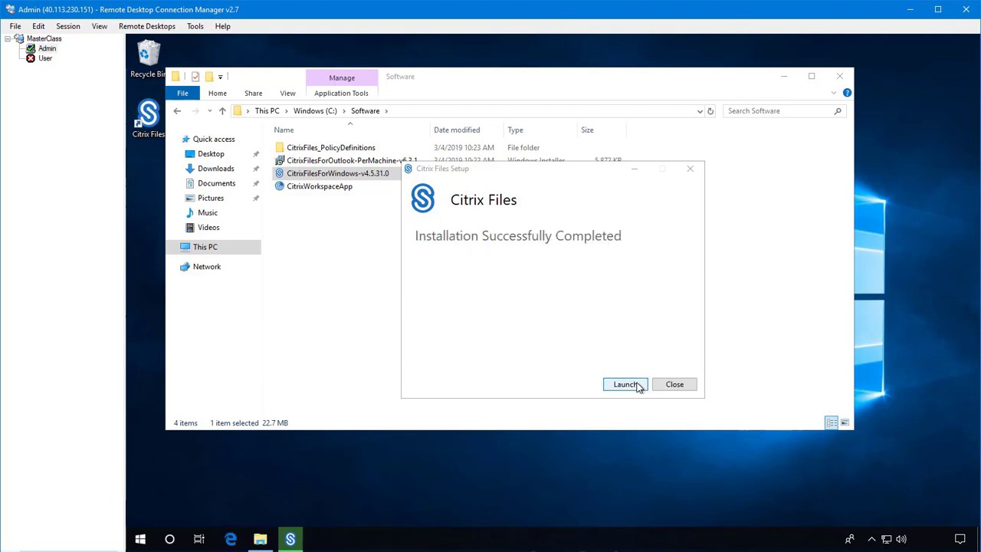
Step: Close the completed Citrix Files setup and run the CitrixFilesForOutlook-PerMachine installer from the Software folder
left_click(674, 385)
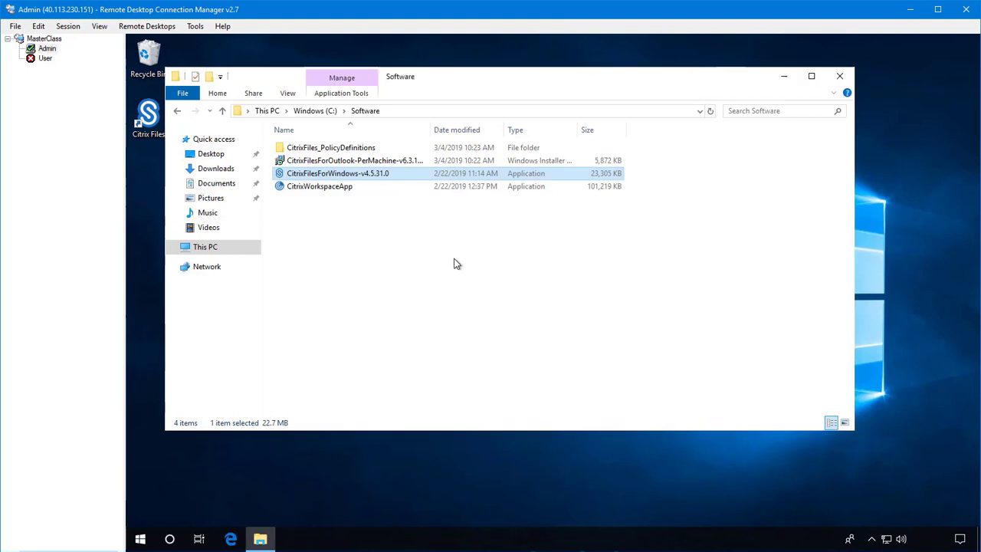
left_click(331, 163)
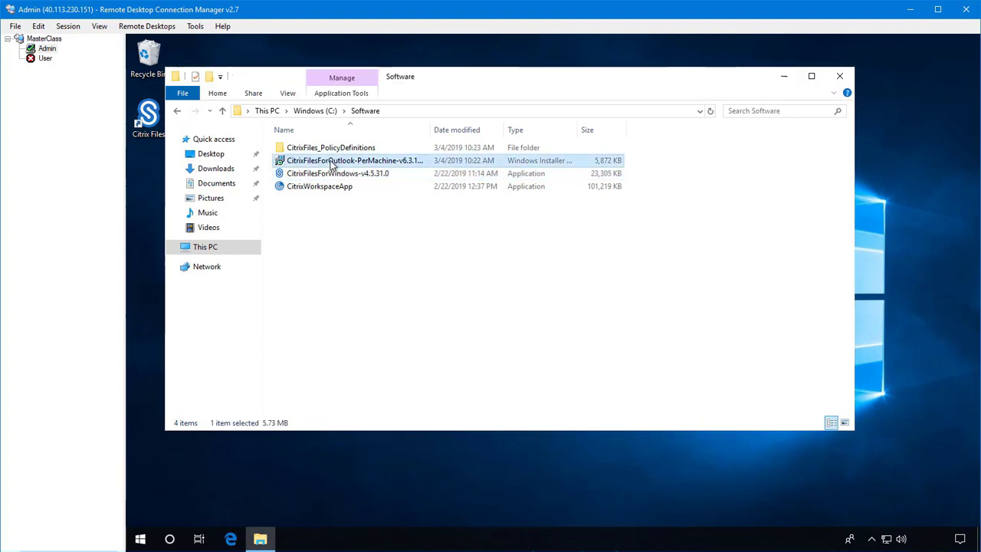
double_click(331, 163)
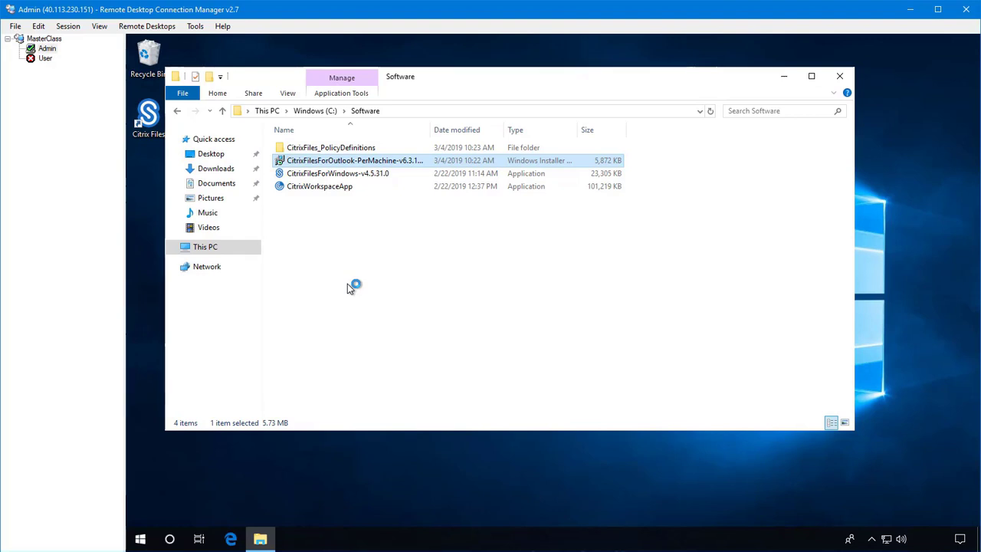
left_click(346, 282)
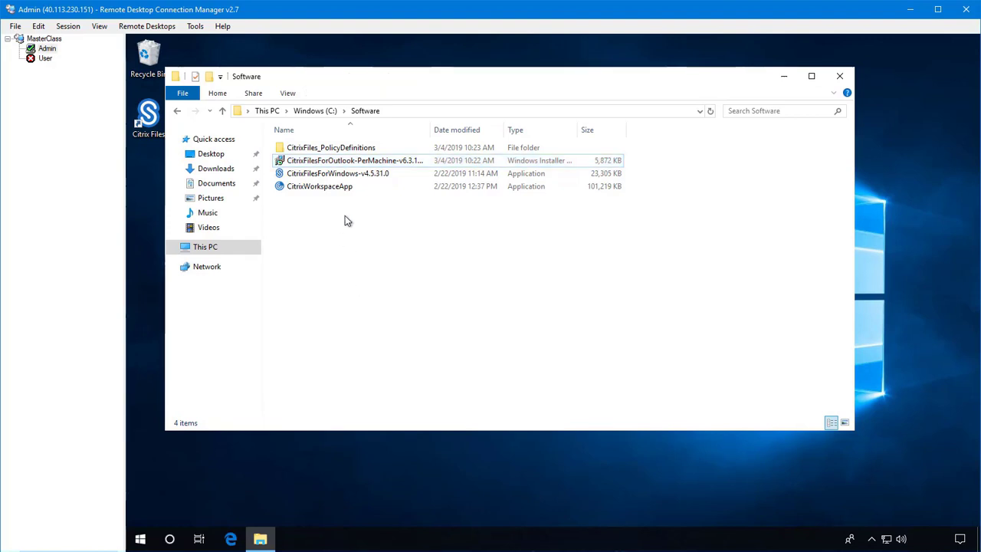
Step: Open the PolicyDefinitions folder inside CitrixFiles_PolicyDefinitions
left_click(344, 152)
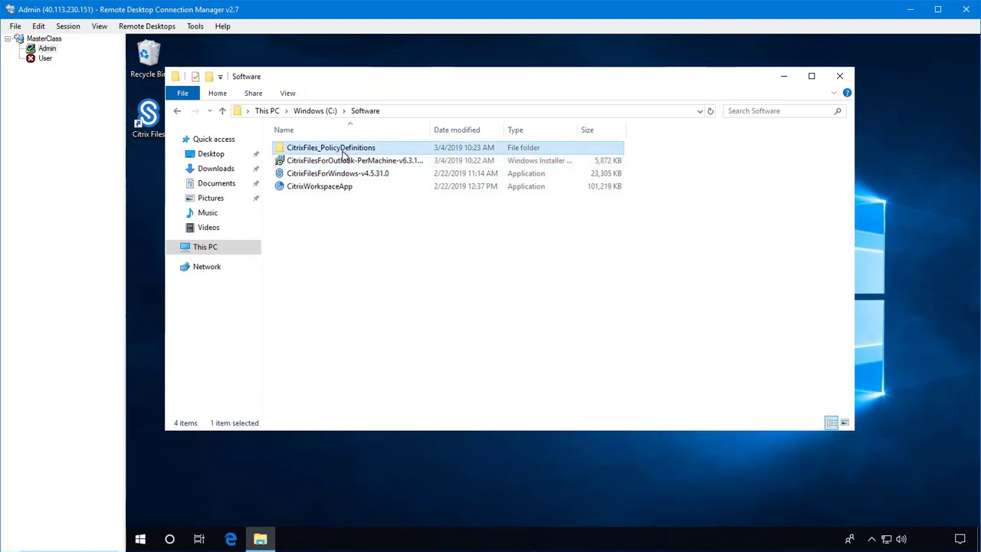
double_click(344, 152)
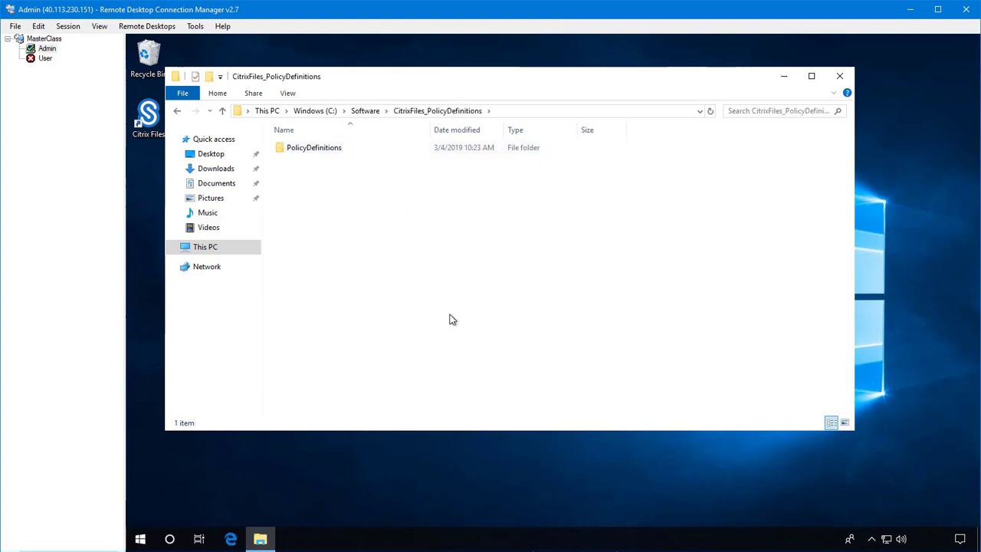
left_click(332, 149)
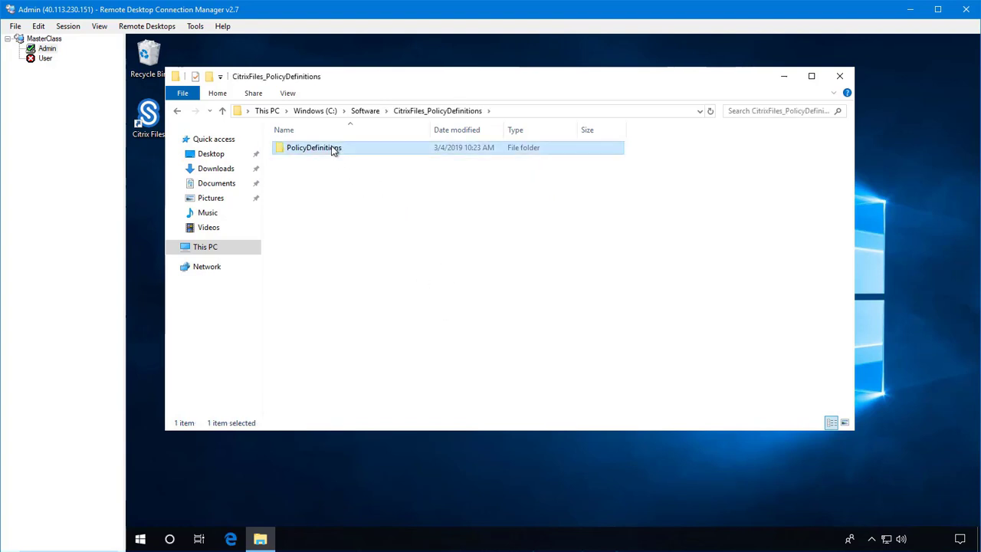
double_click(333, 149)
Step: Open a second File Explorer window at C:\Windows\PolicyDefinitions
right_click(261, 539)
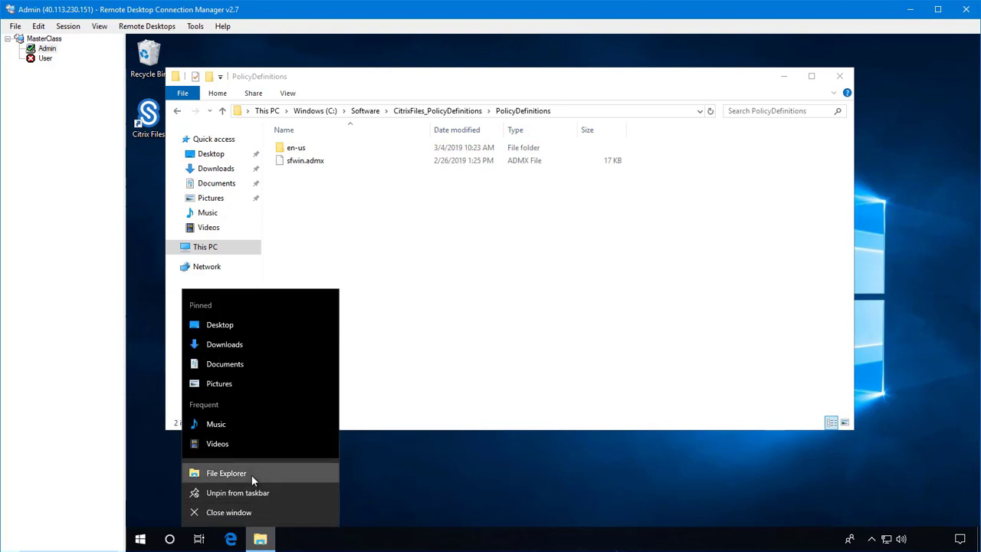
left_click(251, 475)
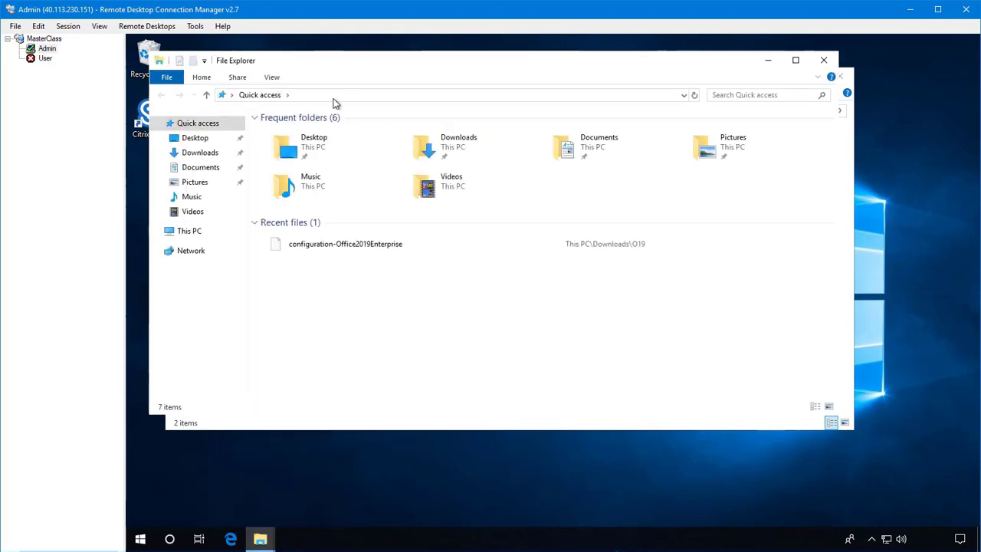
left_click(333, 100)
type("c")
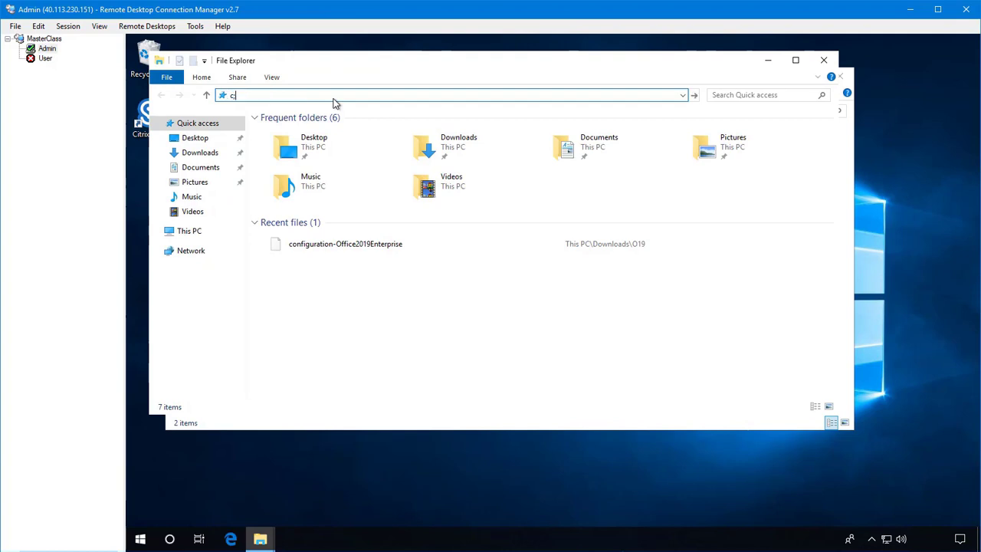
type(":\\")
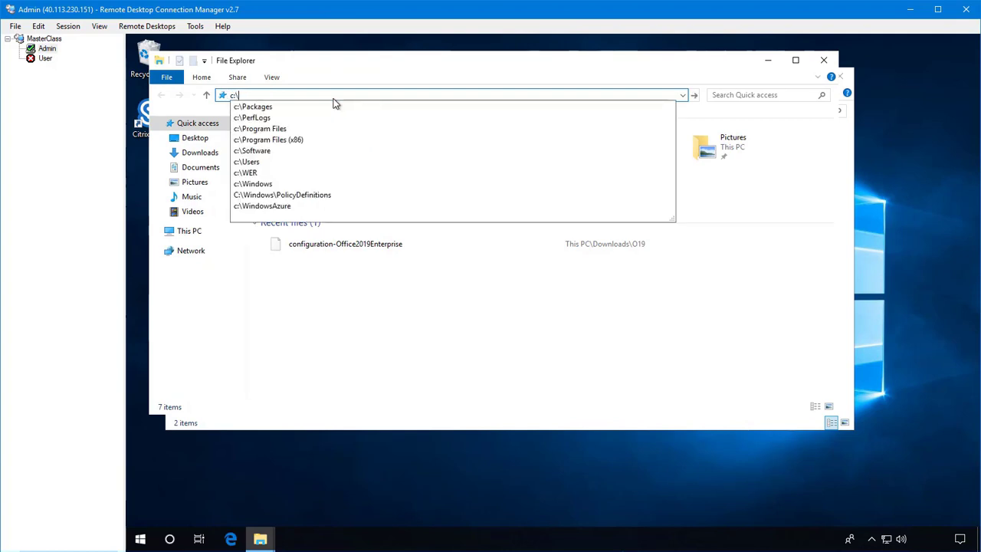
type("Windows")
key("Down")
key("Down")
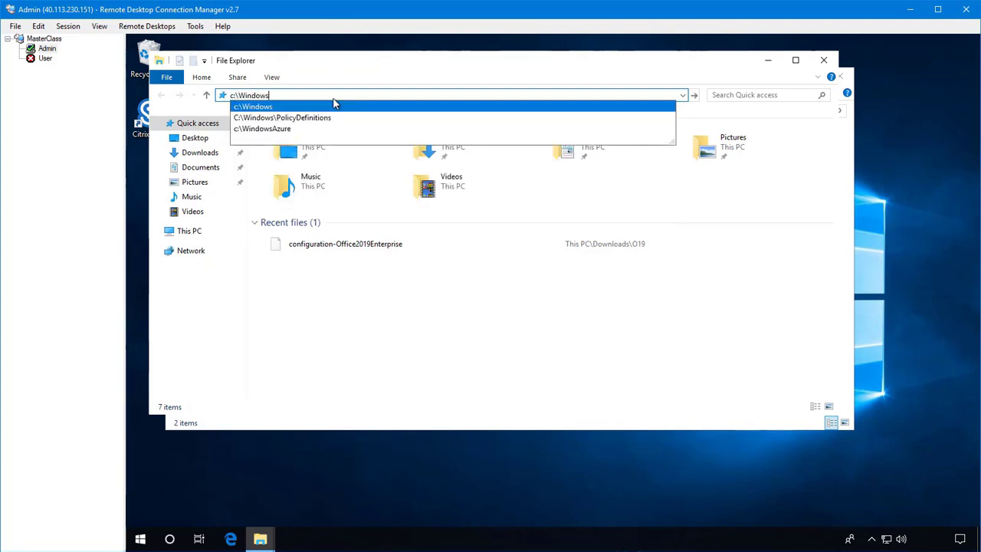
key("Return")
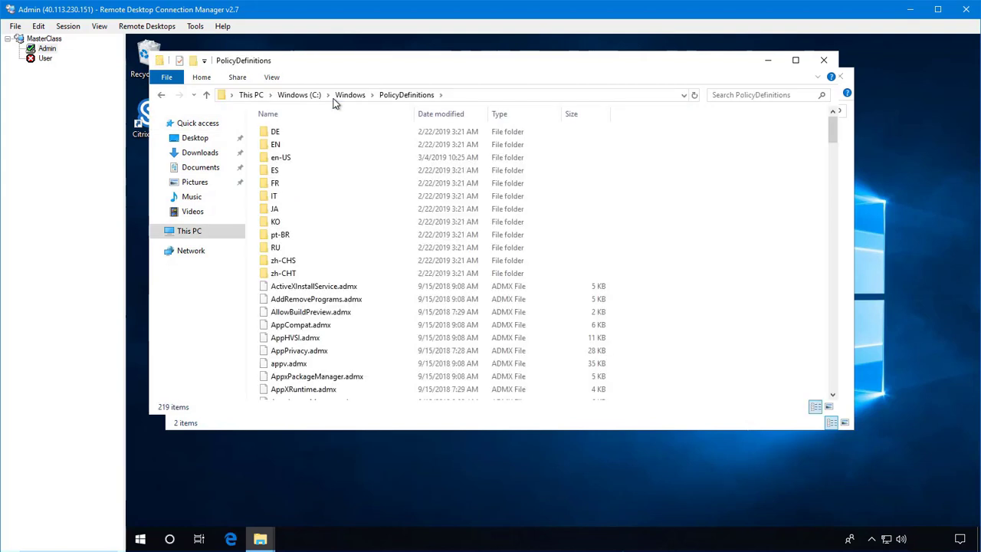
Step: Copy the en-us folder and sfwin.admx from the Citrix Files PolicyDefinitions folder into C:\Windows\PolicyDefinitions
left_click(844, 190)
left_click_drag(331, 186, 292, 150)
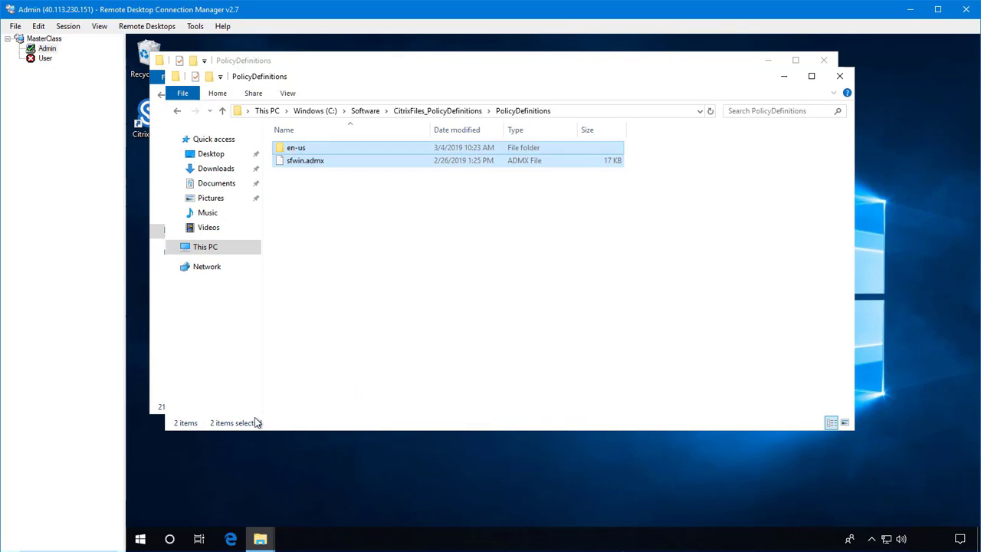
left_click(153, 407)
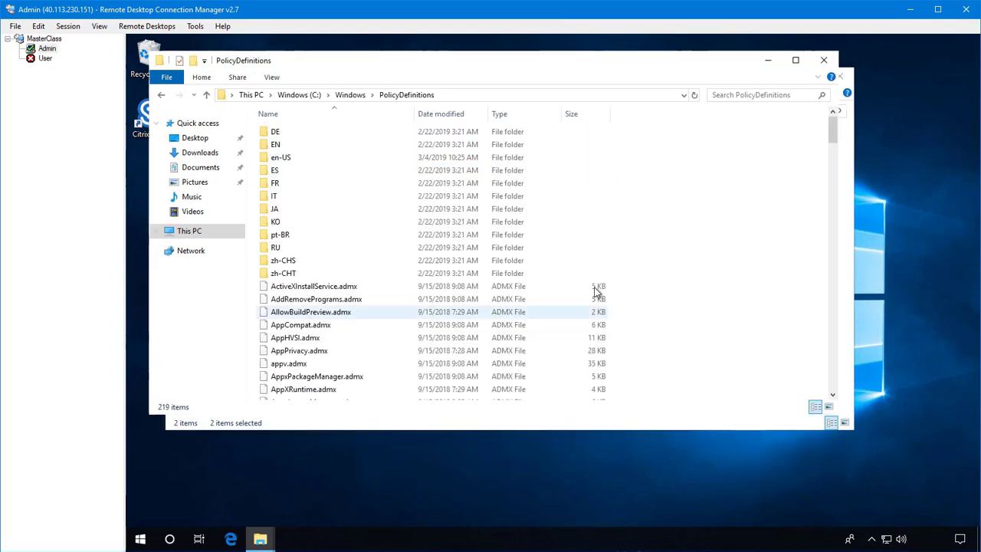
key("ctrl+v")
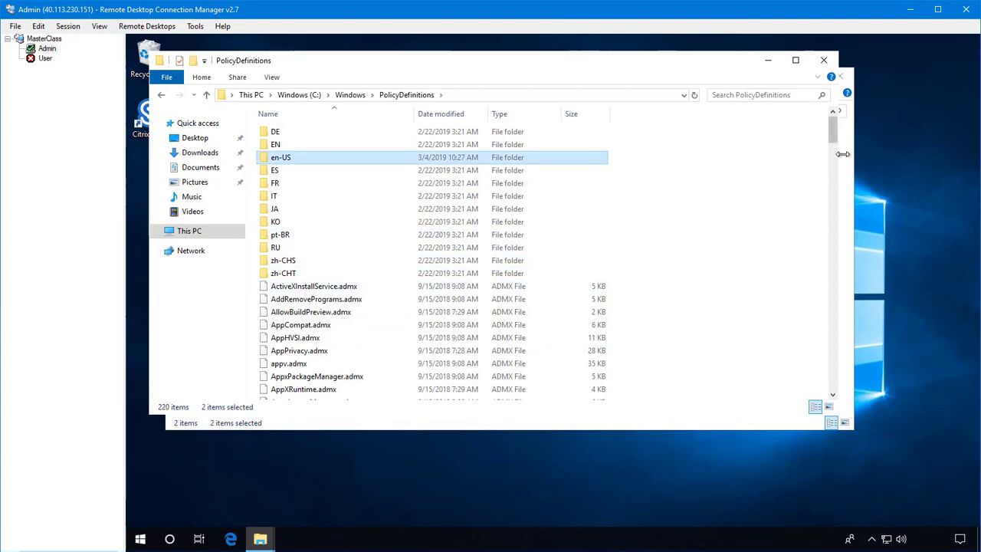
Step: Check the en-US folder under C:\Windows\PolicyDefinitions for the sfwin.adml language file
left_click_drag(832, 137, 804, 133)
double_click(322, 159)
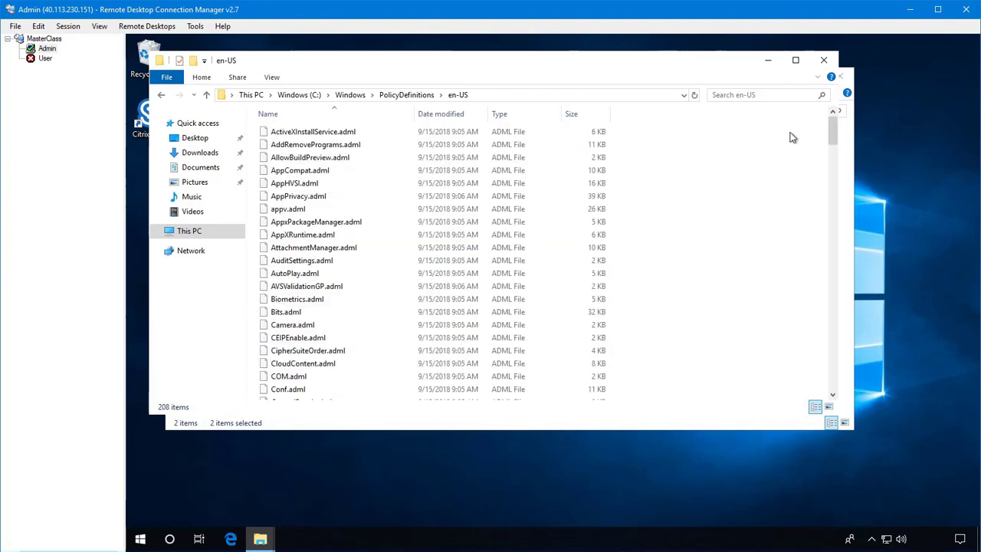
left_click_drag(833, 139, 812, 306)
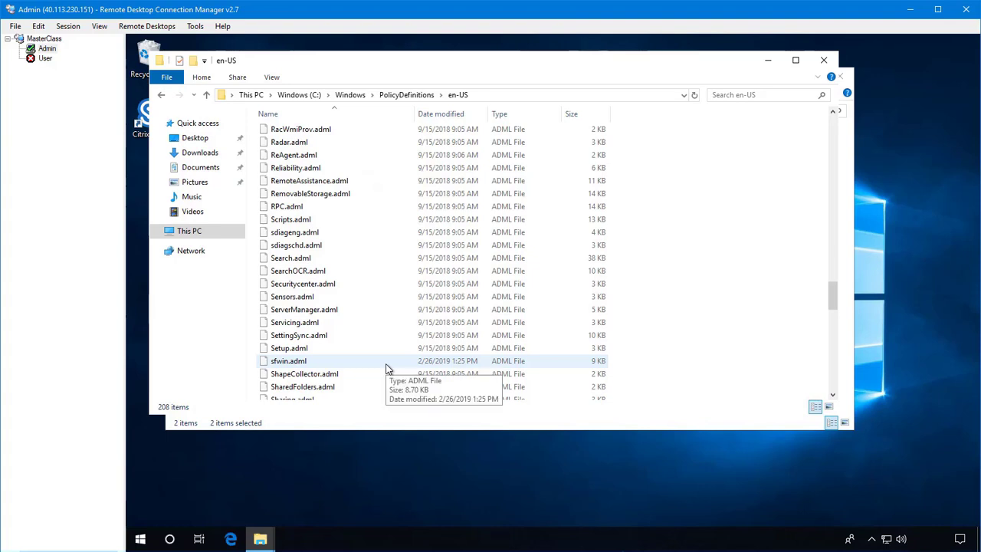
left_click(372, 465)
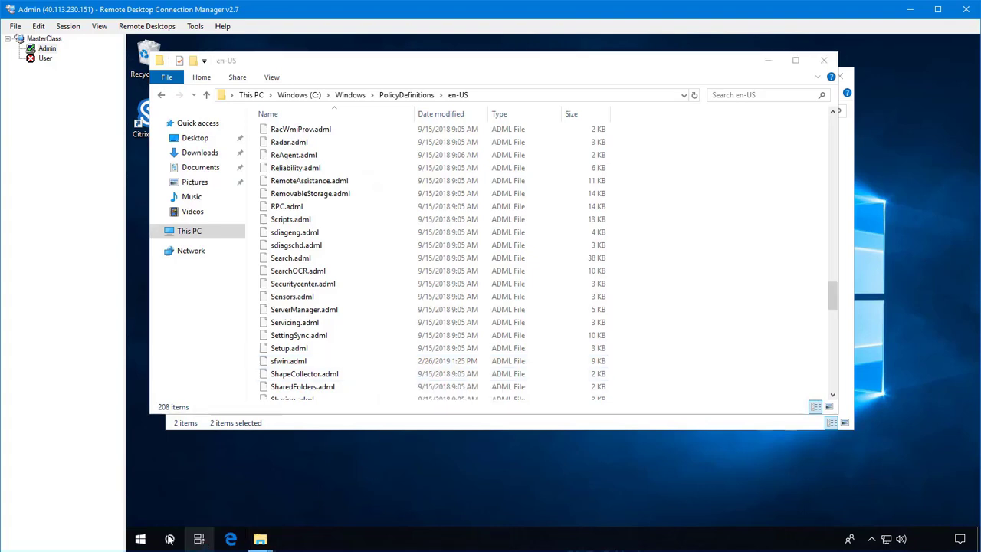
Step: Launch the Local Group Policy Editor with gpedit and close both File Explorer windows
left_click(169, 538)
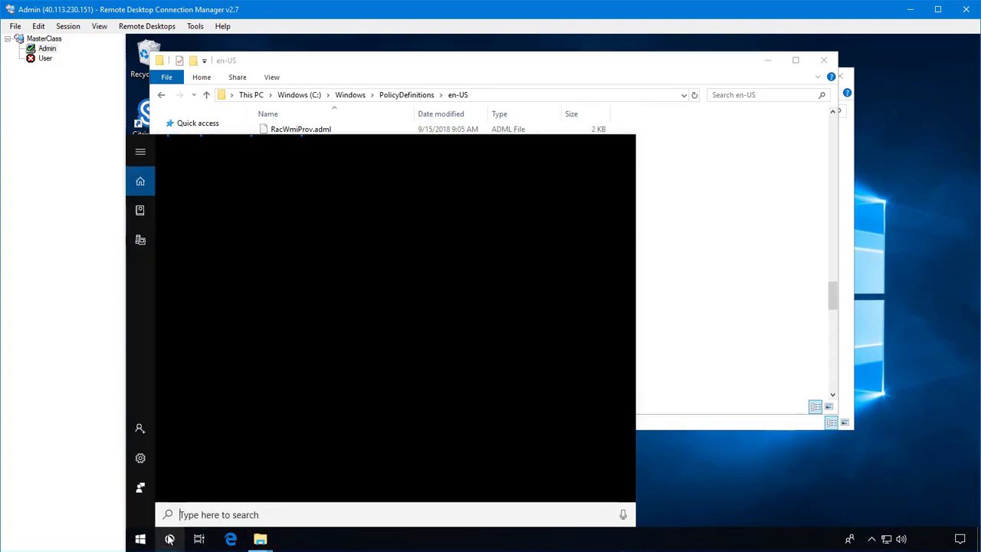
type("gped")
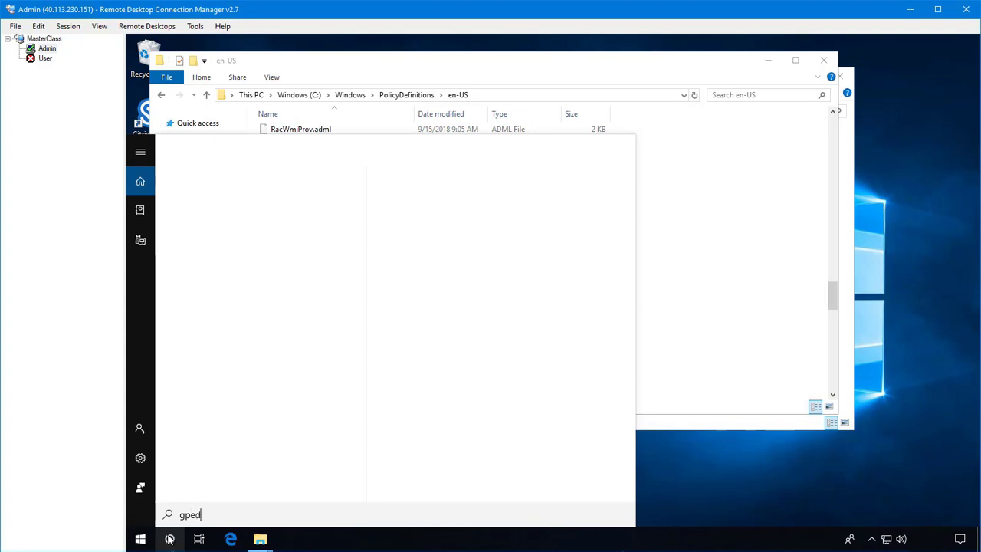
type("it")
key("Return")
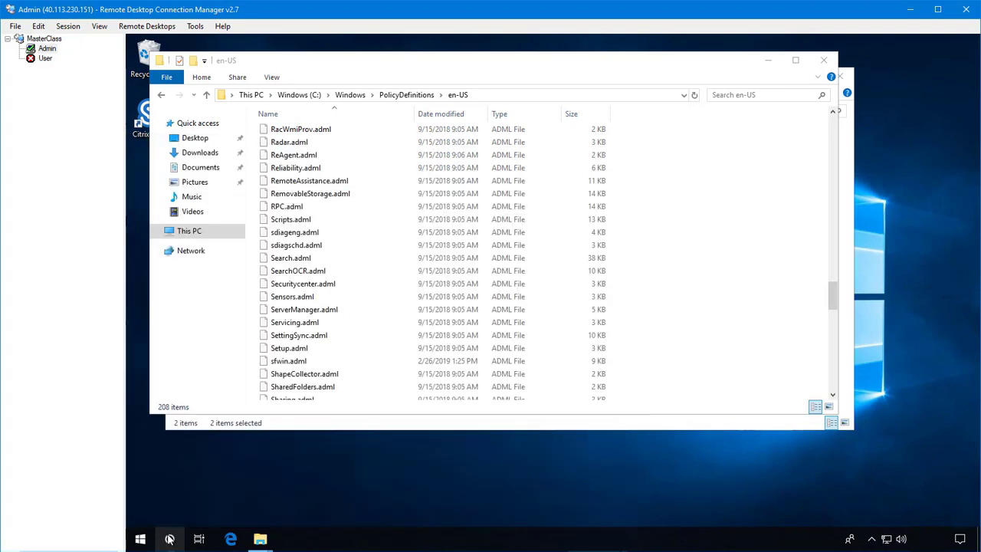
left_click(822, 60)
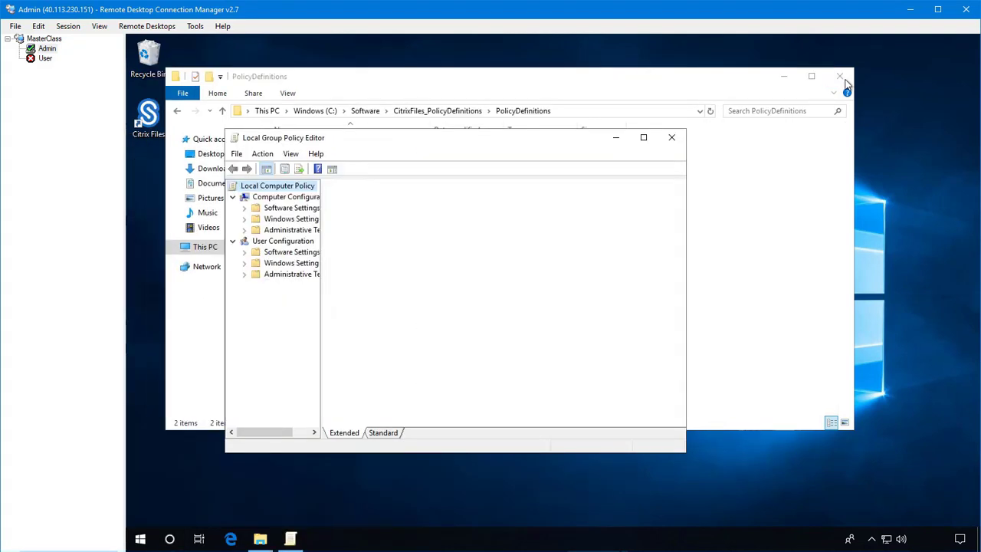
left_click(840, 77)
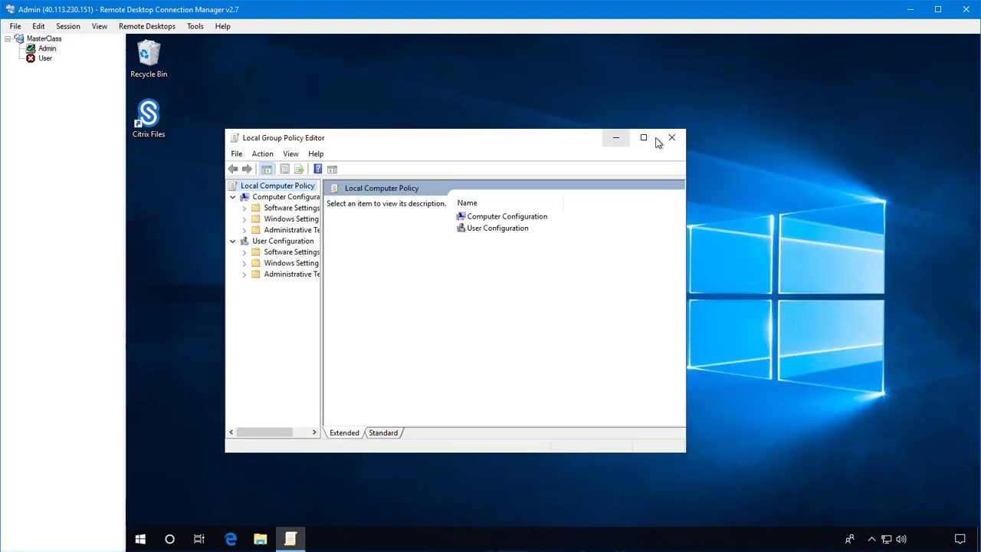
Step: Under Computer Configuration's Administrative Templates, set the Citrix Files policy Enable Application to Enabled with its option checked
left_click(644, 138)
double_click(191, 133)
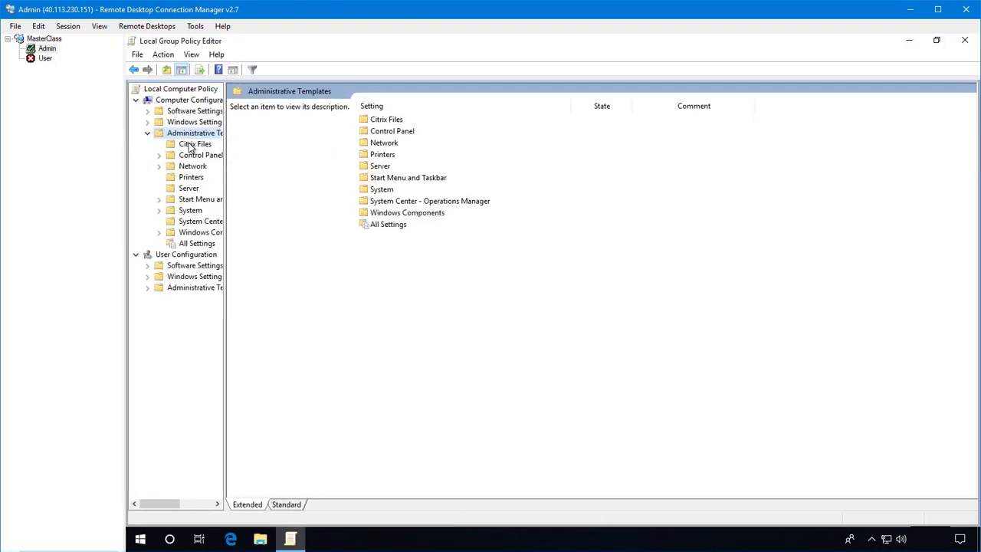
left_click(192, 145)
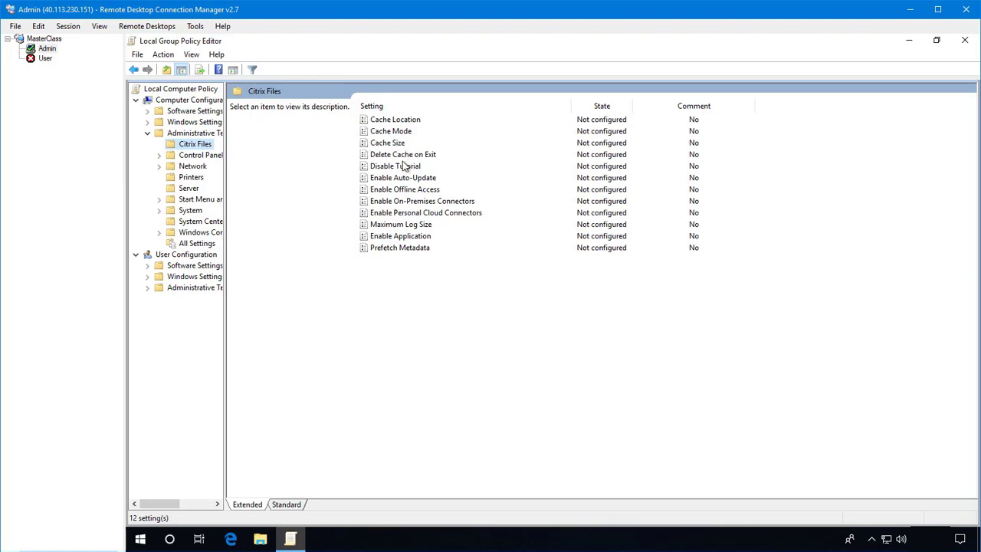
double_click(400, 236)
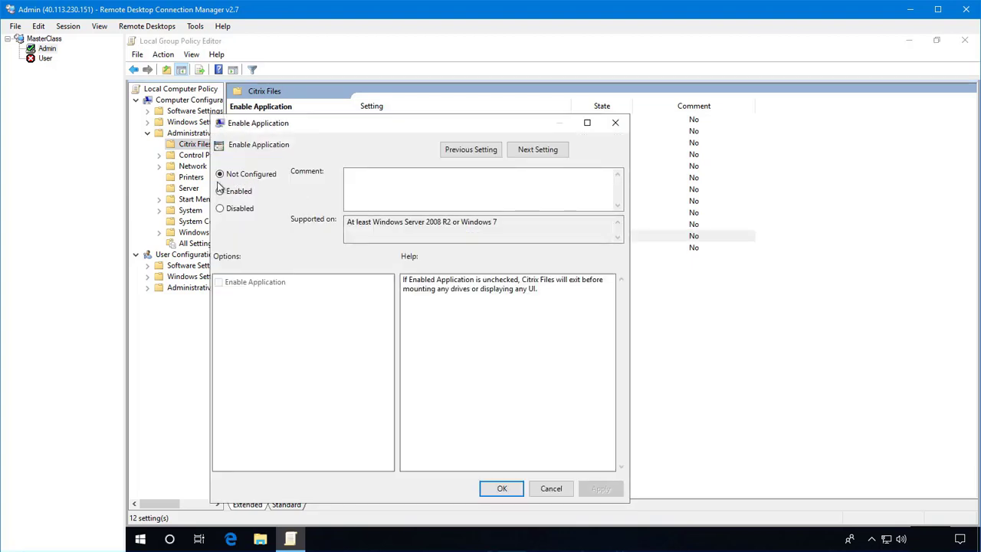
left_click(221, 193)
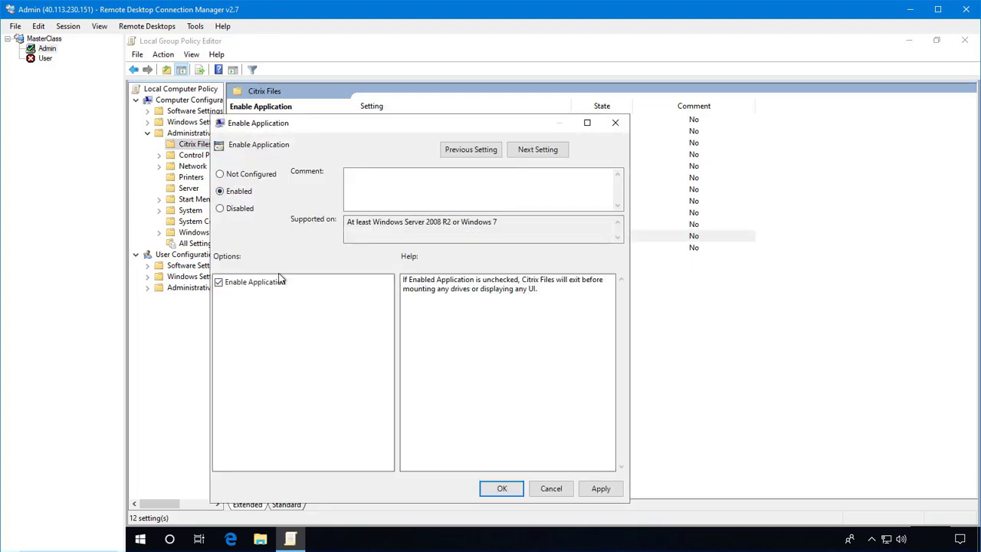
left_click(602, 493)
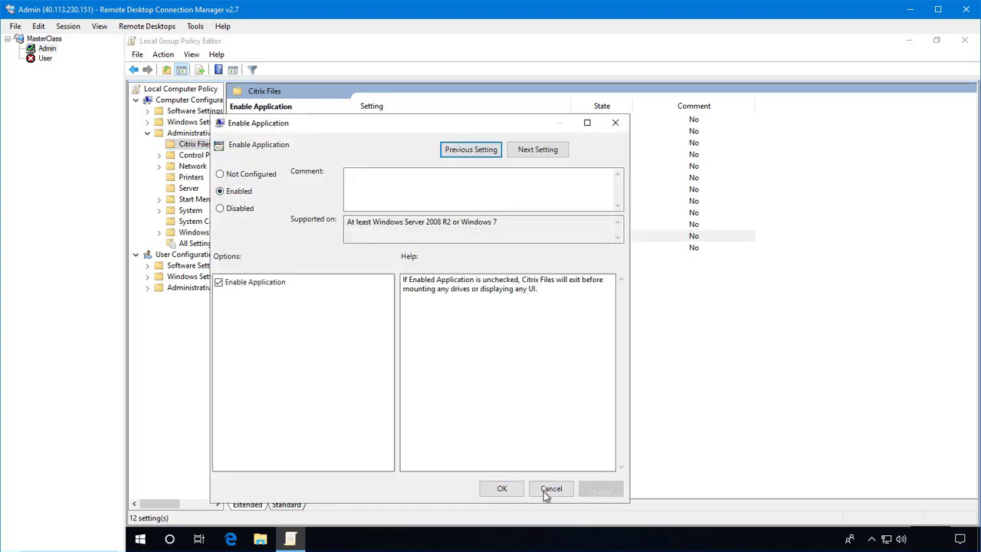
left_click(501, 489)
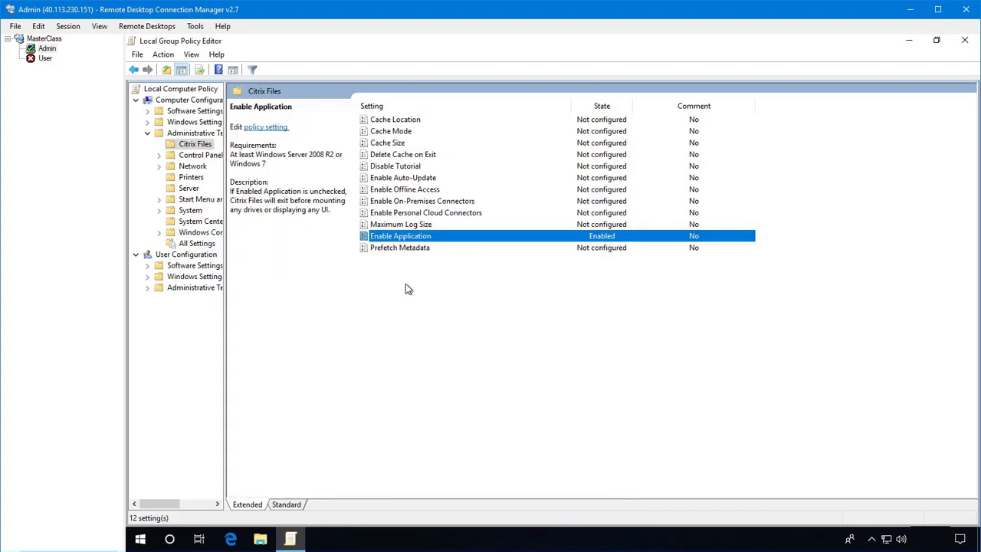
Step: Set the computer-level Citrix Files policy Enable Offline Access to Enabled with its option checked
double_click(374, 193)
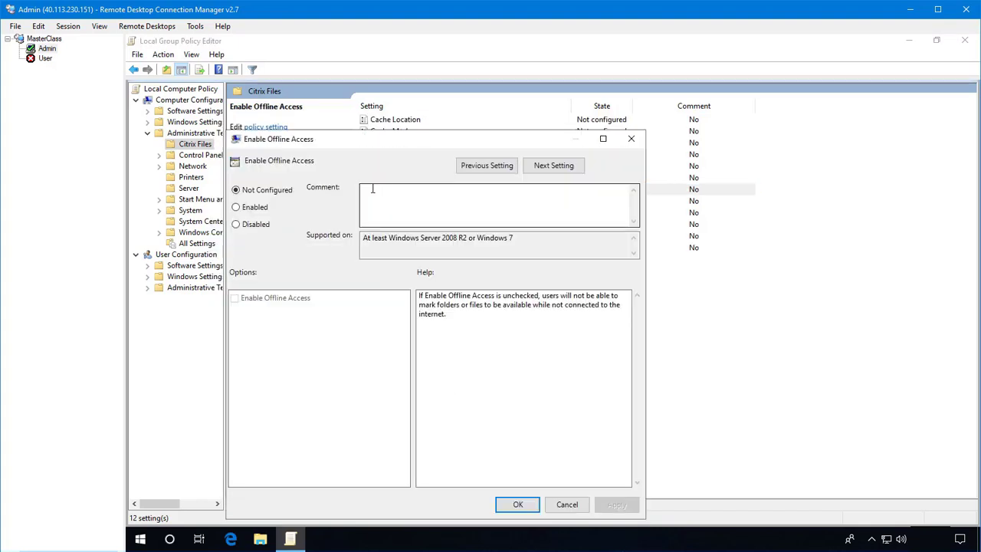
left_click(236, 209)
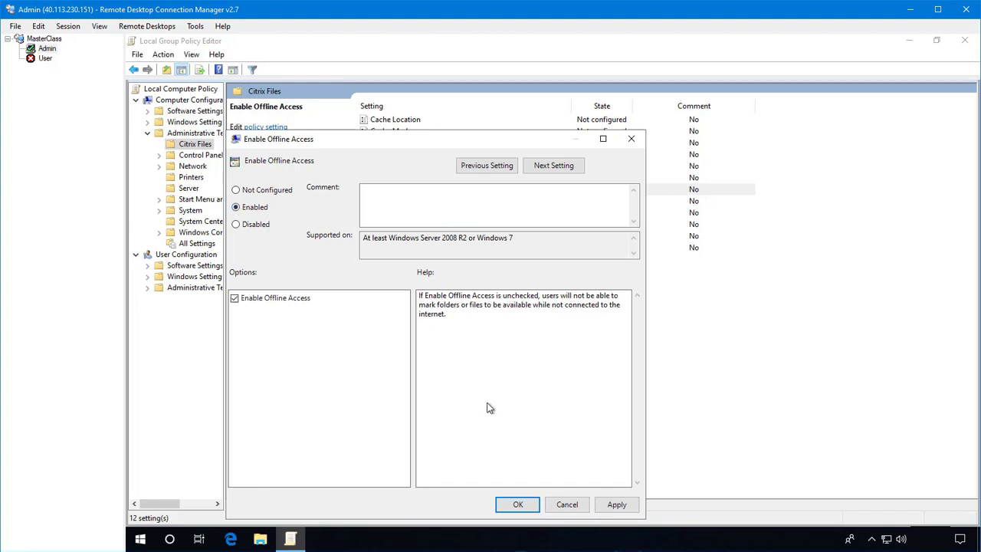
left_click(615, 505)
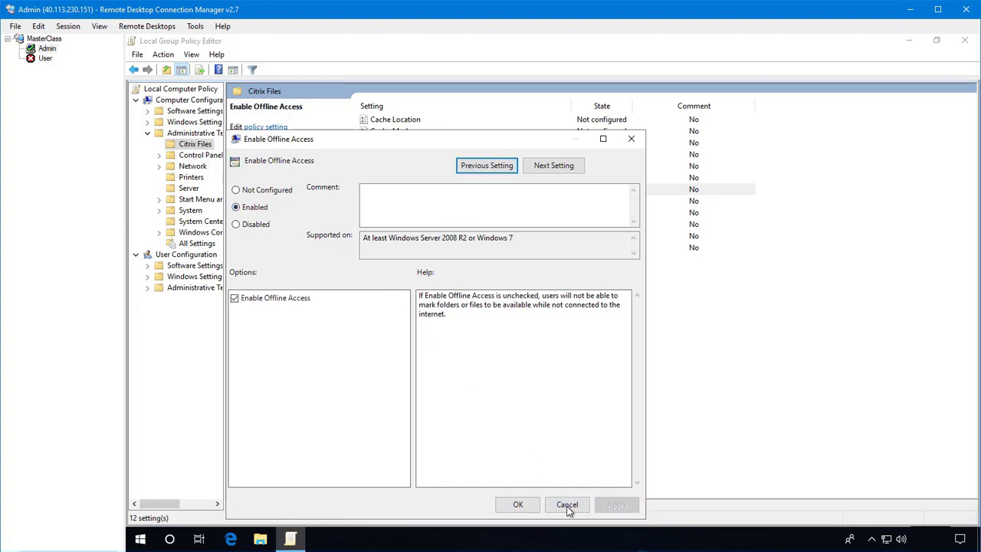
left_click(519, 504)
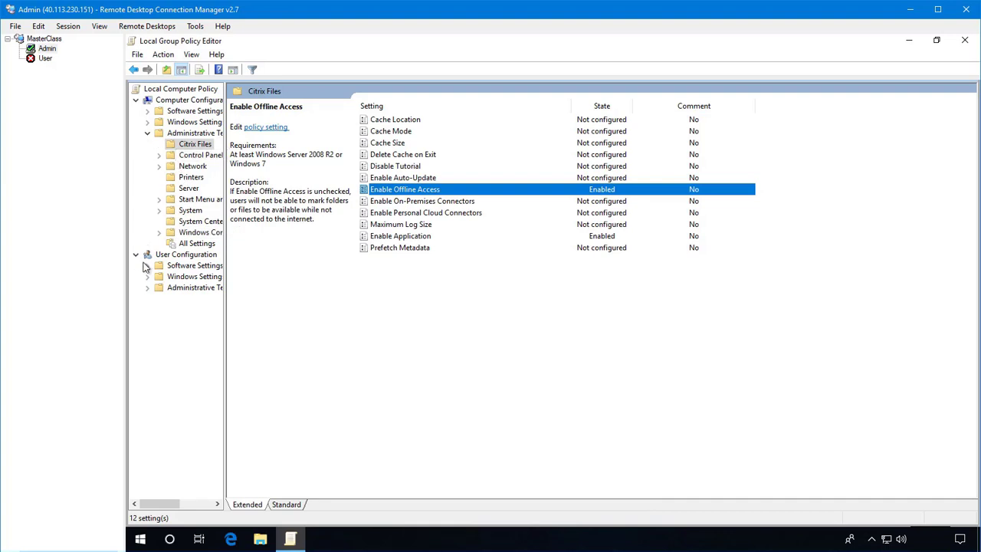
Step: Under User Configuration's Administrative Templates, open the Citrix Files policy Mount Point 1 and set it to Enabled
left_click(148, 288)
left_click(195, 298)
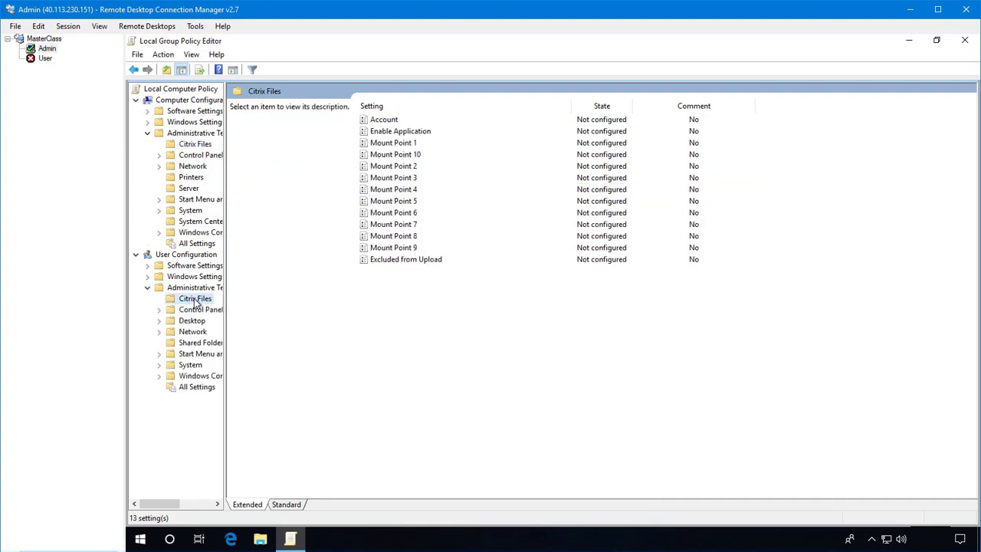
left_click(385, 145)
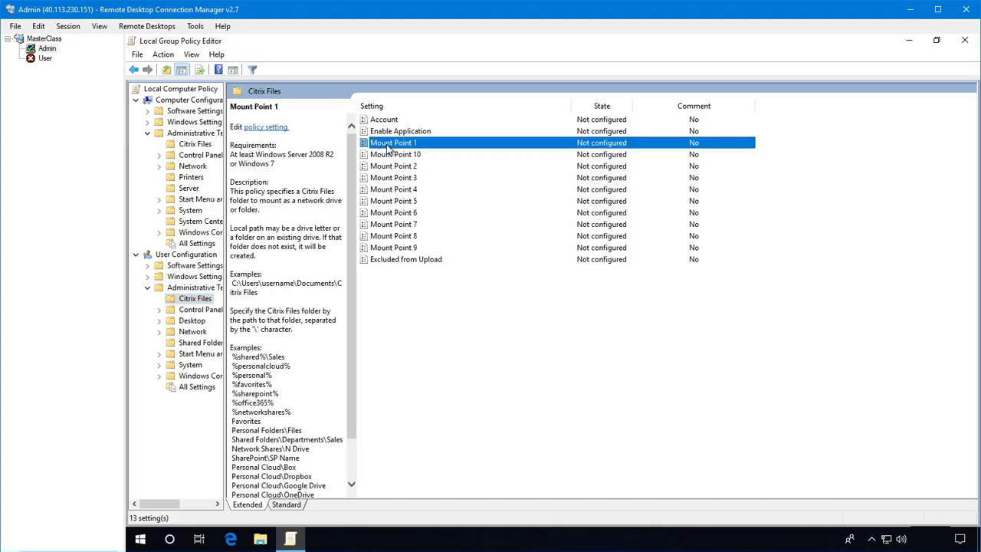
double_click(389, 144)
left_click(272, 223)
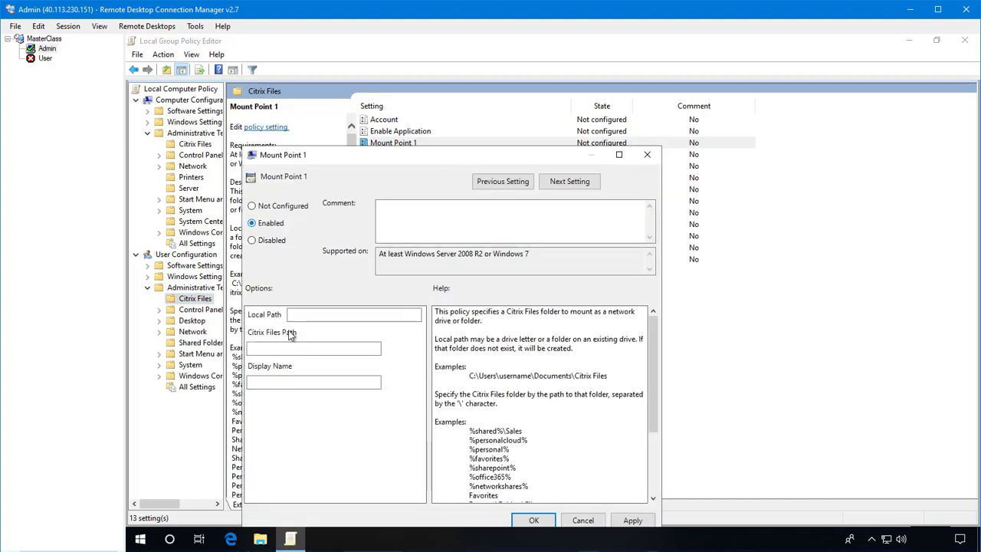
Step: Give Mount Point 1 the local path H:\, Citrix Files path %personal% and display name Personal Folders, and save the policy
left_click(300, 314)
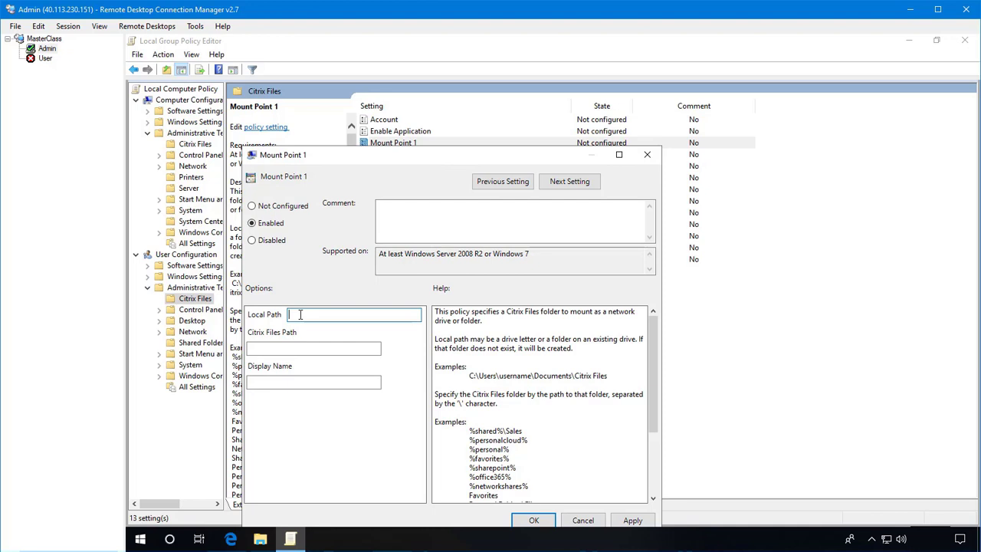
type("H:\\")
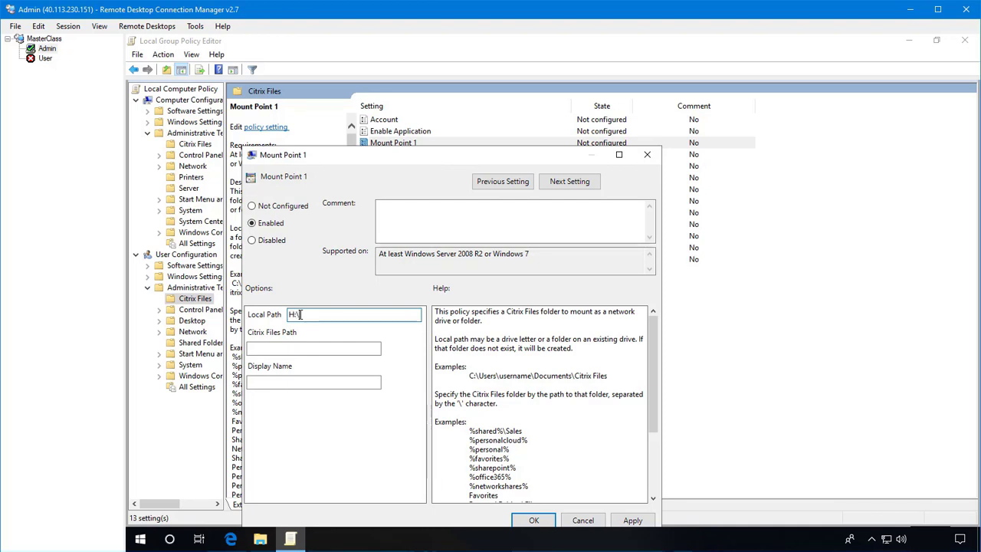
key("Tab")
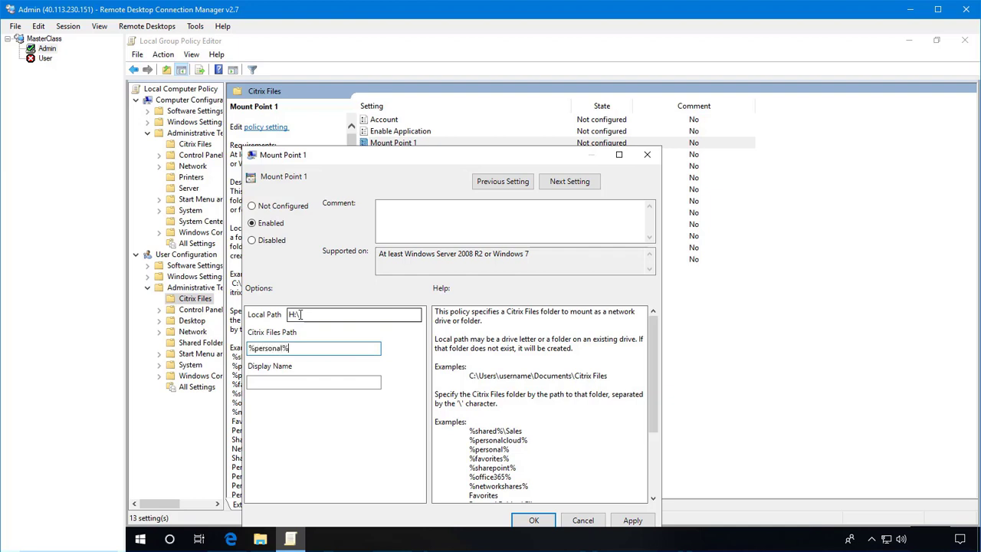
left_click(289, 384)
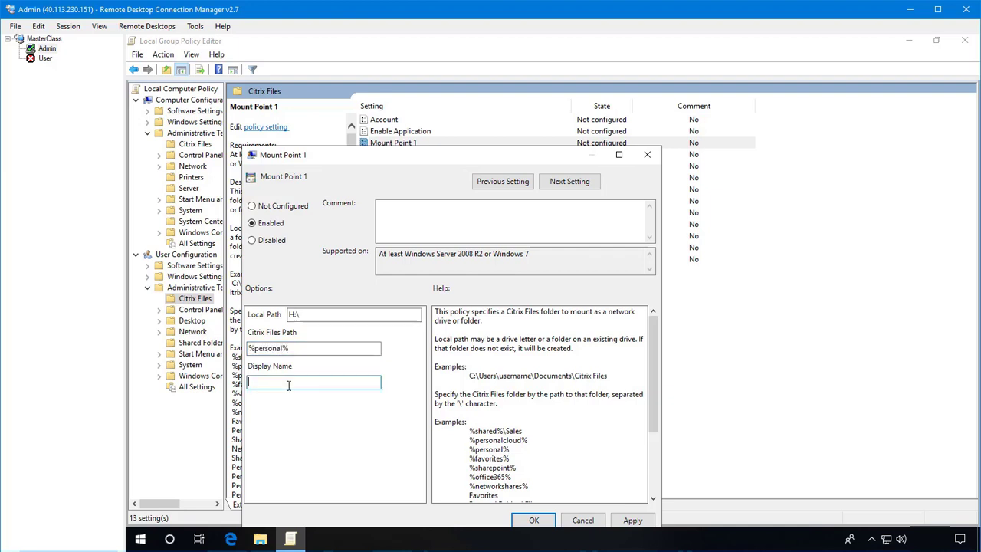
type("Personal Folders")
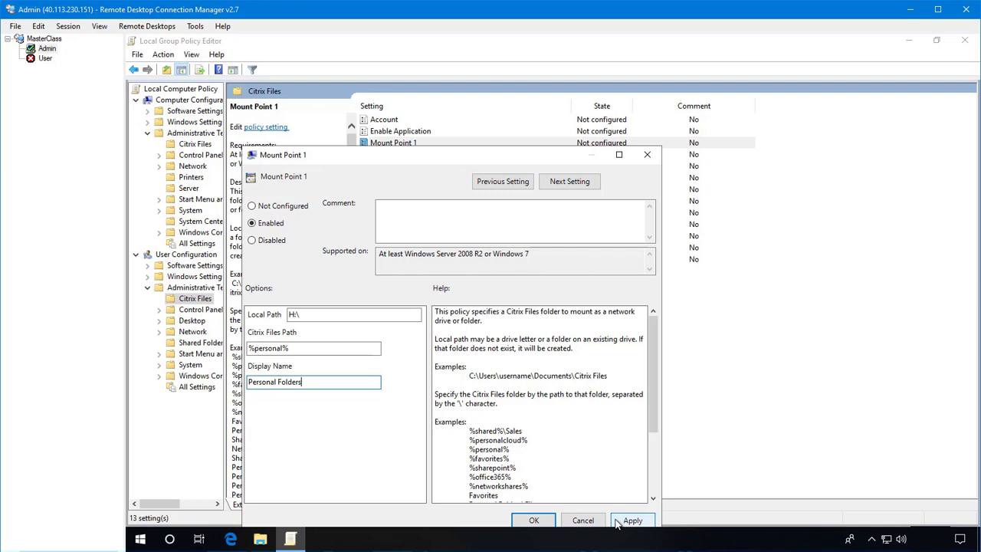
left_click(548, 521)
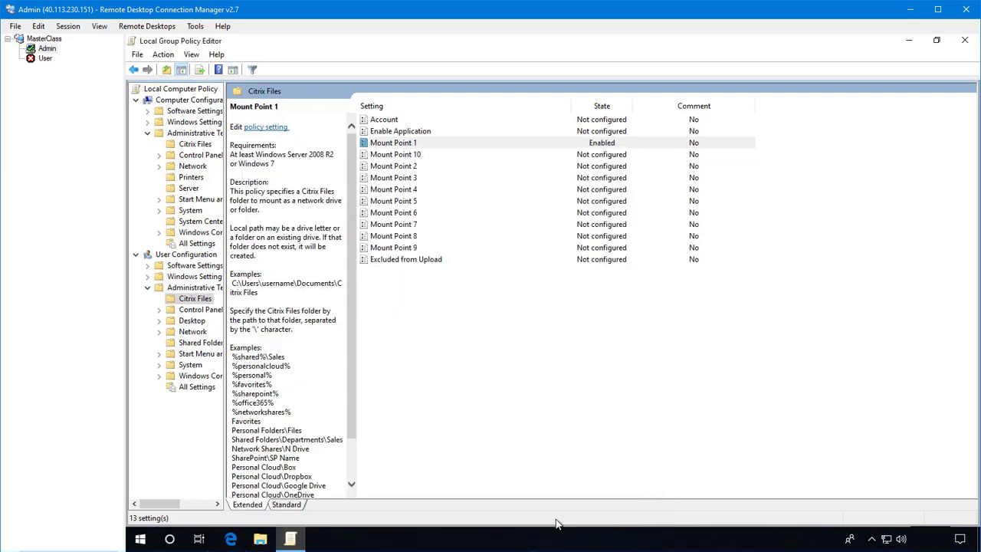
Step: Enable the user-level policy Mount Point 2 with local path T:\, Citrix Files path %shared%\Team Folders and display name Team Folders
double_click(387, 167)
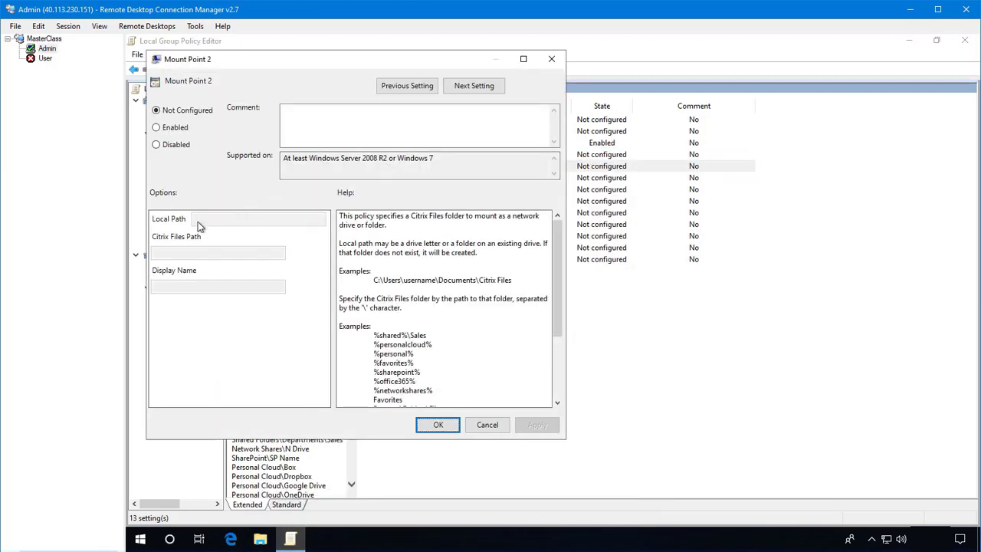
left_click(173, 128)
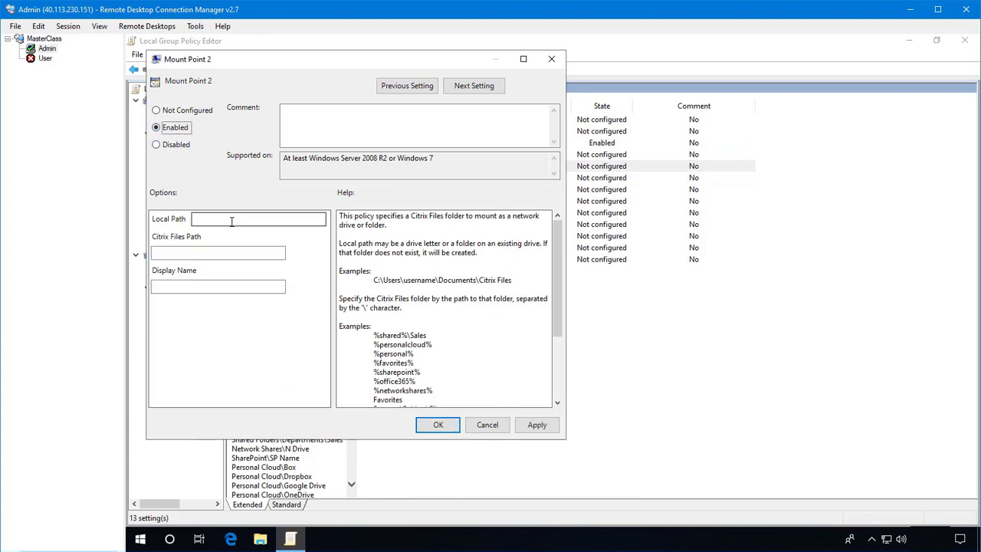
left_click(231, 221)
type("T:\\")
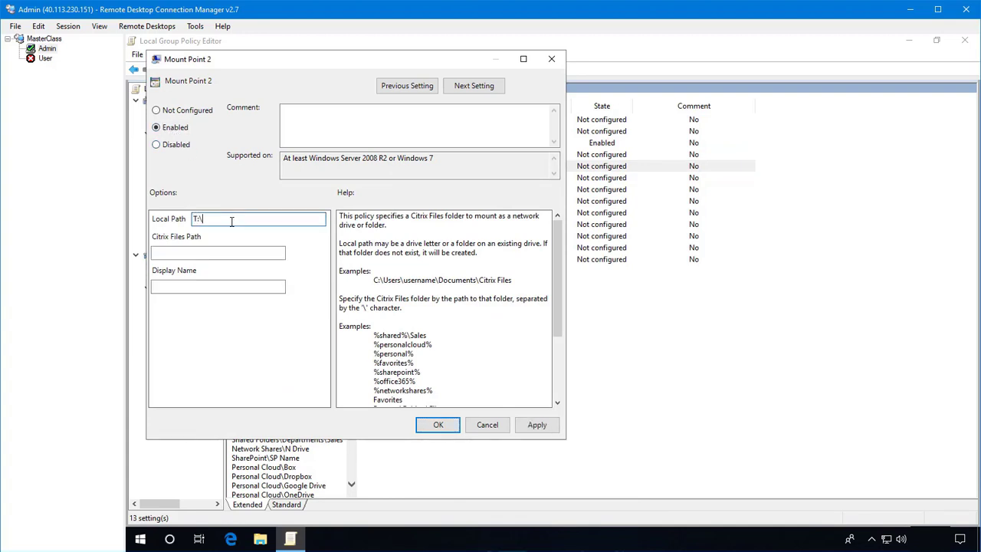
key("Tab")
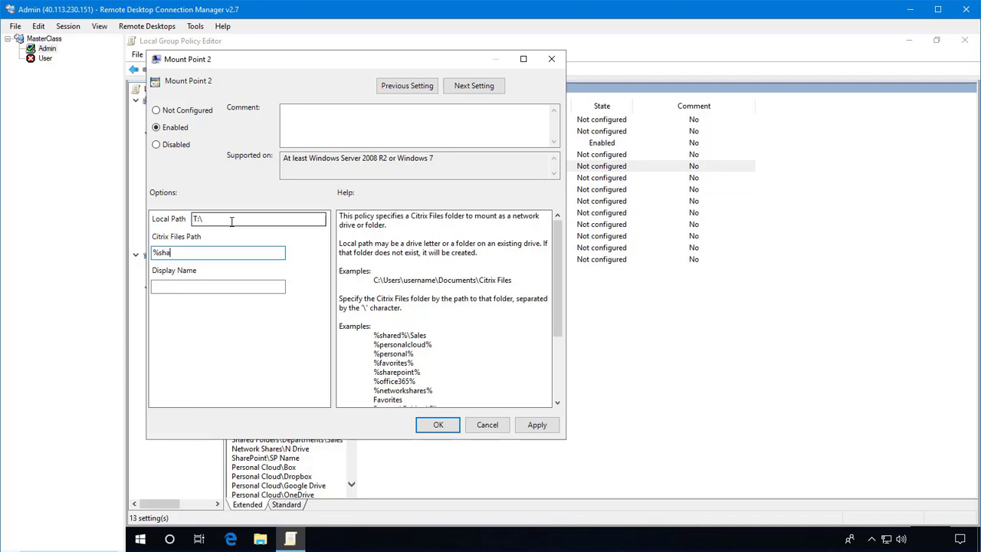
type("%shared%\\Team Folders")
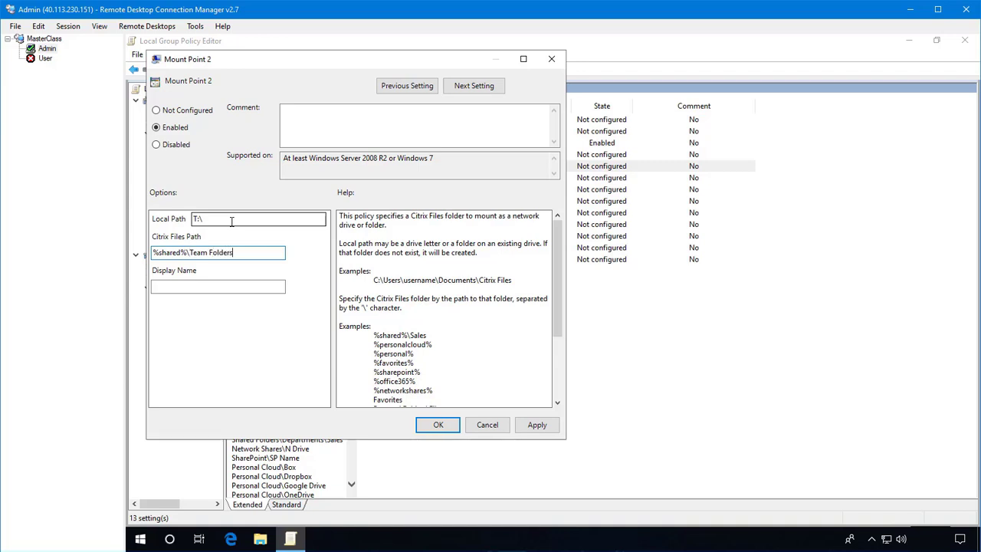
left_click(174, 288)
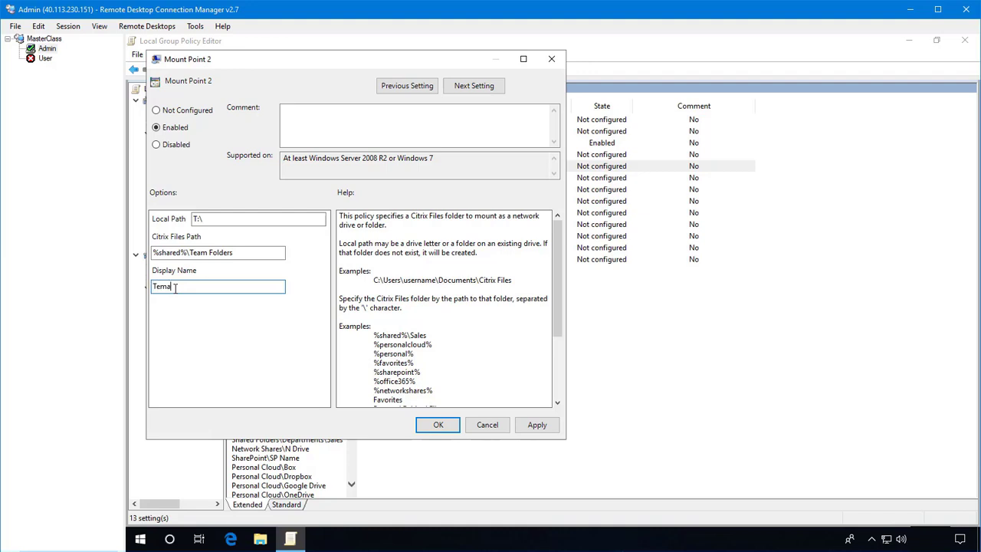
type("Team Folders")
left_click(536, 425)
left_click(441, 425)
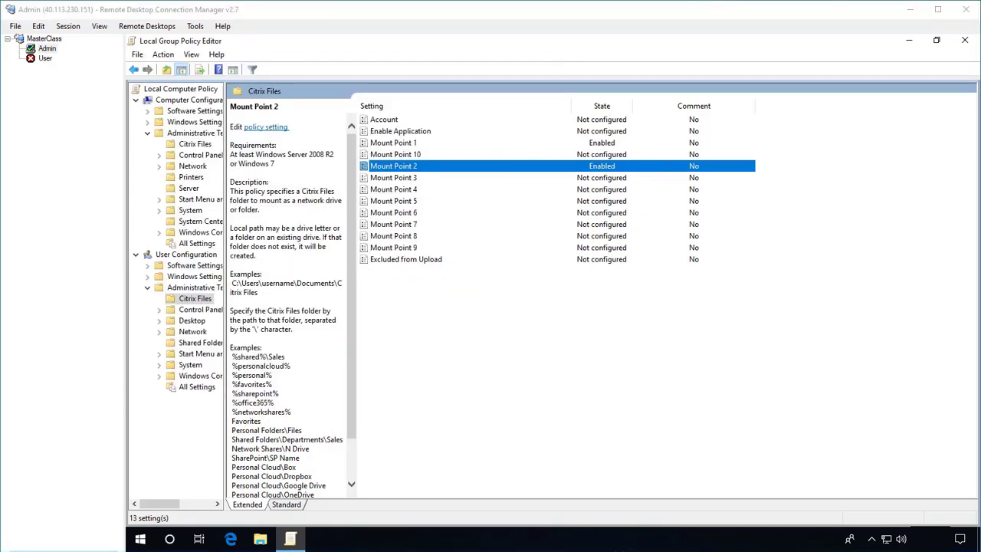
left_click(514, 358)
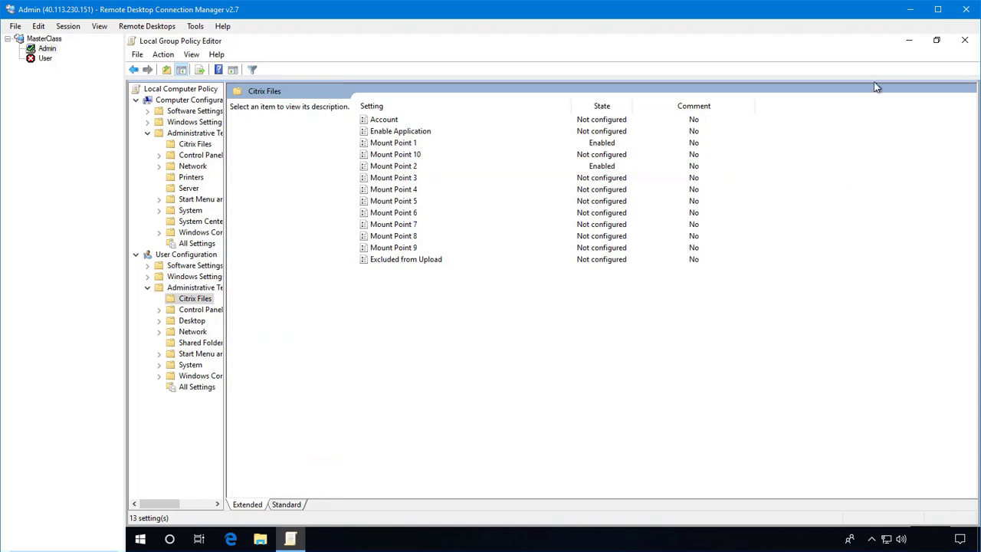
Step: Close the Local Group Policy Editor and run gpupdate /force in an administrator Command Prompt
left_click(964, 40)
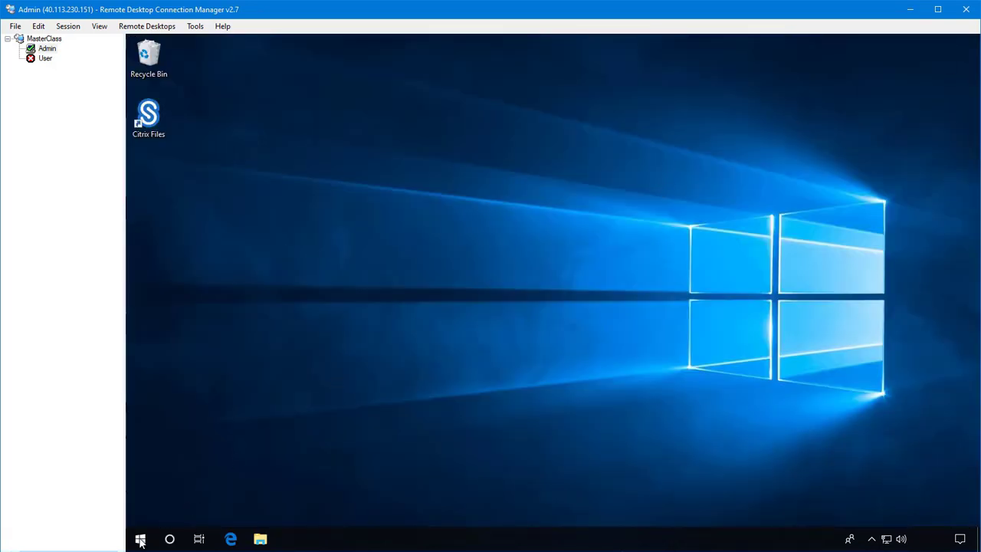
left_click(170, 540)
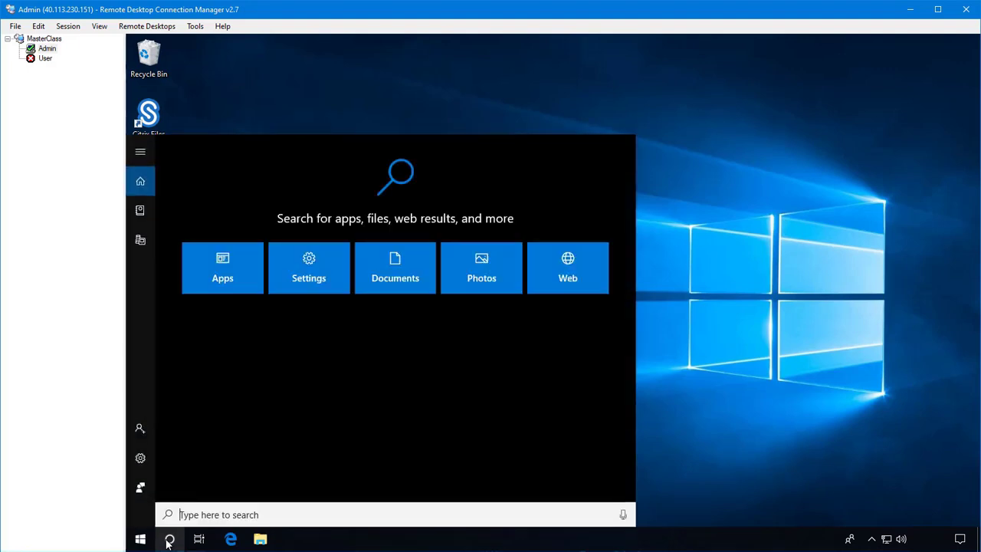
type("cmd")
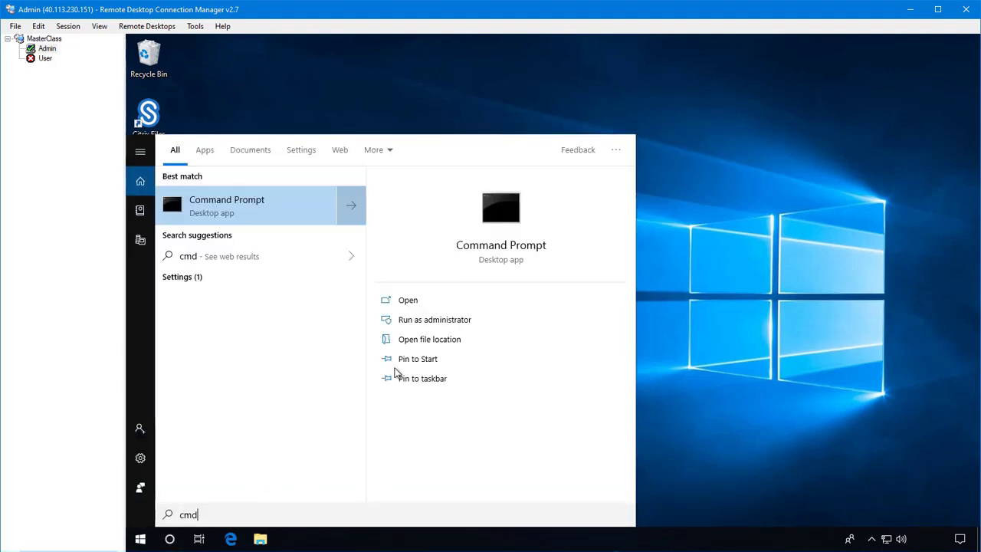
left_click(408, 322)
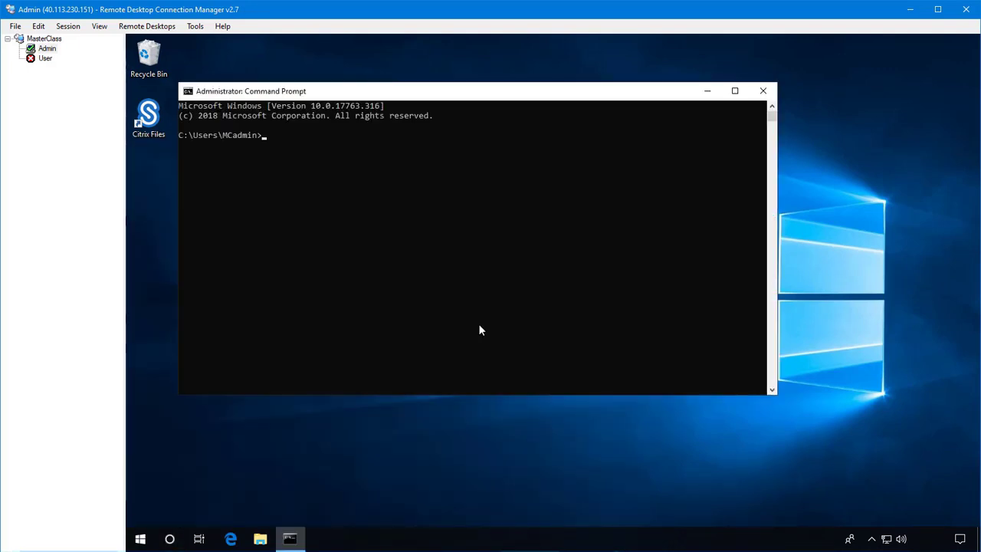
type("gpupdate /force")
key("Return")
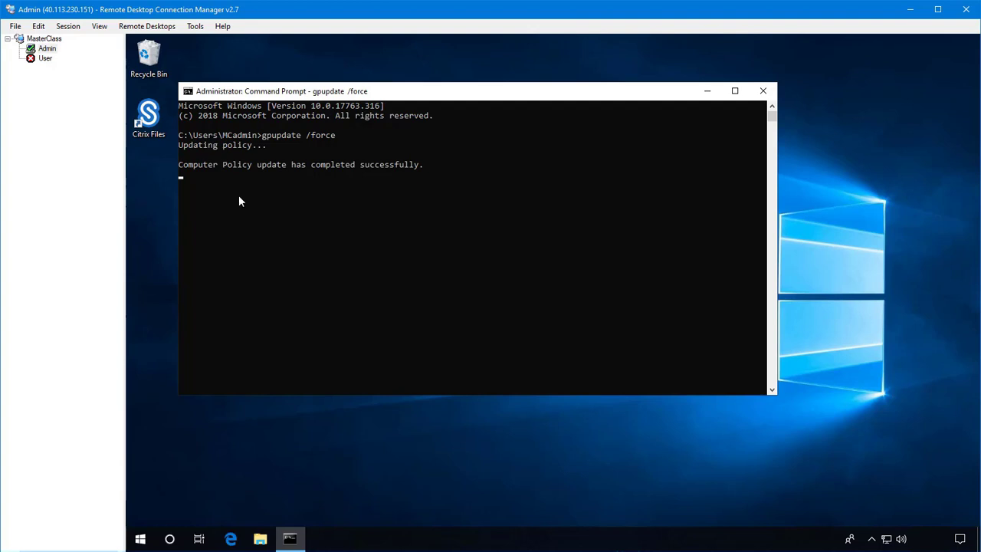
Step: End the Admin remote session from within Windows and connect to the User session in the MasterClass group
right_click(140, 537)
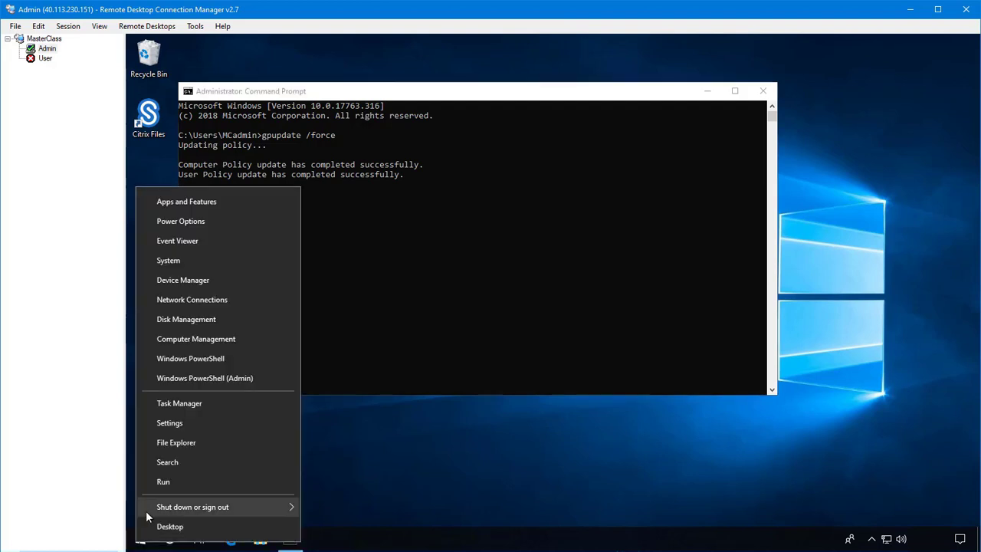
mouse_move(148, 508)
left_click(332, 468)
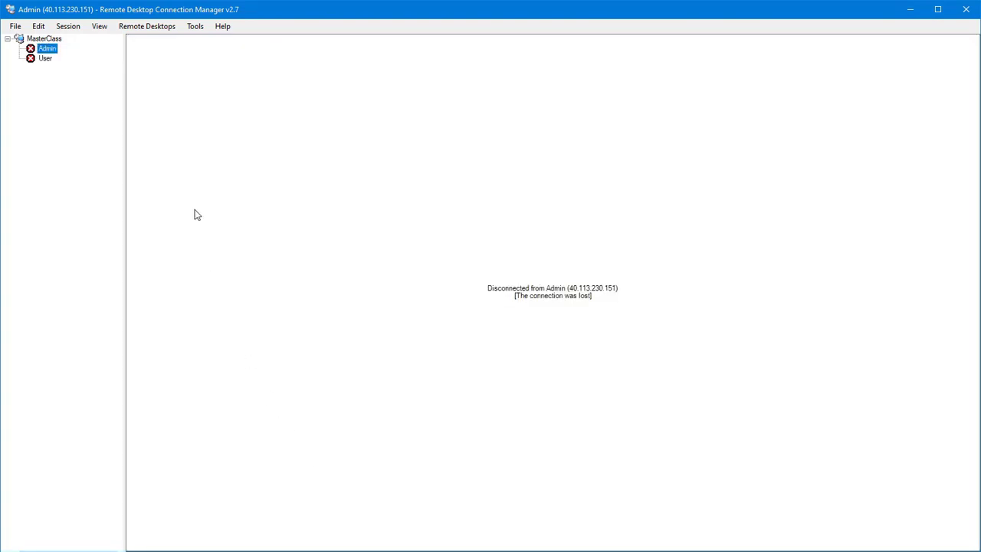
double_click(51, 59)
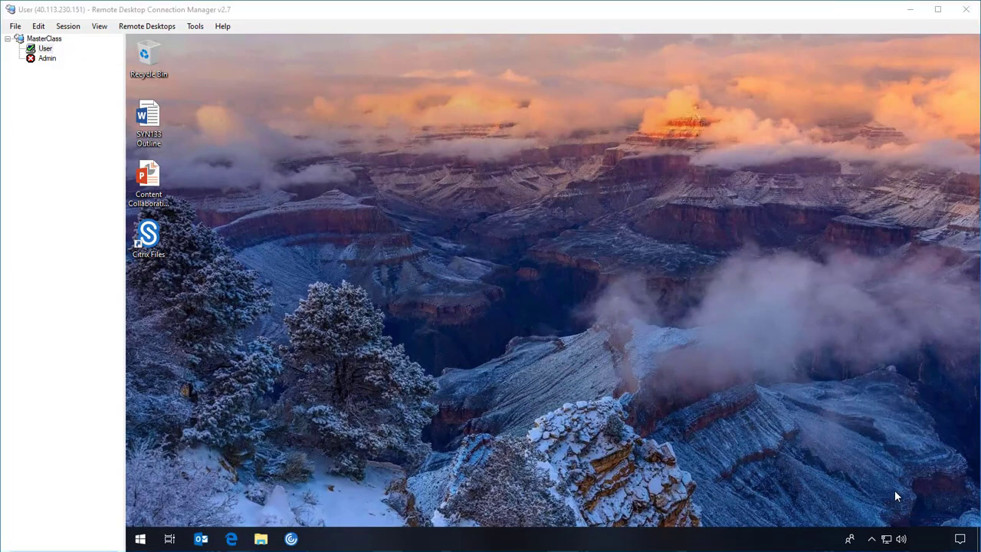
Step: Launch Citrix Workspace and log on with the user's account name and password
left_click(298, 538)
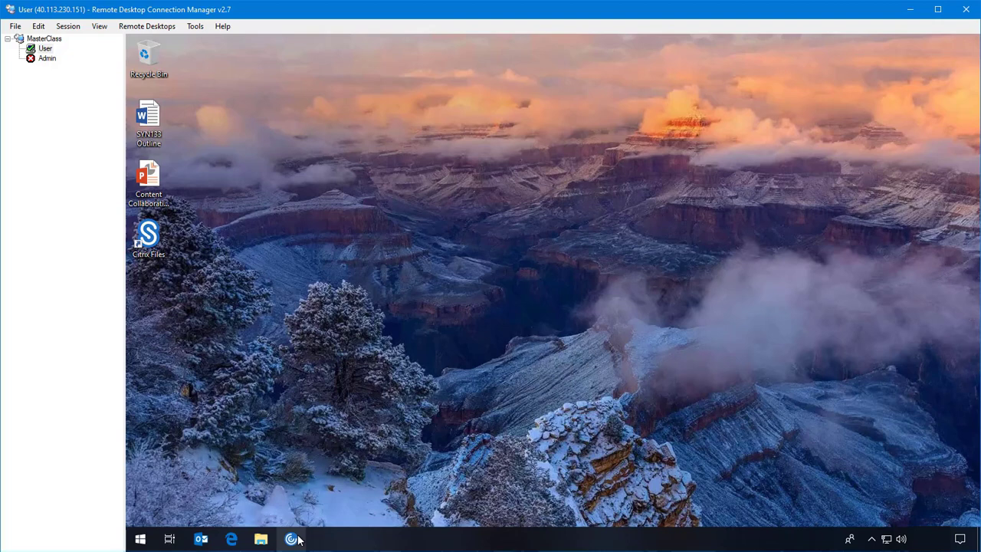
left_click(291, 538)
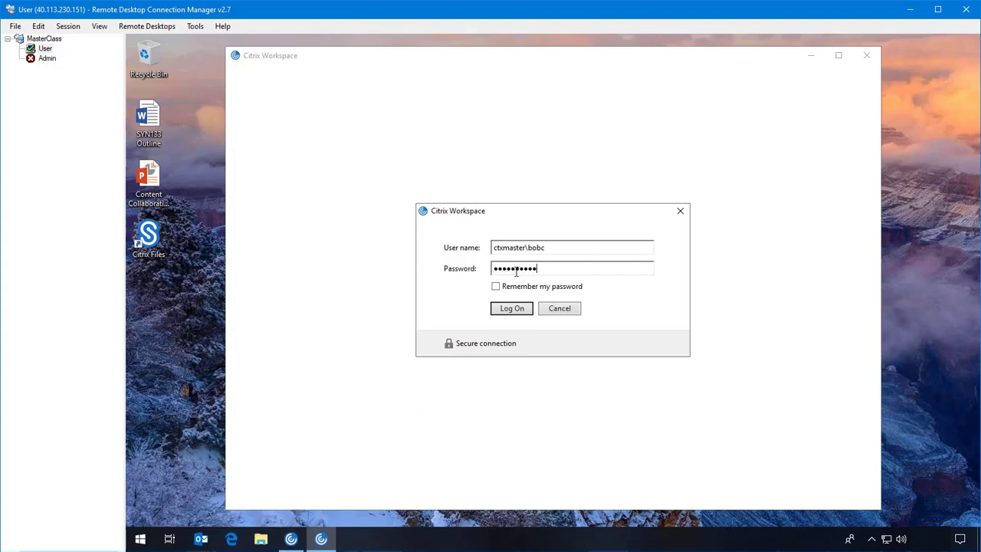
key("Return")
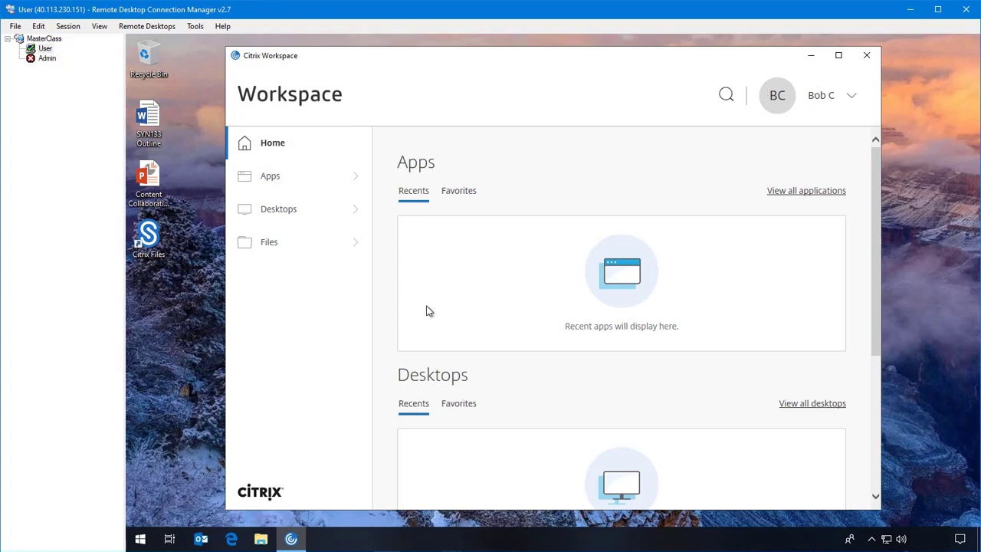
Step: Open the running Citrix Files client's recent files view and open its mounted folder in File Explorer
left_click(873, 539)
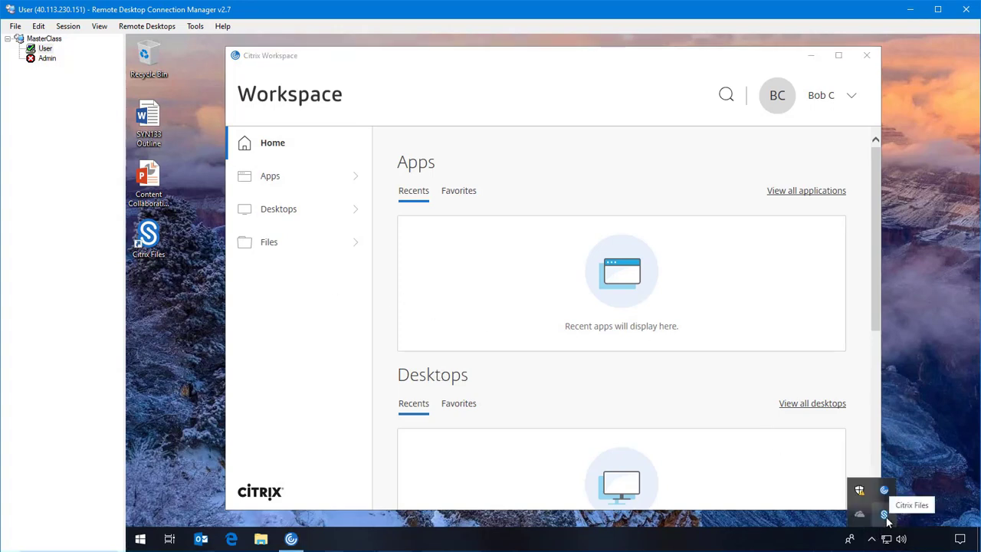
left_click(885, 519)
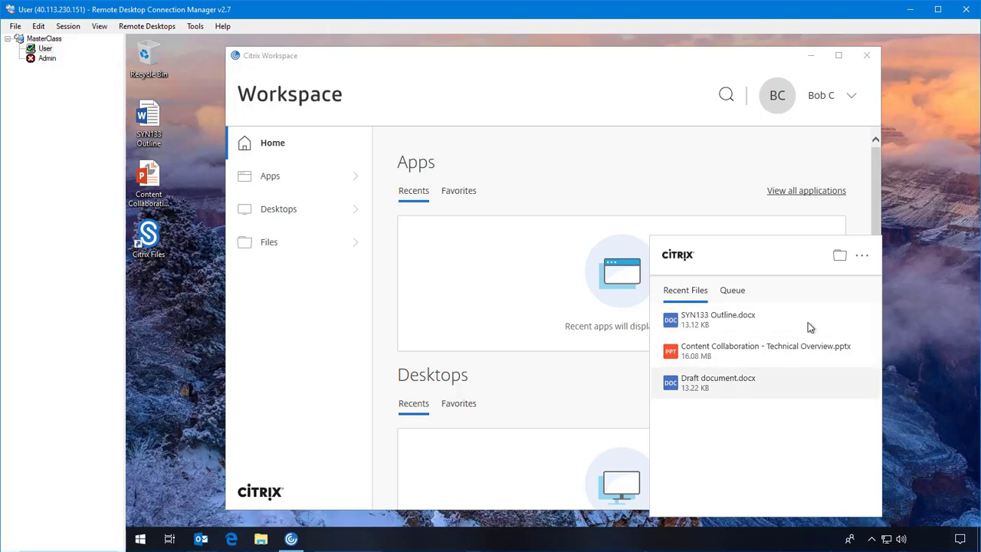
left_click(838, 255)
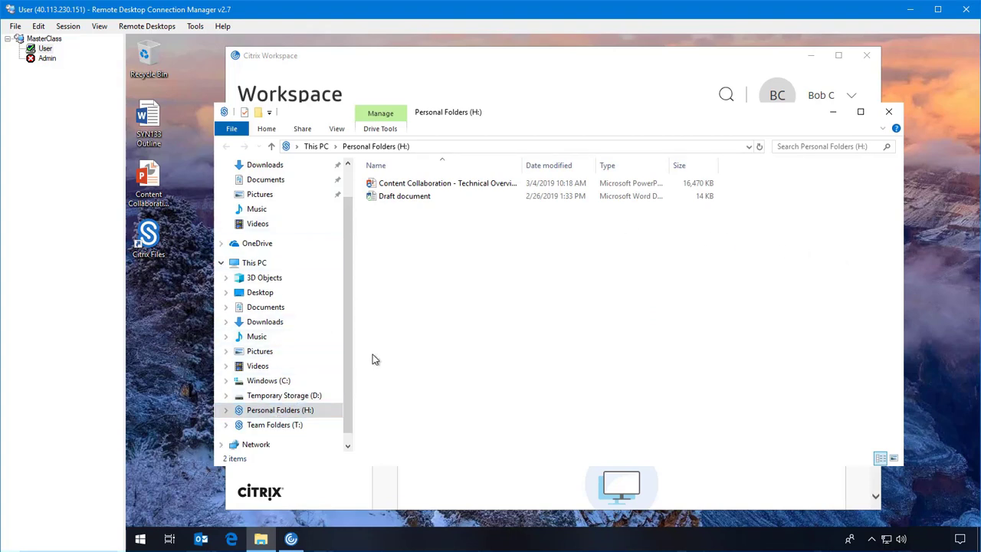
Step: Browse the Team Folders (T:) drive to the folder Marketing\Tech Marketing\Synergy Atlanta
left_click(285, 426)
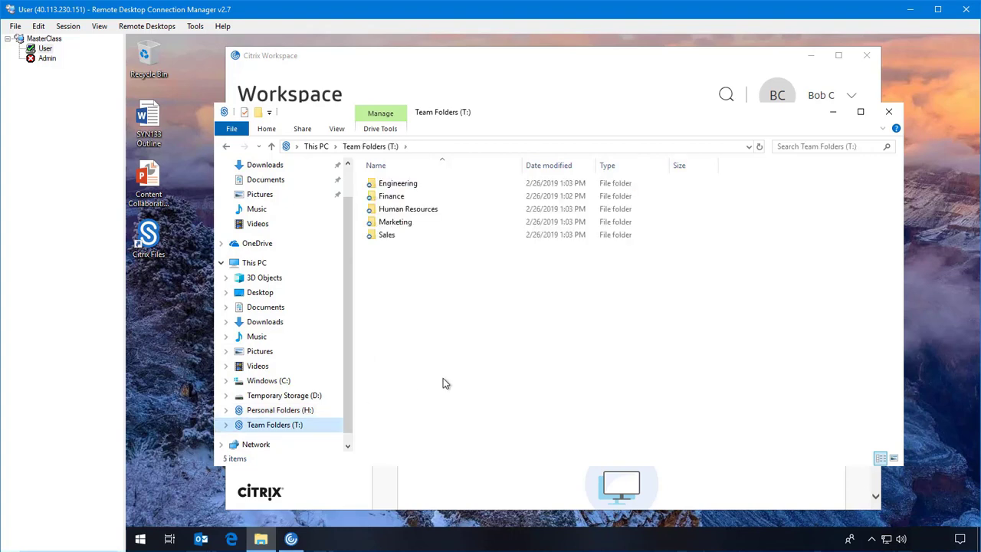
double_click(389, 223)
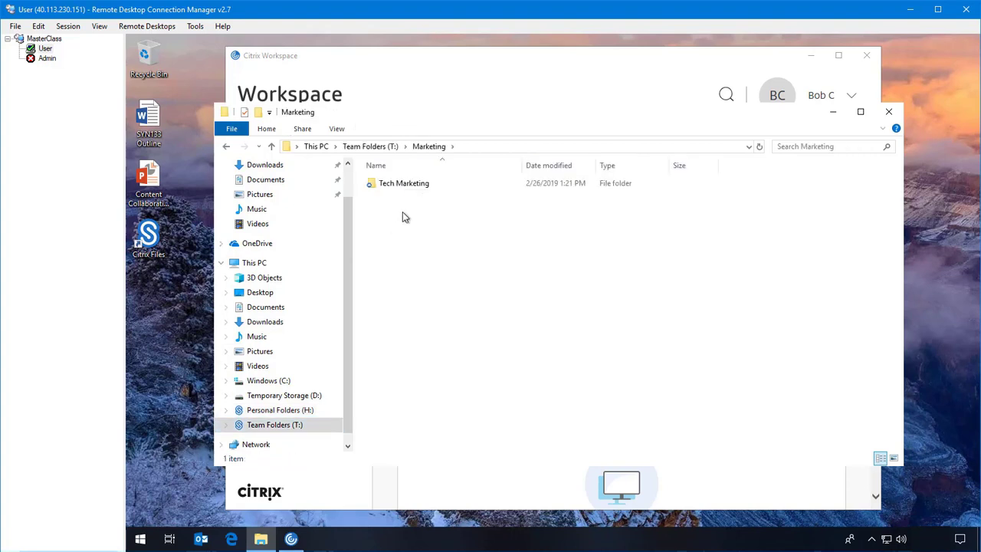
double_click(399, 190)
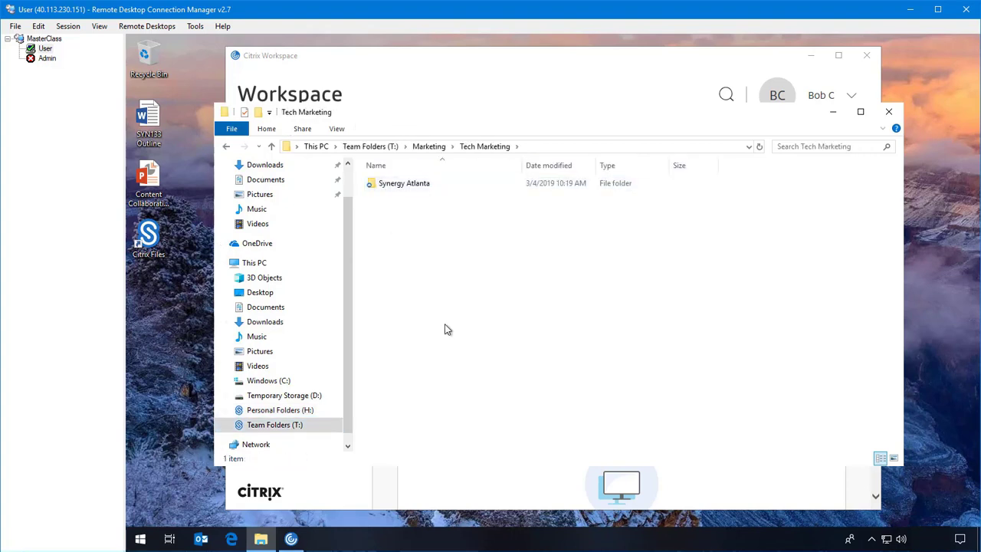
double_click(390, 188)
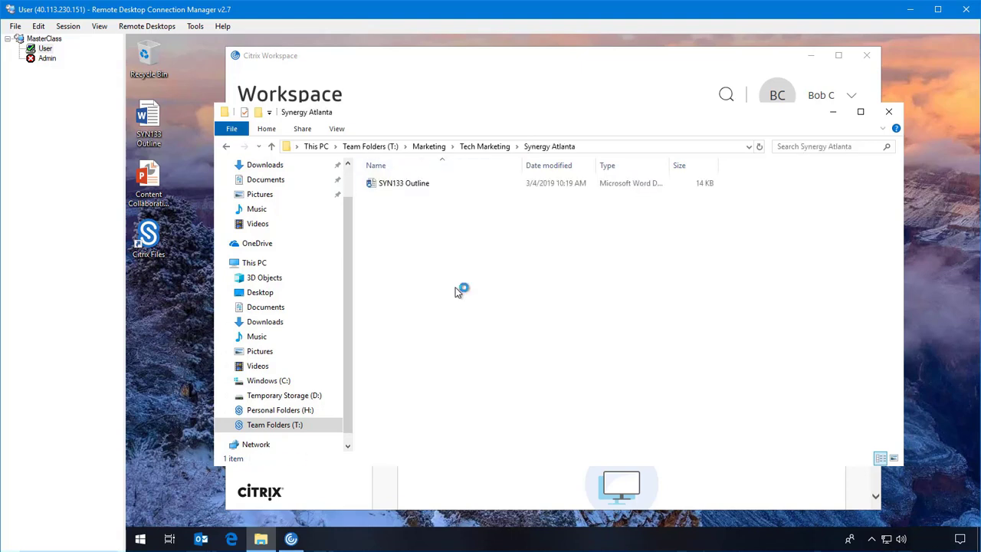
Step: Show the Tech Marketing folder as large icons and copy the Content Collaboration presentation from the desktop into it
left_click(473, 147)
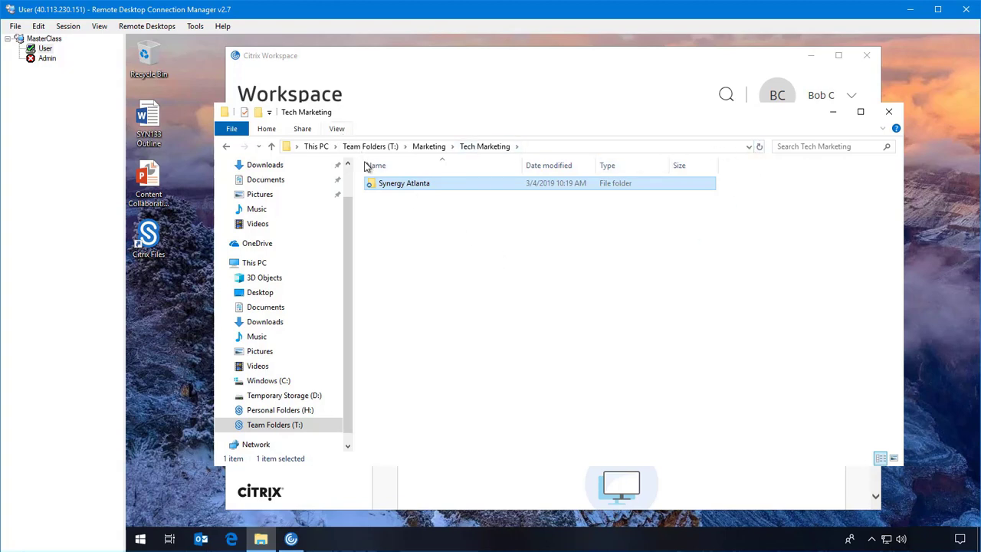
left_click(338, 130)
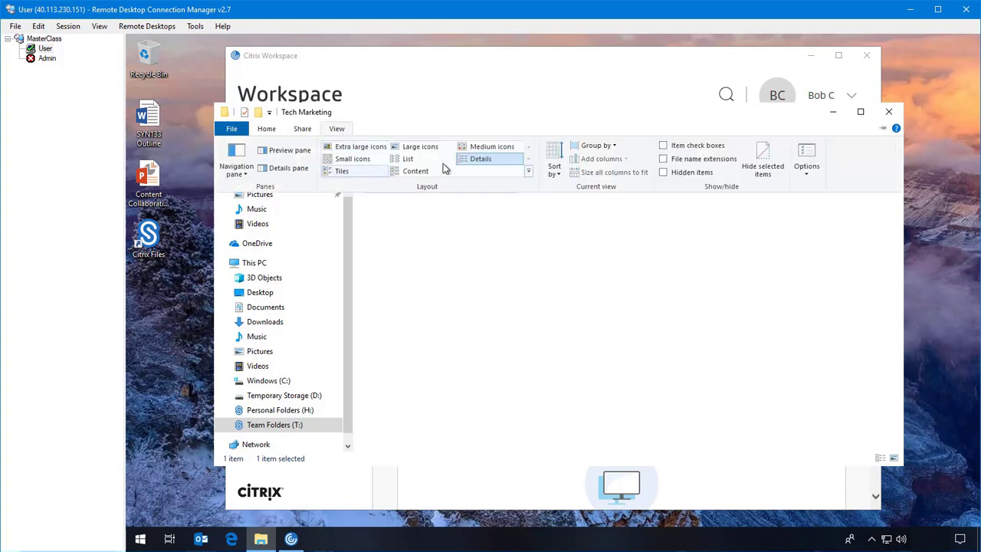
left_click(481, 149)
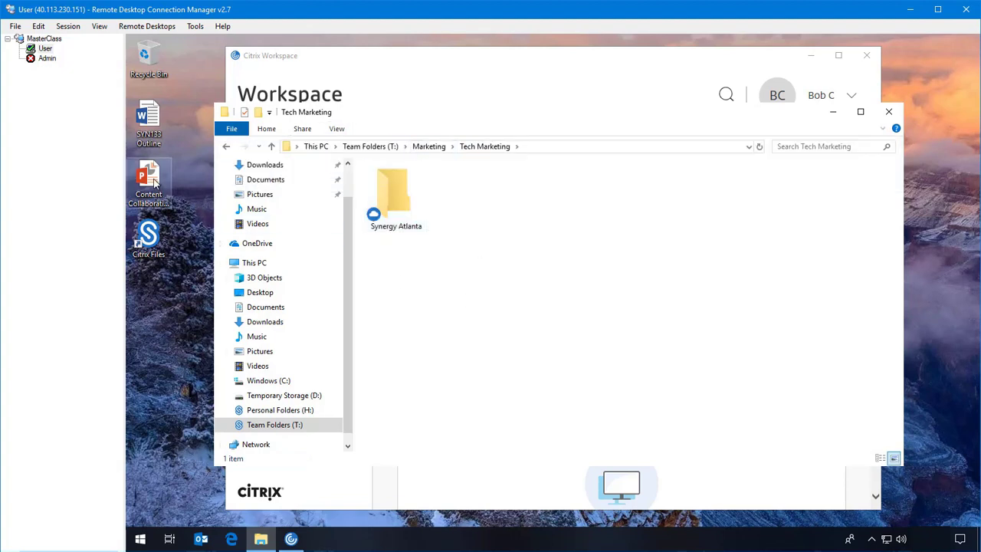
left_click_drag(157, 188, 479, 222)
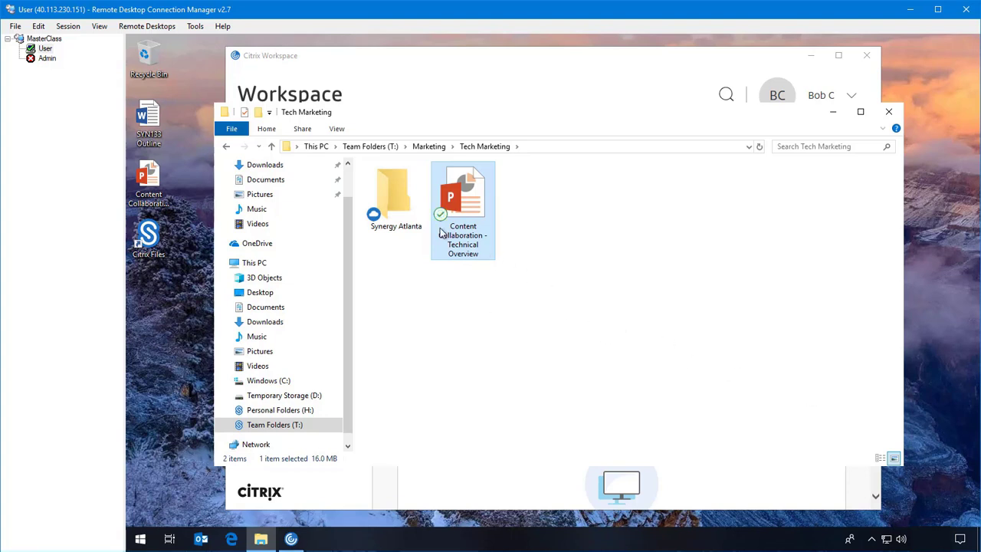
Step: Review the Citrix Files Share and More Options commands available for the Content Collaboration - Technical Overview presentation
right_click(478, 219)
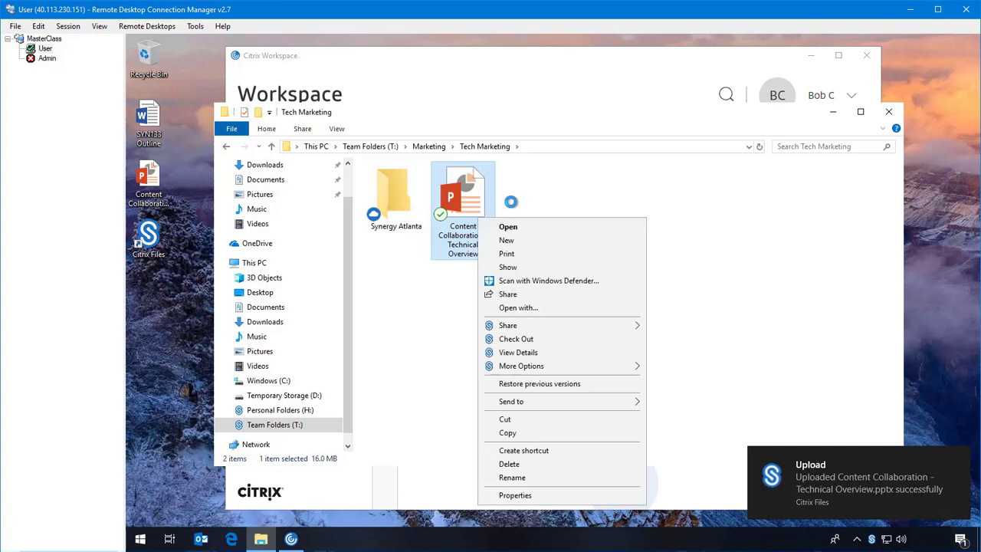
mouse_move(557, 329)
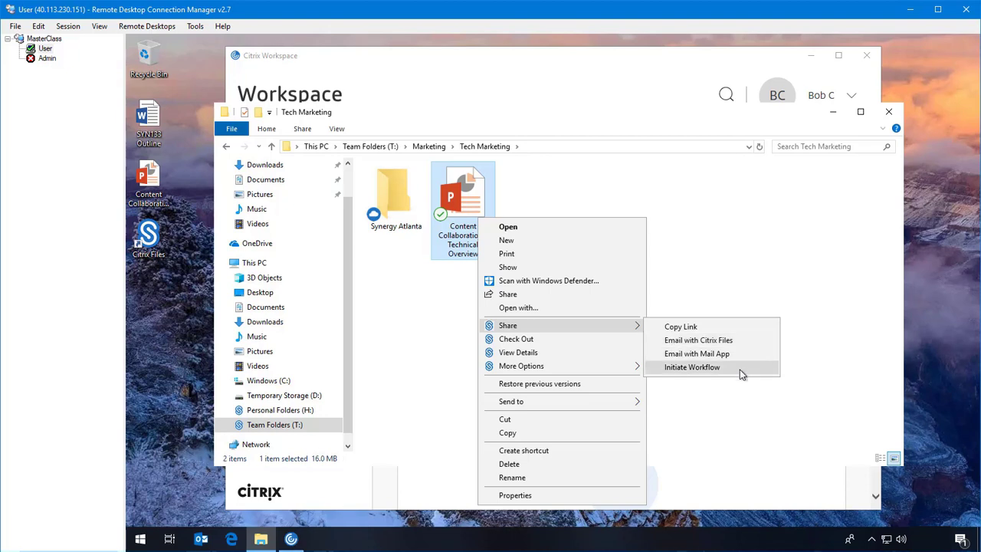
mouse_move(590, 371)
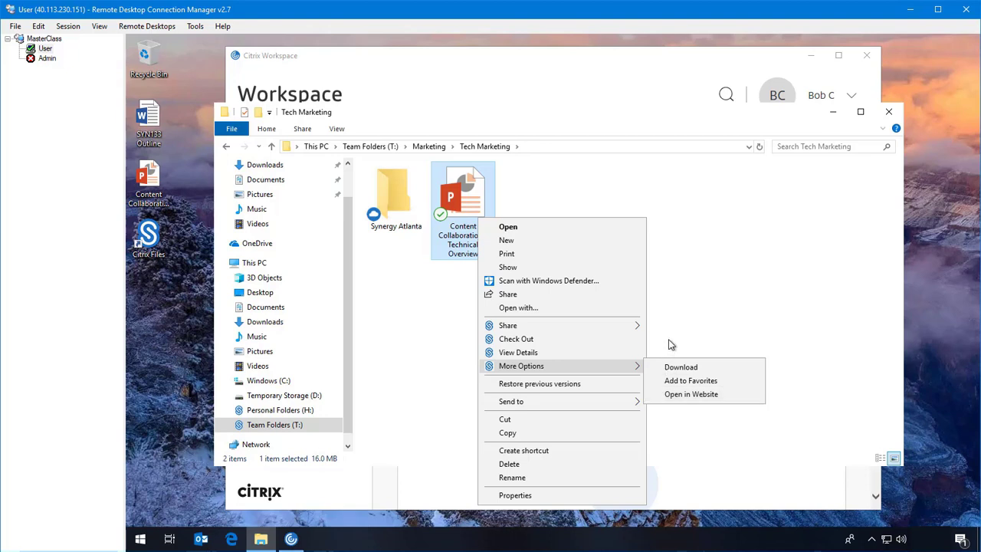
left_click(387, 324)
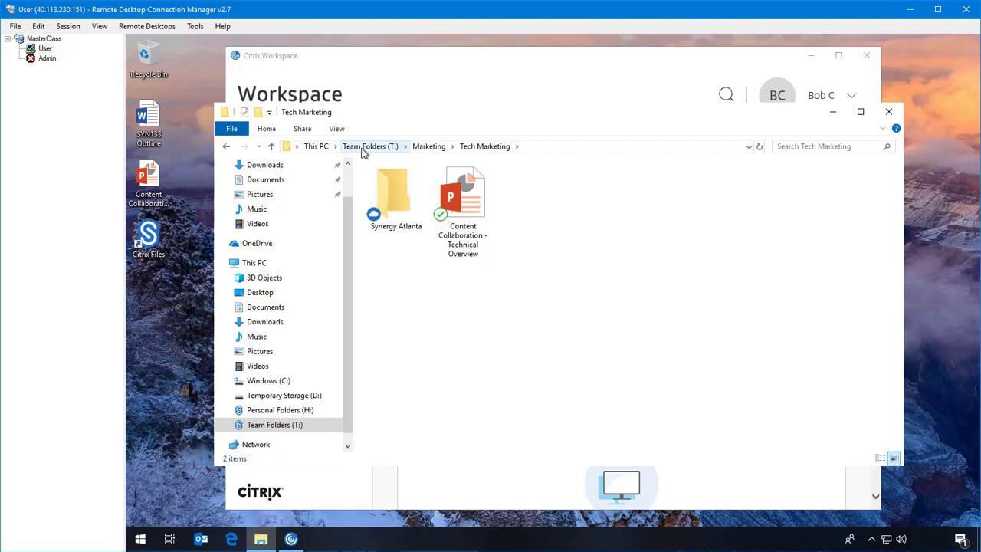
Step: Open the Personal Folders (H:) drive and display its files as large icons
left_click(263, 414)
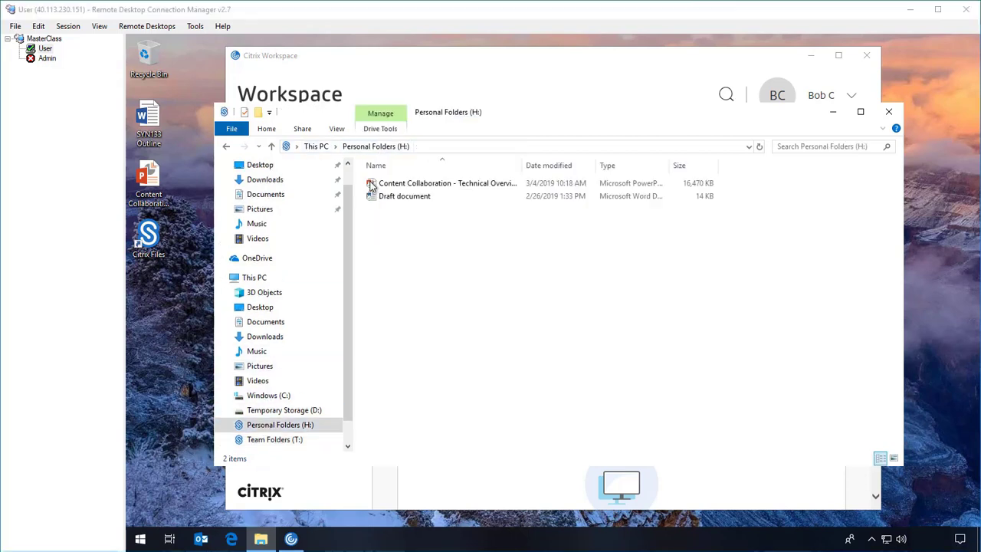
left_click(337, 128)
left_click(418, 147)
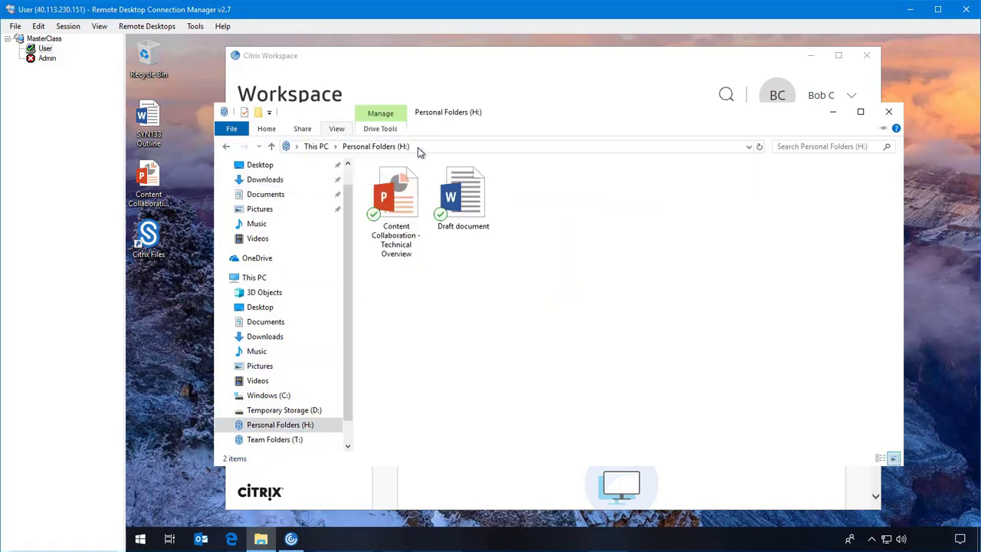
Step: Make the Content Collaboration - Technical Overview presentation in Personal Folders (H:) available offline and refresh the folder
left_click(391, 208)
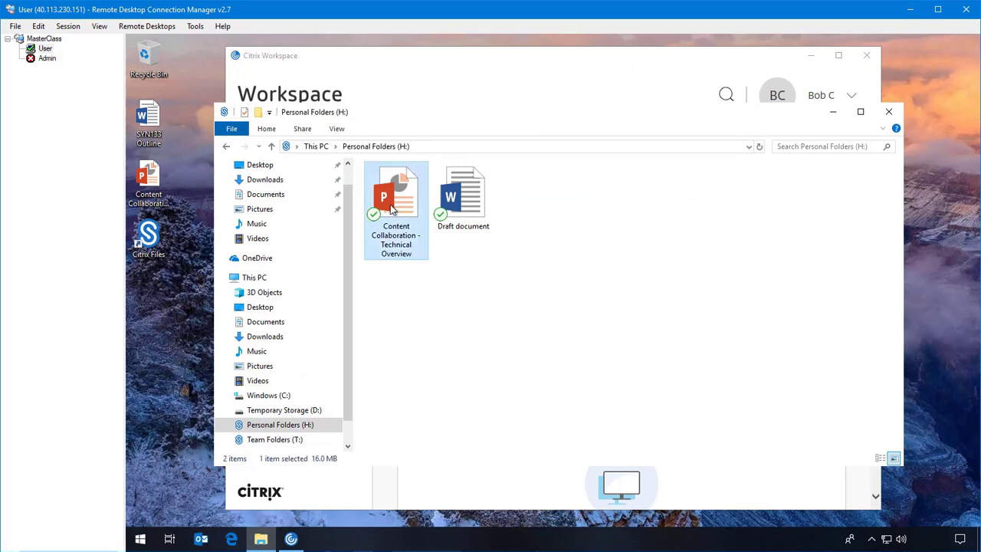
right_click(390, 207)
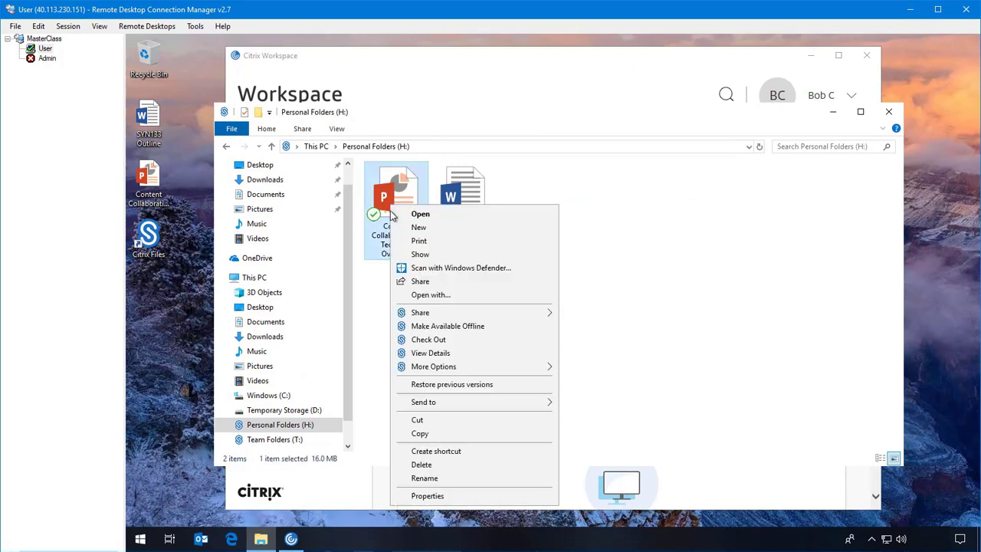
left_click(471, 327)
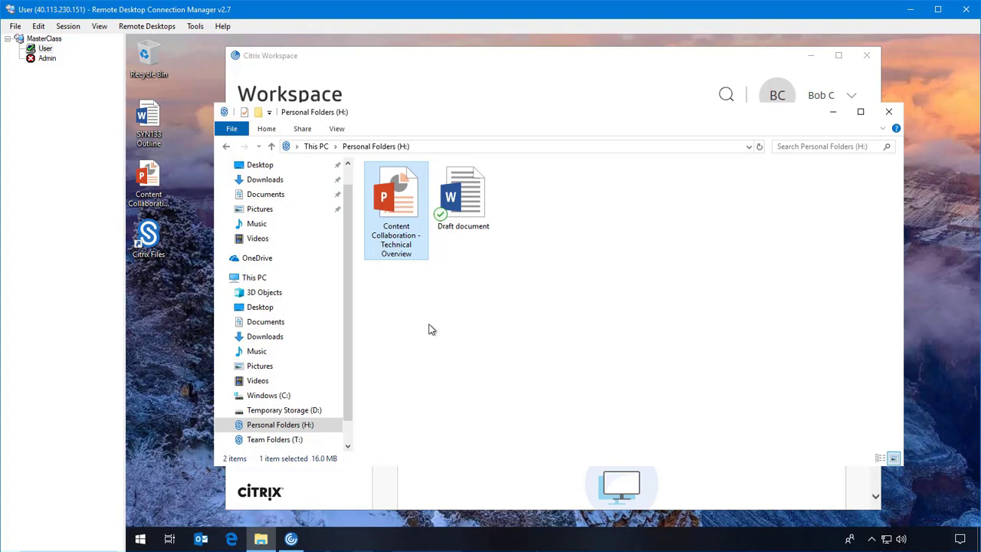
left_click(498, 285)
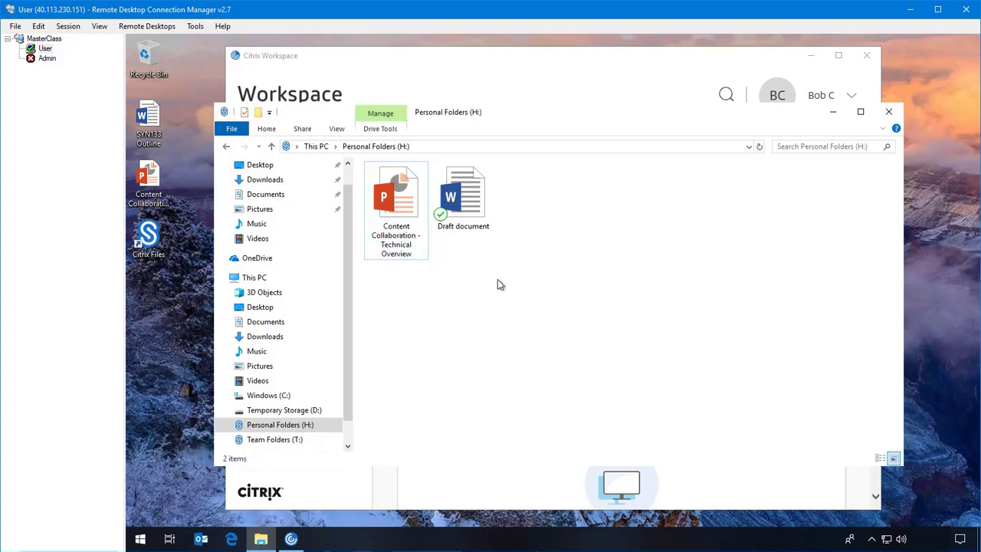
left_click(759, 147)
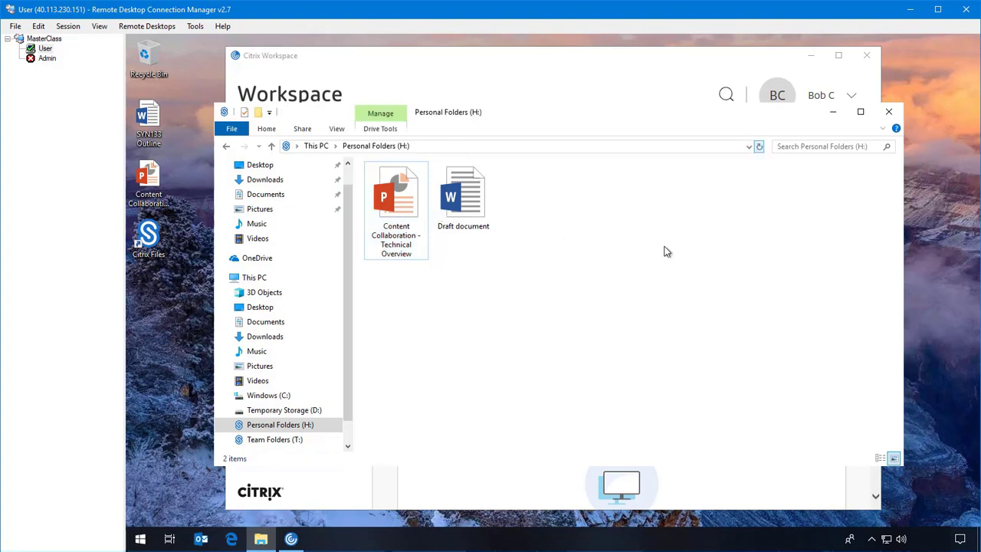
left_click(370, 222)
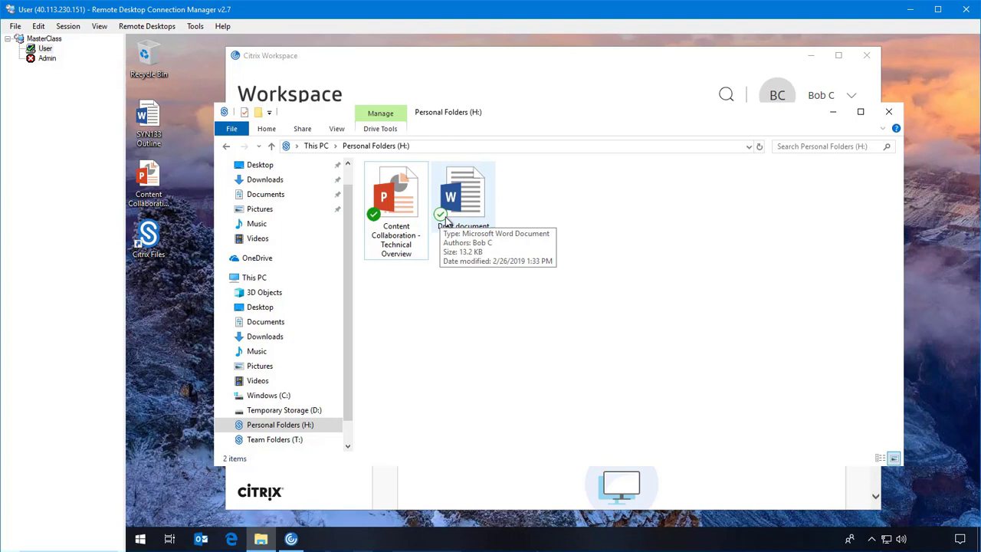
Step: View the Citrix Files details and version history of Draft document, and close the details window
left_click(444, 219)
right_click(444, 220)
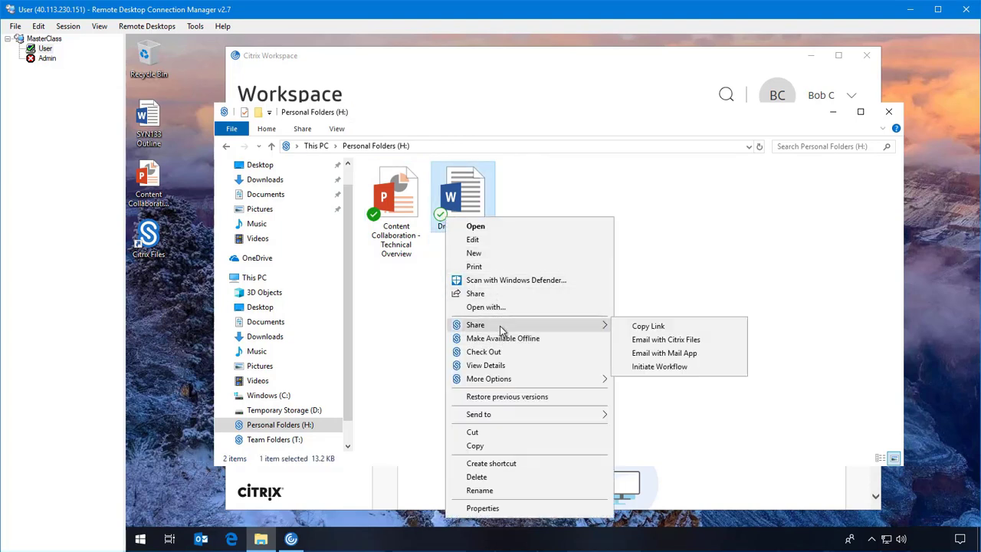
left_click(510, 365)
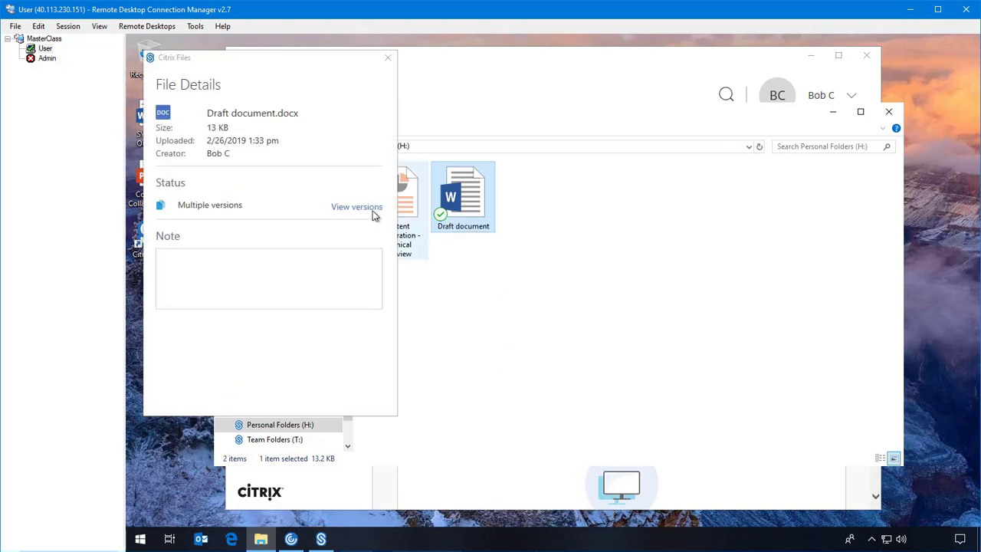
left_click(360, 207)
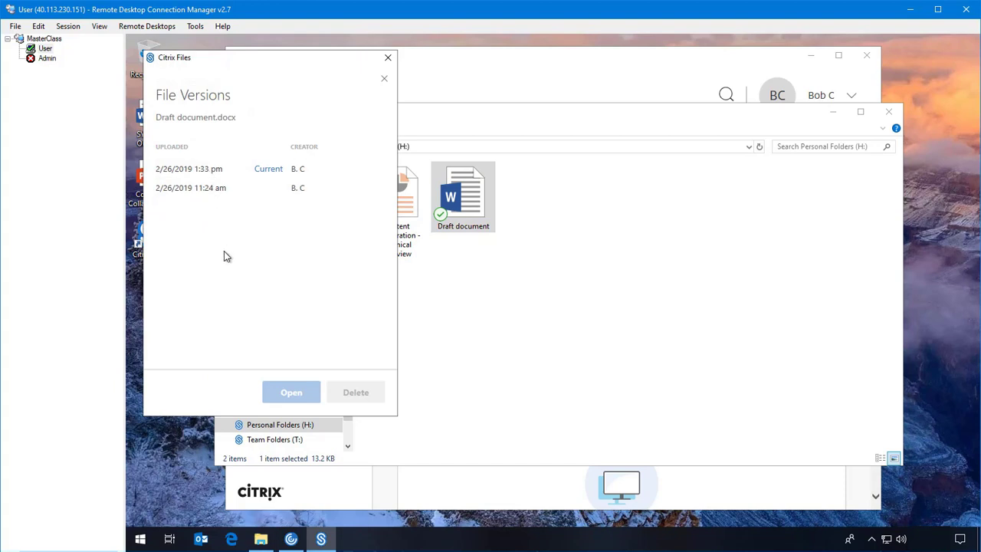
left_click(385, 80)
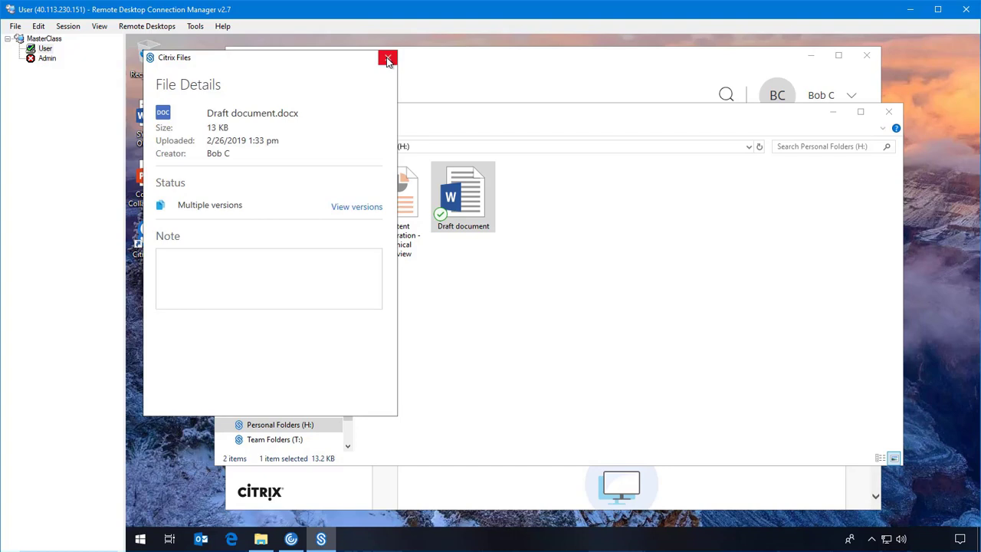
left_click(388, 59)
left_click(581, 258)
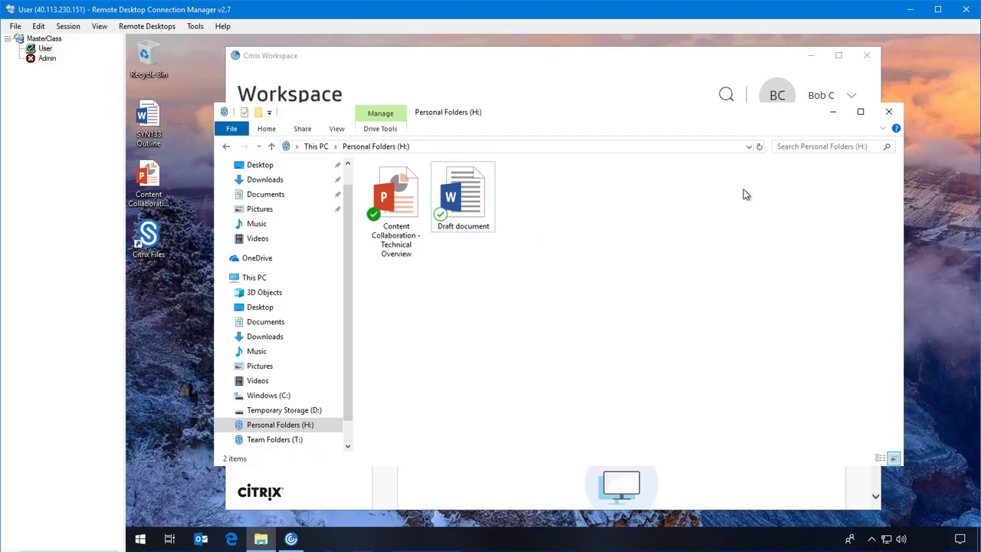
Step: Put away the File Explorer and Citrix Workspace windows and open Outlook in a non-maximized window
left_click(888, 112)
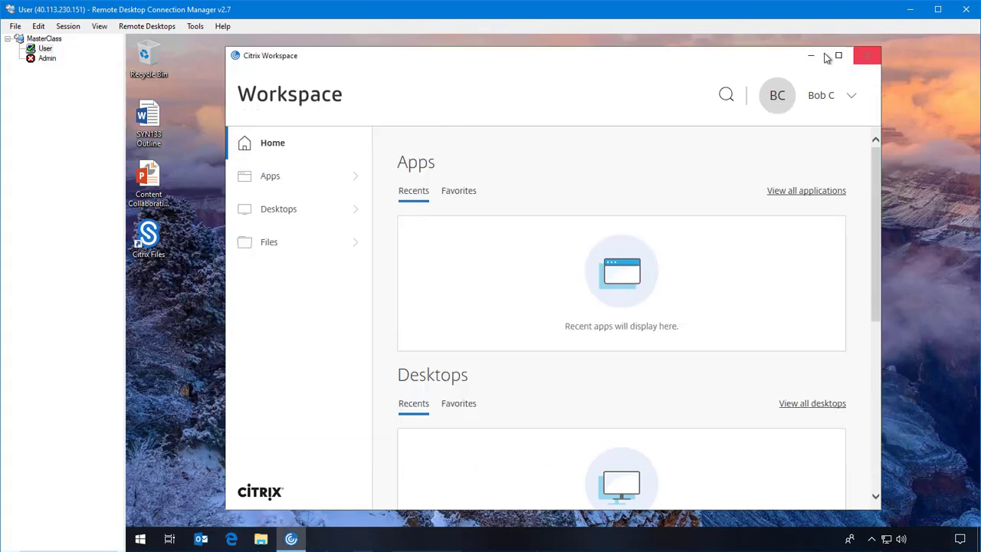
left_click(812, 56)
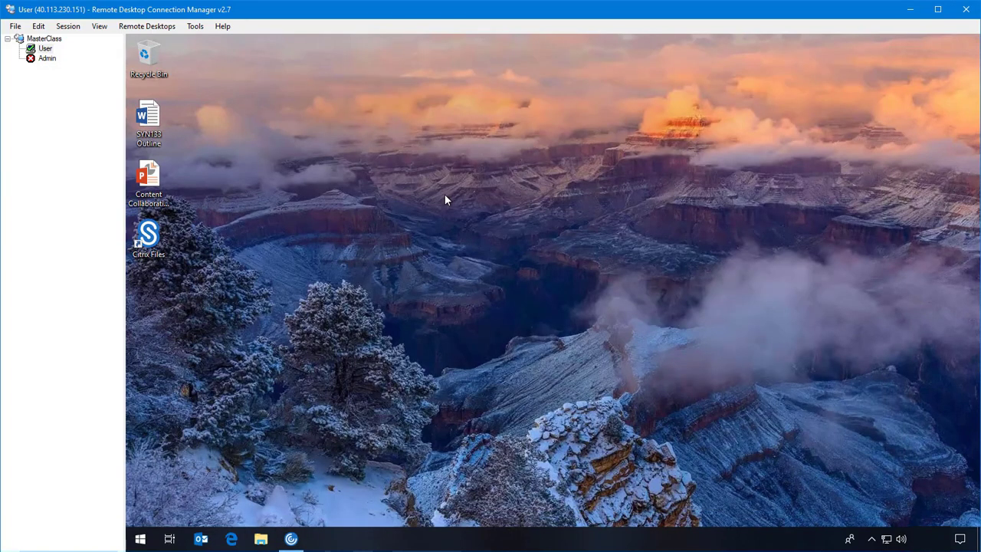
left_click(197, 541)
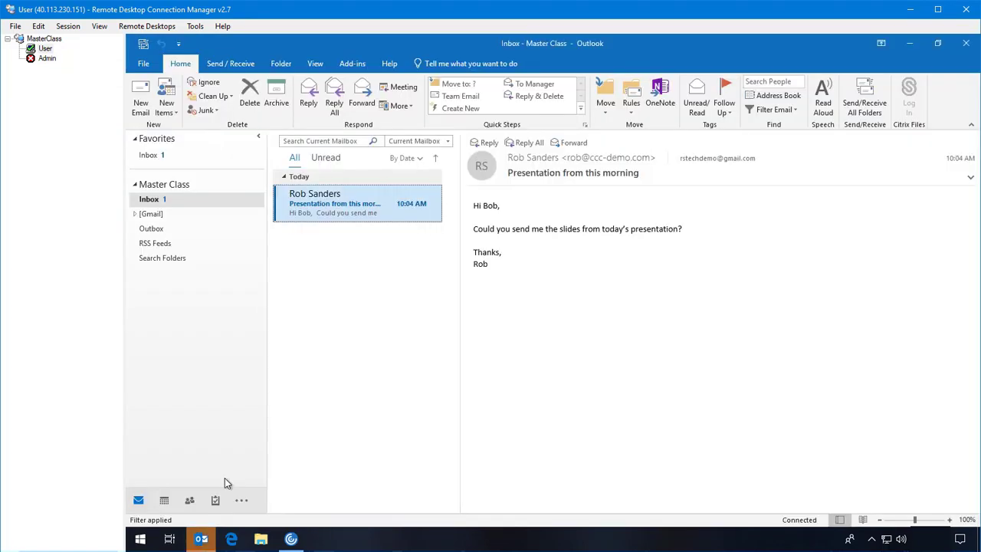
left_click(937, 42)
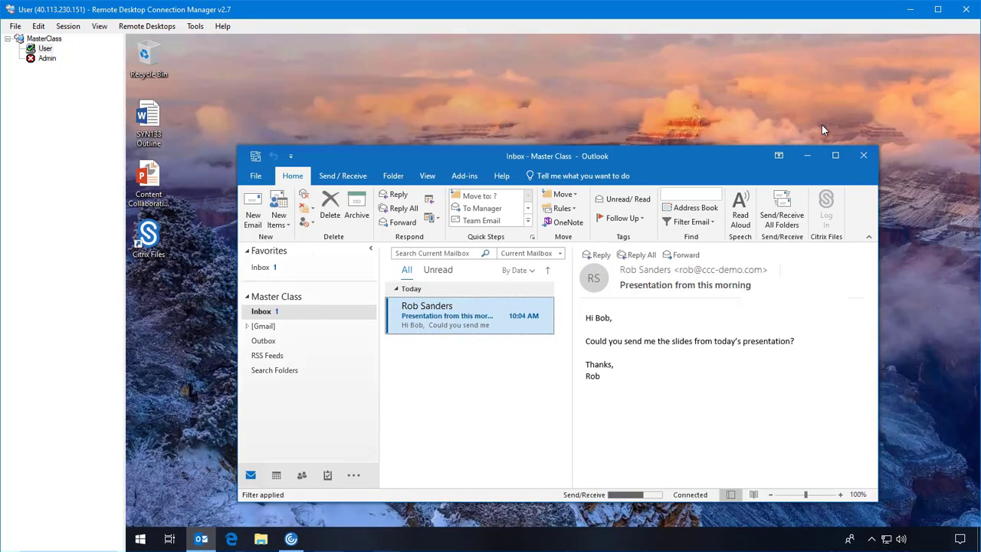
left_click_drag(361, 153, 345, 83)
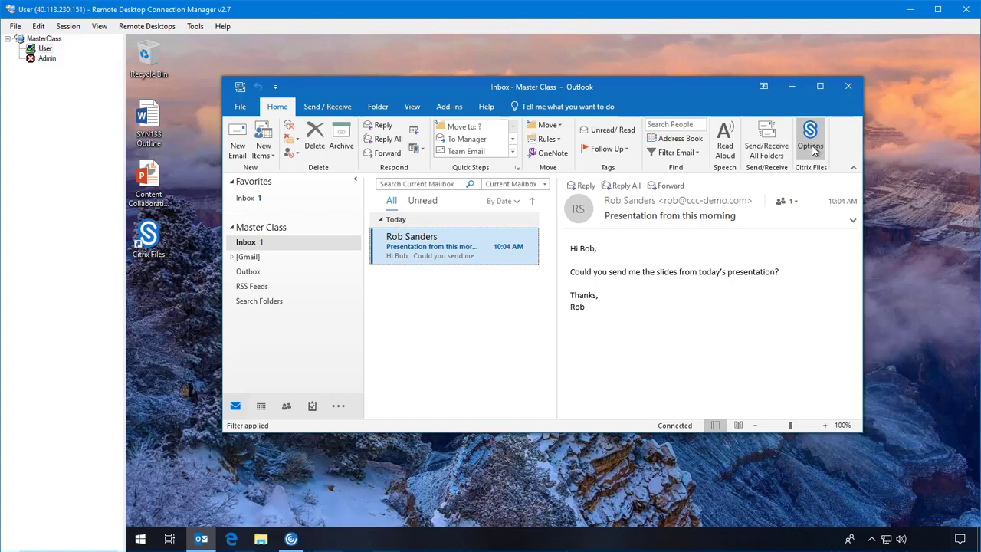
Step: Review the General, Attaching Files and Inserting Links settings in the Citrix Files for Outlook options without changing them
left_click(810, 146)
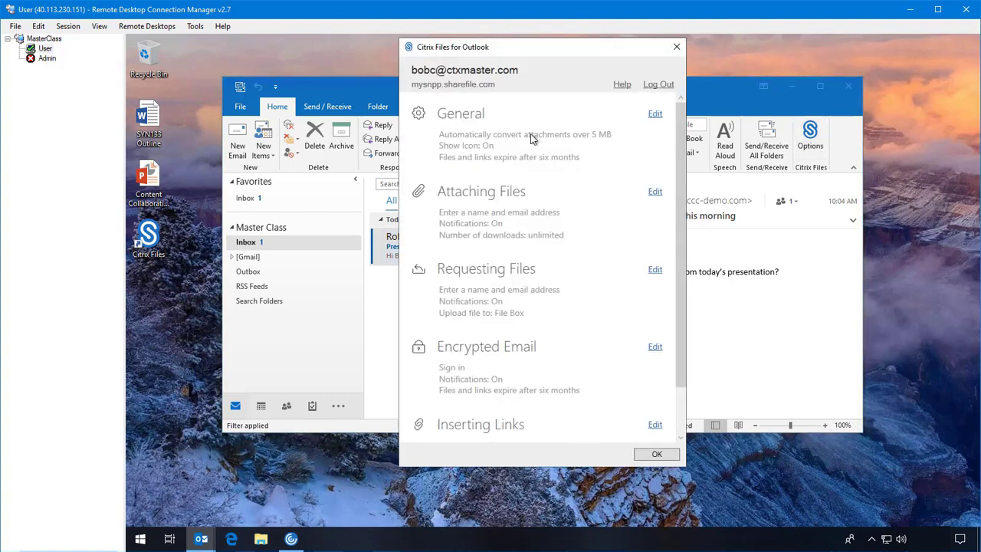
left_click(654, 115)
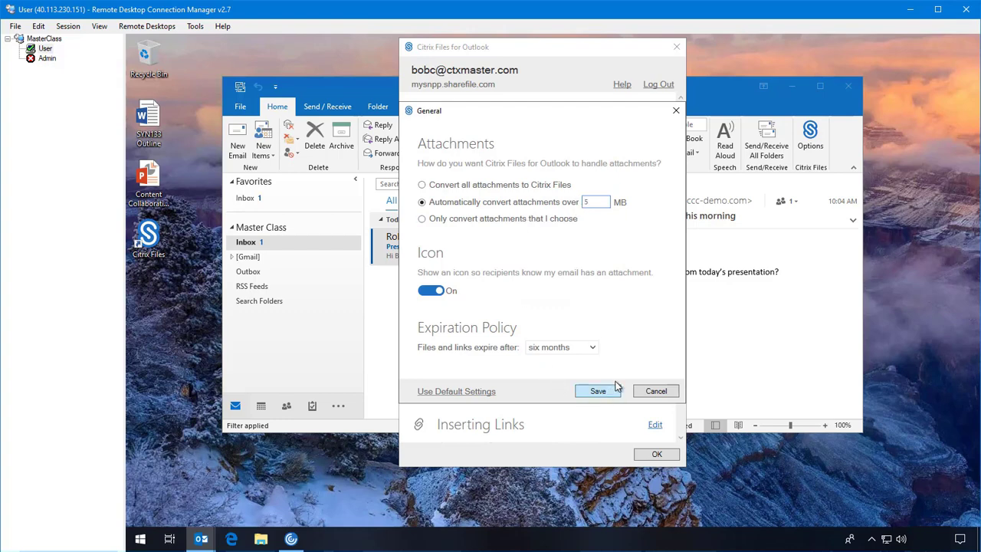
left_click(655, 391)
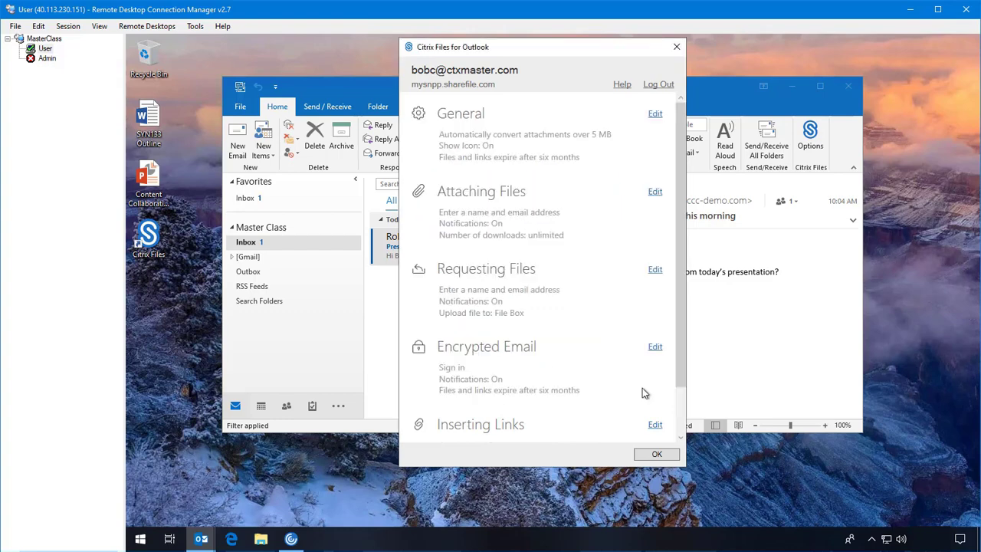
left_click(656, 197)
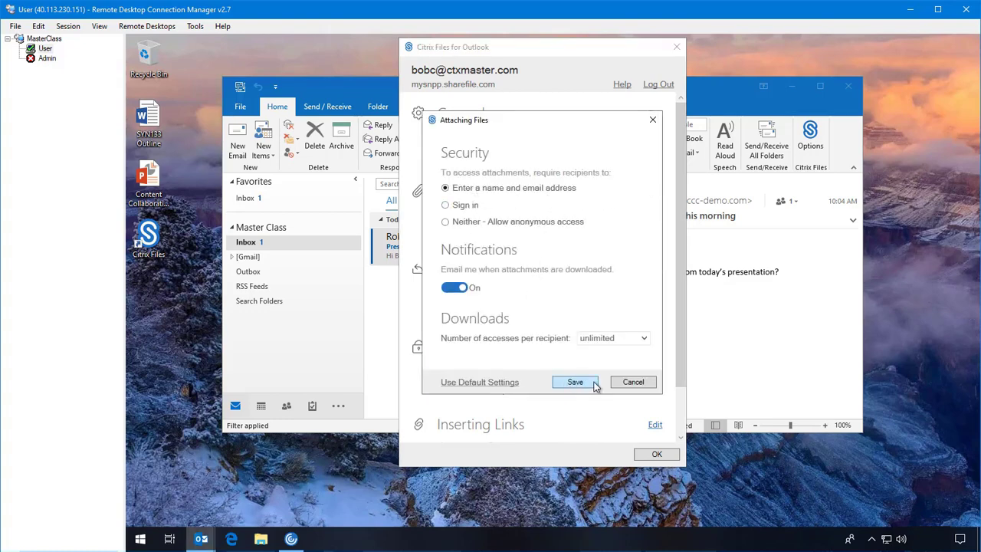
left_click(627, 383)
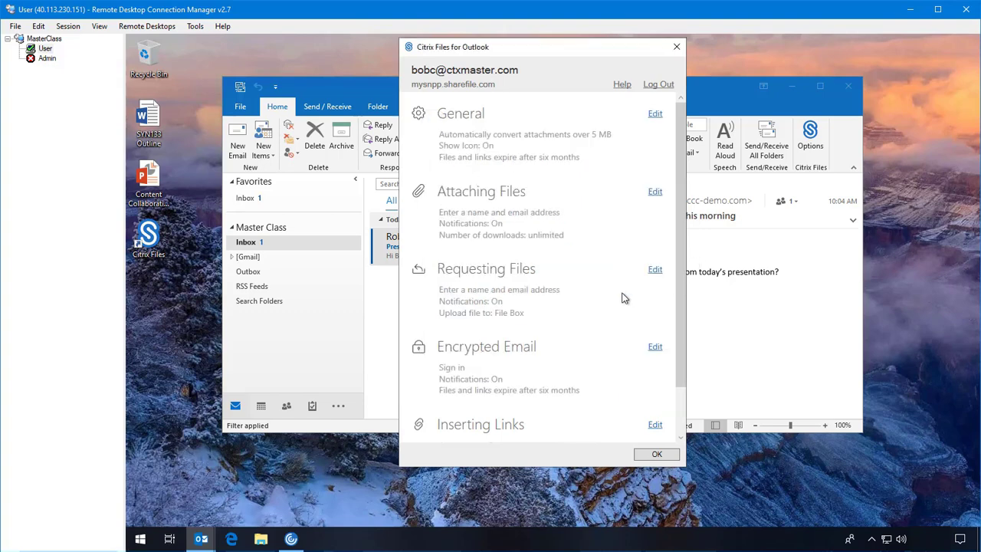
left_click(656, 427)
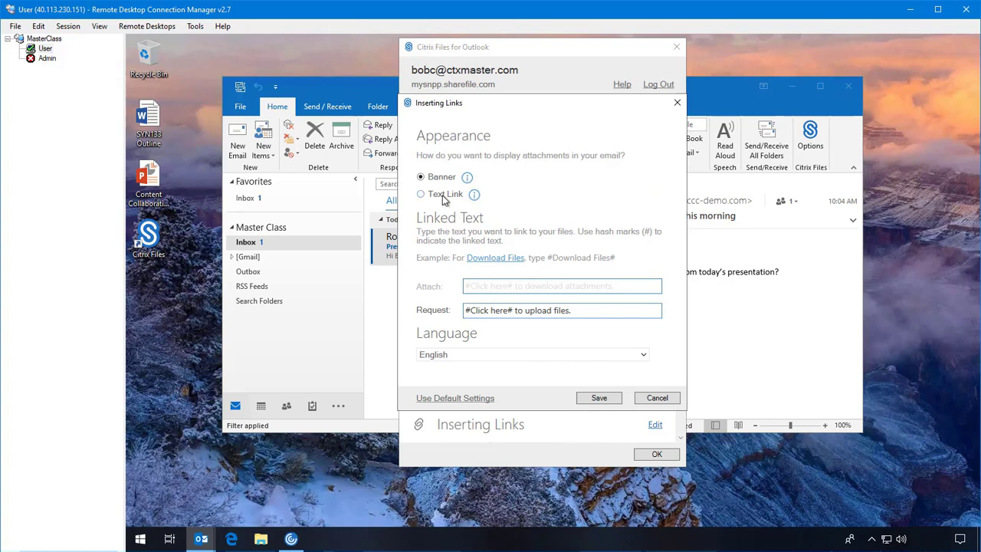
left_click(657, 398)
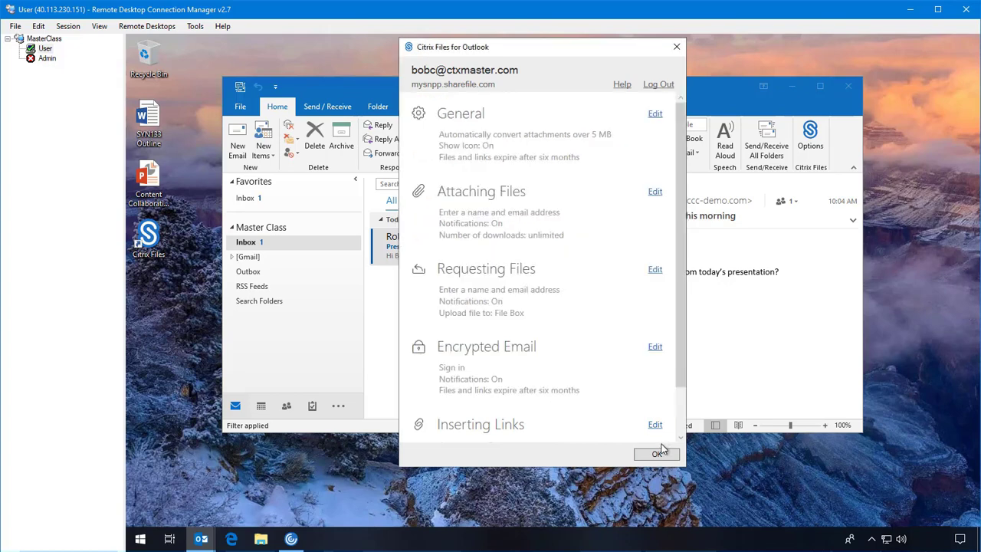
left_click(657, 454)
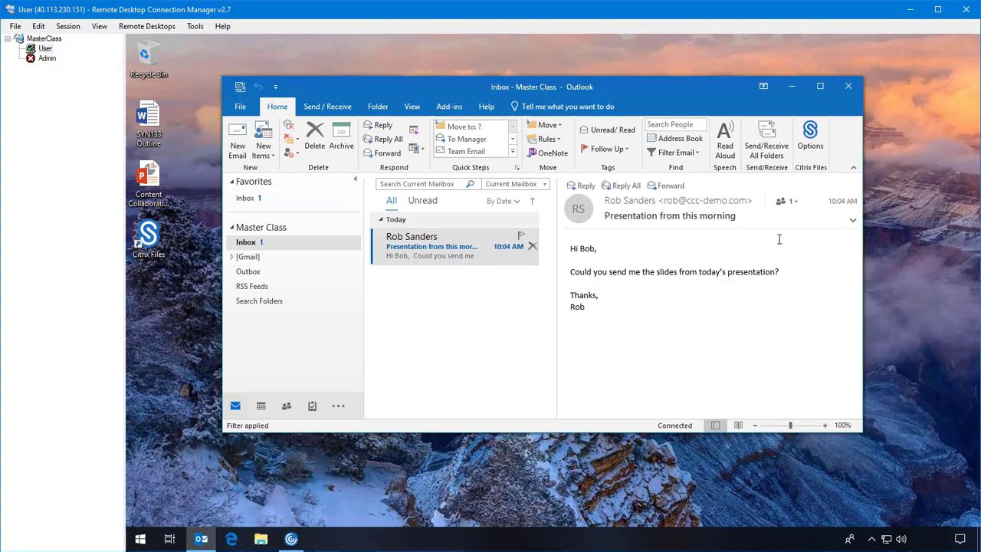
Step: Reply to "Presentation from this morning" in a separate window with "Here you go!" and the sign-off "Tnx," plus the sender's name
left_click(388, 138)
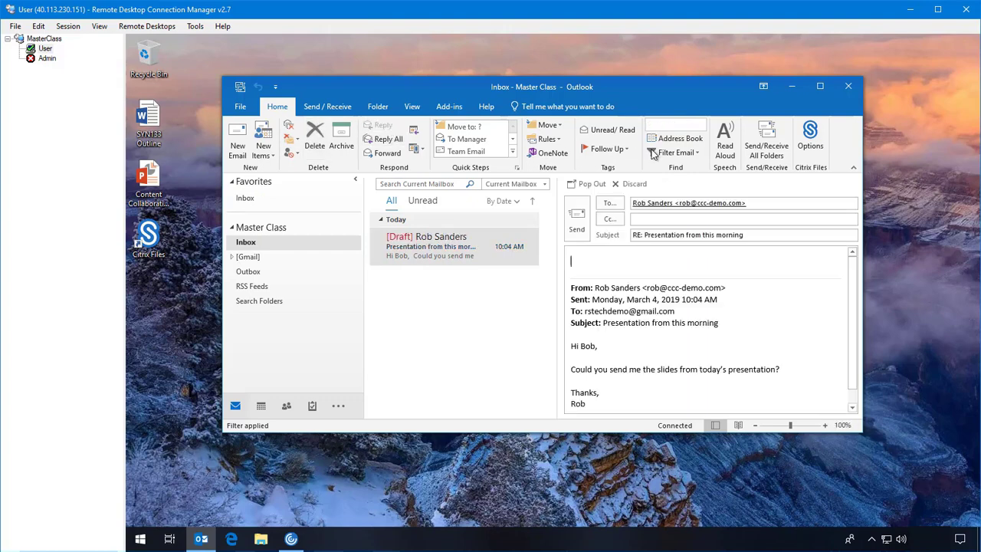
left_click(591, 184)
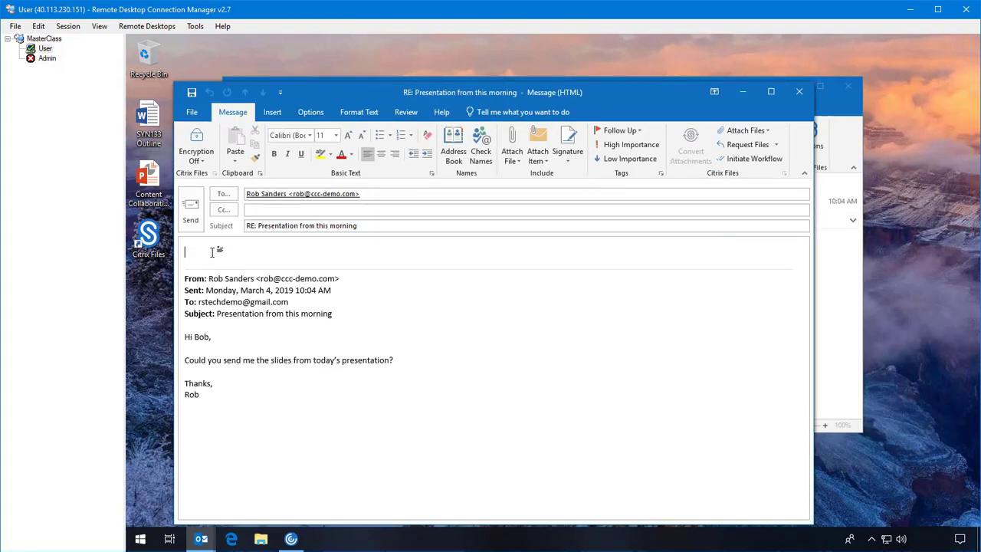
type("Here")
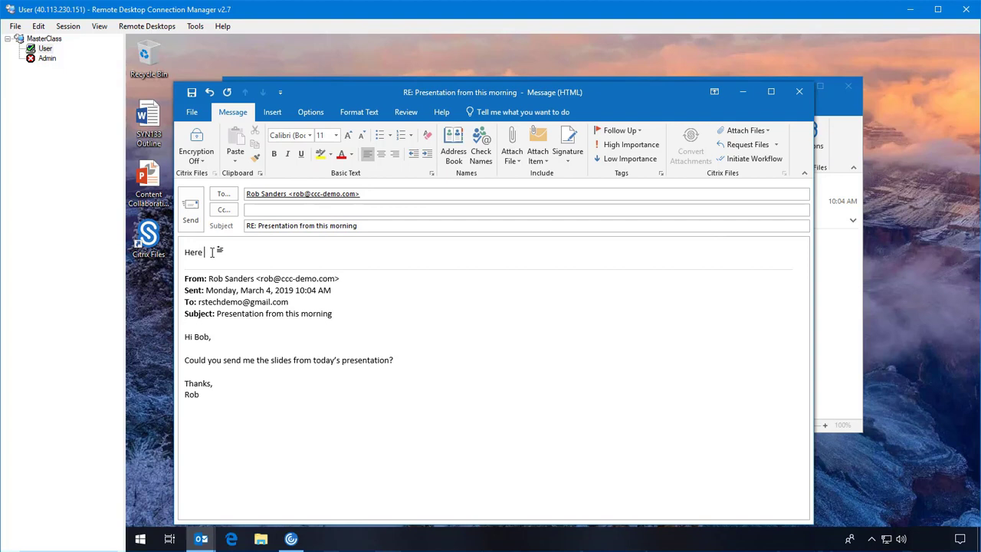
type(" you go!")
key("Return")
key("Return")
key("Return")
type("T")
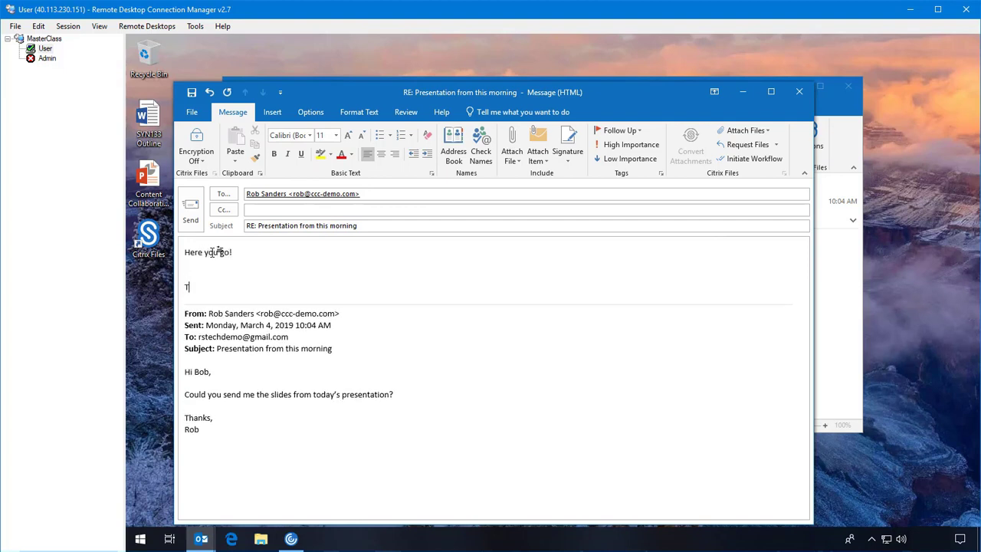
type("nx,")
key("Return")
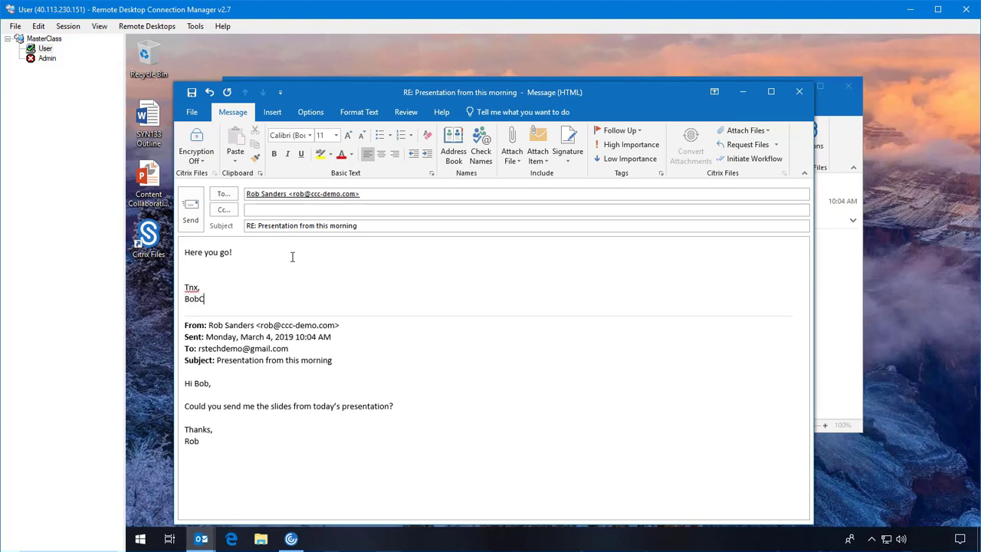
left_click(761, 133)
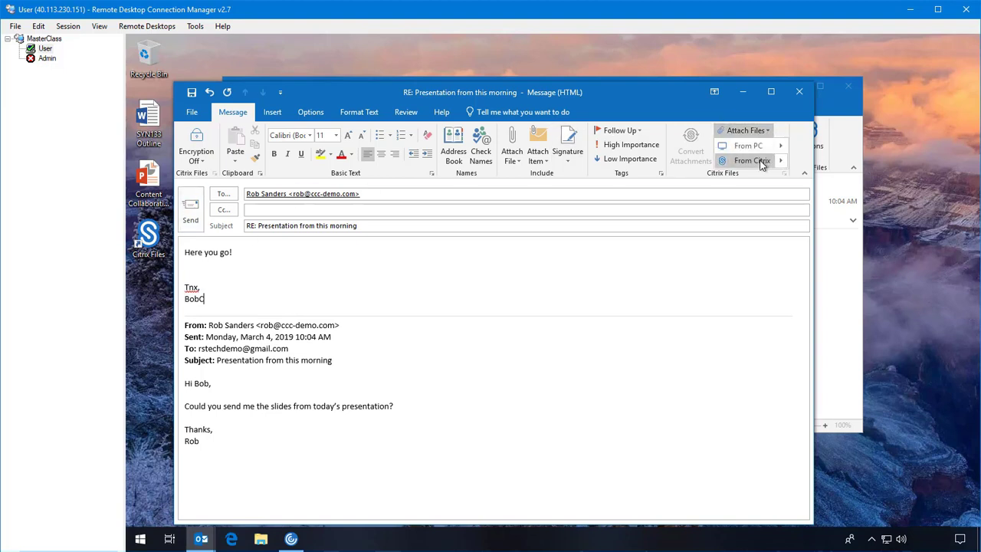
left_click(759, 161)
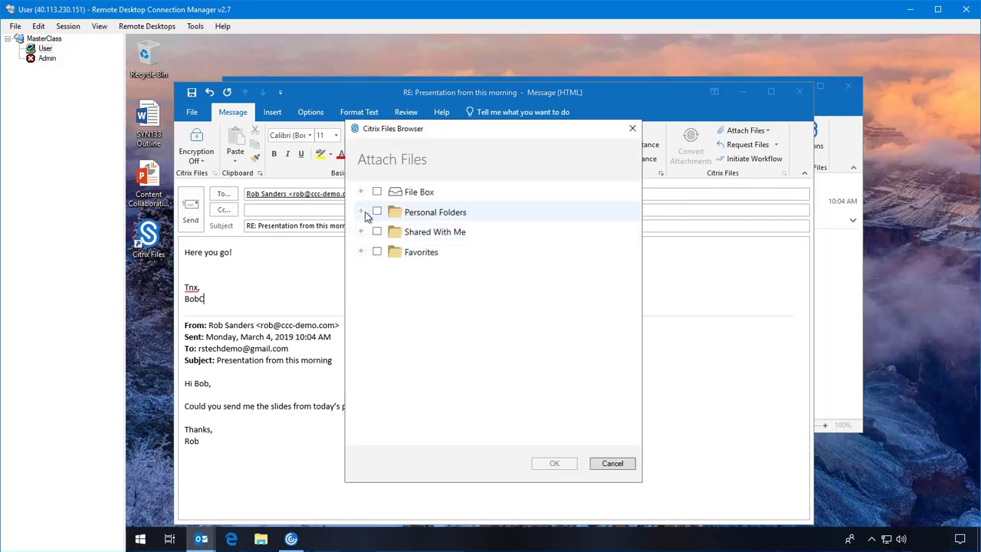
left_click(360, 212)
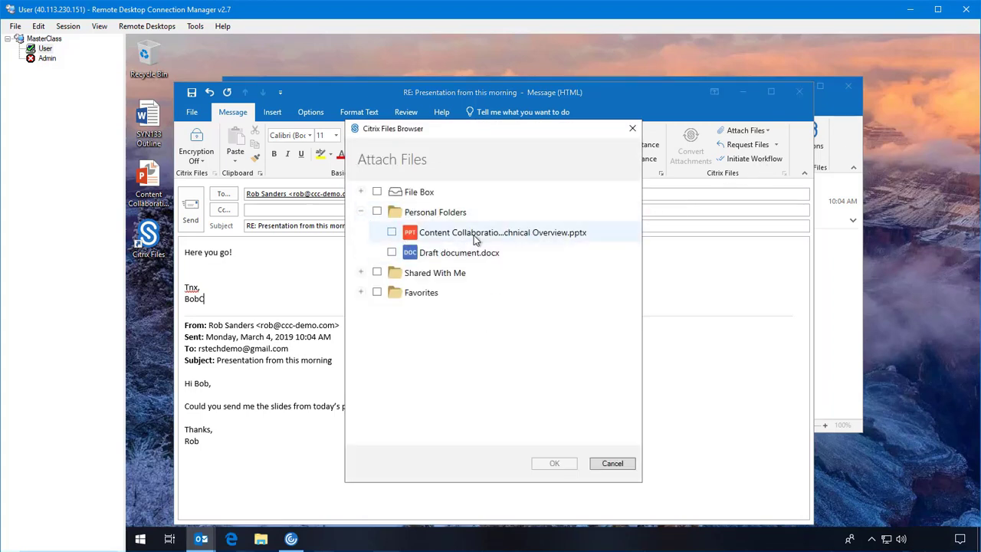
left_click(391, 234)
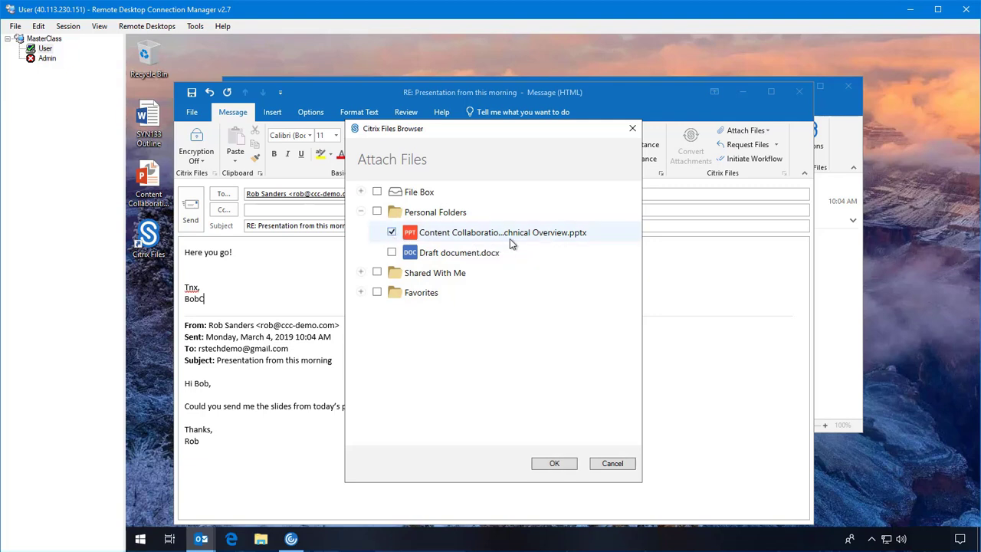
left_click(612, 464)
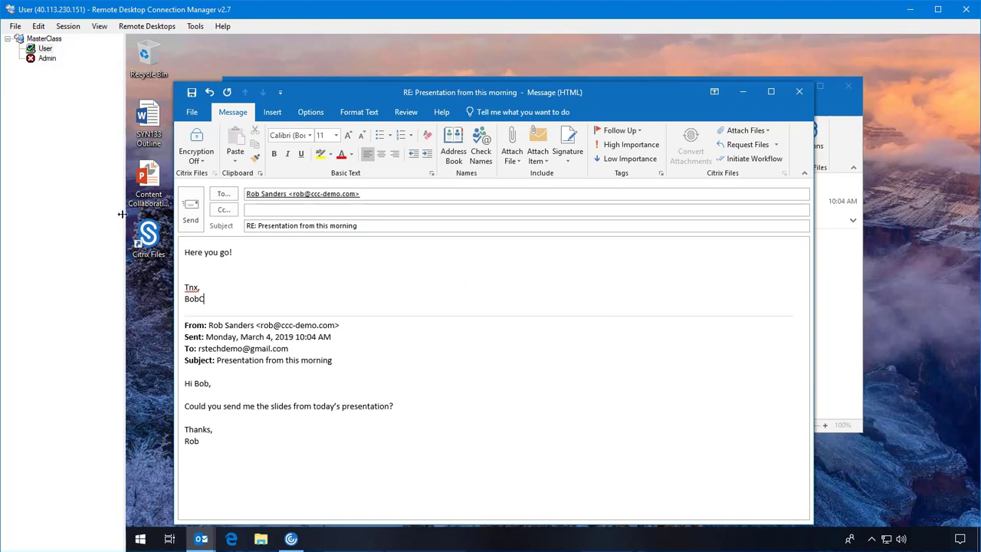
Step: Attach the Content Collaboration - Technical Overview presentation from the desktop to the reply as a Citrix attachment and send the message
left_click_drag(152, 180, 292, 264)
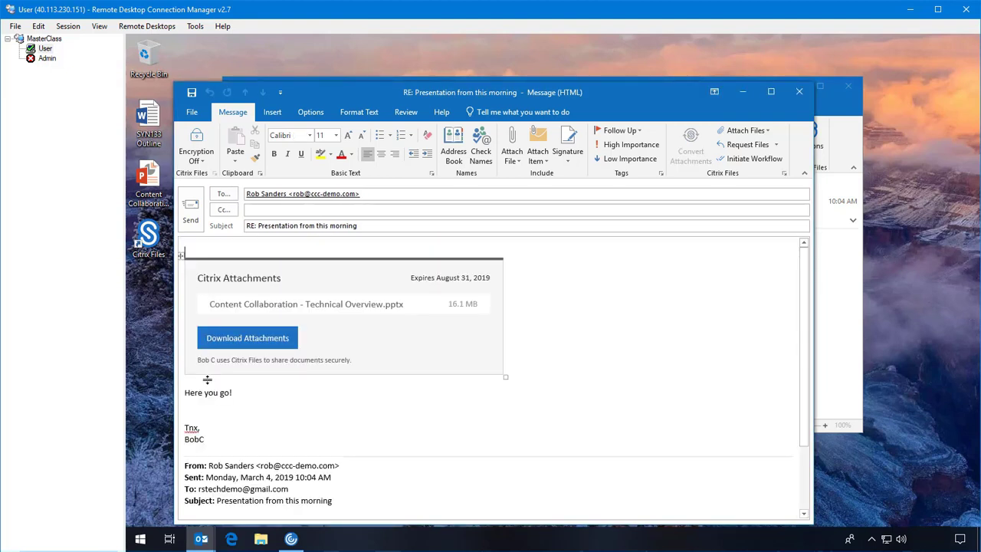
left_click(188, 416)
left_click(190, 213)
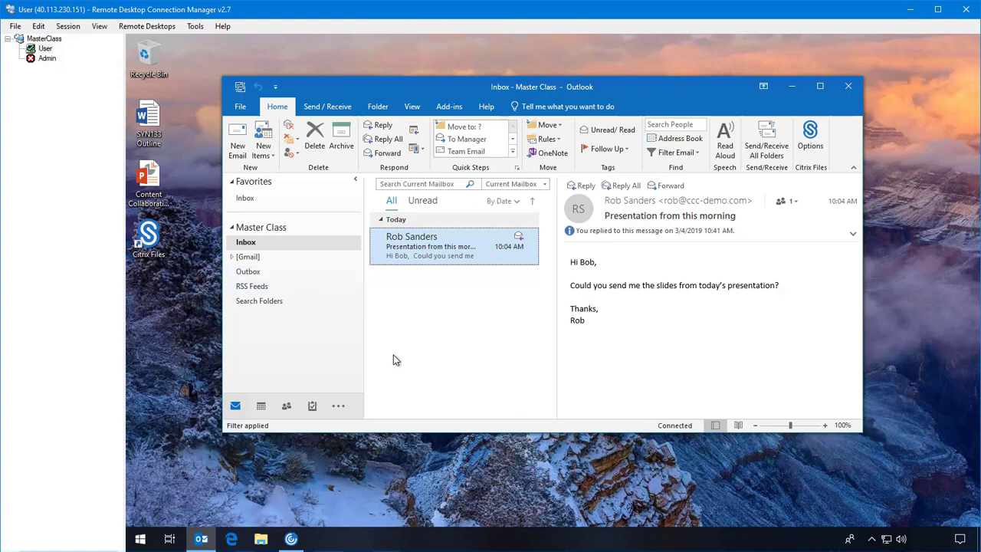
Step: Switch to Citrix Workspace and examine the File Box and the details of the sent message about this morning's presentation
left_click(290, 538)
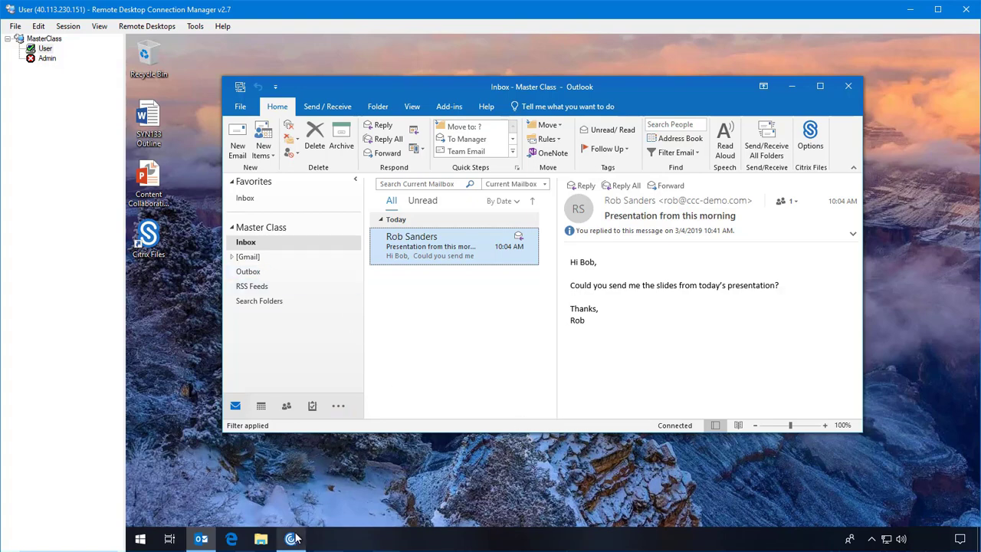
left_click(250, 245)
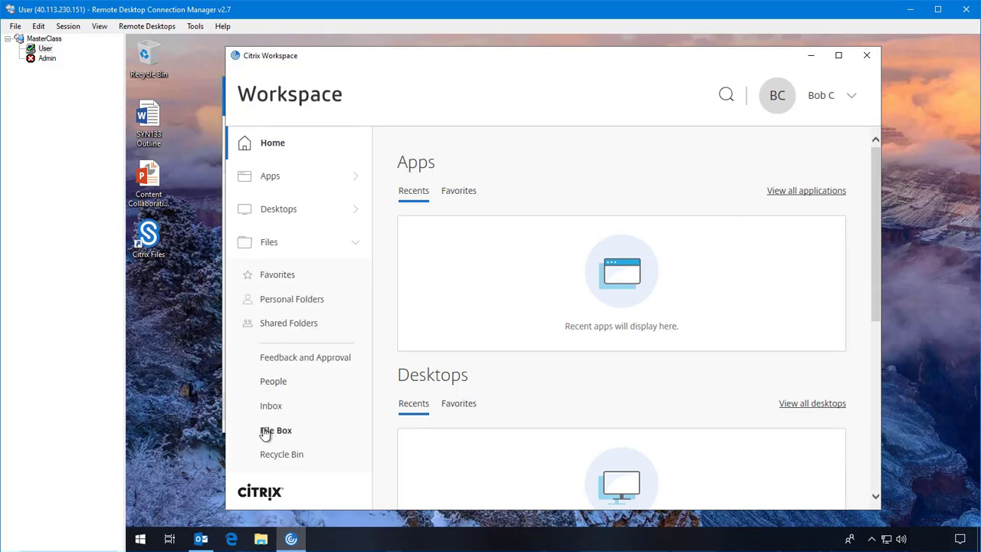
left_click(268, 431)
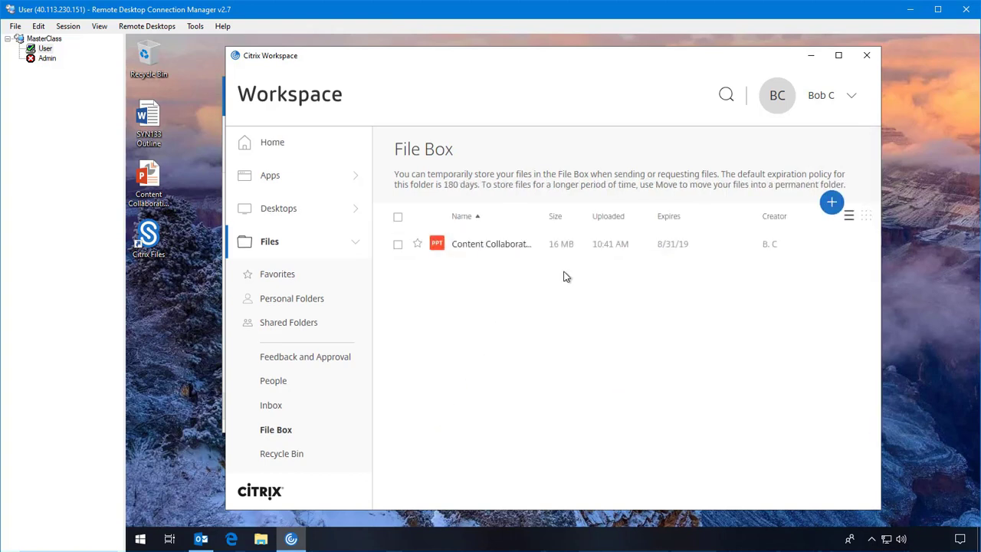
left_click(267, 411)
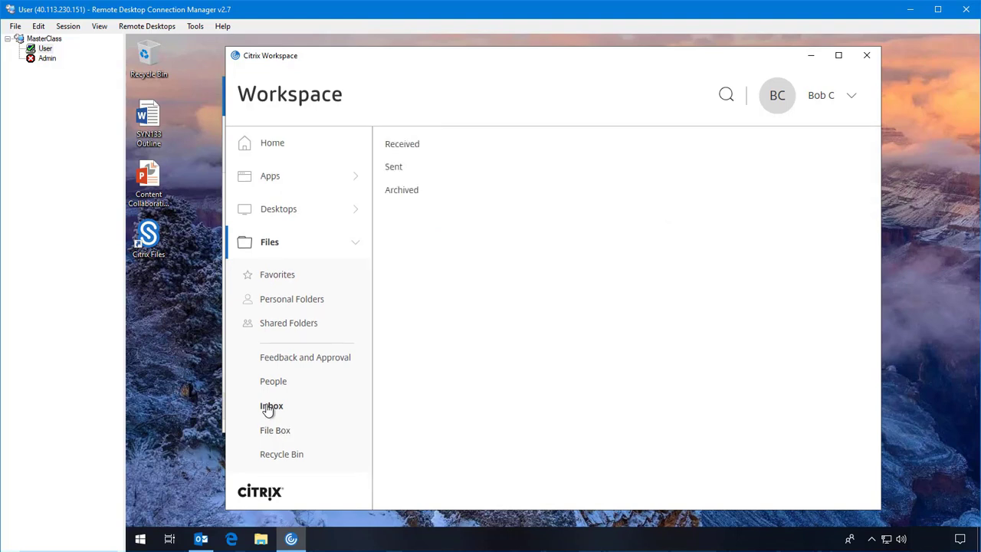
left_click(395, 168)
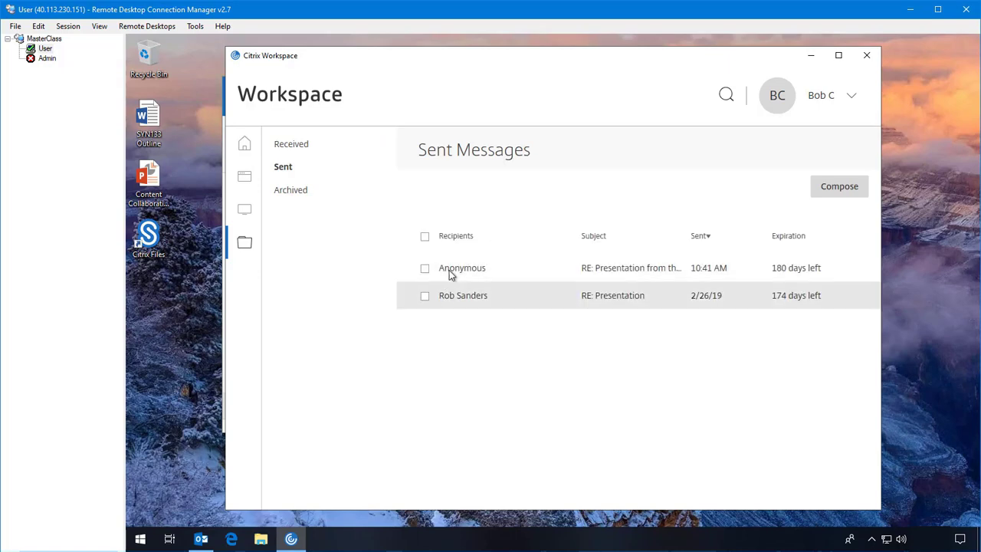
left_click(633, 272)
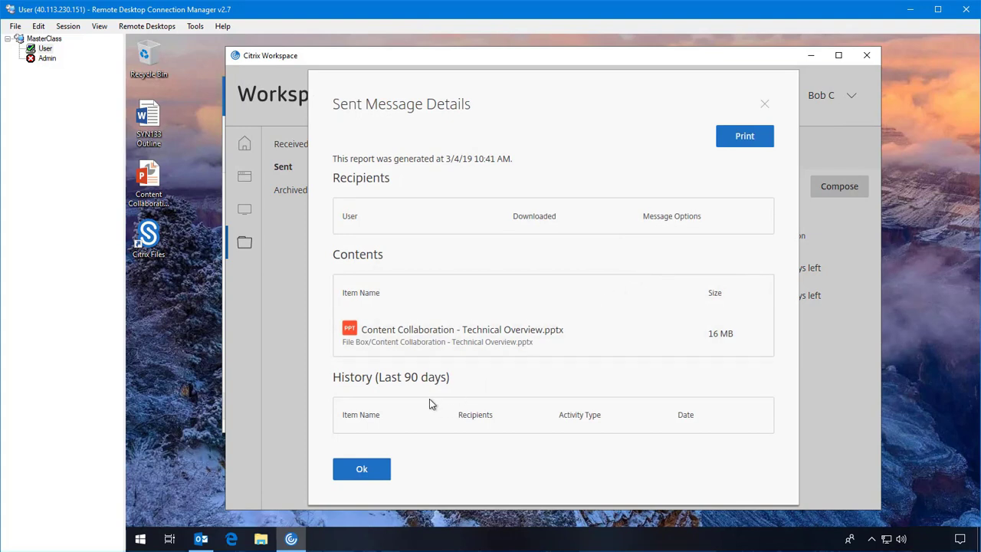
left_click(384, 470)
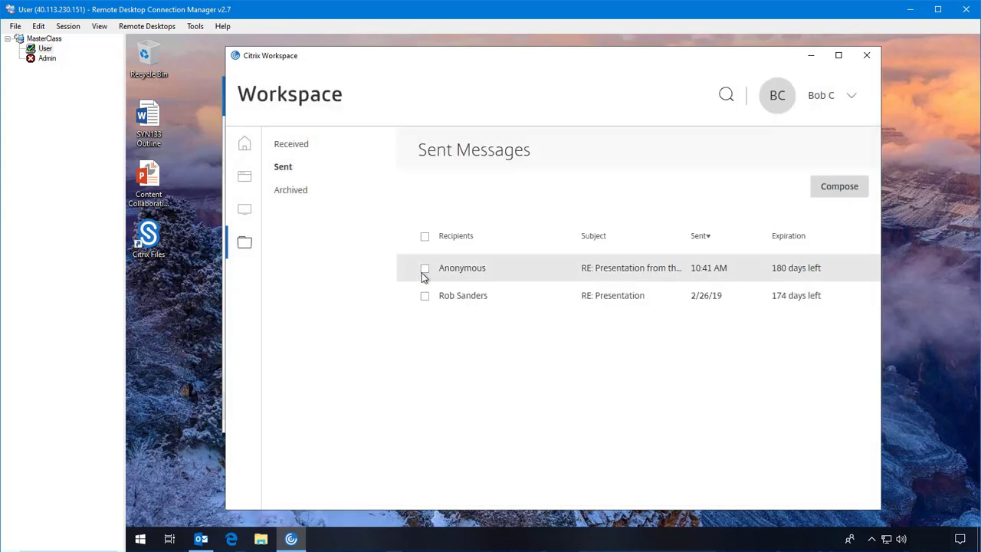
Step: Expire the link of the sent message about this morning's presentation, and put away the Workspace and Outlook windows
left_click(424, 271)
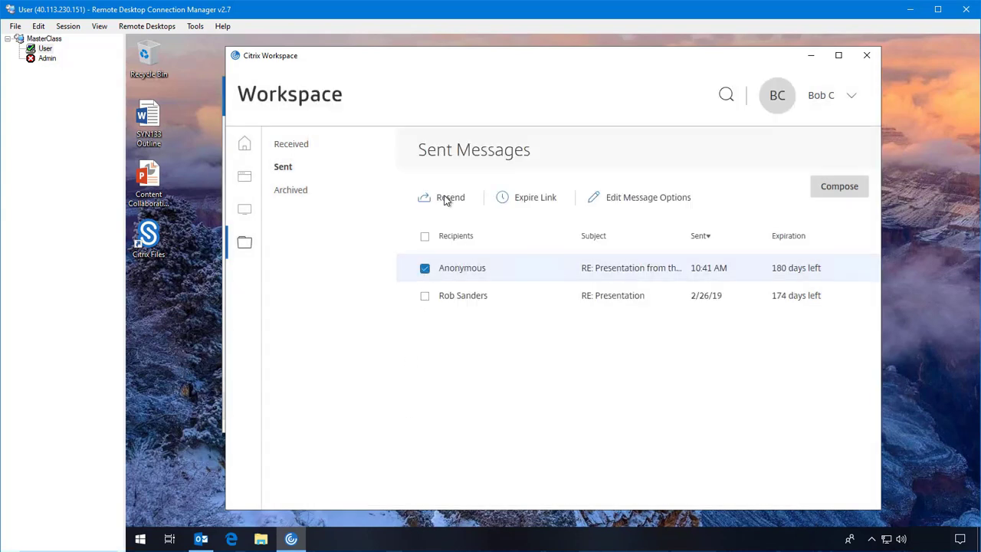
left_click(517, 203)
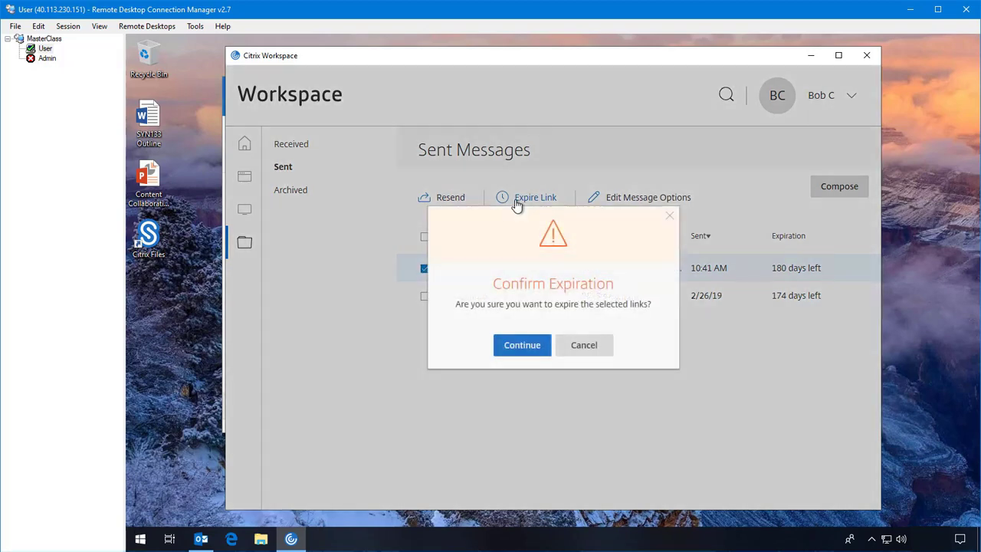
left_click(519, 353)
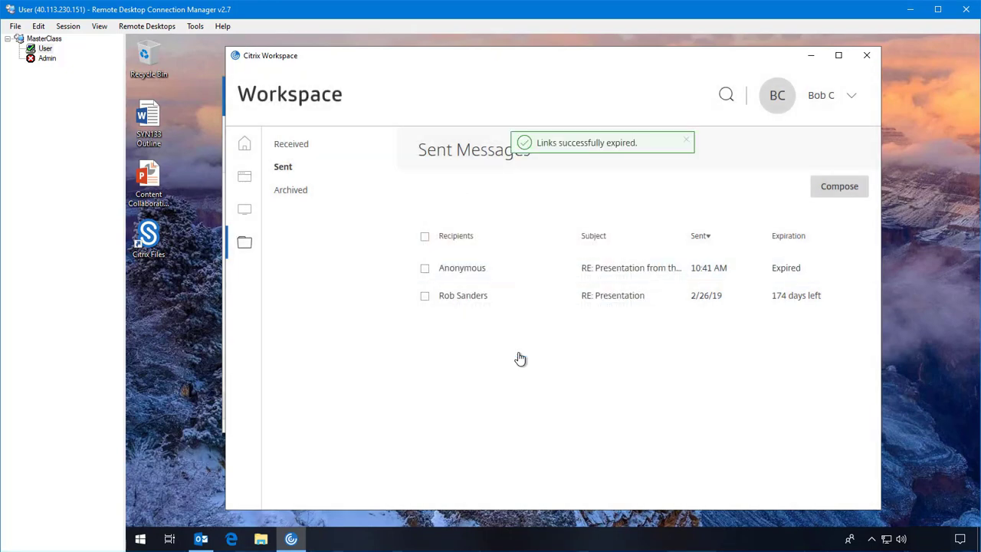
left_click(866, 58)
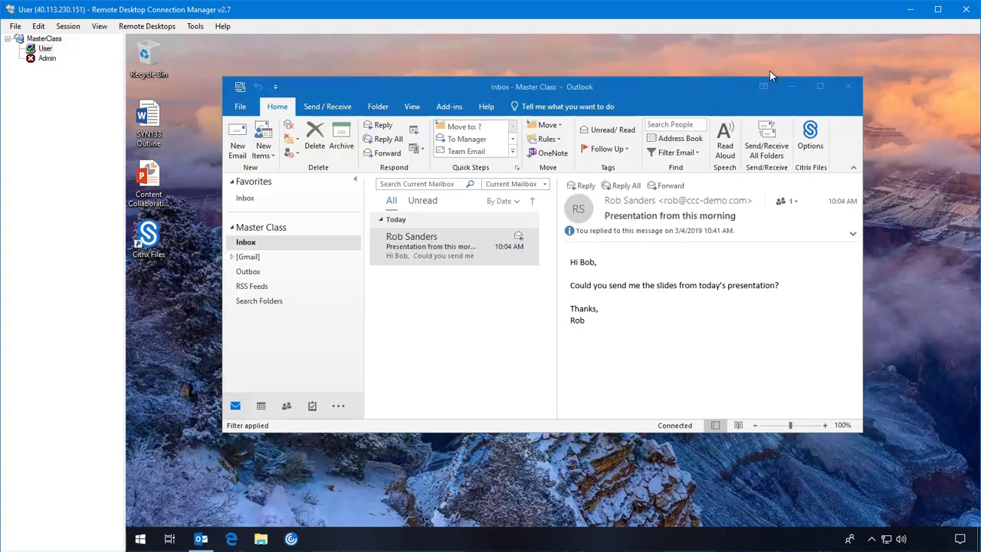
left_click(794, 89)
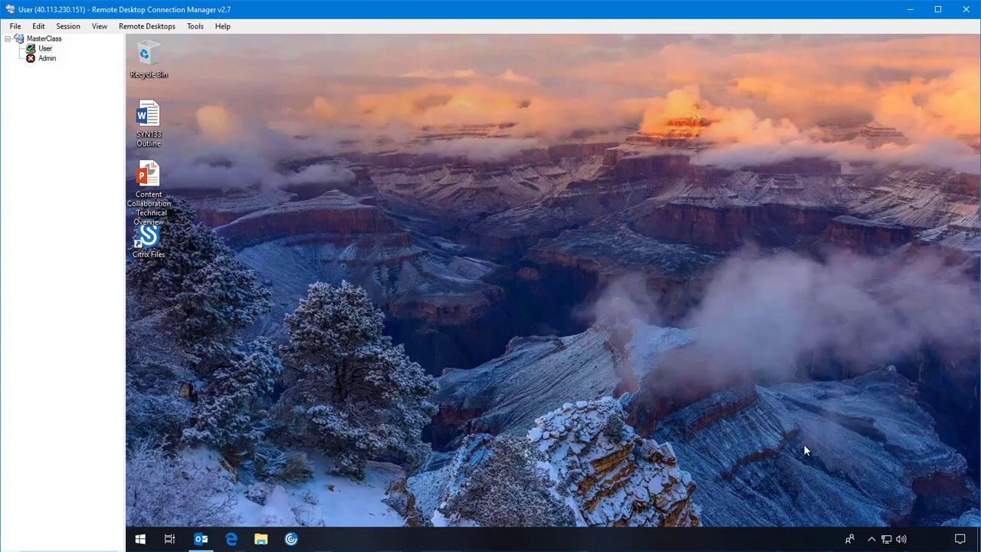
left_click(871, 539)
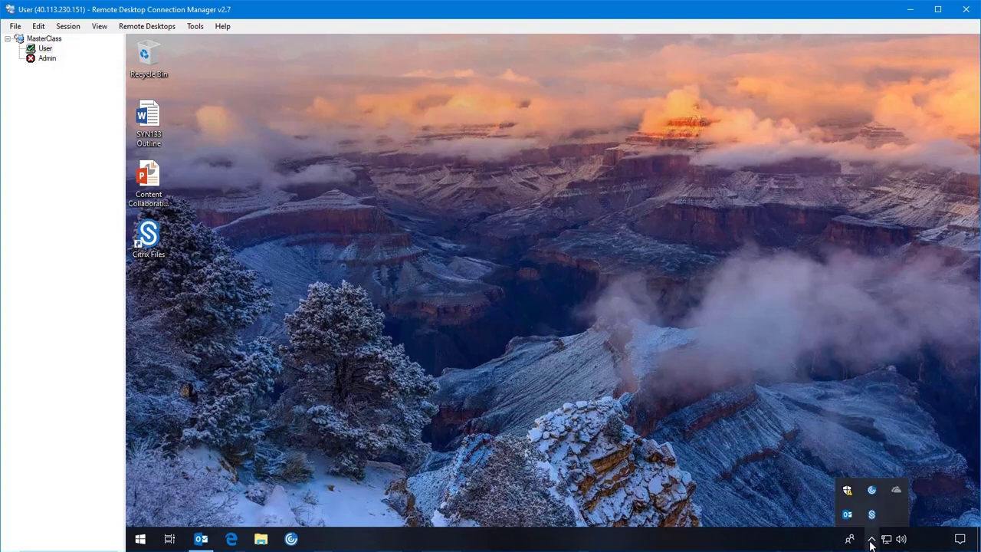
right_click(873, 518)
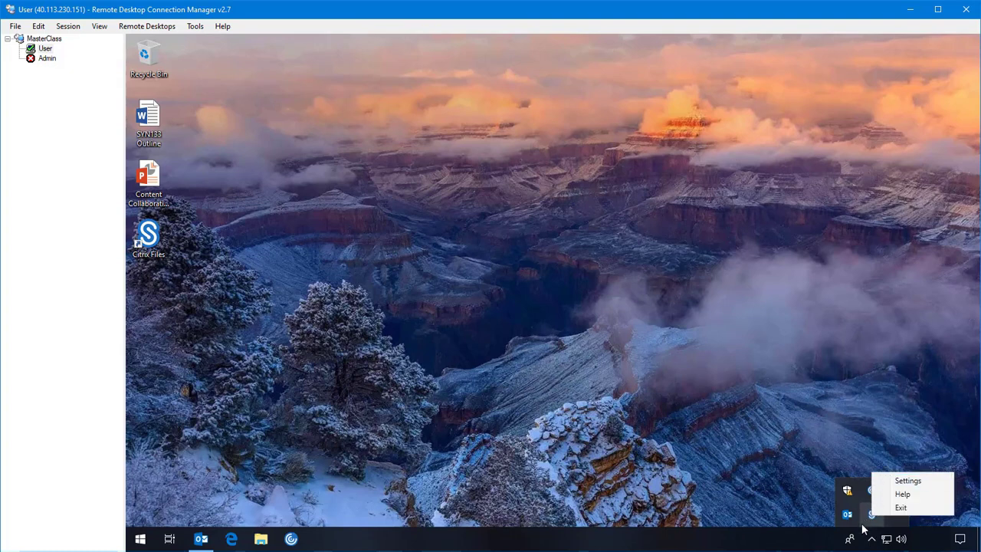
left_click(819, 382)
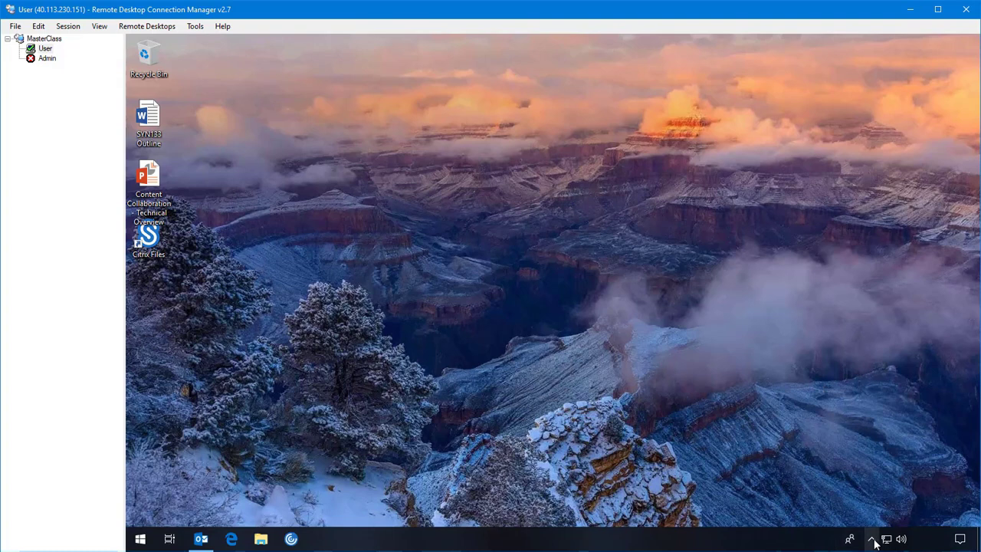
Step: Switch to Citrix Files and open the management of offline sync folders from its settings
left_click(873, 539)
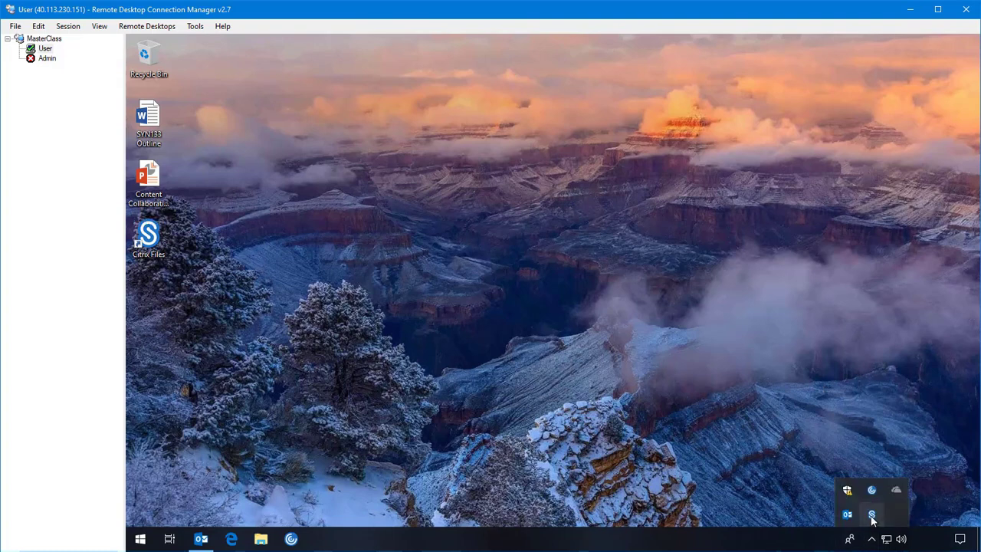
left_click(872, 515)
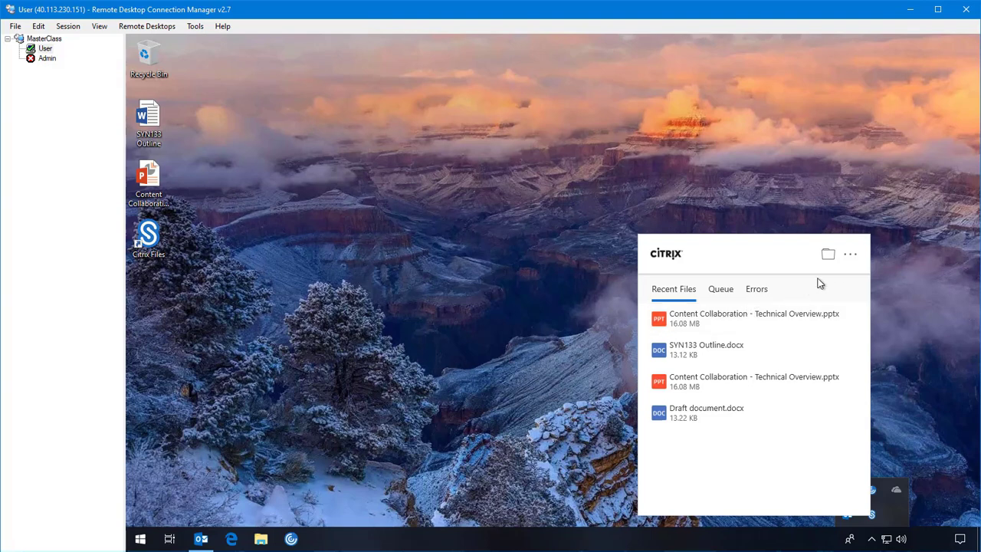
left_click(847, 256)
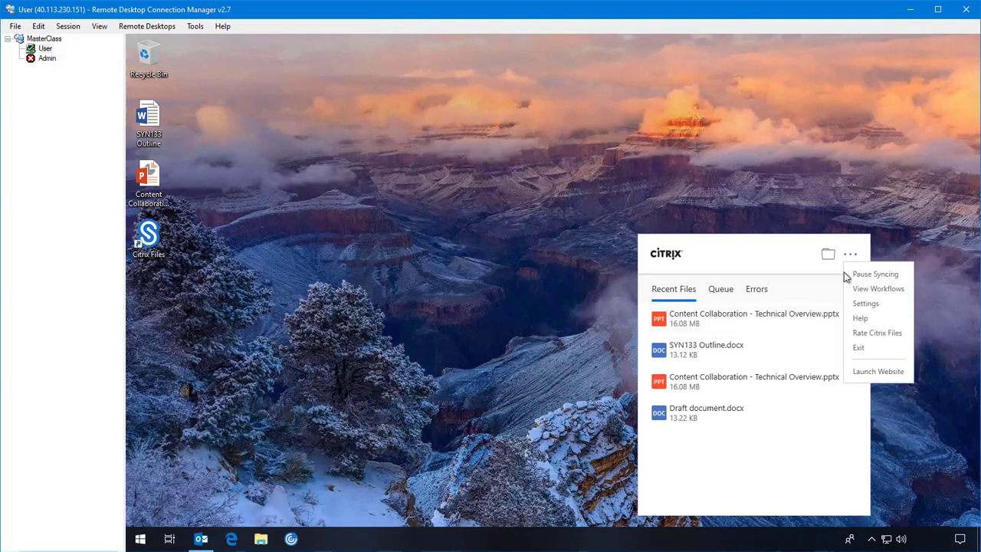
left_click(850, 303)
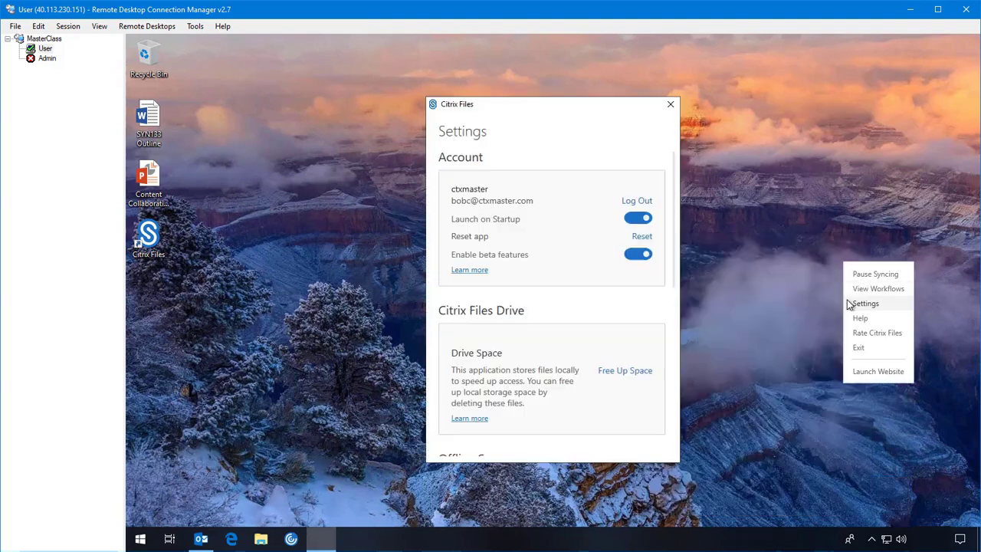
scroll(574, 310, "down", 4)
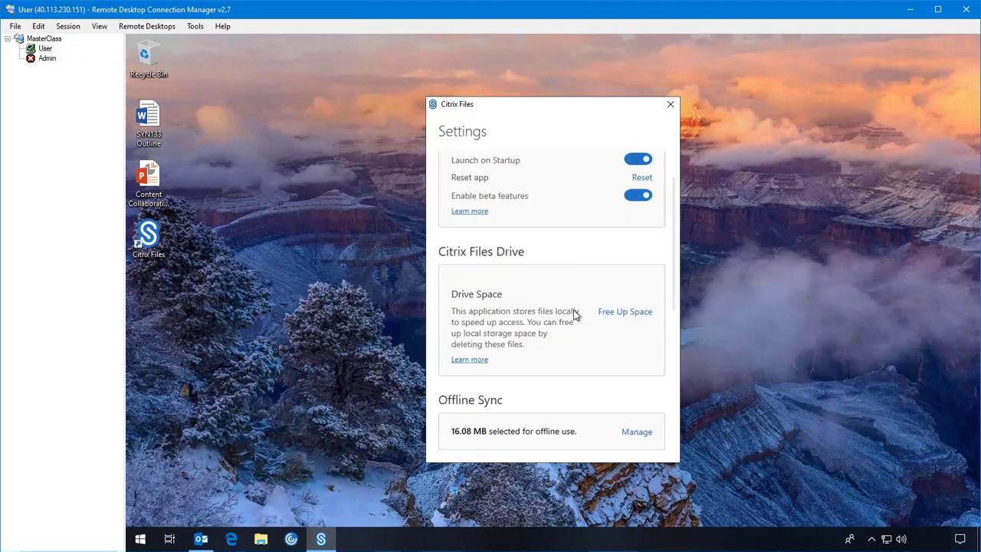
scroll(576, 315, "down", 2)
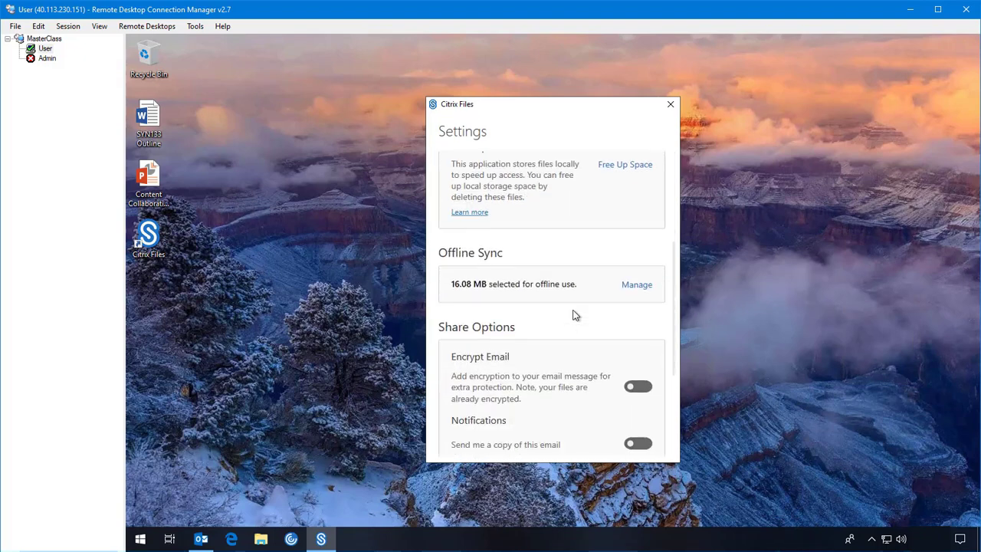
left_click(637, 285)
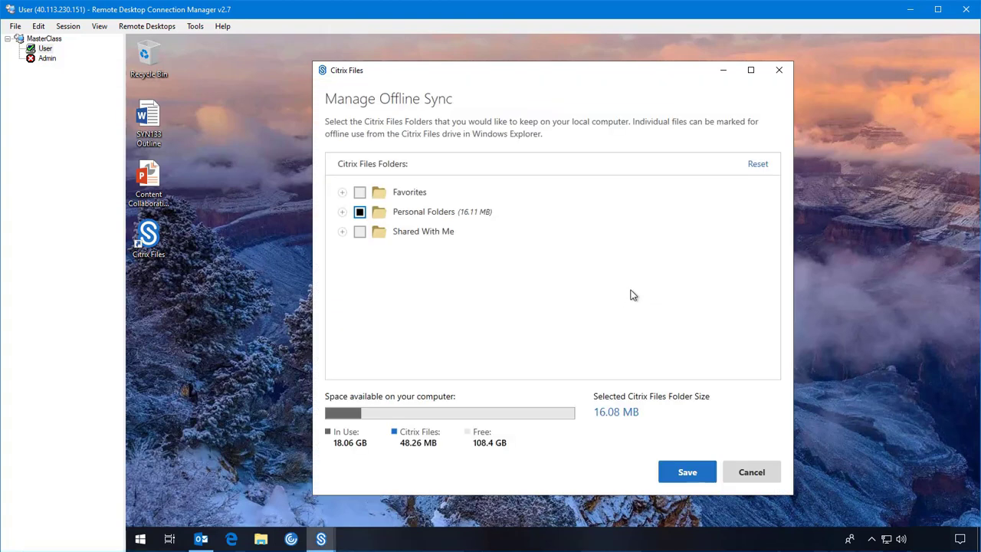
Step: Select the whole Personal Folders tree for offline sync
left_click(343, 212)
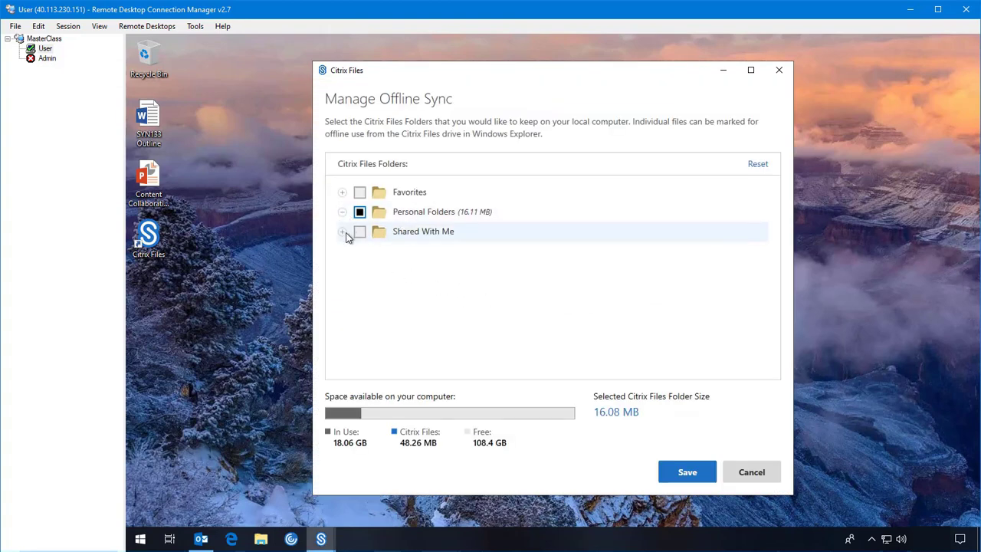
left_click(360, 214)
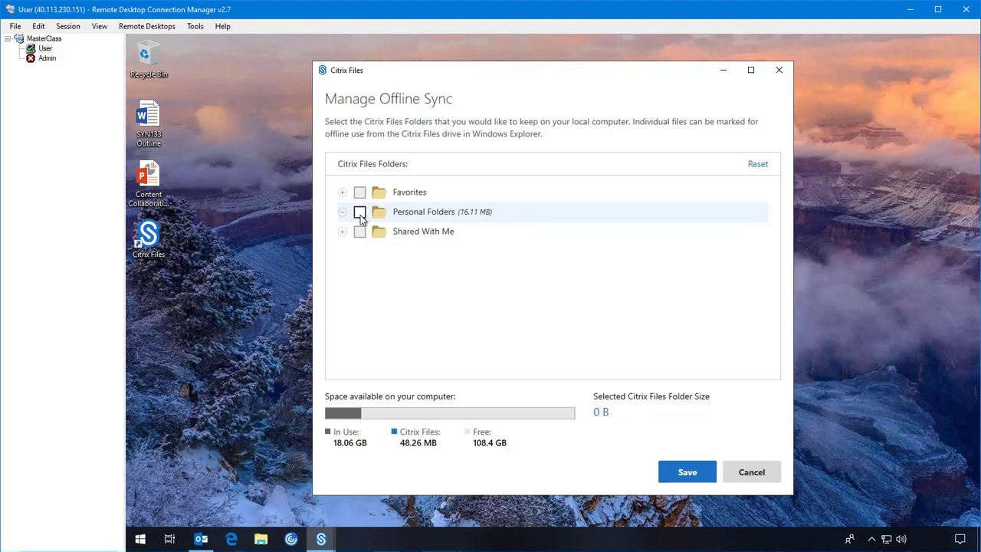
left_click(360, 214)
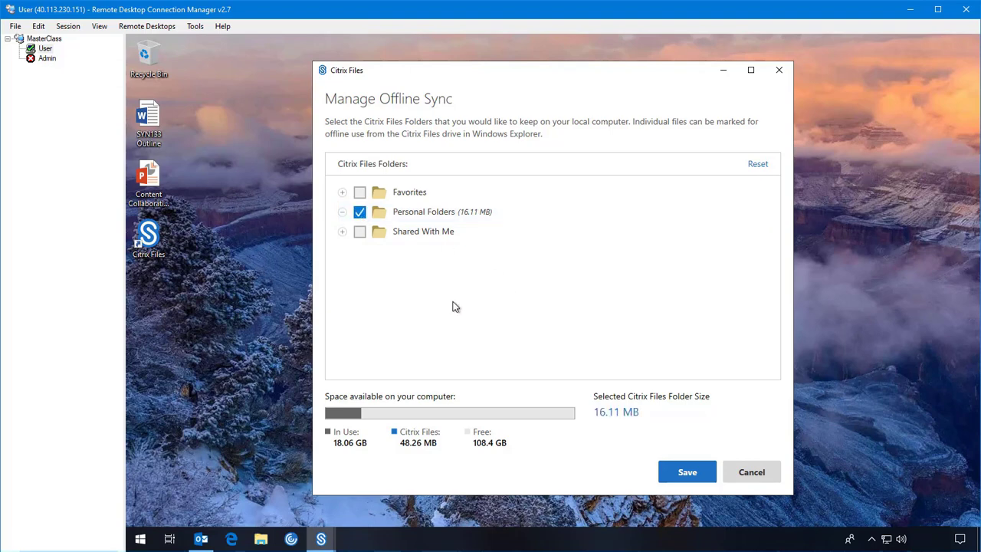
Step: Add the Synergy Atlanta folder under Team Folders > Marketing > Tech Marketing to offline sync, save the selection and close the settings
left_click(342, 232)
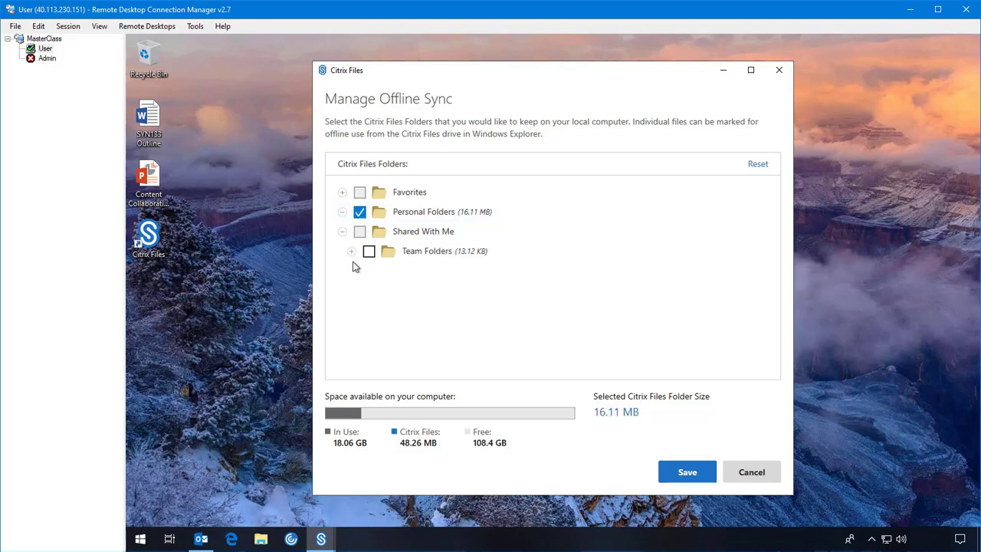
left_click(351, 251)
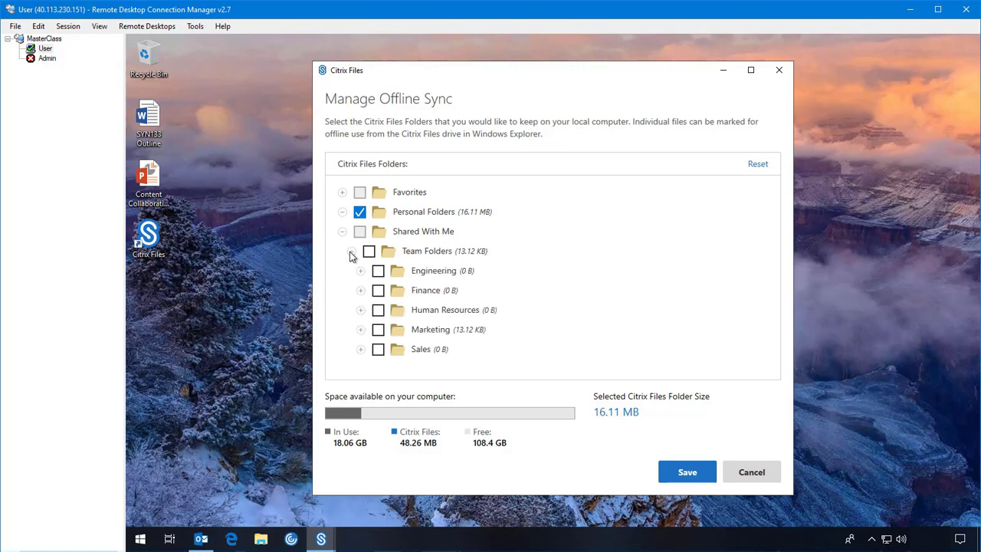
left_click(361, 329)
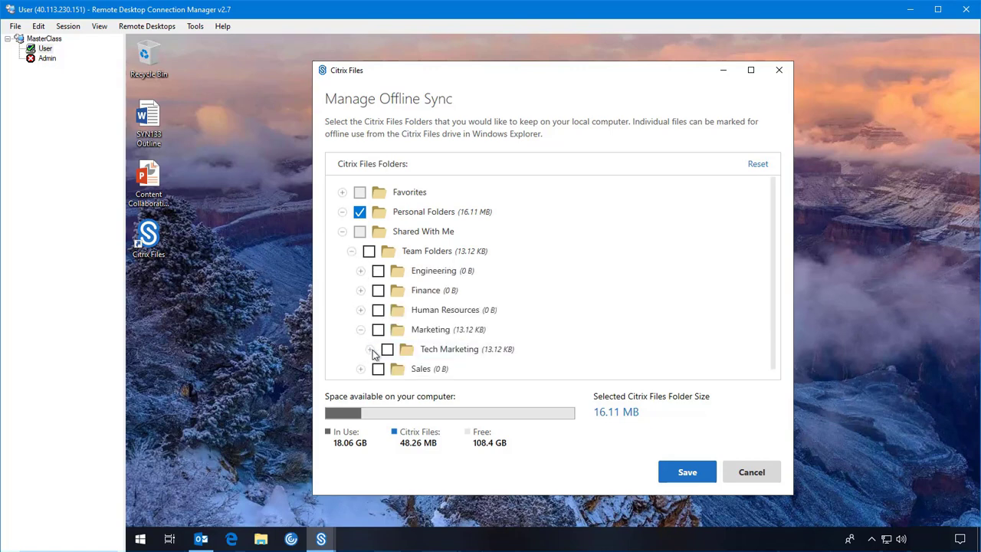
left_click(370, 350)
left_click(397, 369)
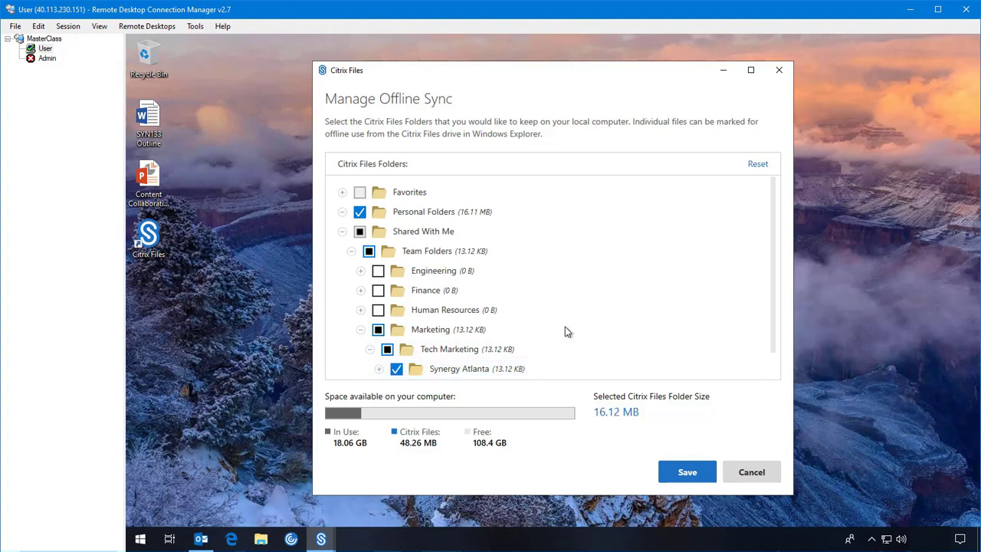
left_click(694, 474)
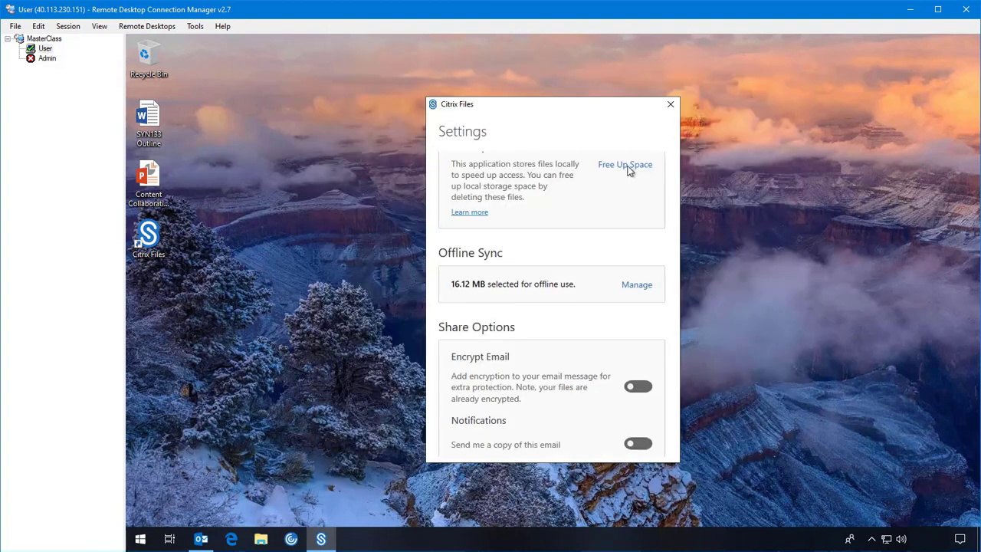
left_click(669, 107)
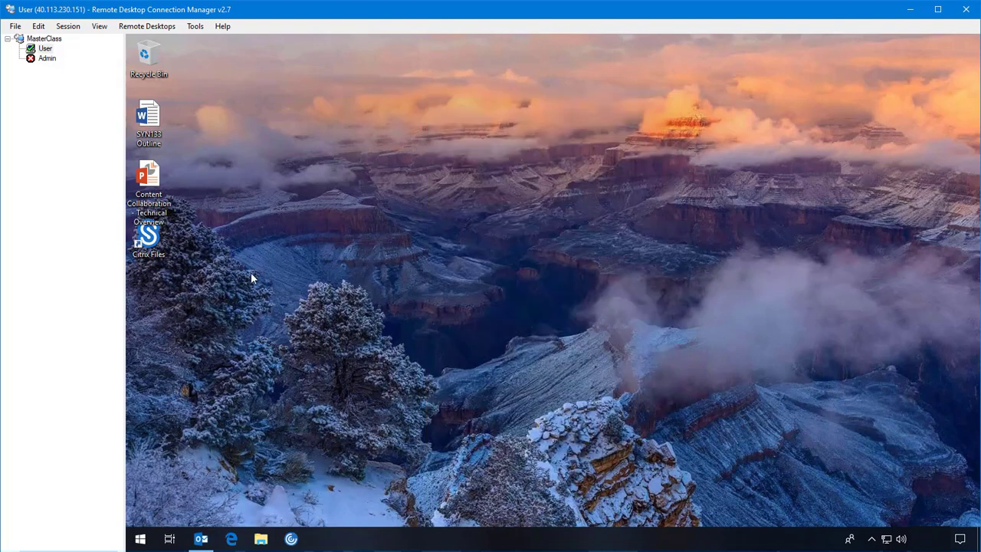
Step: Switch to File Explorer and check the sync status in Personal Folders (H:) and in Team Folders (T:) down to Marketing > Tech Marketing > Synergy Atlanta
left_click(261, 539)
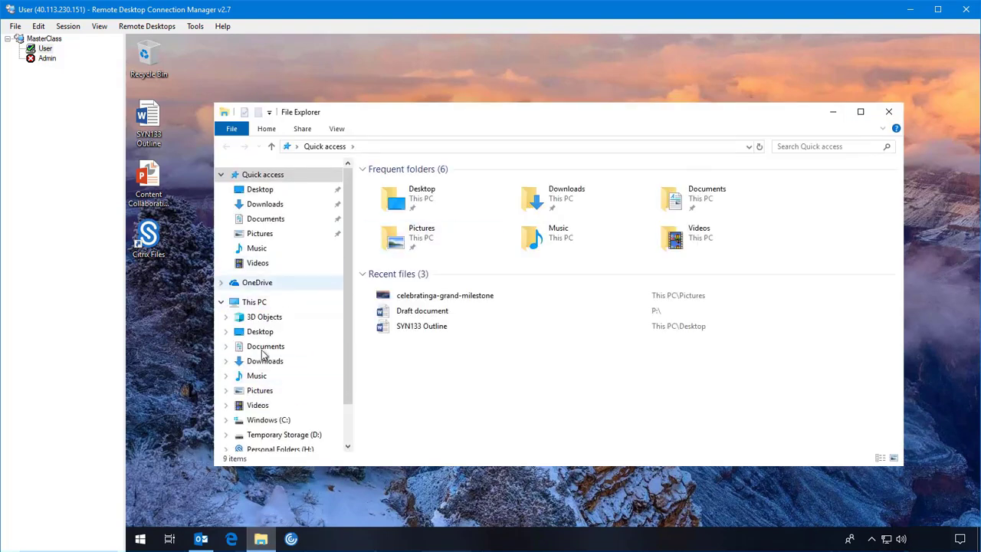
left_click(261, 450)
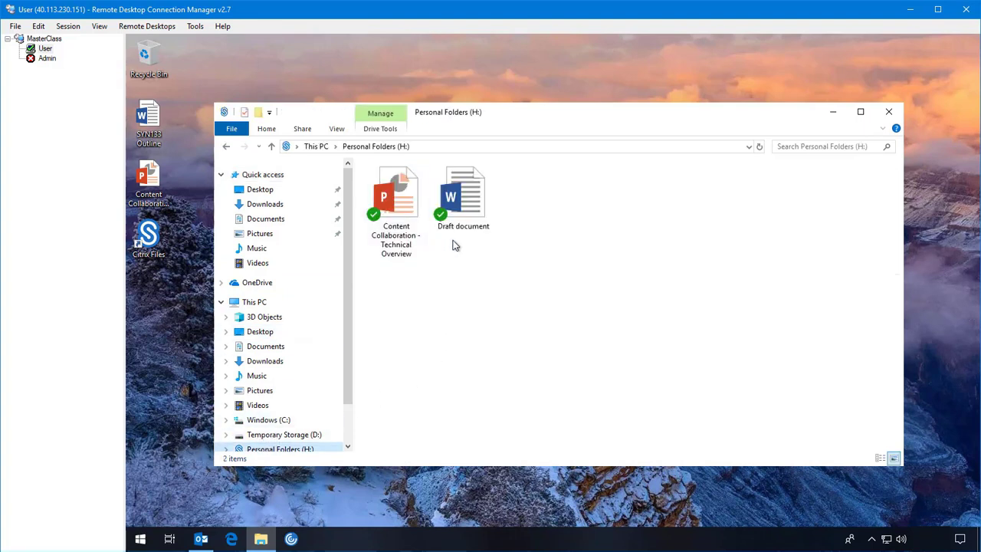
scroll(346, 432, "down", 2)
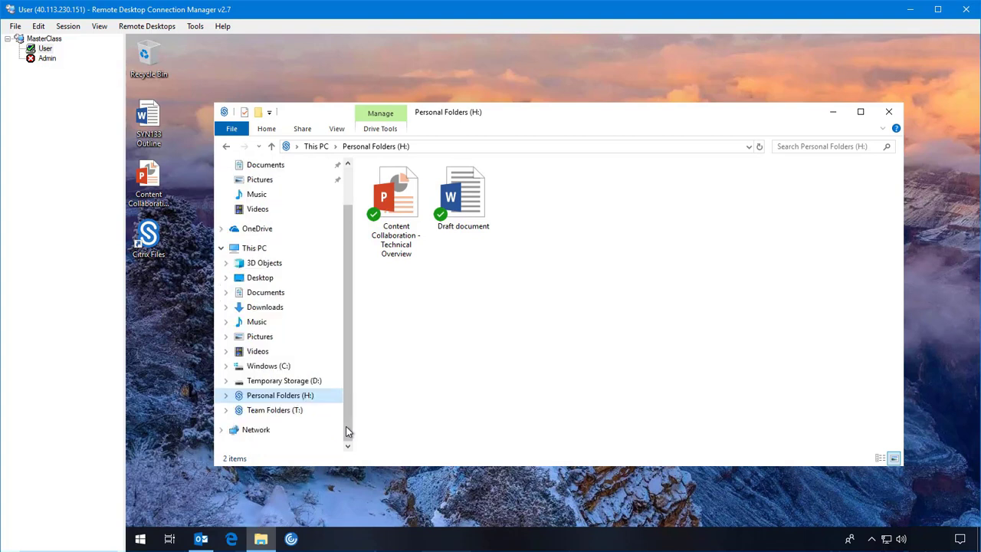
left_click(277, 411)
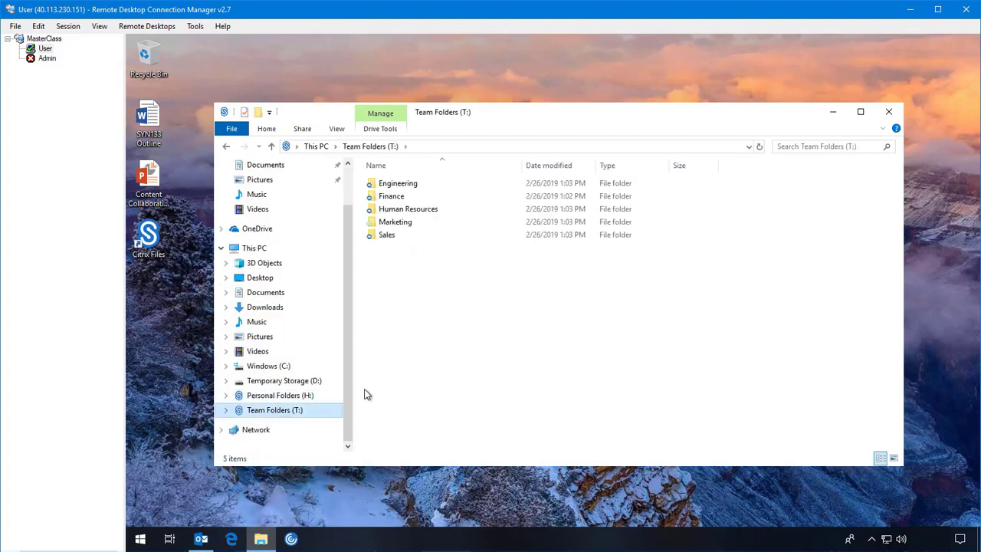
double_click(394, 224)
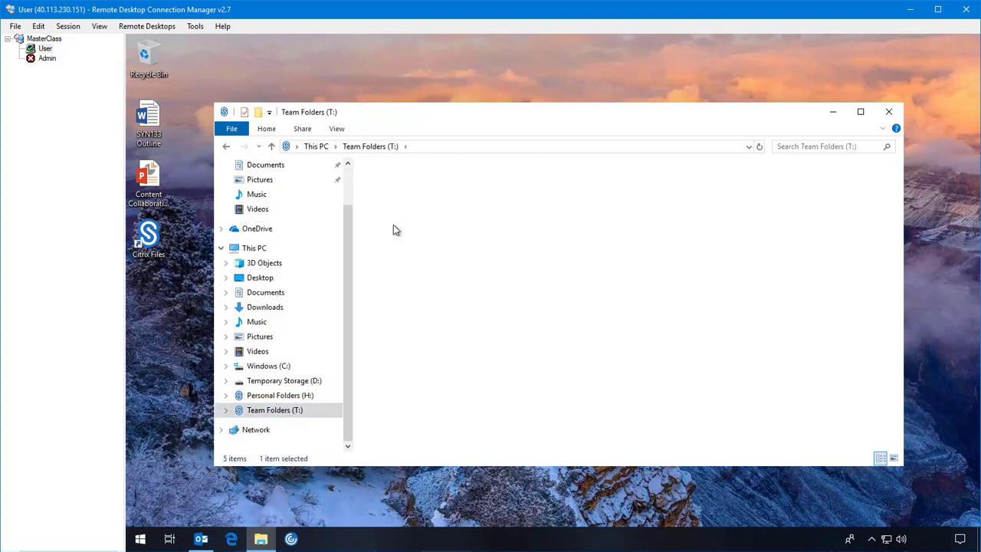
double_click(391, 185)
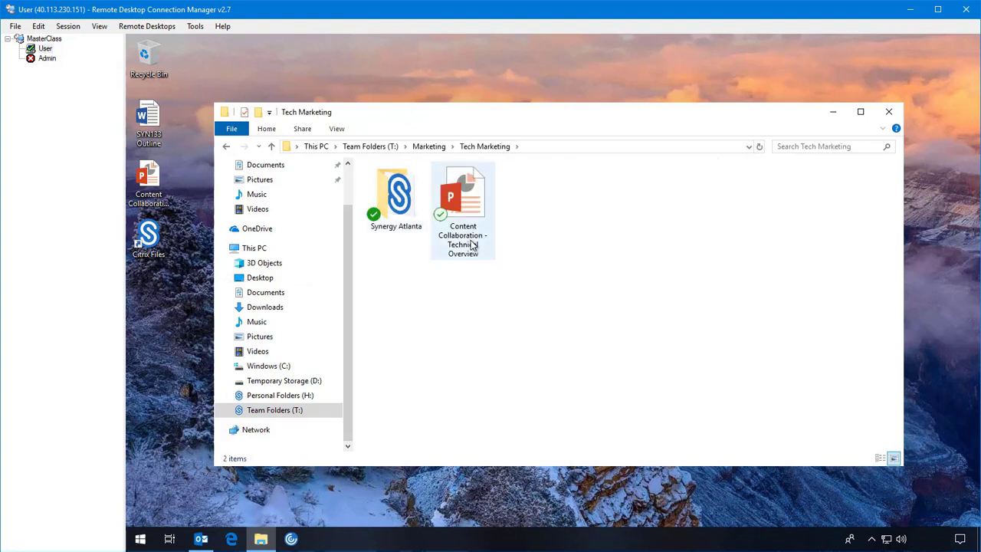
double_click(387, 215)
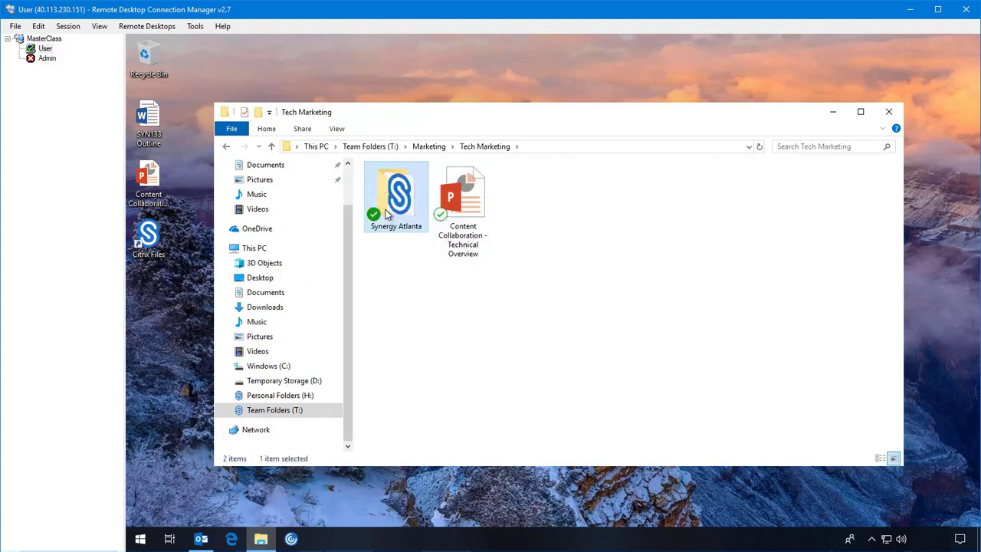
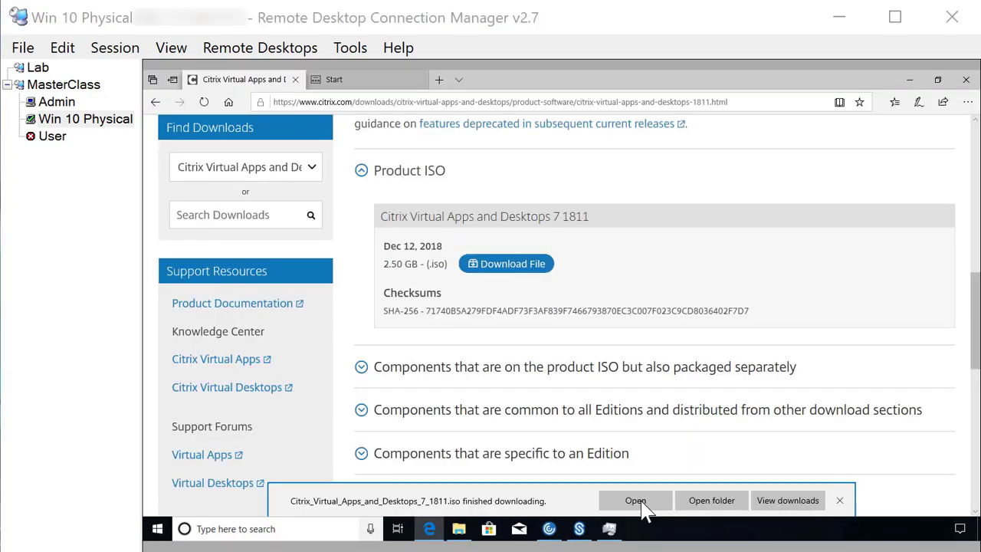
Step: Open the downloaded Citrix Virtual Apps and Desktops 7 1811 ISO, run AutoSelect with elevation allowed, and minimize the browser
left_click(642, 503)
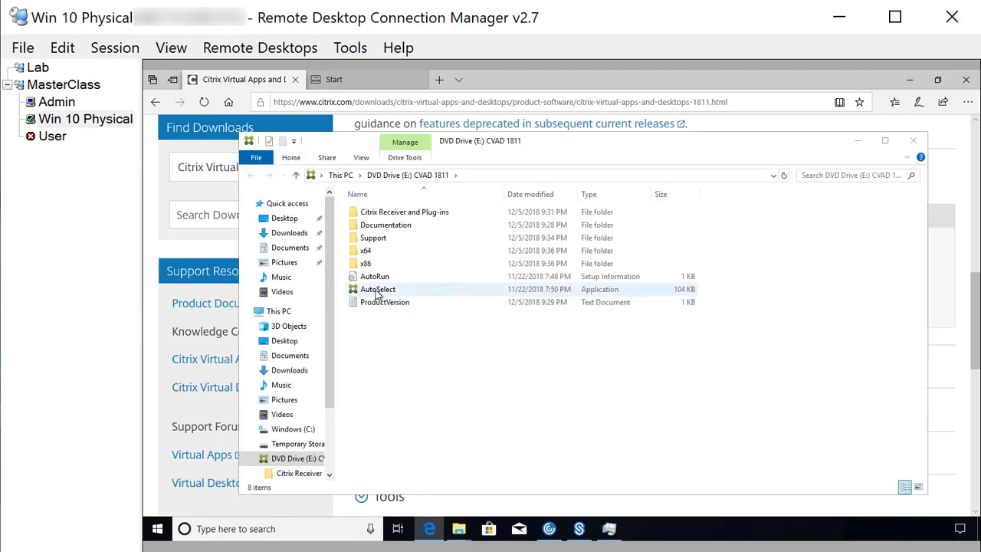
double_click(377, 292)
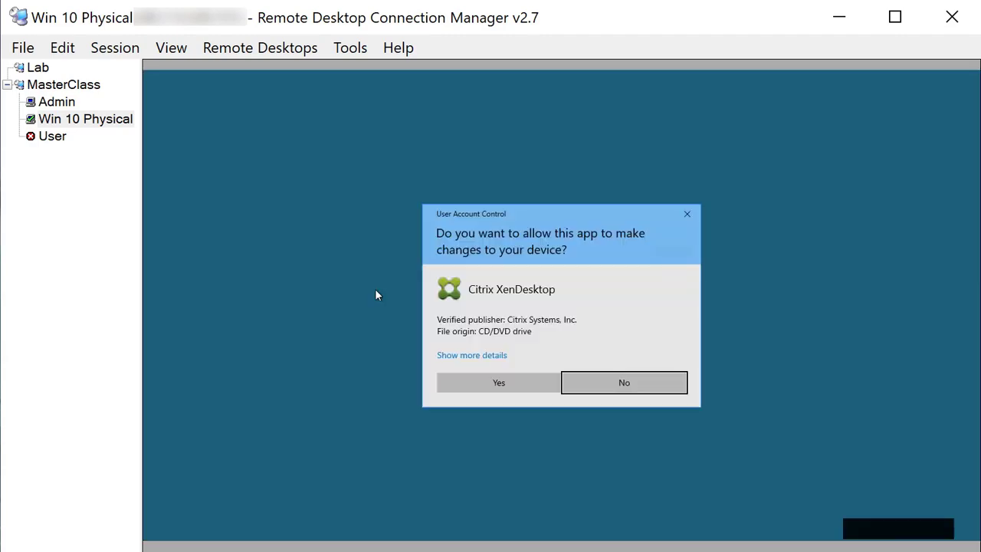
left_click(498, 382)
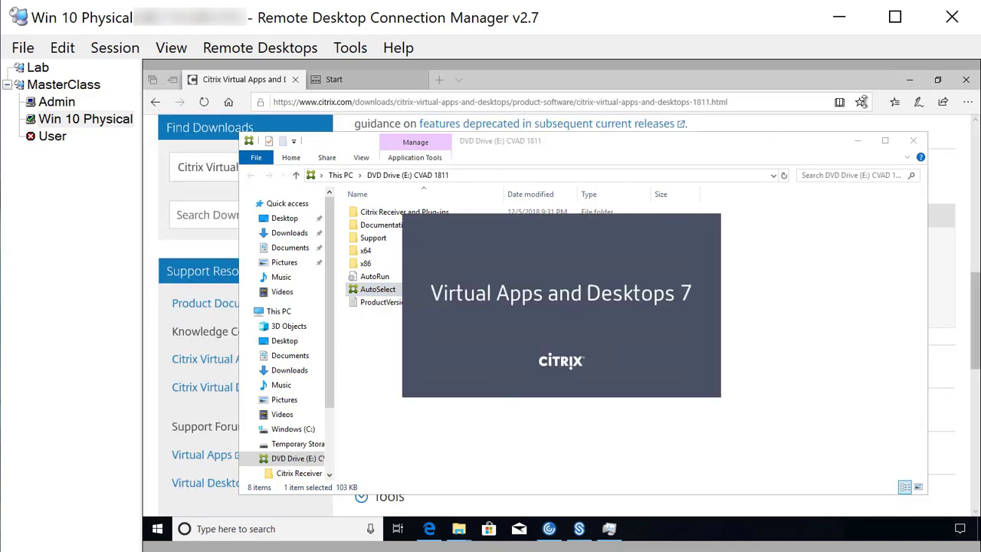
left_click(909, 83)
left_click(910, 81)
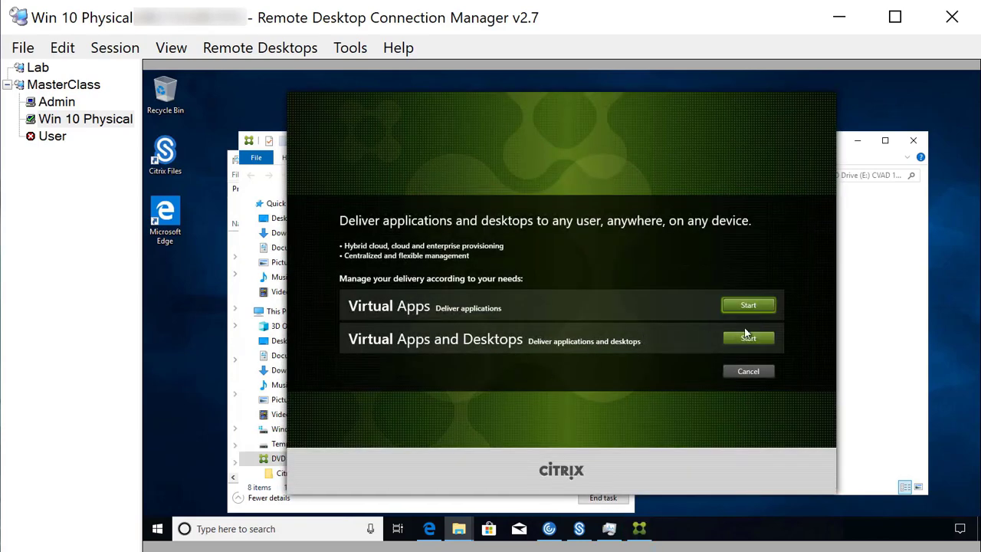
Step: Start the Virtual Apps and Desktops setup of the Virtual Delivery Agent for Windows Desktop OS with Remote PC Access and no additional components
left_click(749, 339)
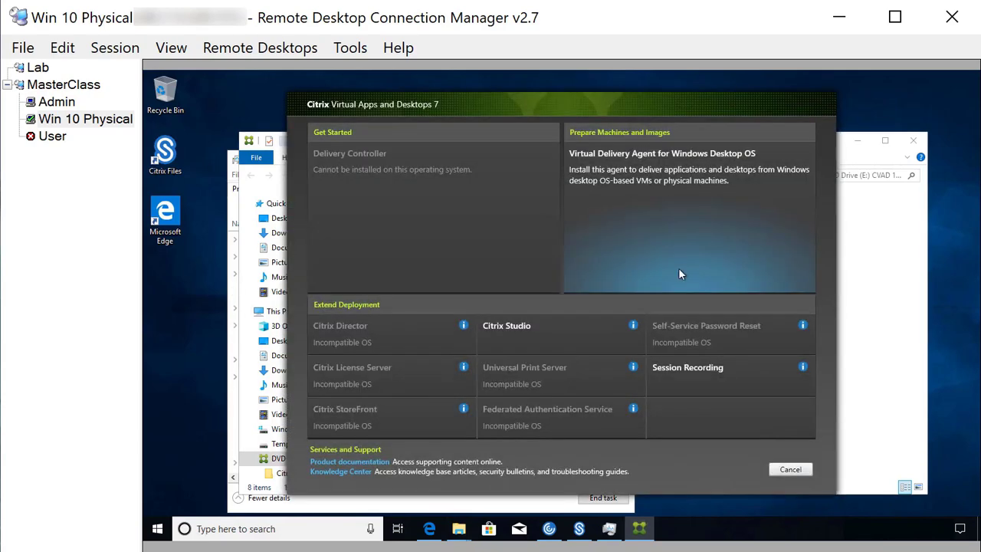
left_click(657, 230)
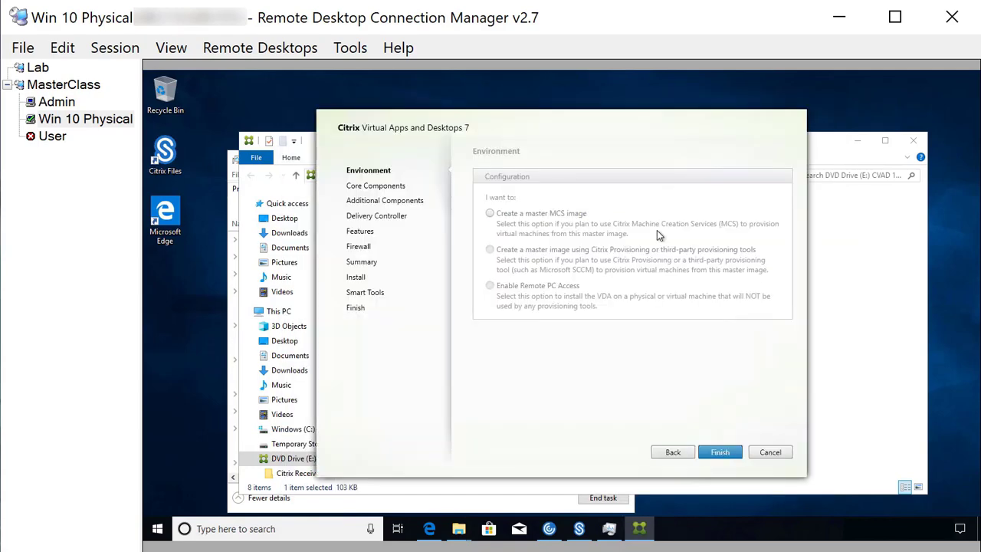
left_click(539, 287)
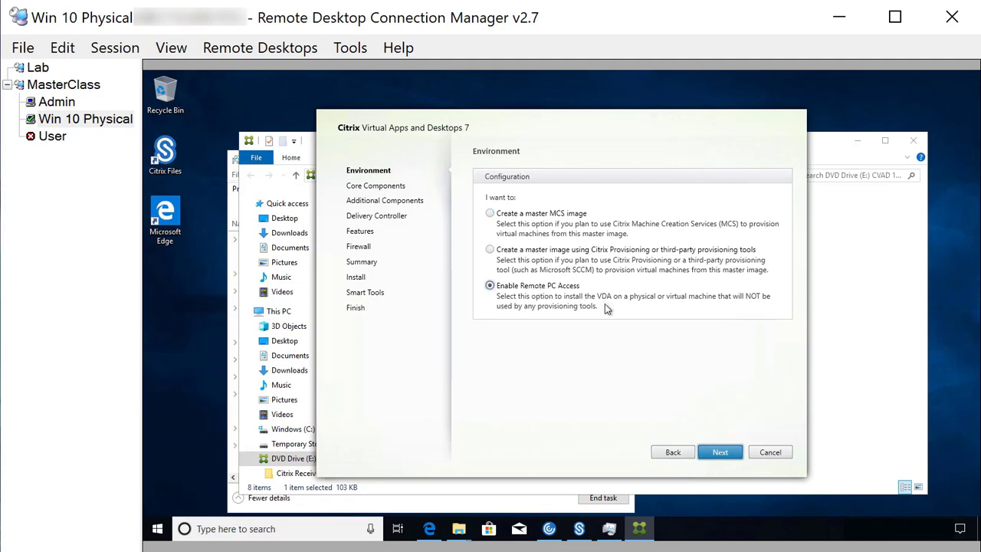
left_click(733, 458)
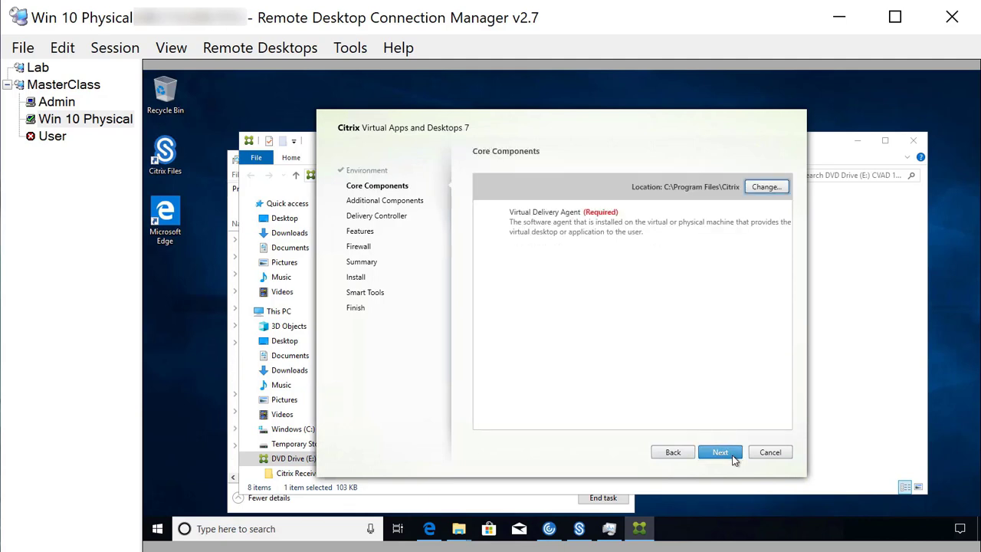
left_click(732, 458)
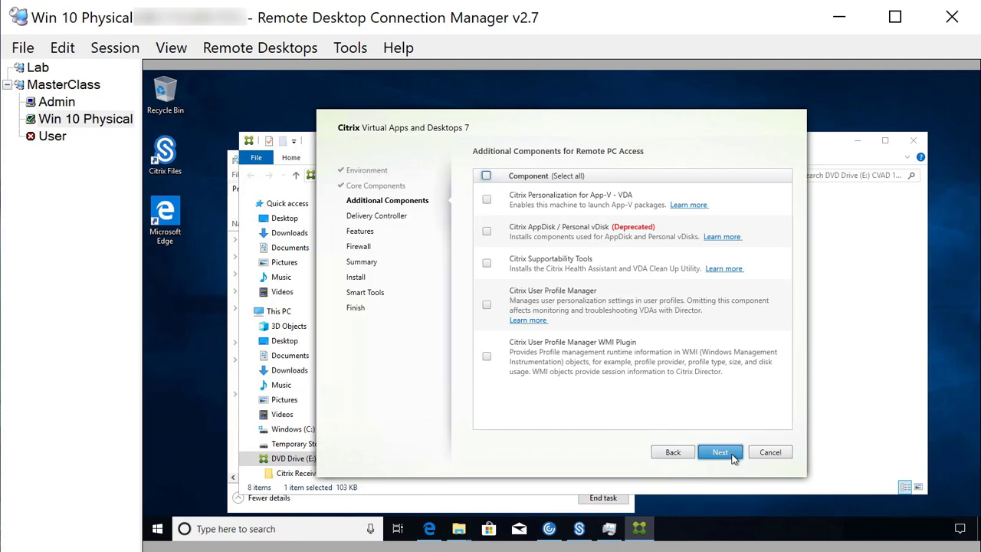
left_click(733, 458)
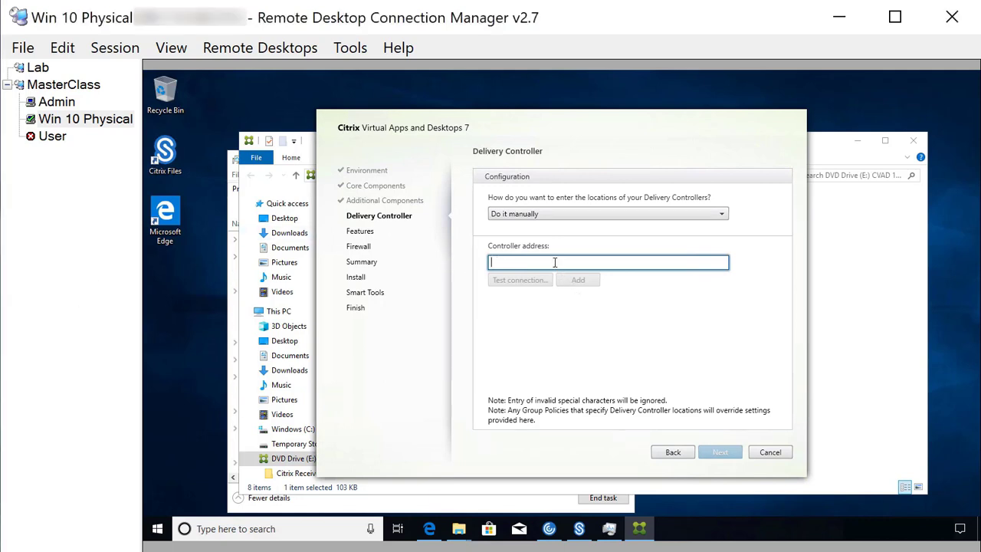
Step: Test and add the Delivery Controller address df-ddc1.ctxmaster.com manually, and continue to the features
type("f-ddc")
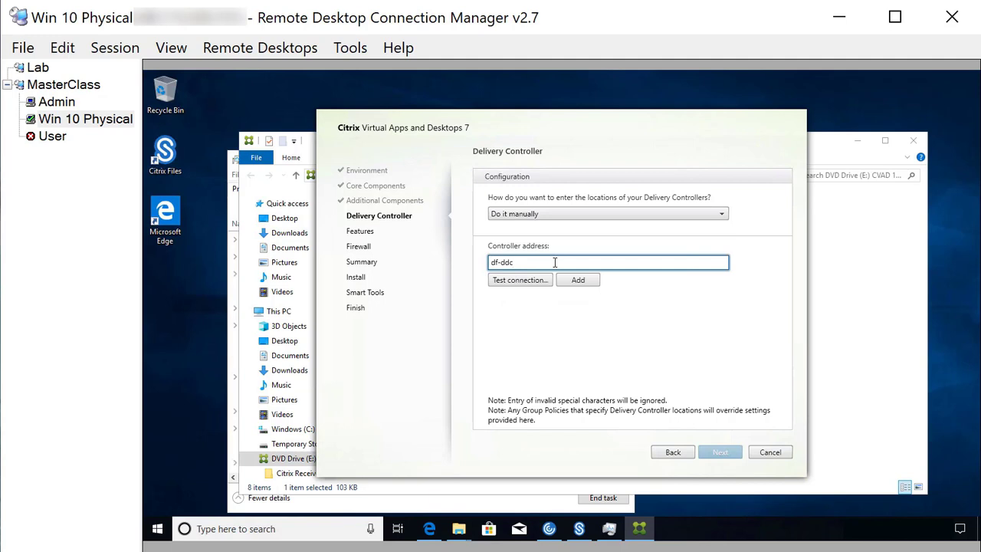
type("1.ctxmaster.com")
left_click(547, 282)
left_click(575, 285)
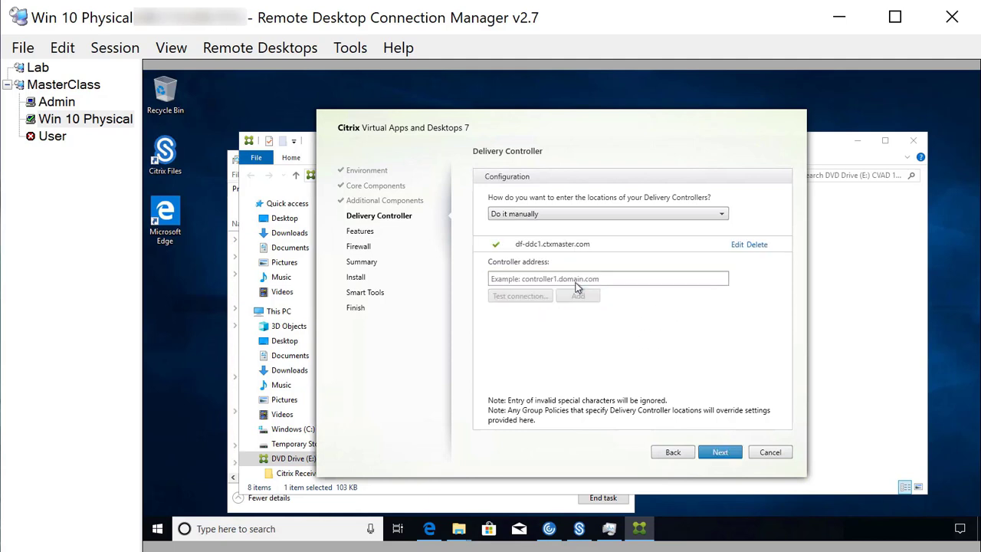
left_click(725, 454)
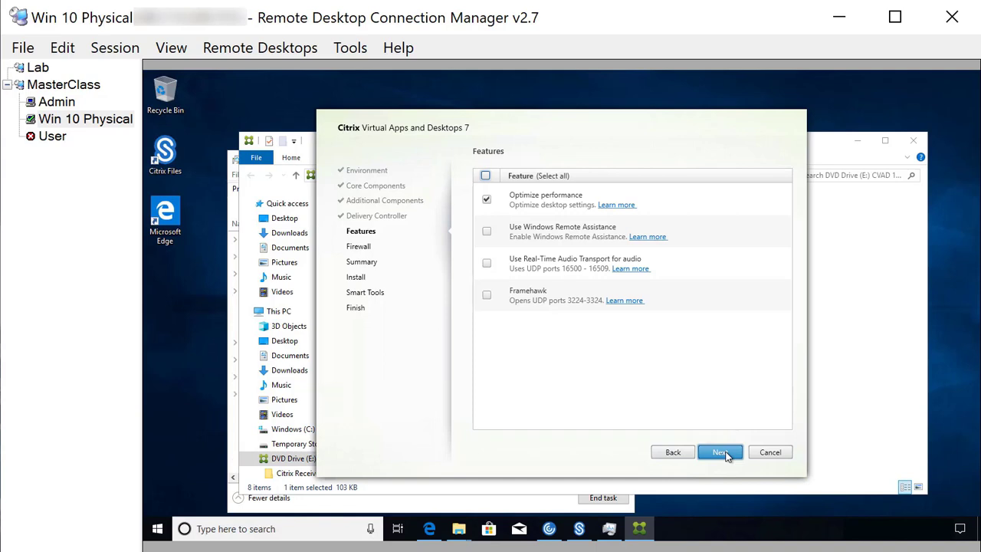
Step: Accept the Optimize performance feature and automatic firewall rules, and install the Virtual Delivery Agent
left_click(725, 453)
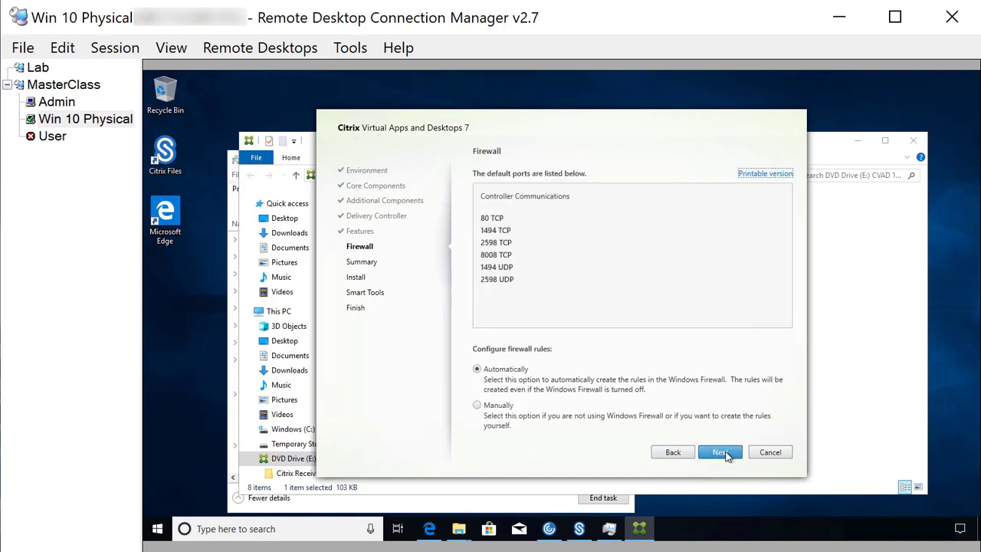
left_click(725, 454)
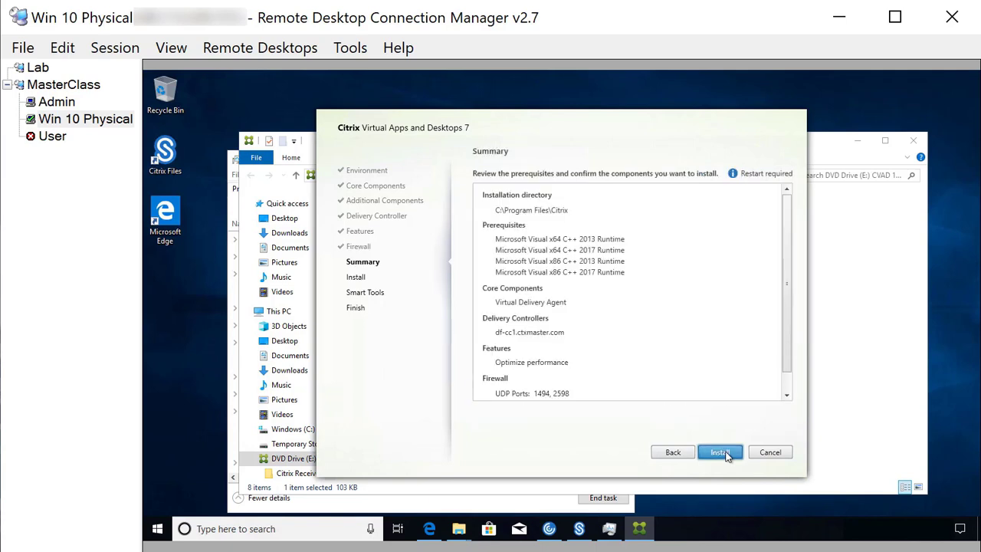
left_click(726, 454)
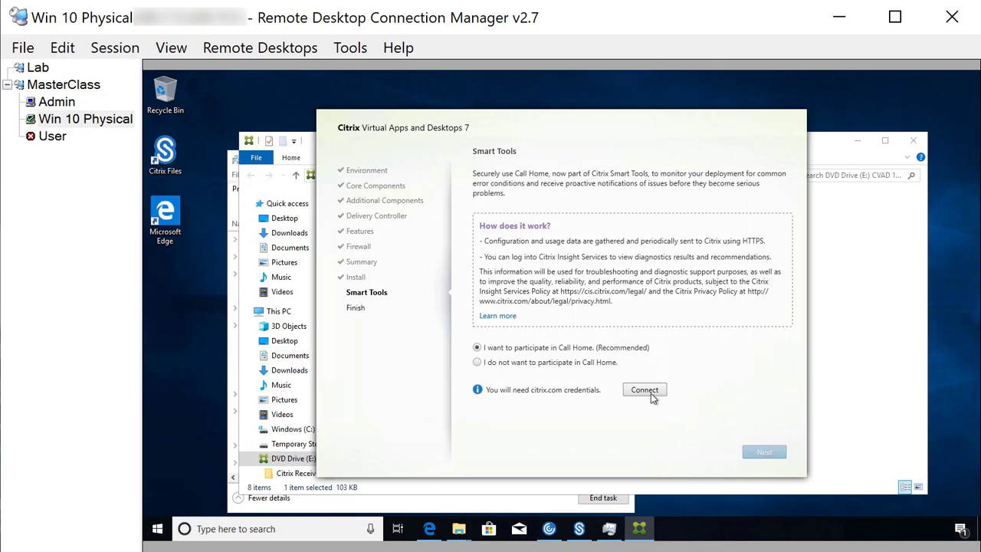
Step: Decline participation in Call Home, finish the installation with a machine restart, and dismiss the sign-out notice
left_click(569, 365)
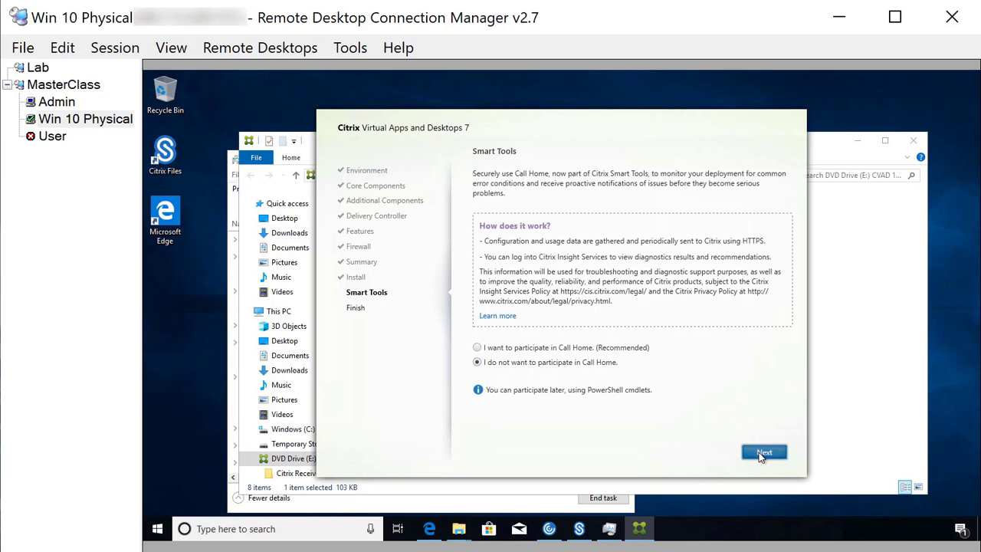
left_click(763, 453)
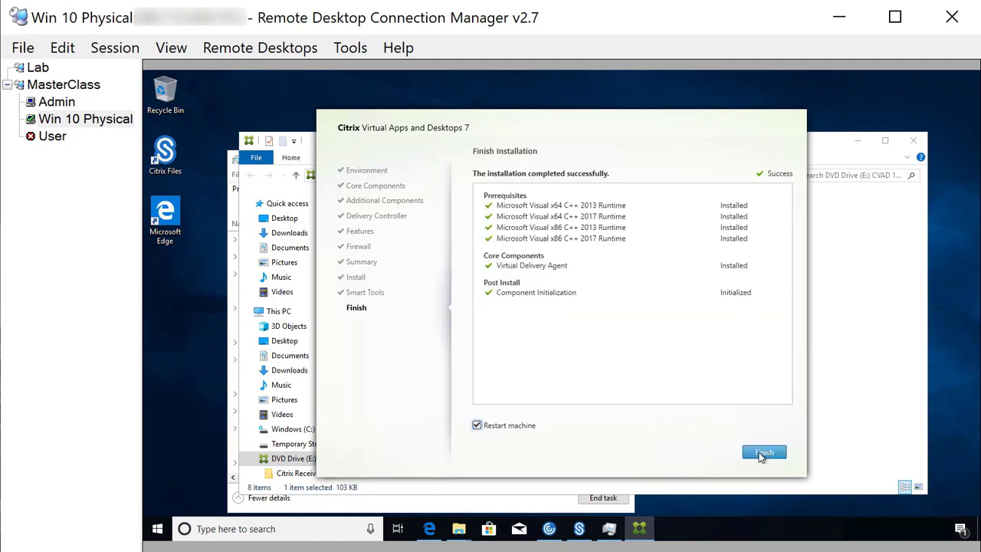
left_click(761, 454)
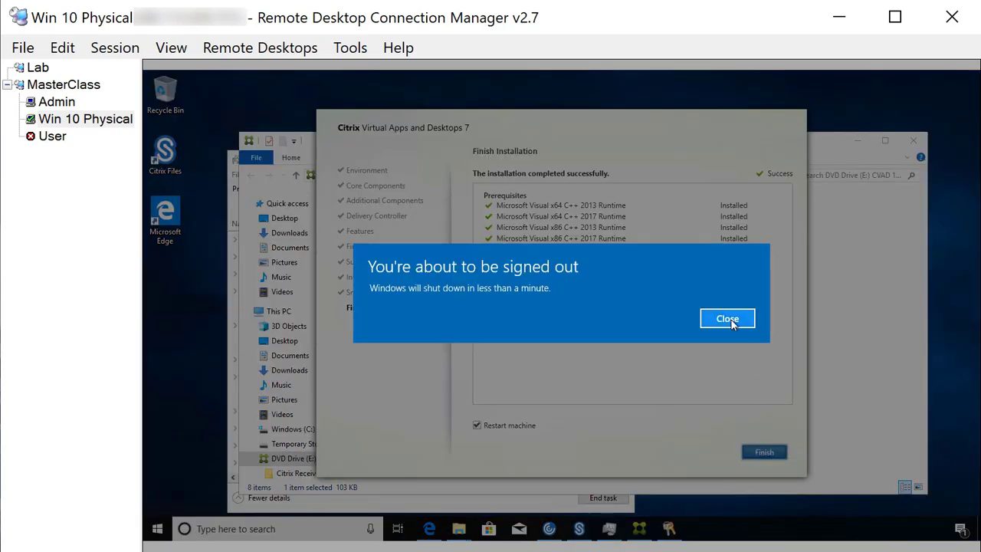
left_click(731, 321)
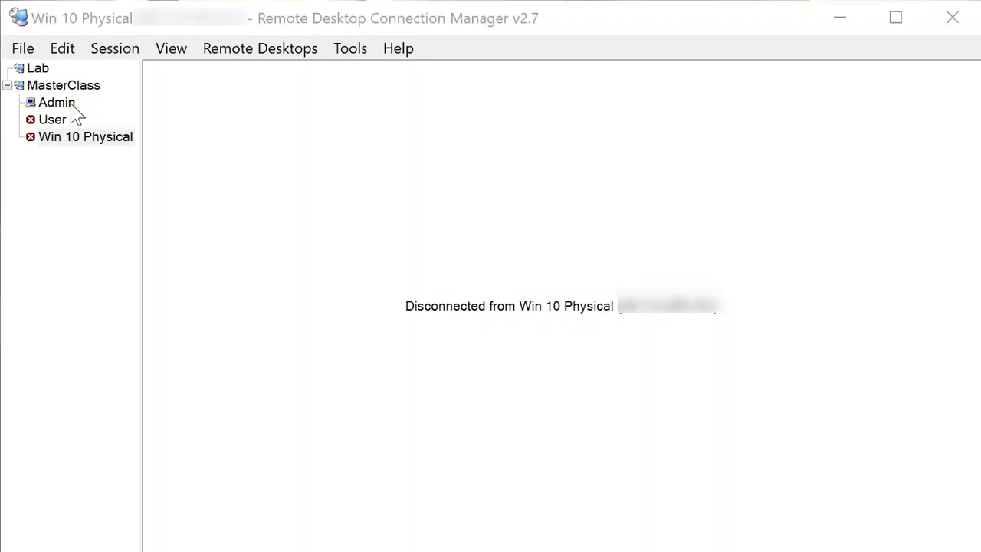
Step: Switch to Citrix Studio in the Admin session and start a new machine catalog of the Remote PC Access type
left_click(72, 106)
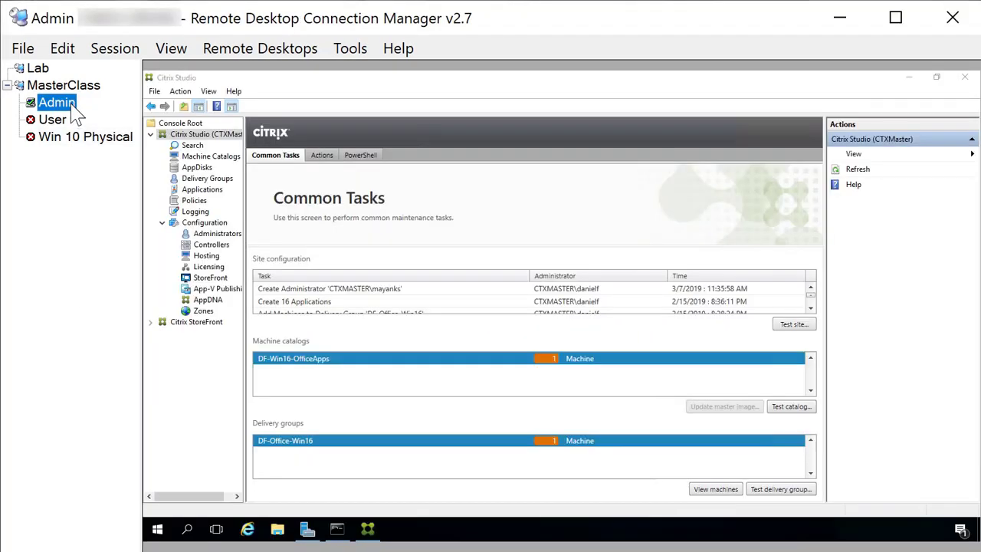
left_click(212, 157)
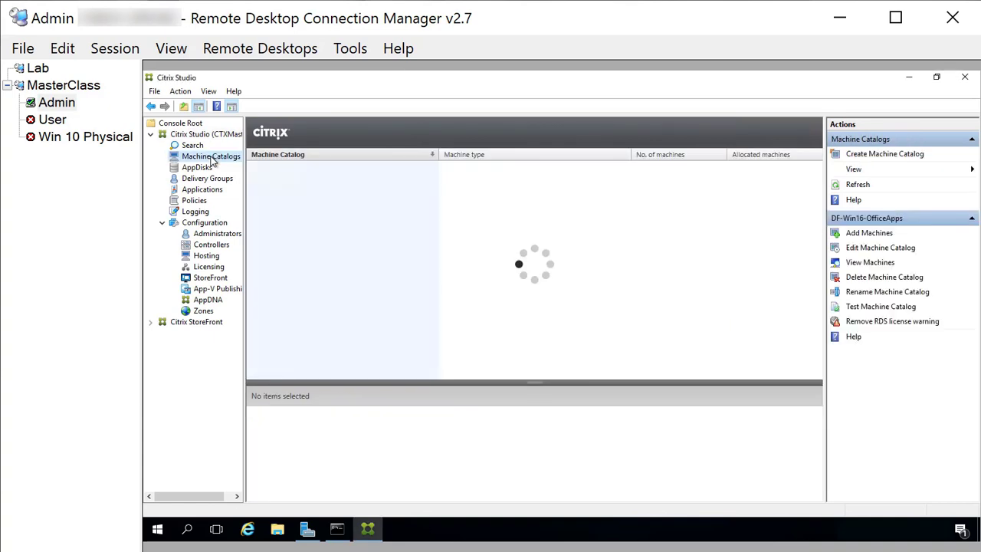
left_click(882, 155)
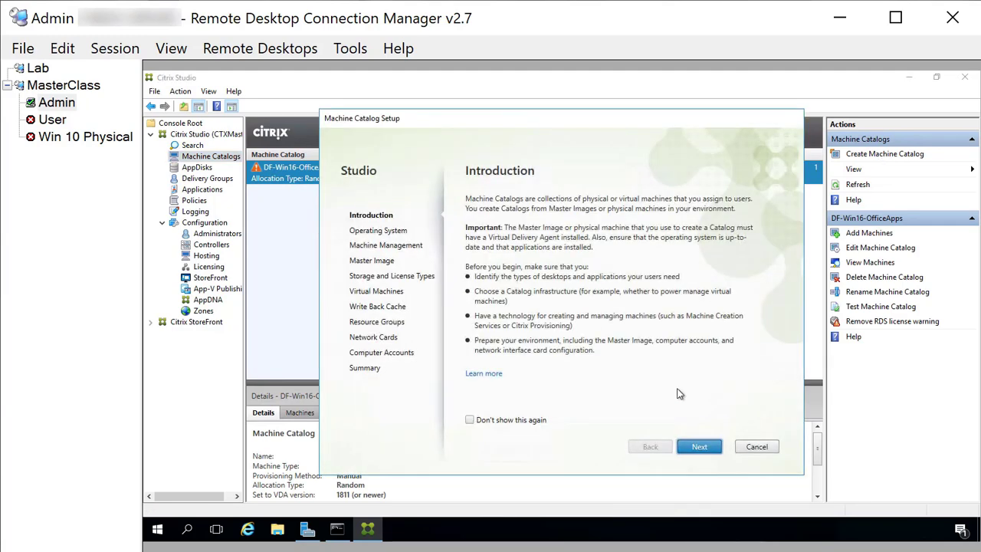
left_click(699, 448)
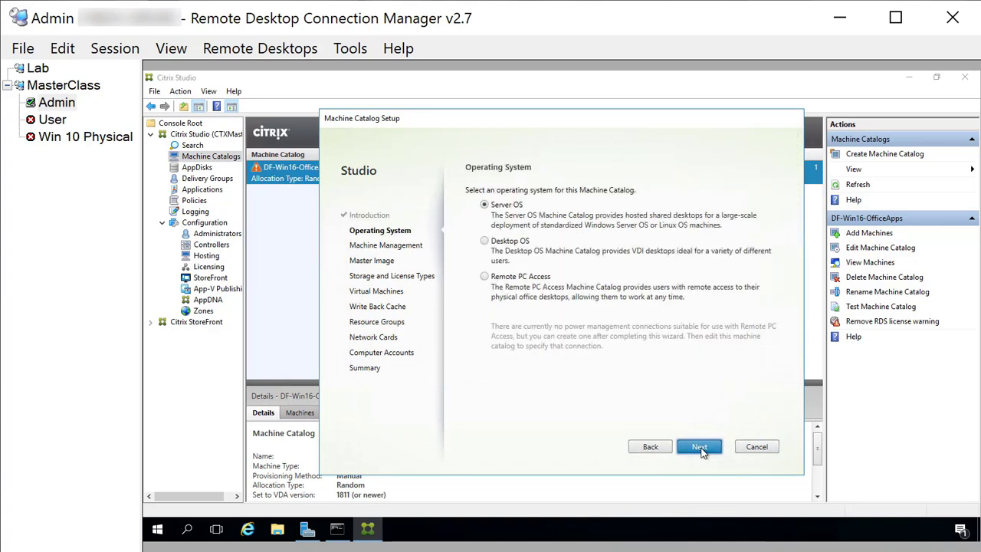
left_click(485, 278)
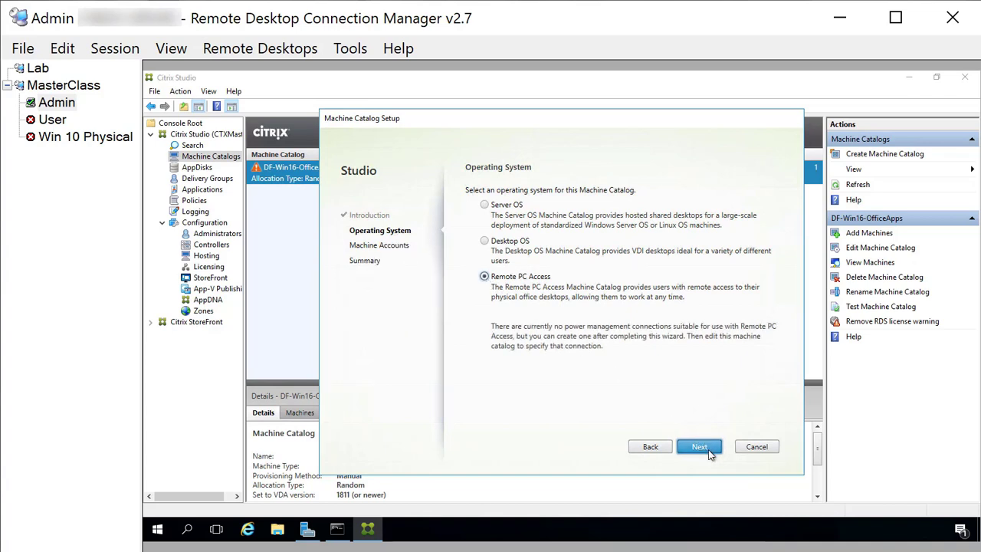
left_click(700, 447)
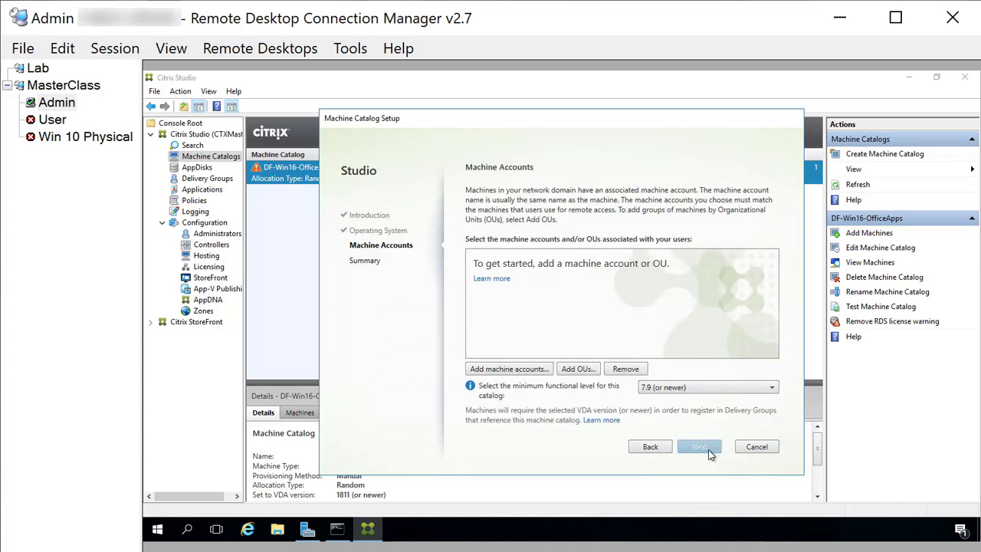
Step: Look up the computer name ms-rempc and add the MS-REMPC1 machine account to the catalog
left_click(529, 371)
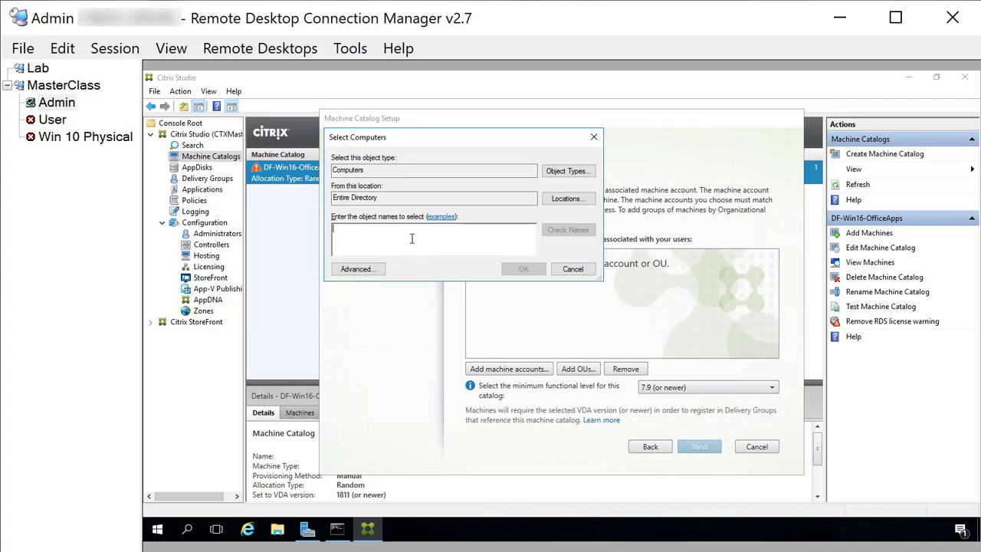
type("ms-")
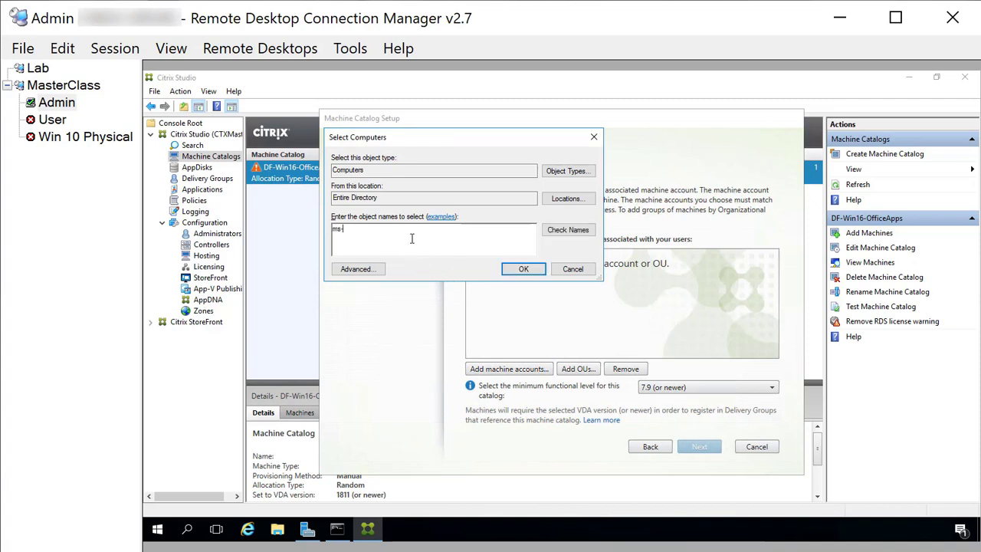
type("rempc")
left_click(554, 232)
left_click(530, 269)
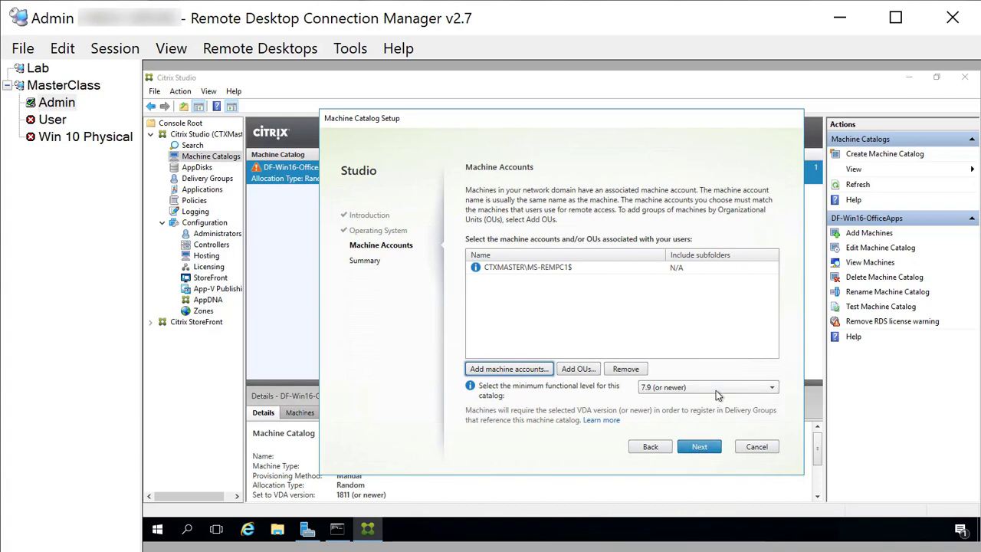
Step: Set the catalog's minimum functional level to 1811 (or newer) and continue to the summary
left_click(716, 388)
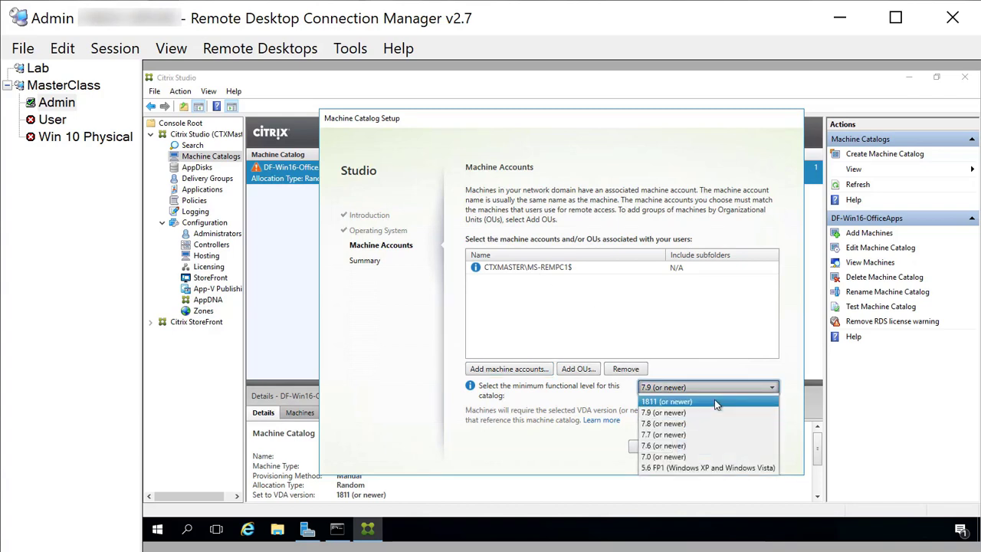
left_click(716, 403)
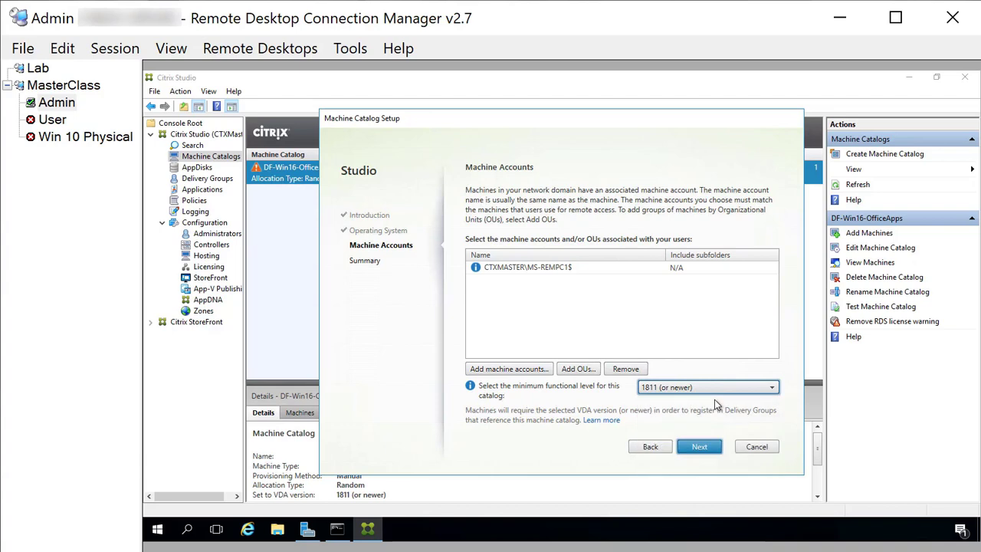
left_click(700, 447)
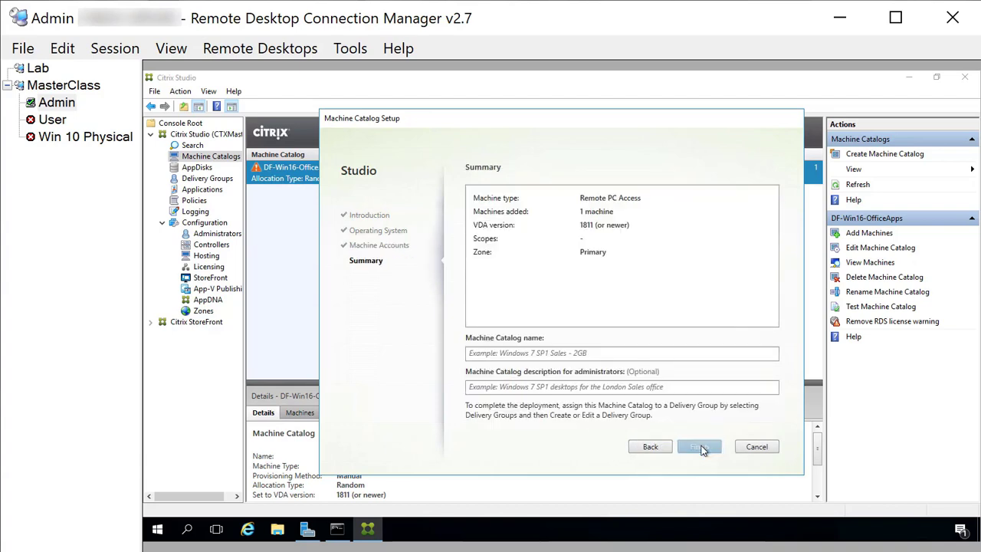
Step: Name the new machine catalog Remote PC
left_click(537, 353)
type("Remtoe")
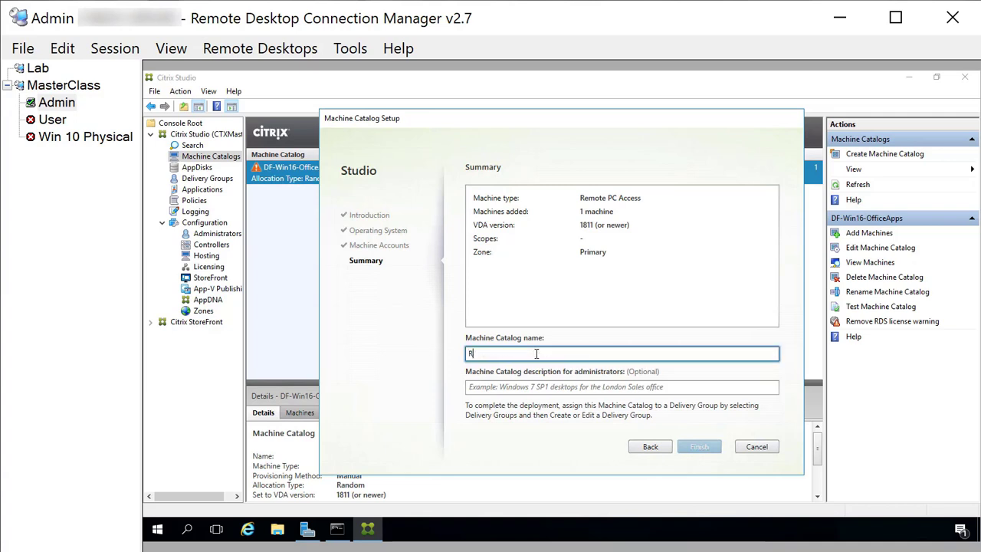
key("BackSpace")
key("BackSpace")
key("BackSpace")
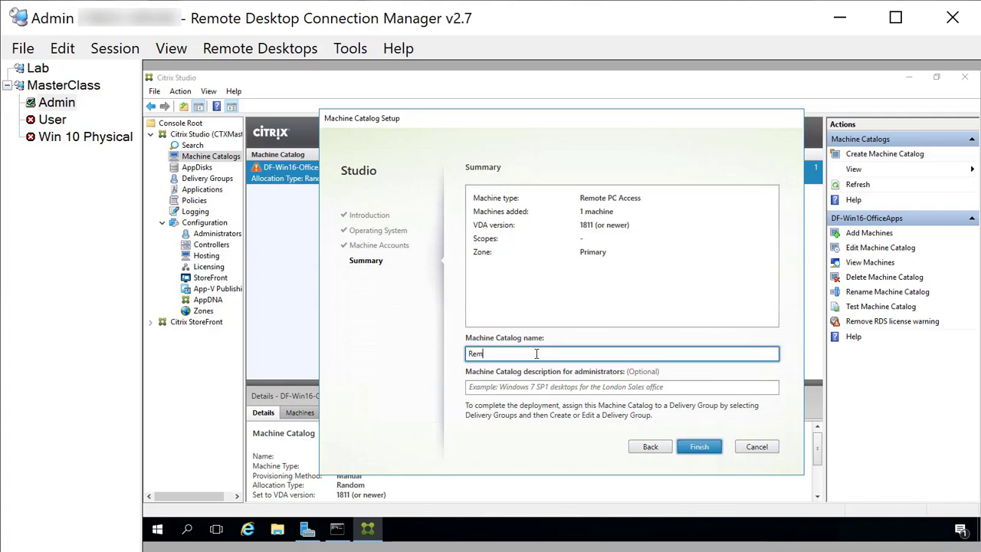
type("ote PV")
key("BackSpace")
type("C")
Step: Describe the machine catalog for administrators as "Physical Machine Sessions" and finish creating it
left_click(596, 386)
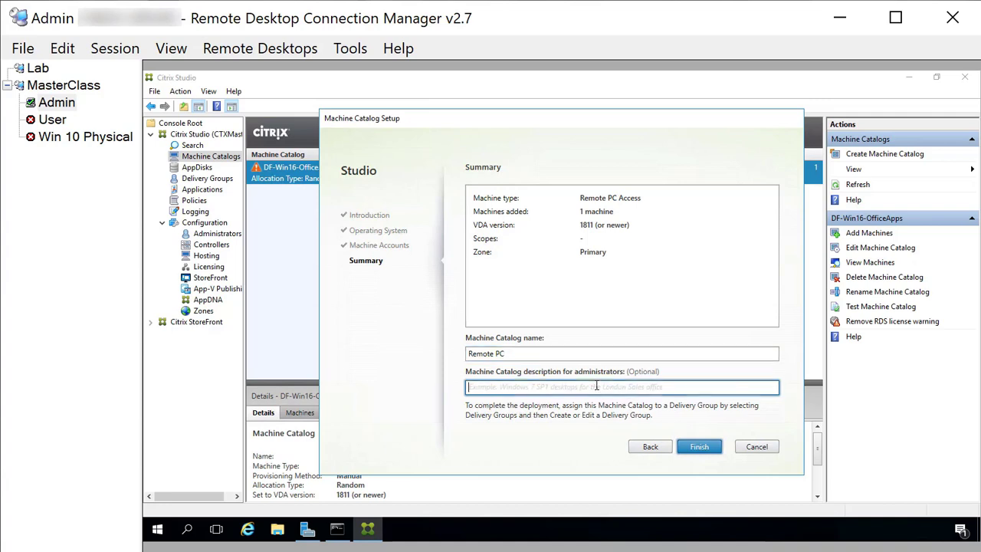
type("Phys")
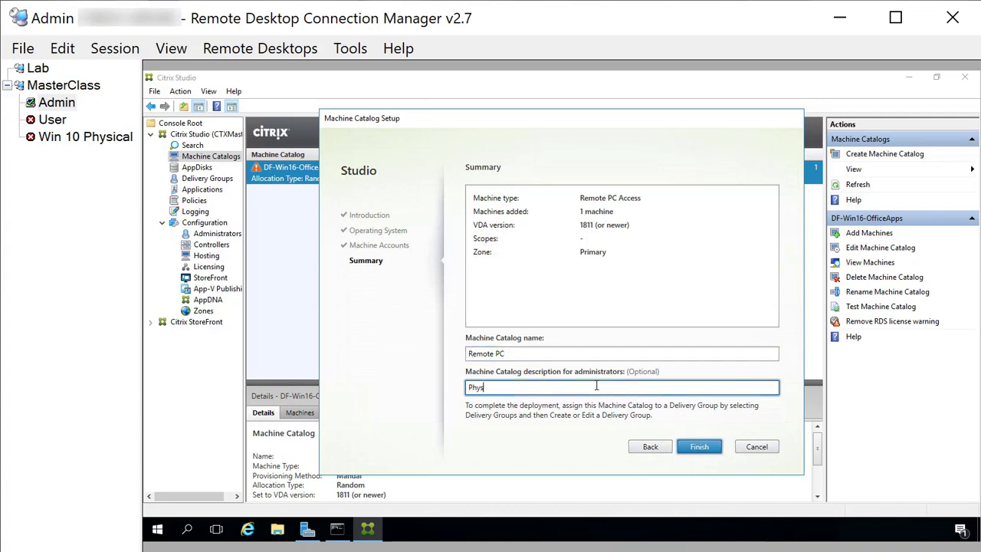
type("ical Machine Connection")
key("ctrl+shift+Left")
type("Sessions")
left_click(719, 453)
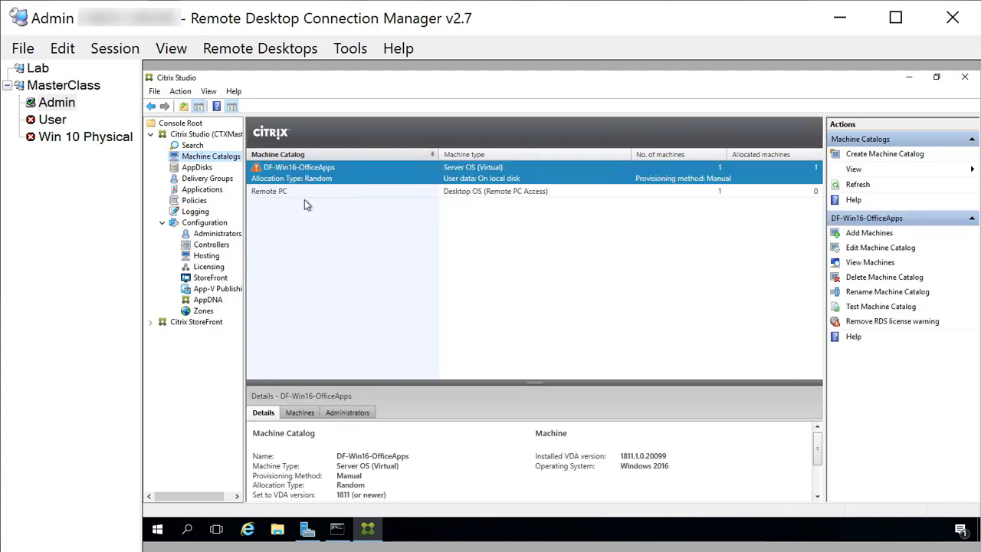
Step: Start a new delivery group based on the Remote PC machine catalog and continue to the user settings
left_click(223, 179)
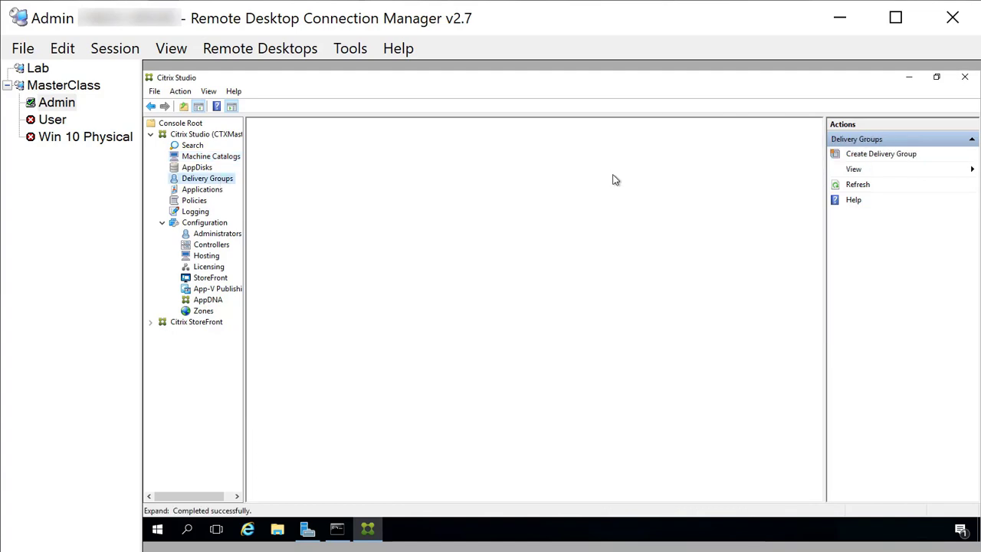
left_click(852, 160)
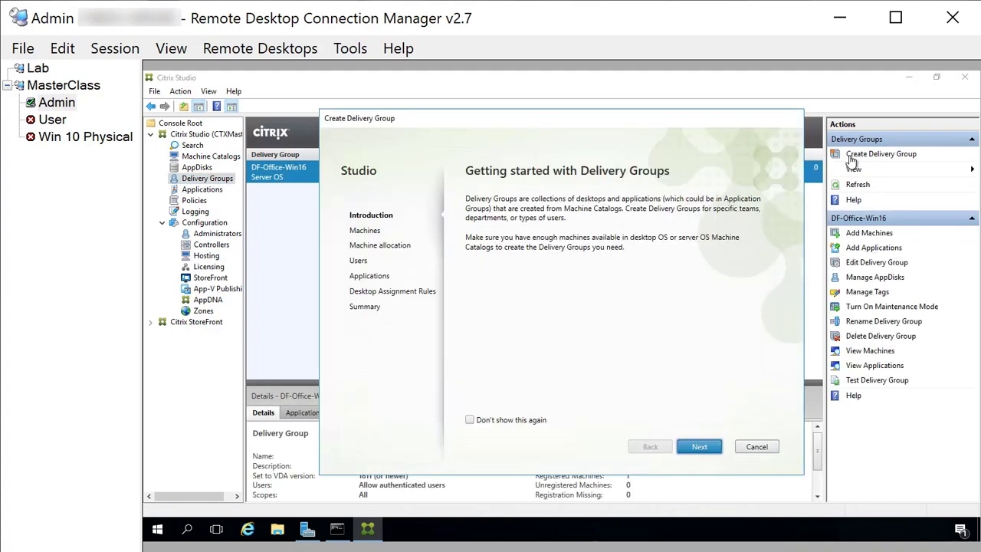
left_click(700, 447)
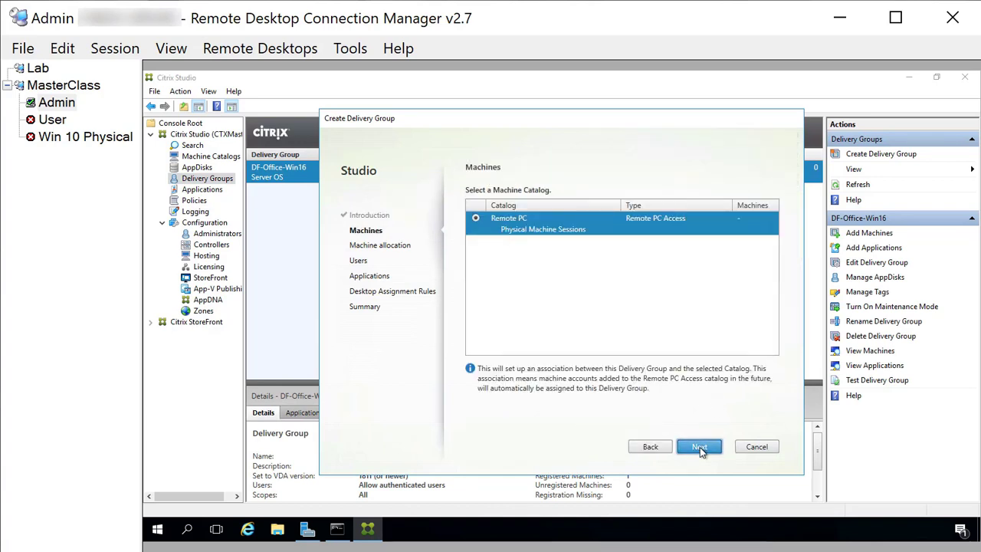
left_click(700, 447)
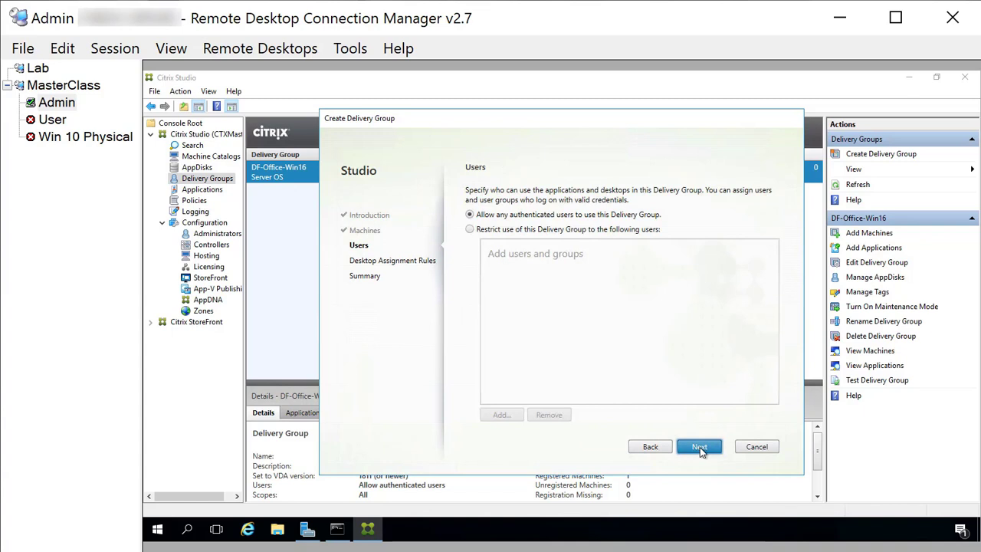
Step: Restrict use of the delivery group to the test user's directory account and continue to the desktop assignment rules
left_click(470, 229)
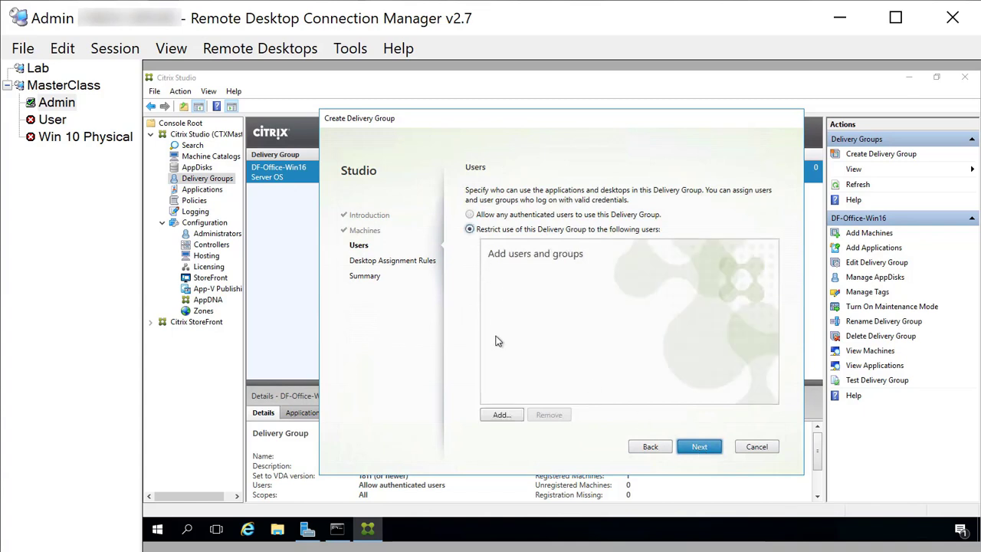
left_click(500, 414)
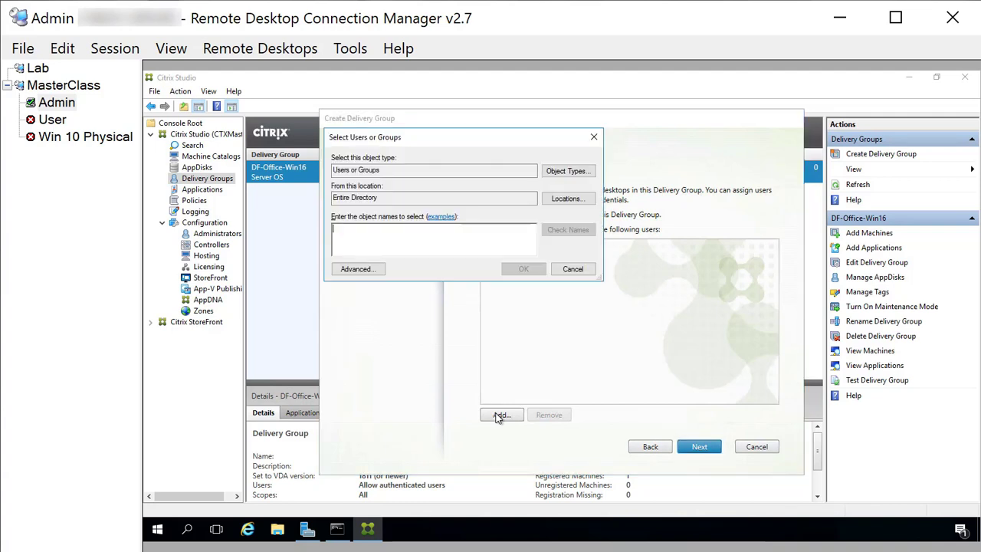
type("b")
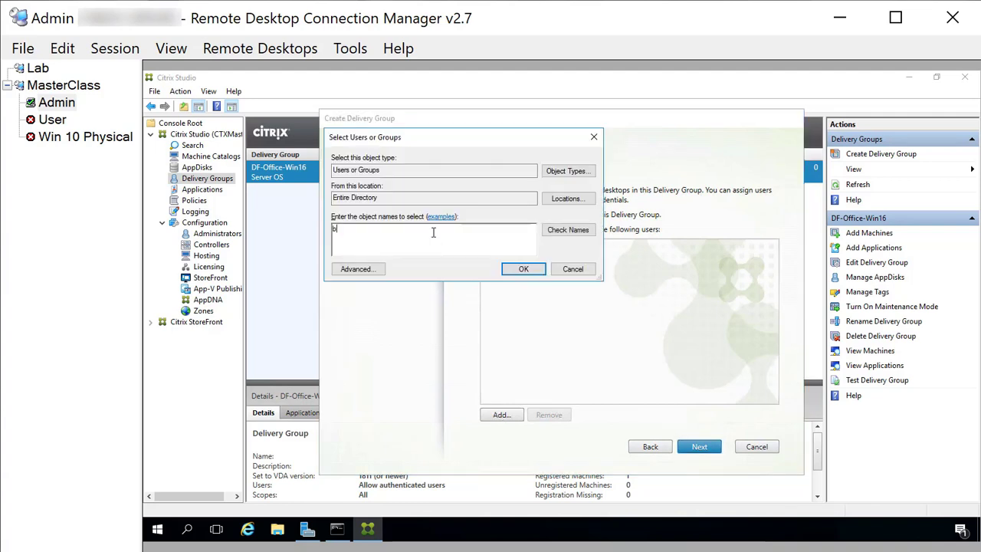
type("ob")
left_click(553, 233)
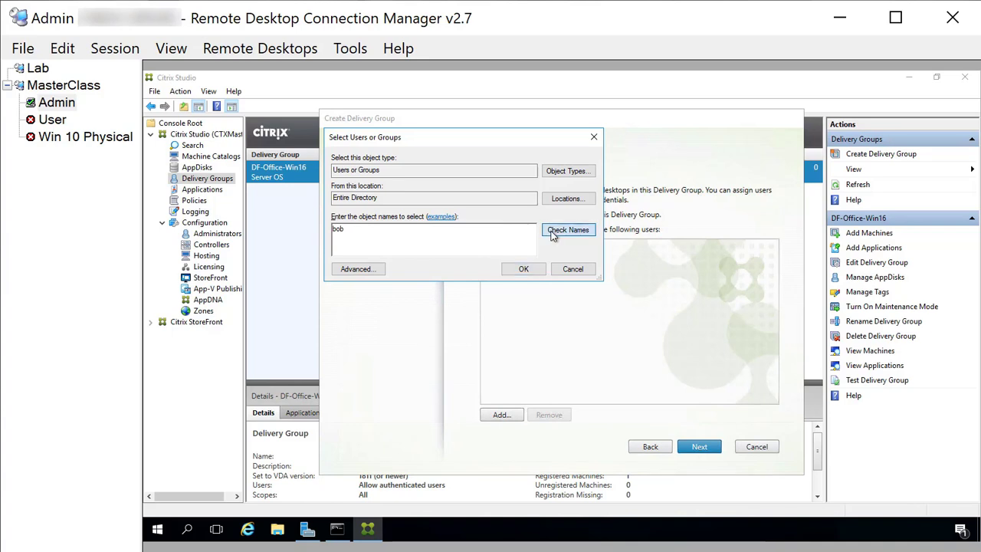
left_click(530, 270)
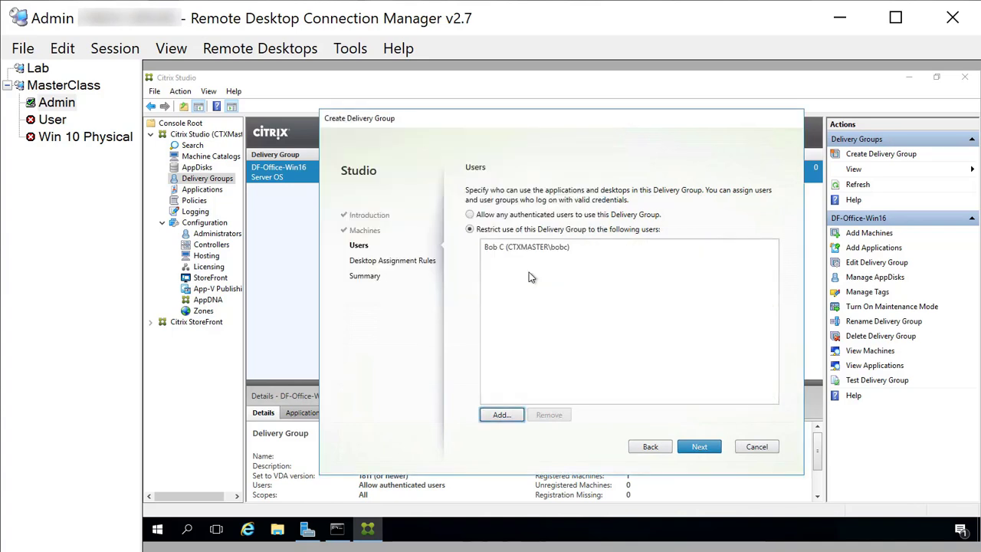
left_click(689, 449)
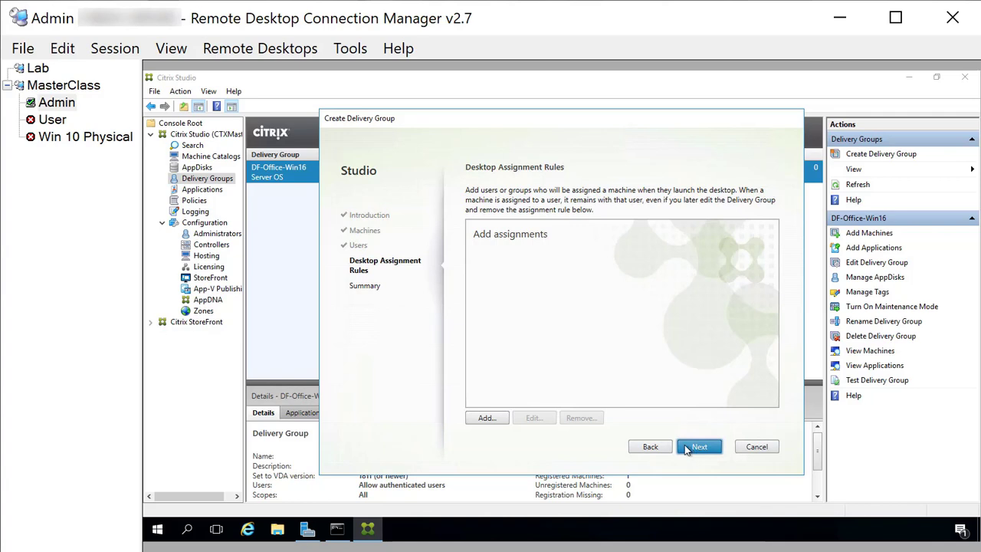
Step: Add a desktop assignment rule with the display name Remote PC and the description "Office Machine Remote Access"
left_click(488, 418)
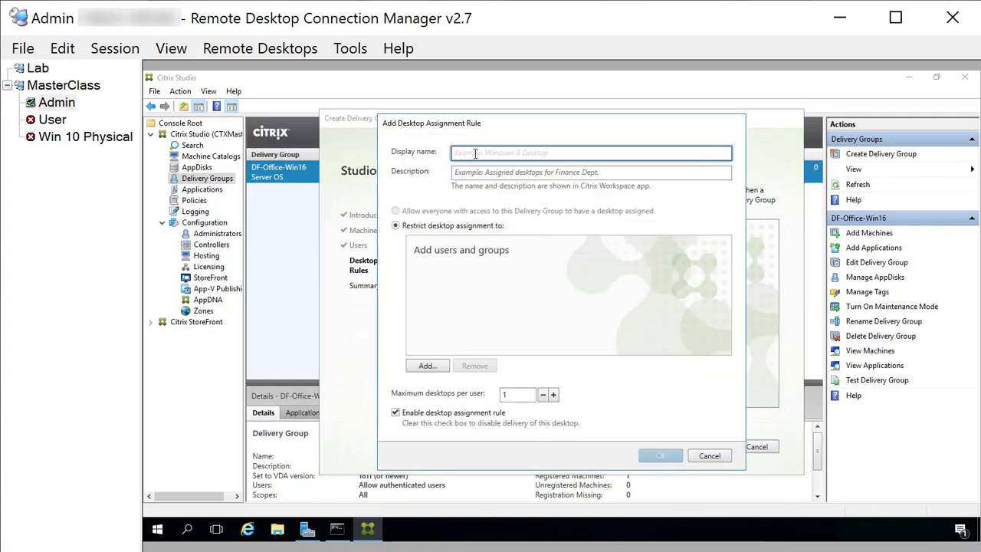
type("Remote")
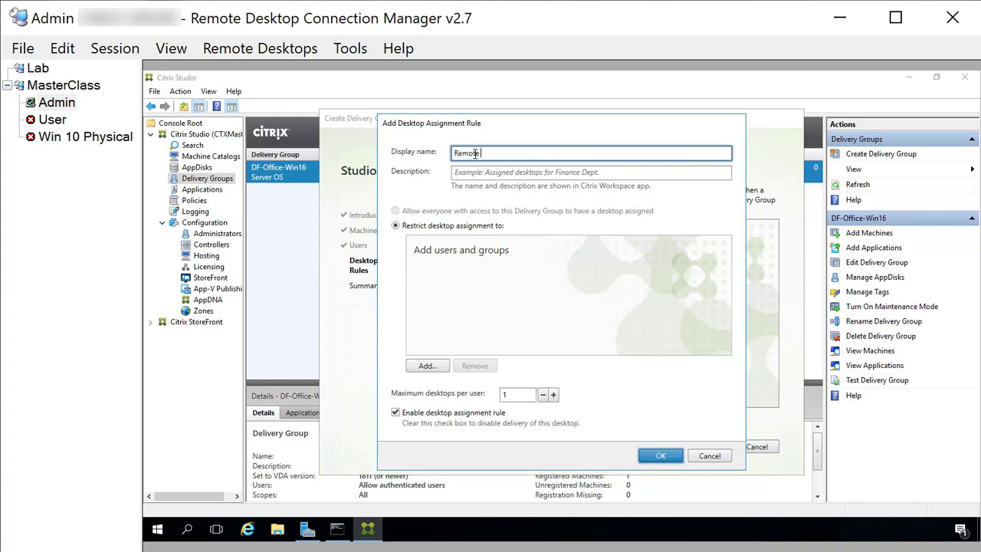
type(" PC")
left_click(545, 174)
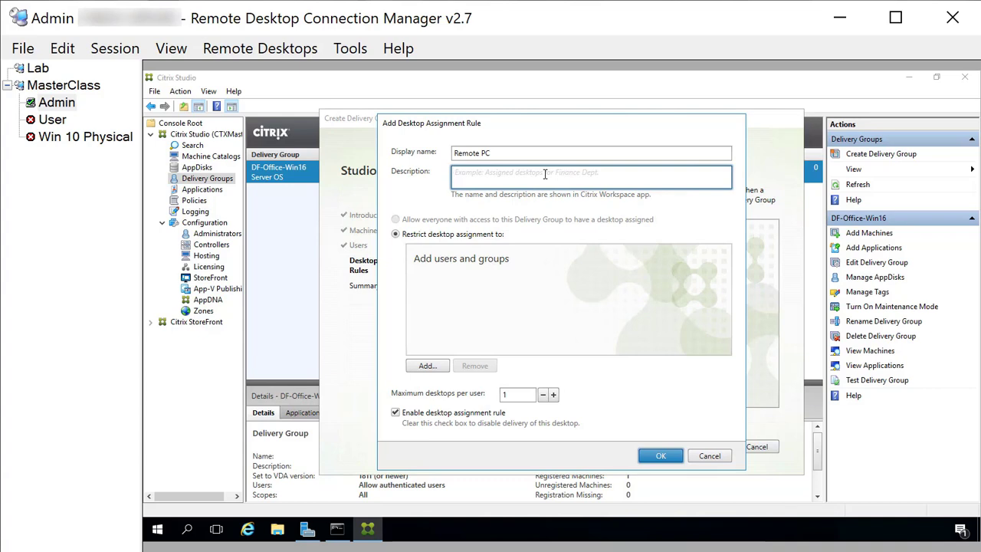
type("Office Machines Remtoe A")
key("BackSpace")
key("BackSpace")
key("BackSpace")
key("BackSpace")
type("ote Access")
Step: Restrict the desktop assignment rule to the test user's account, save the rule and continue to the summary
left_click(427, 366)
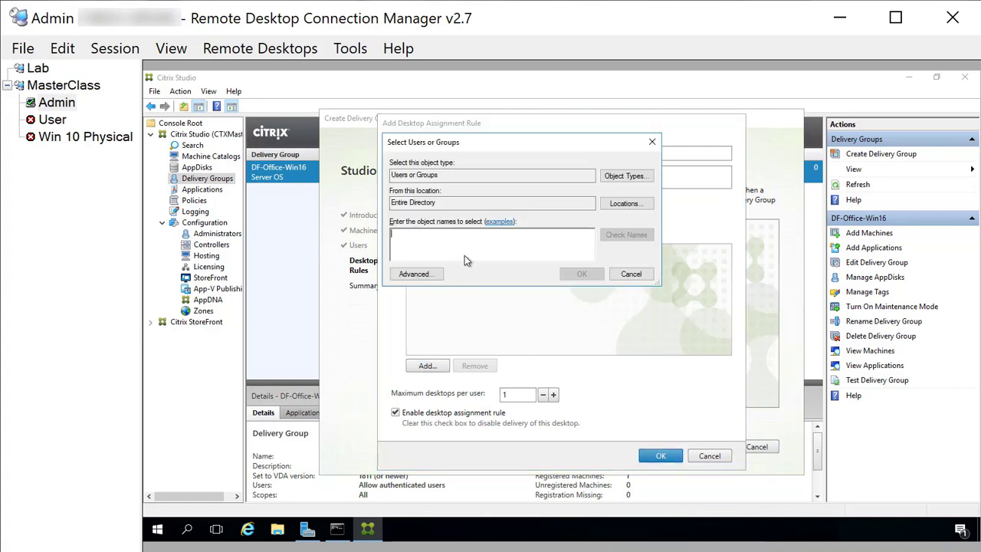
type("bobc")
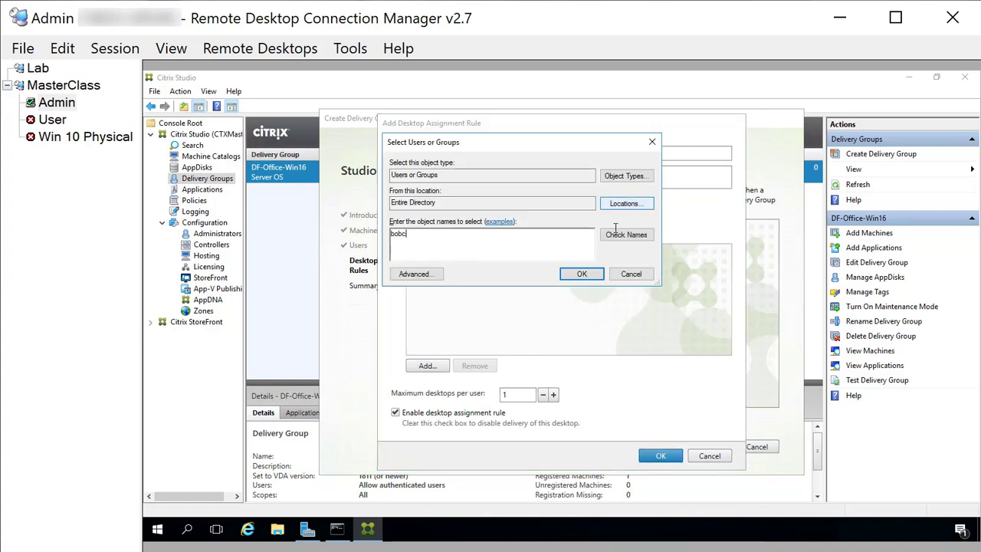
left_click(625, 235)
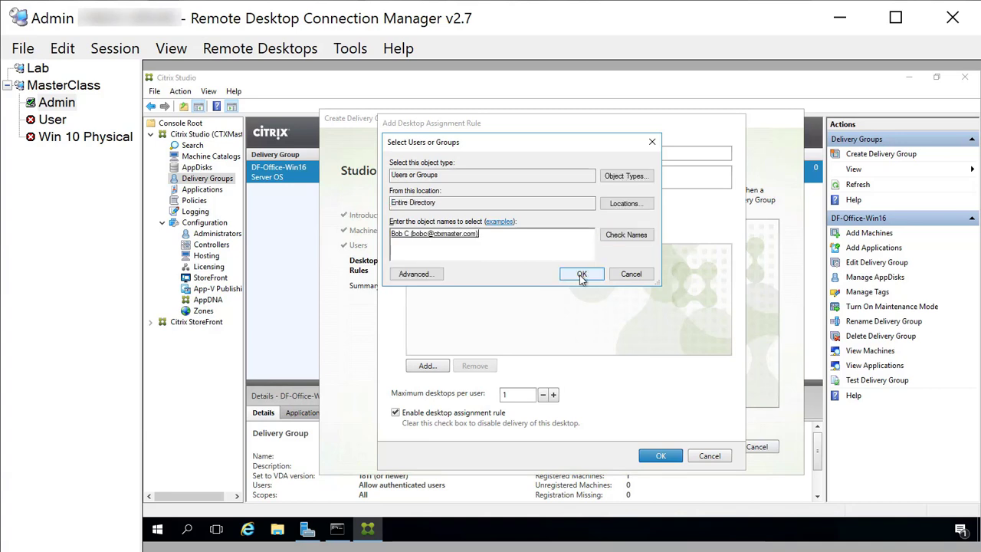
left_click(581, 275)
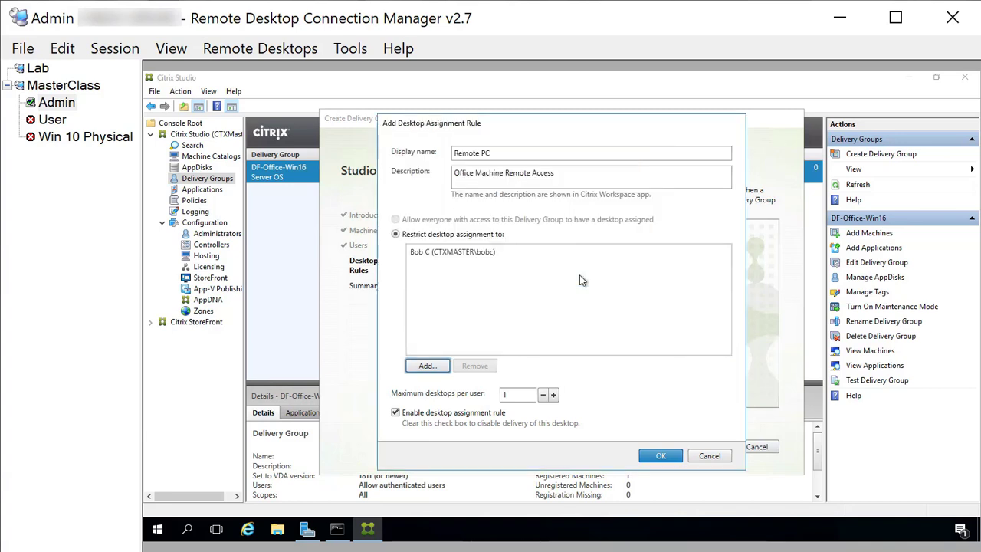
left_click(658, 456)
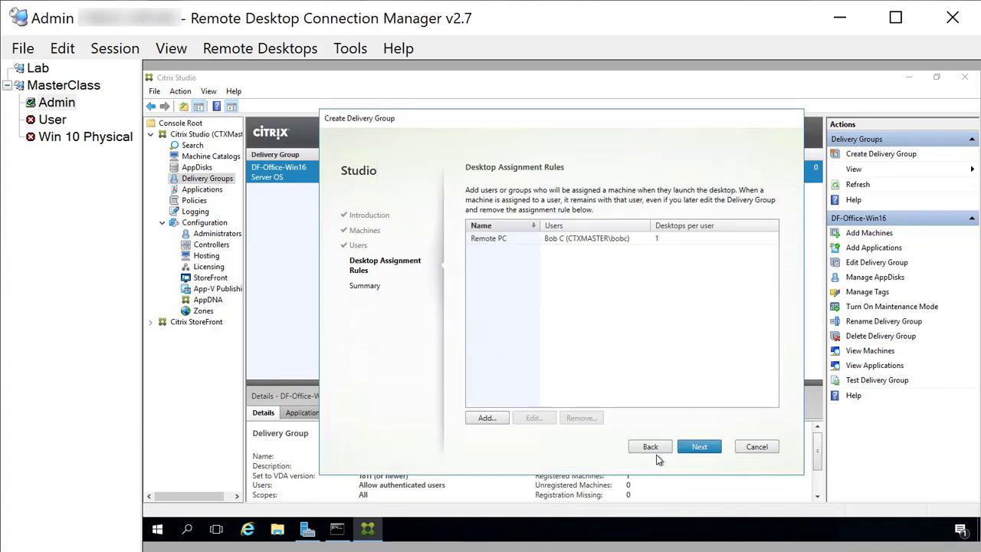
left_click(696, 447)
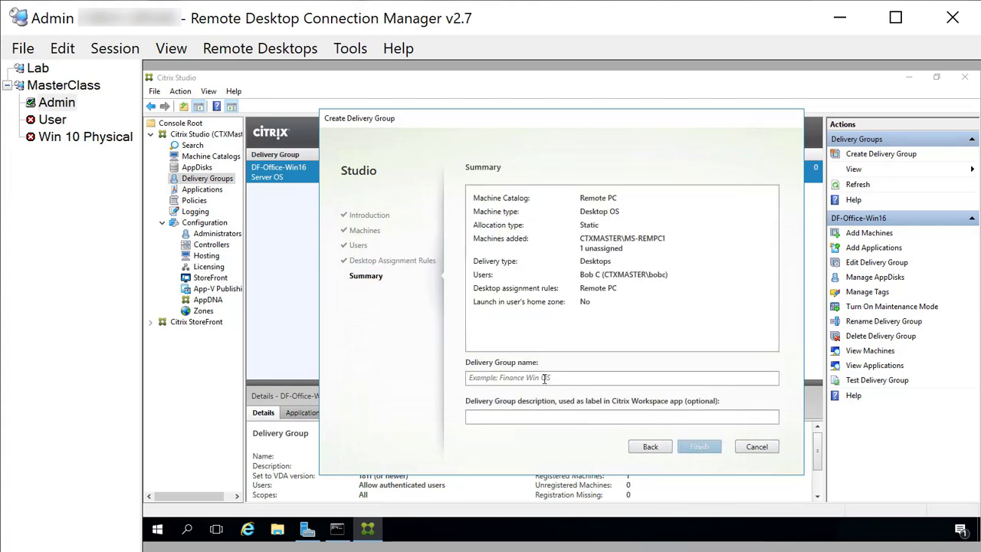
Step: Name the delivery group Remote PC and finish creating it
left_click(544, 379)
type("Remote ")
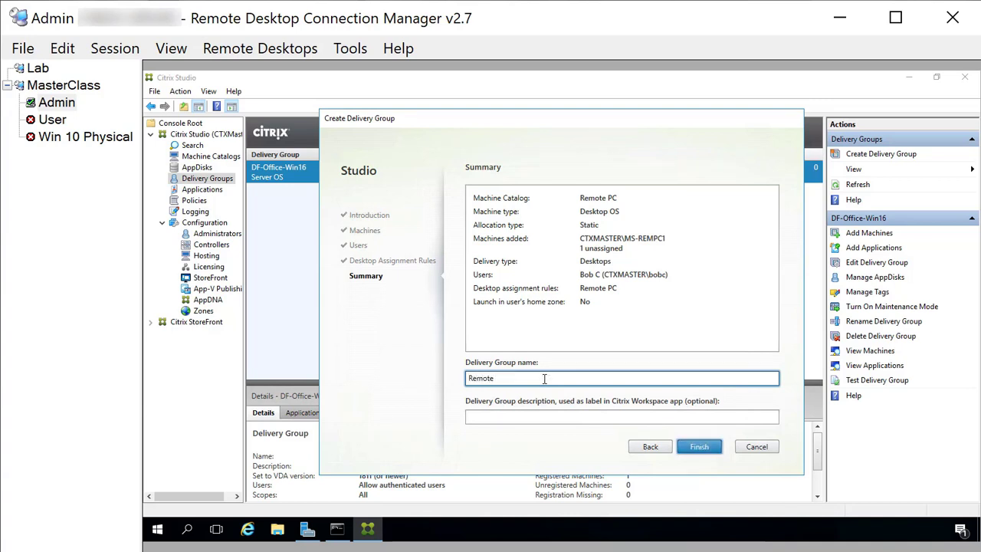
type("PC")
left_click(705, 449)
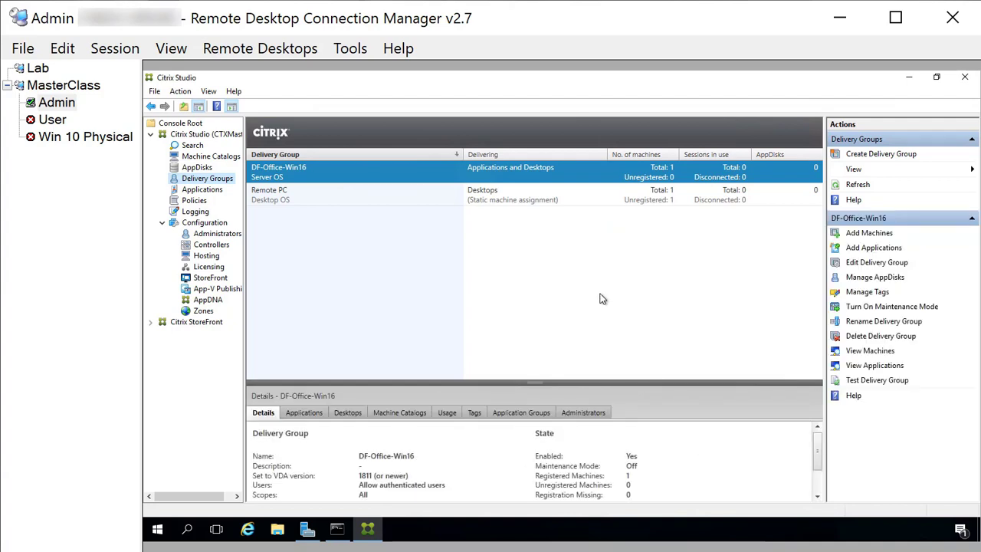
Step: List the machines of the Remote PC delivery group and assign the test user's account to MS-RemPC1
double_click(407, 201)
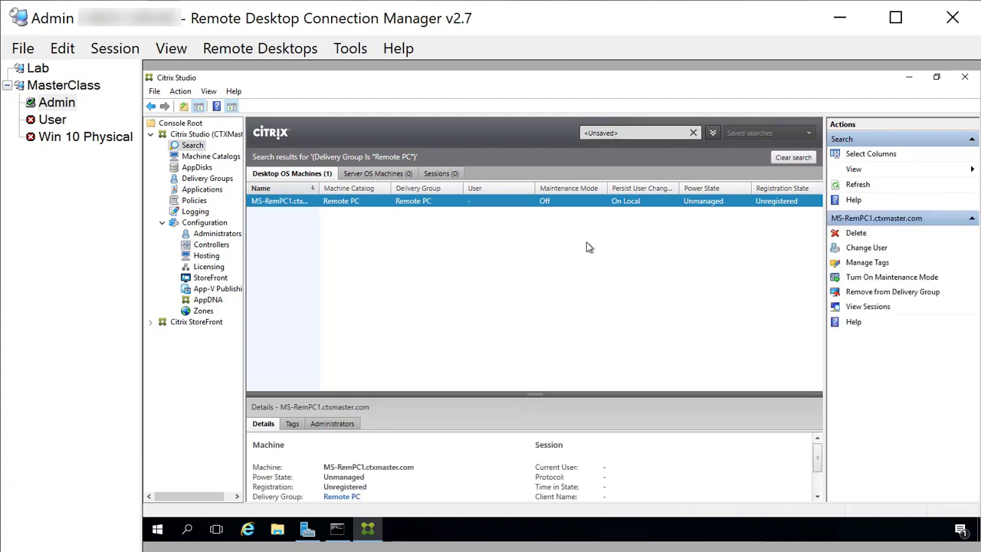
right_click(501, 207)
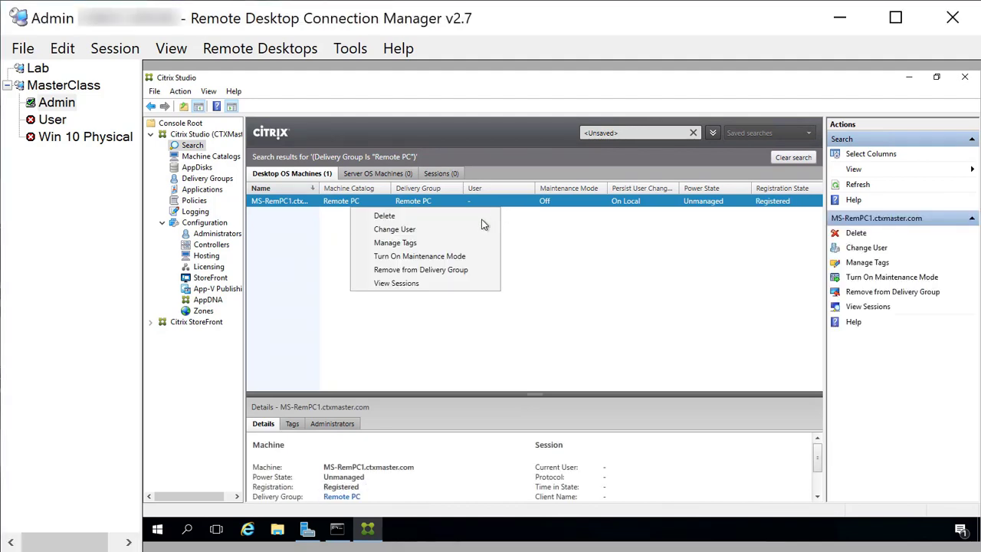
left_click(480, 229)
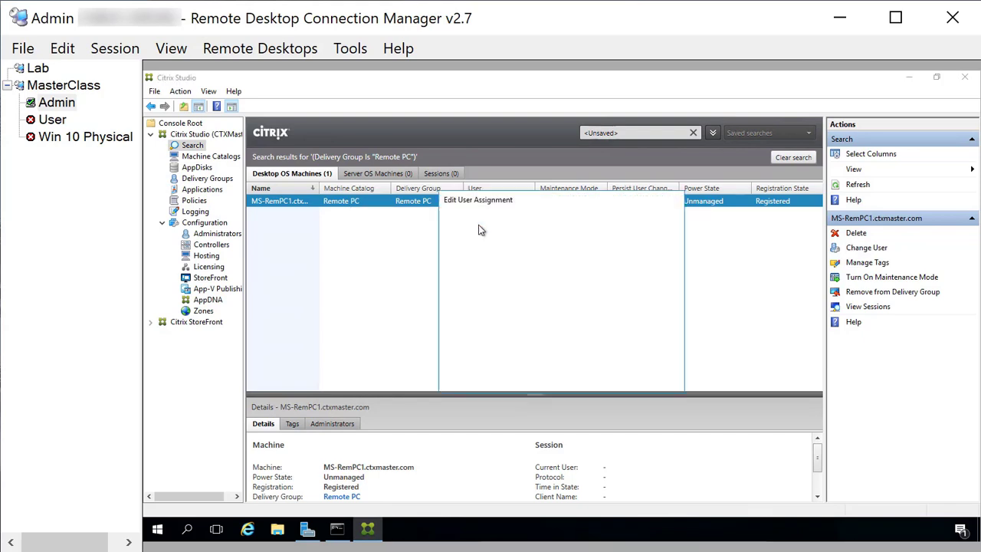
left_click(644, 254)
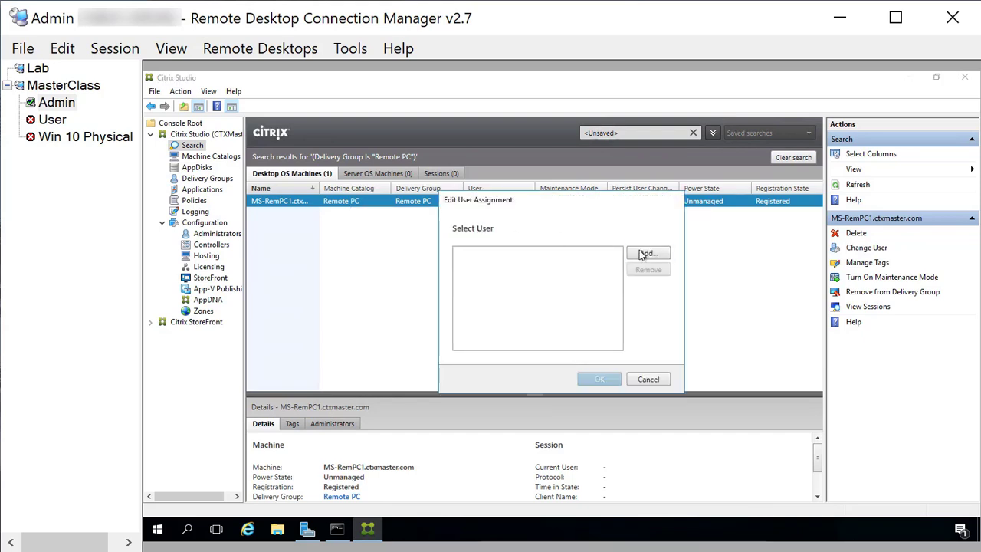
type("b")
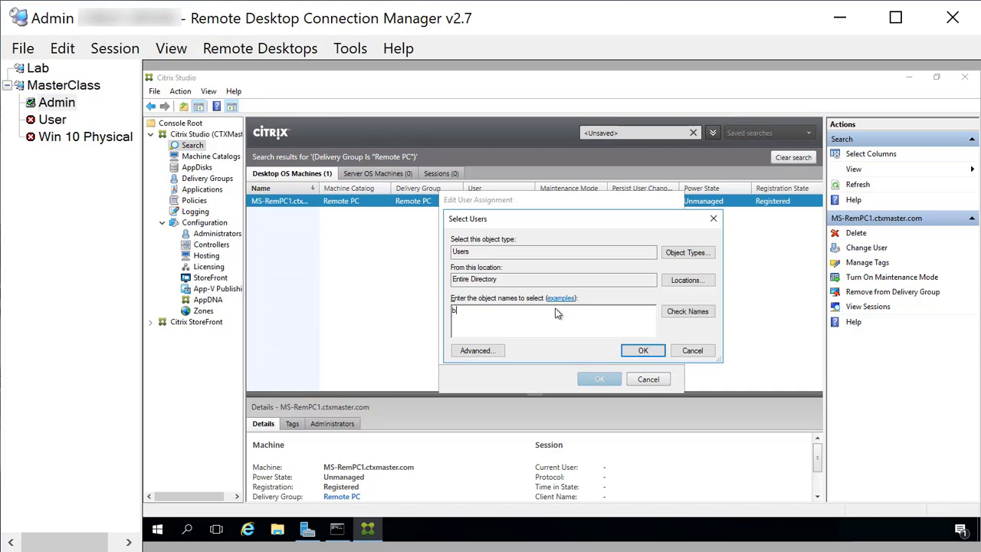
type("obc")
left_click(675, 309)
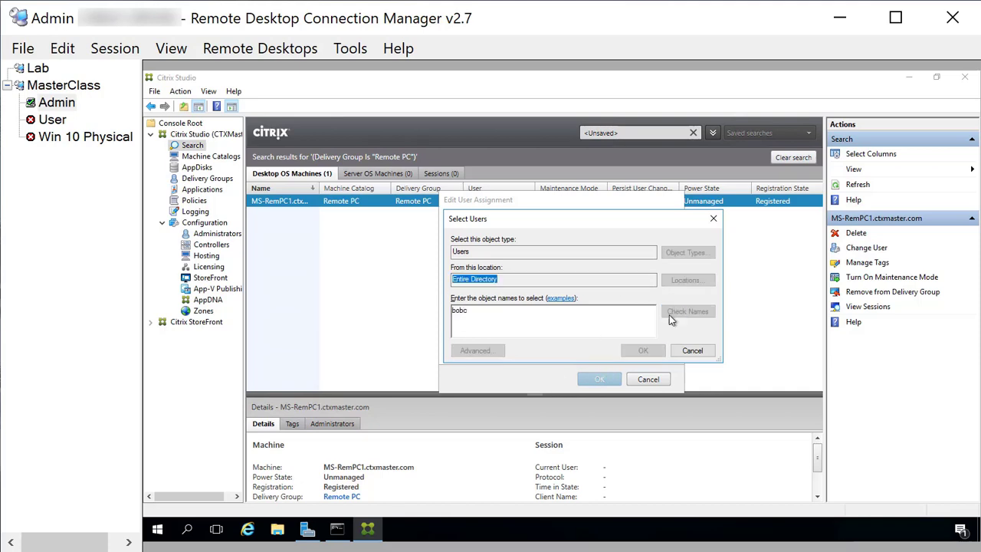
left_click(642, 351)
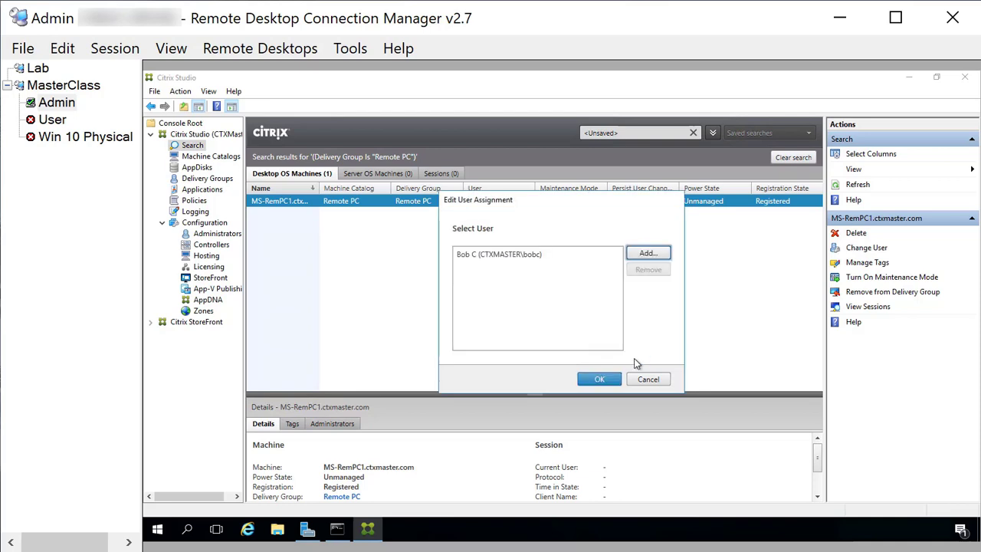
left_click(601, 380)
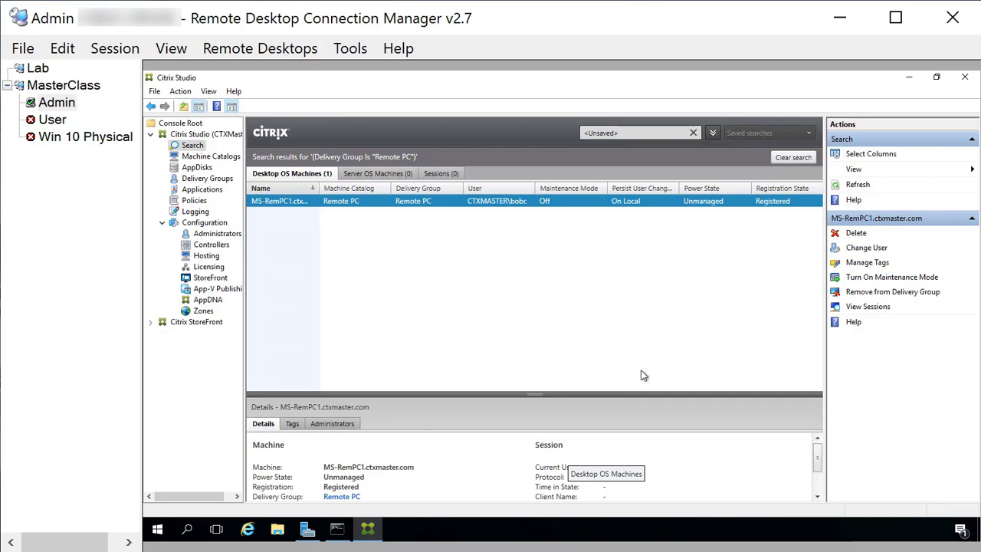
left_click_drag(816, 463, 819, 441)
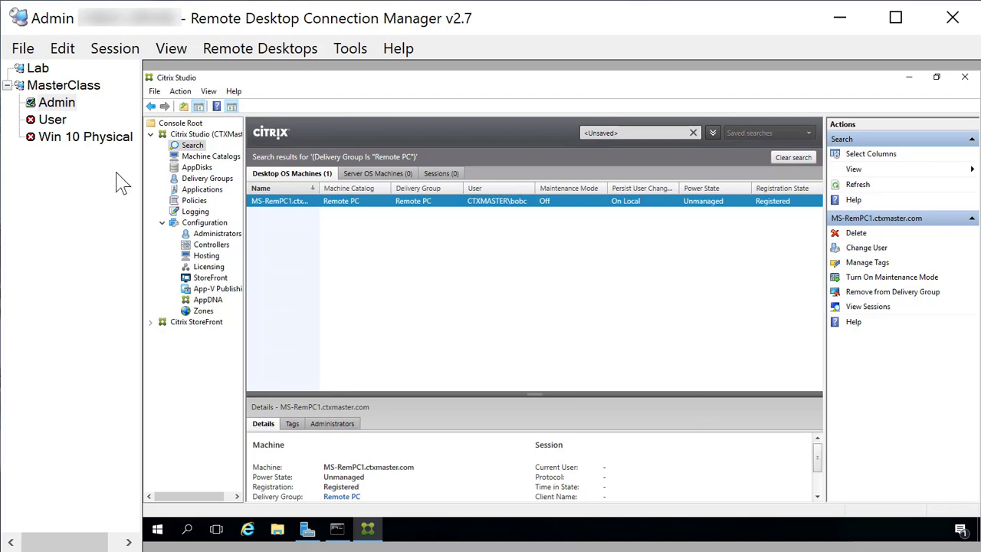
Step: Switch from the Admin session to the User server in the MasterClass group and connect to it
left_click(52, 119)
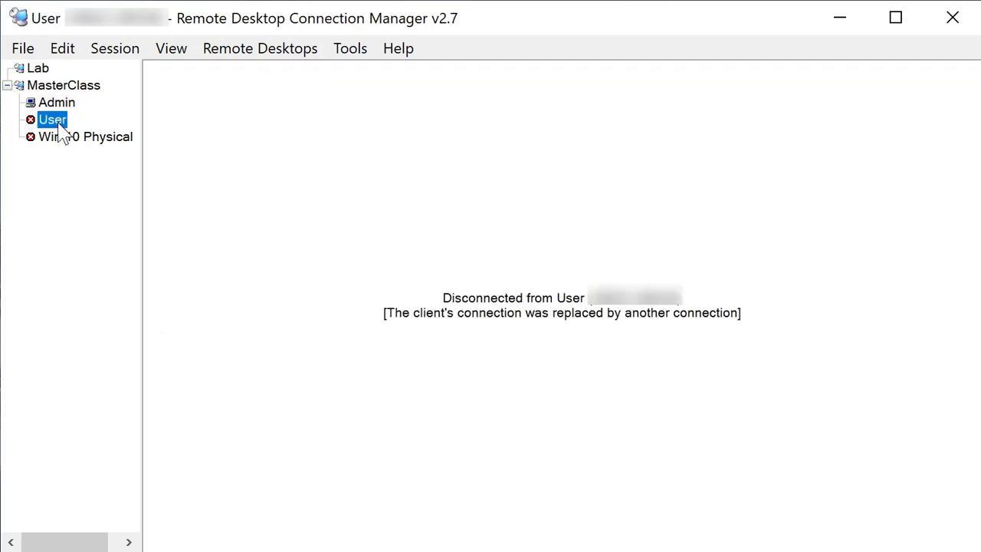
right_click(61, 130)
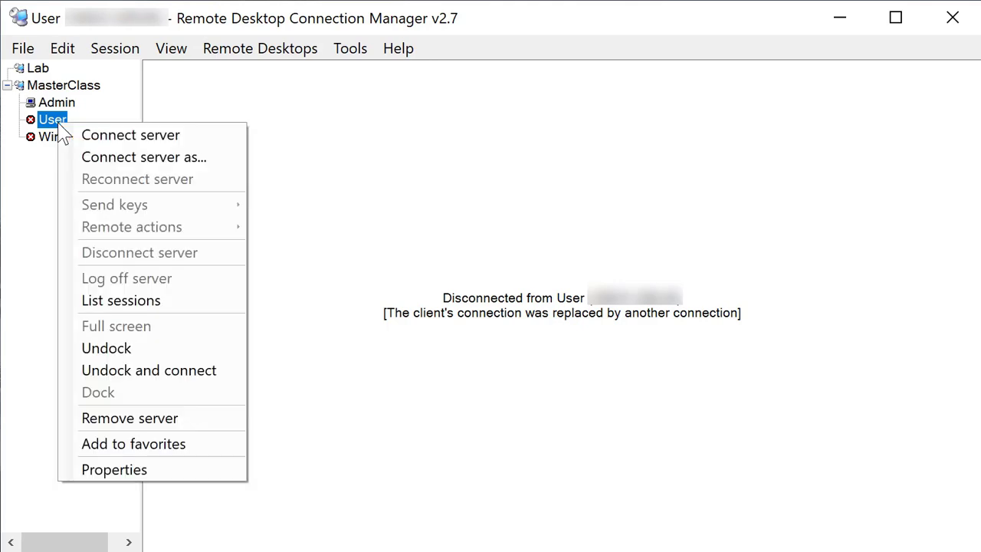
left_click(107, 138)
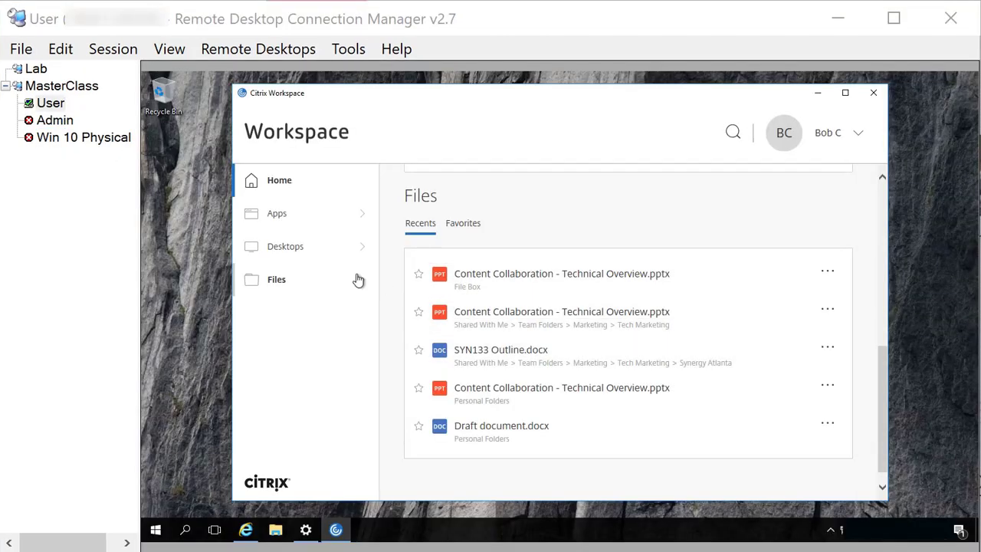
Step: Launch the Remote PC desktop from the list of all Workspace desktops and select the Content Collaboration presentation on its desktop
left_click(277, 251)
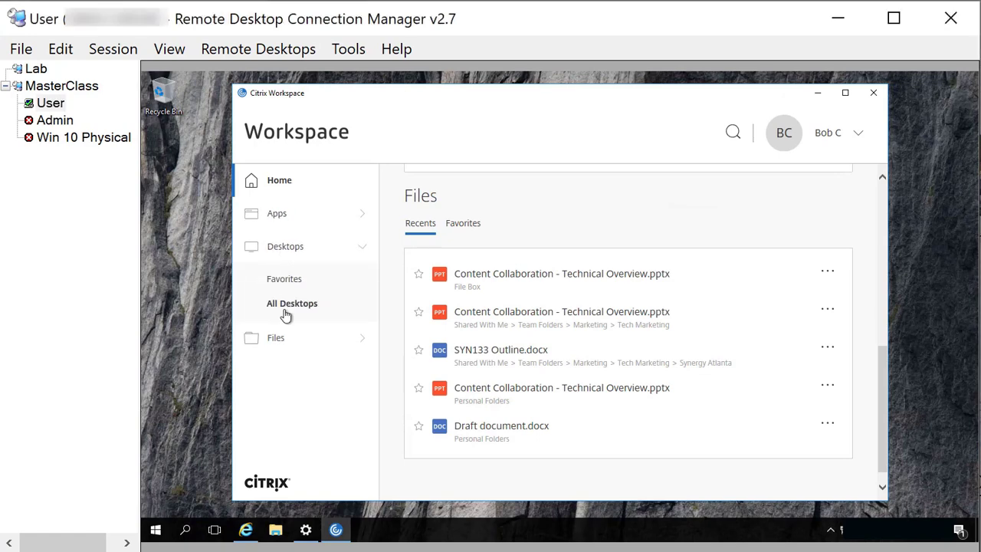
left_click(285, 314)
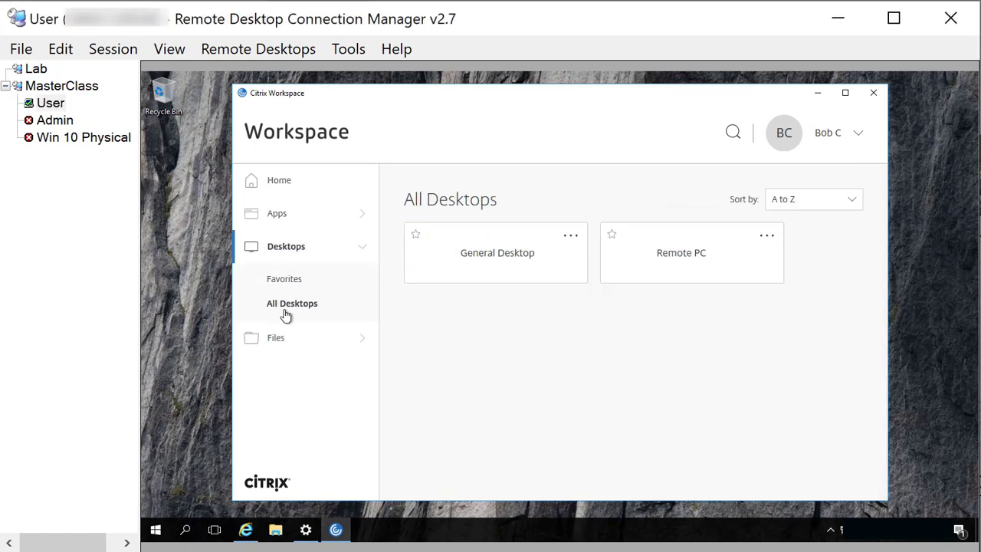
left_click(670, 254)
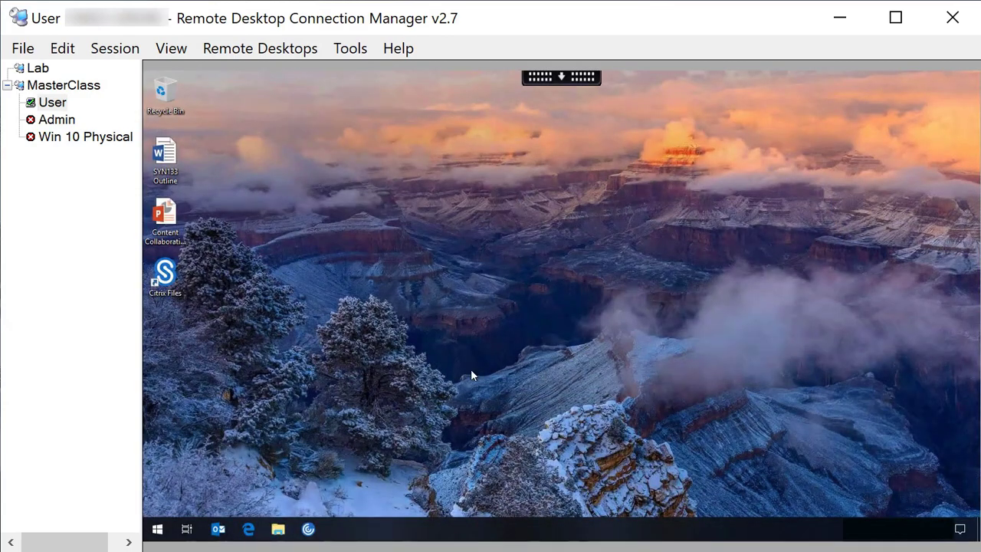
left_click(179, 236)
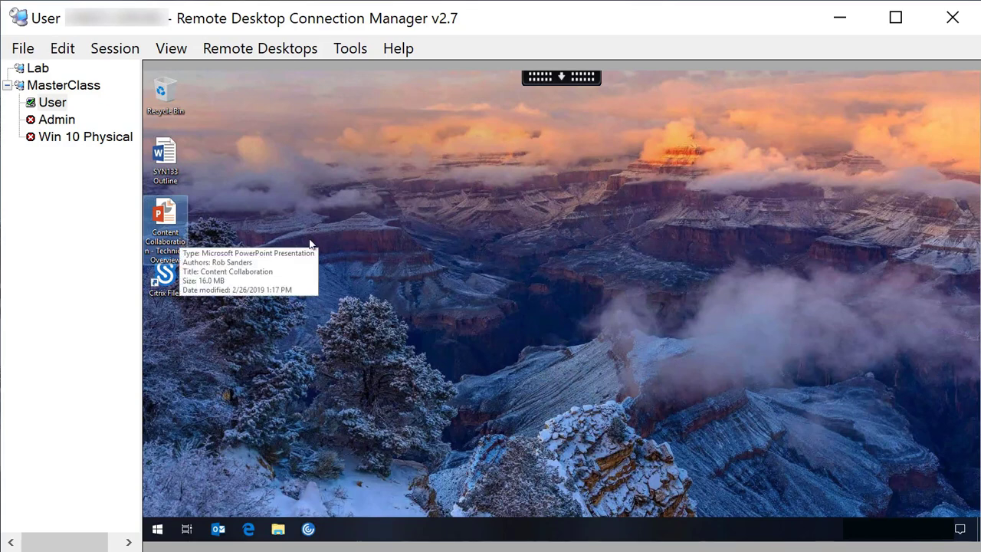
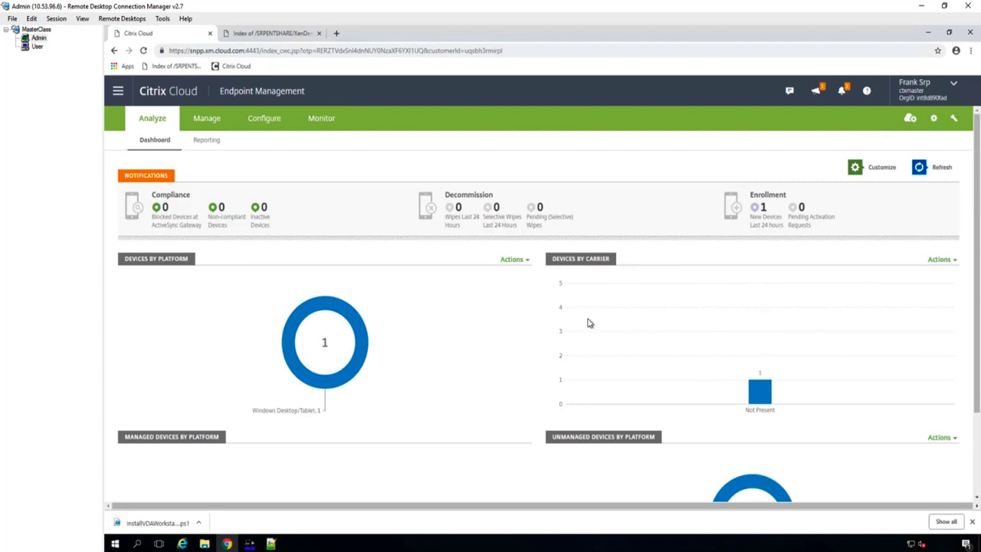
Step: Add a Windows Agent device policy for the Windows Desktop/Tablet platform and name it Win10 - VDA Install
left_click(276, 124)
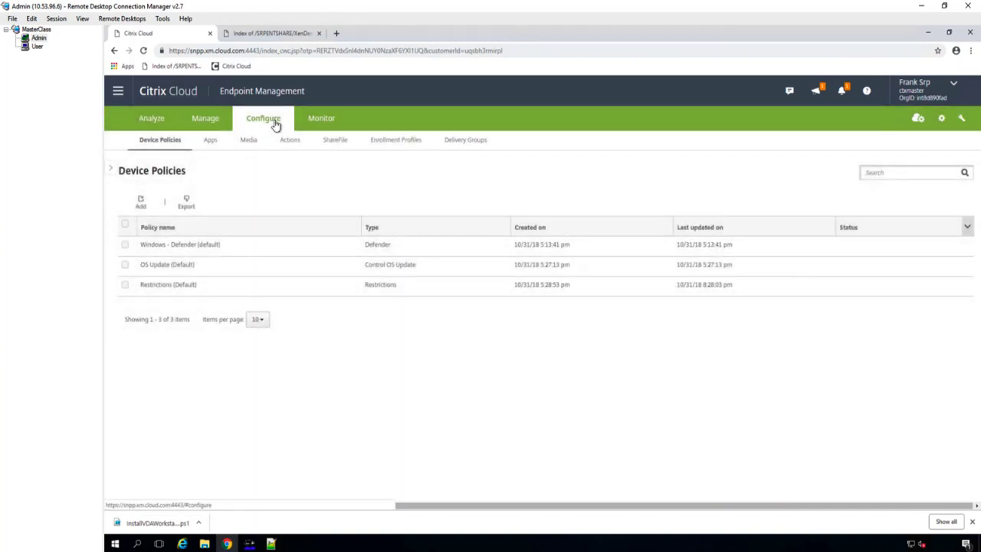
left_click(142, 204)
left_click(140, 220)
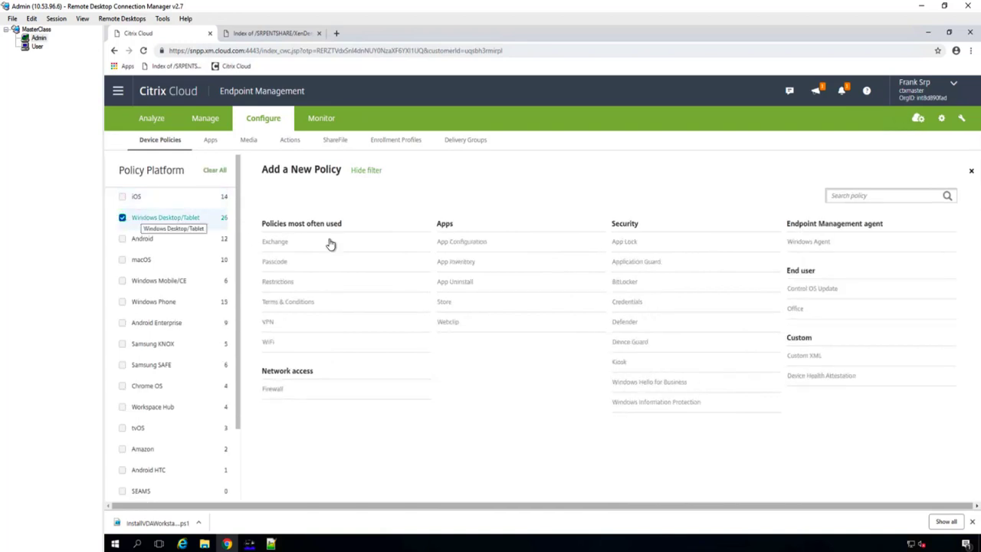
left_click(798, 243)
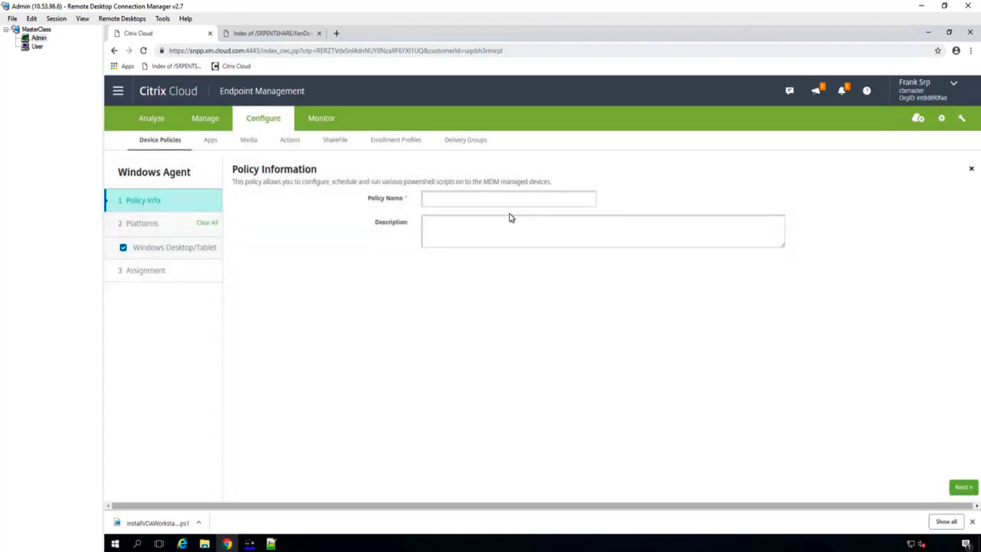
left_click(518, 203)
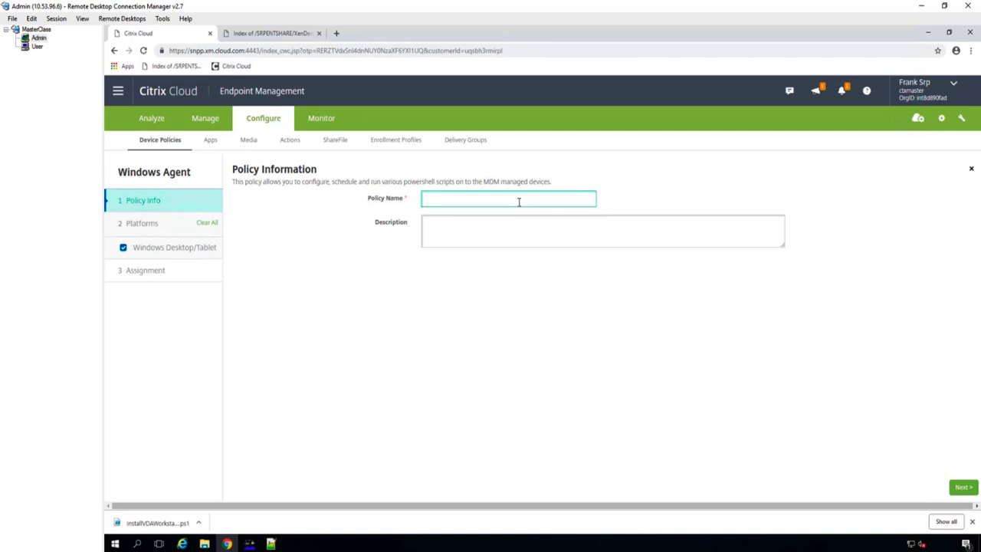
type("Win10 - VDA Install")
Step: Add a configuration named VDA Install Script to the policy's Windows Desktop/Tablet platform
left_click(192, 255)
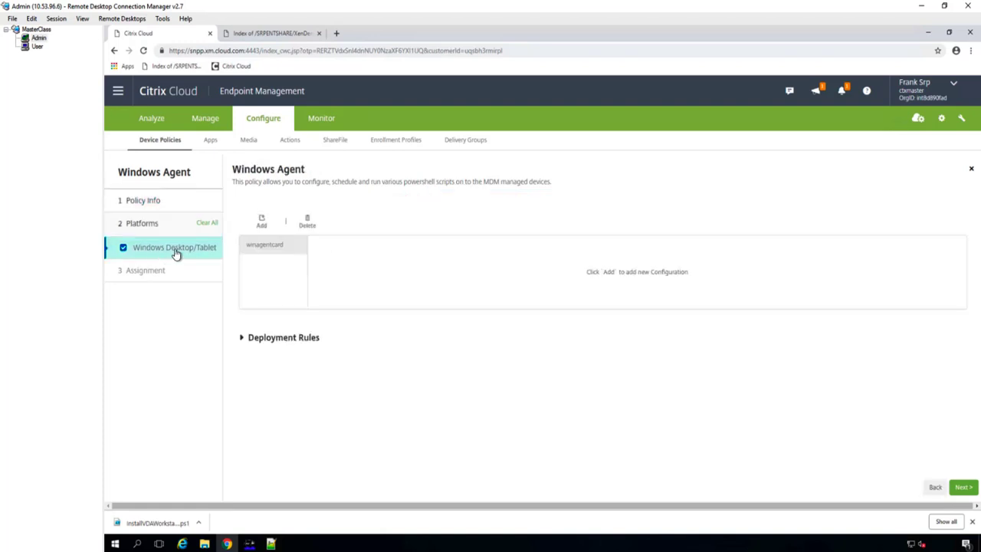
left_click(261, 223)
left_click(568, 267)
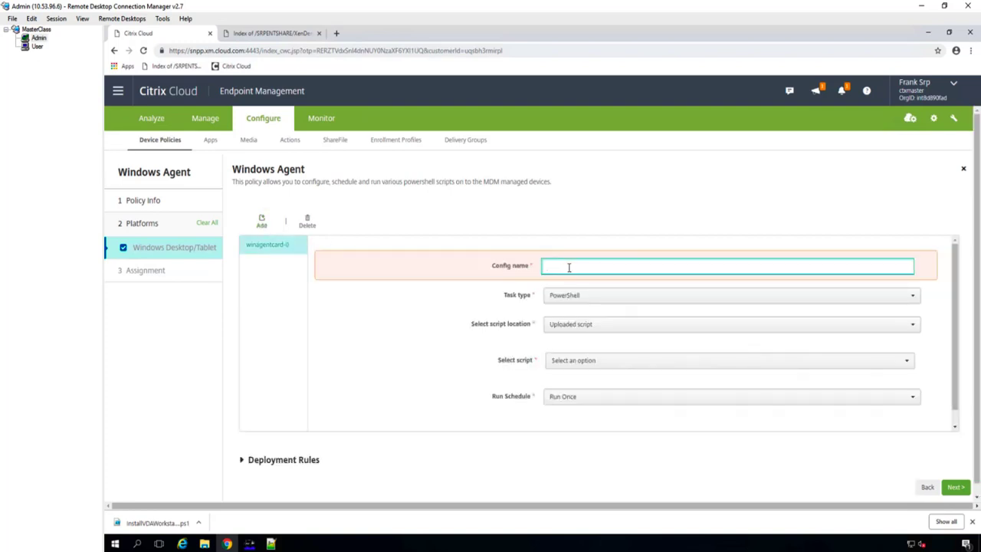
type("VAD")
key("BackSpace")
type("DA Install Script")
Step: Set the script location to Script location URL and enter the copied link of InstallVDAWorkstationCTX.ps1 from the XenDemo share
left_click(567, 330)
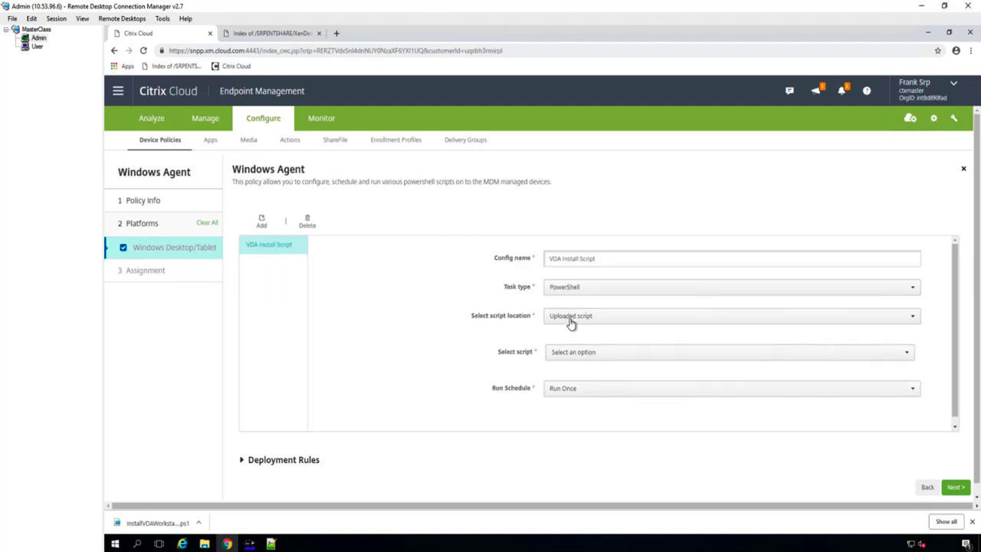
left_click(595, 318)
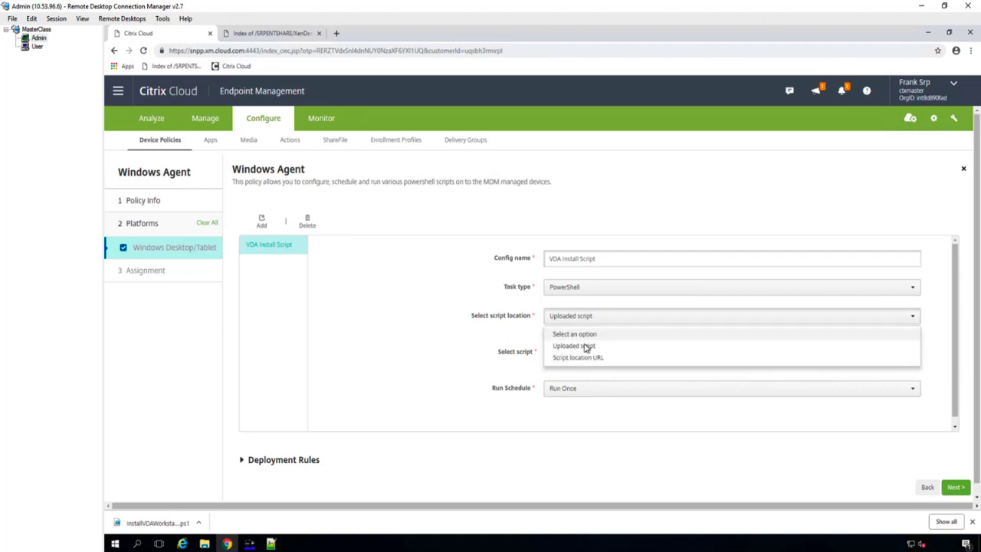
left_click(579, 358)
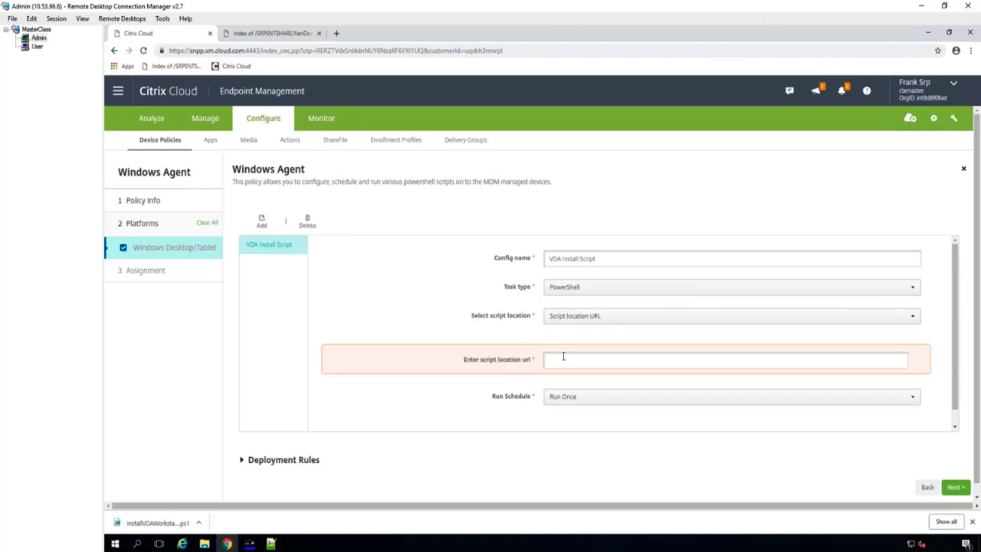
left_click(254, 34)
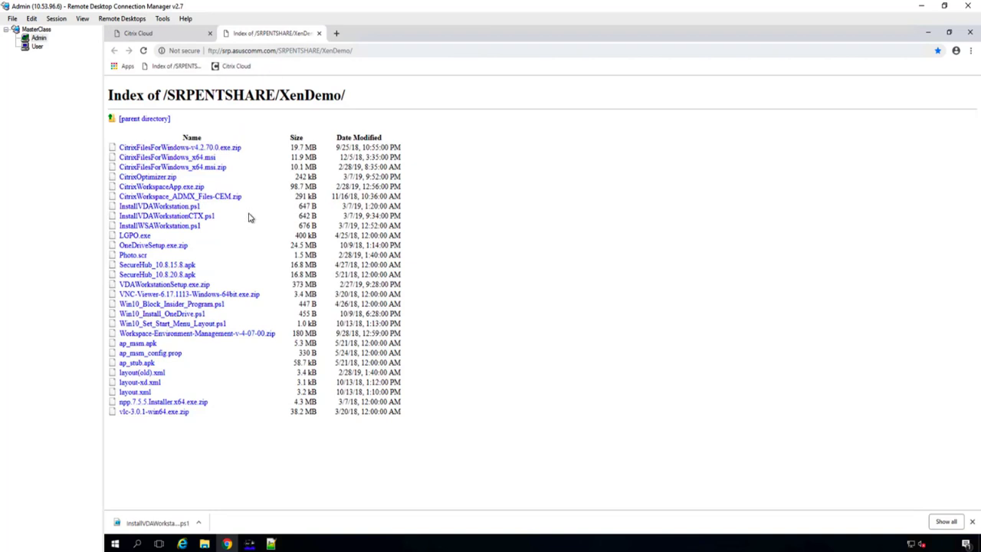
right_click(184, 222)
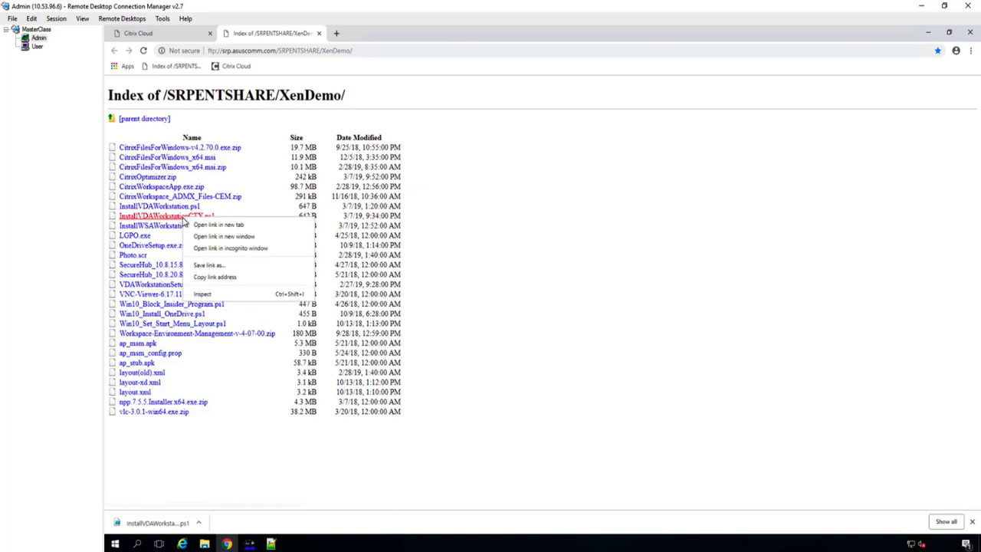
left_click(207, 277)
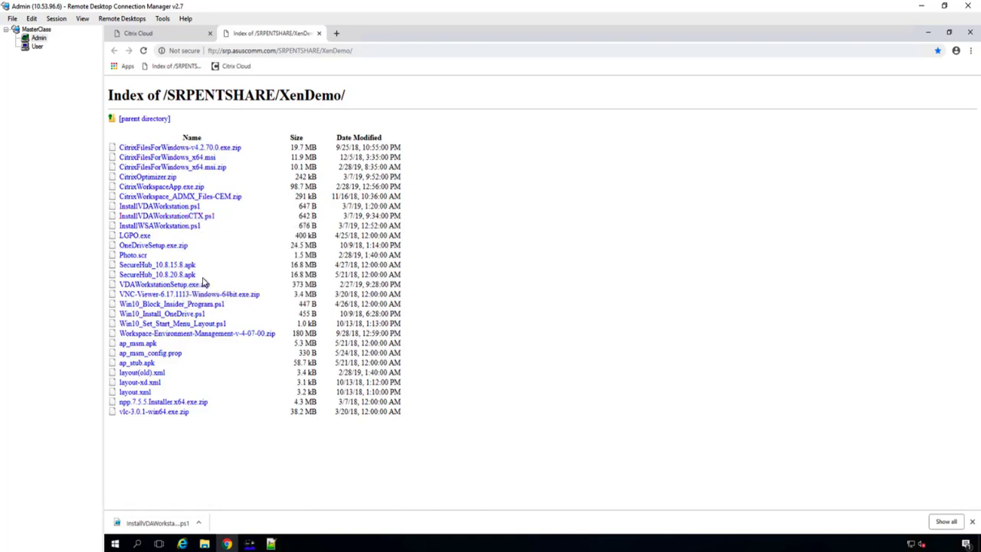
left_click(174, 39)
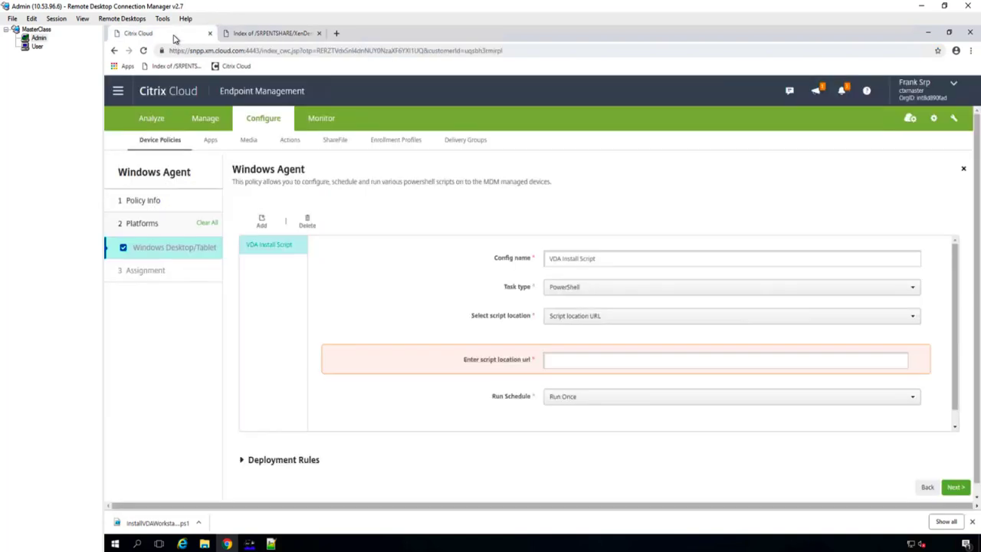
left_click(552, 358)
right_click(552, 360)
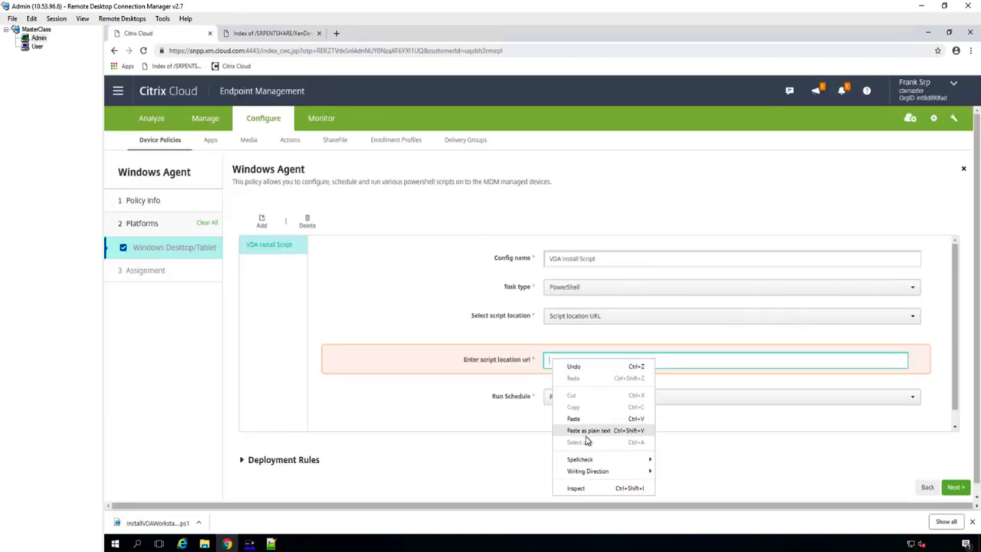
left_click(580, 419)
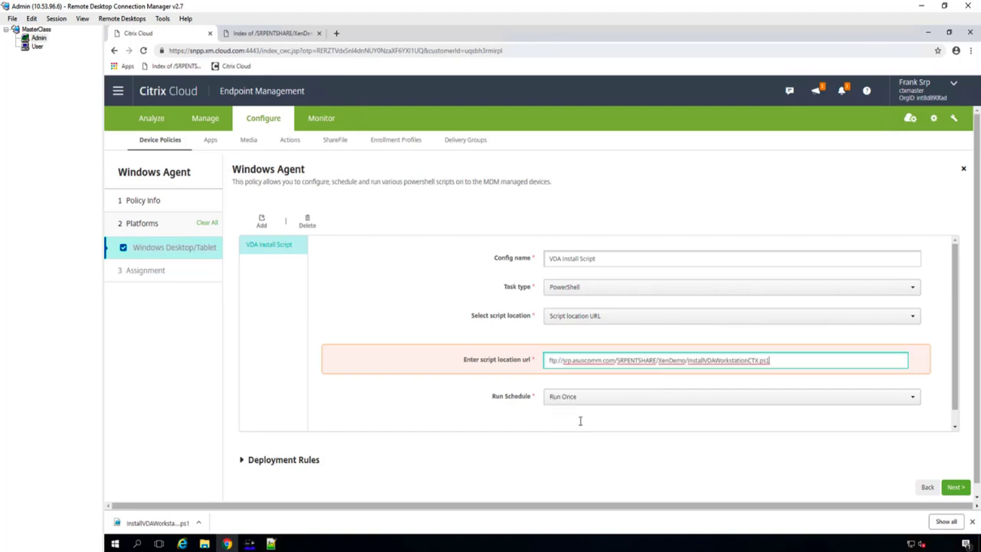
Step: Assign the VDA install policy to the AllUsers delivery group and save it
left_click(957, 488)
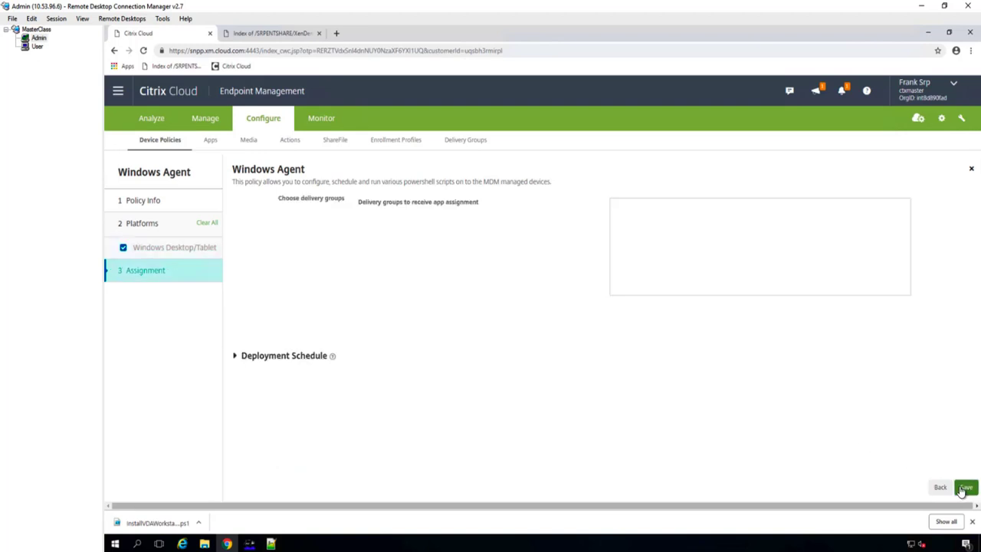
left_click(378, 225)
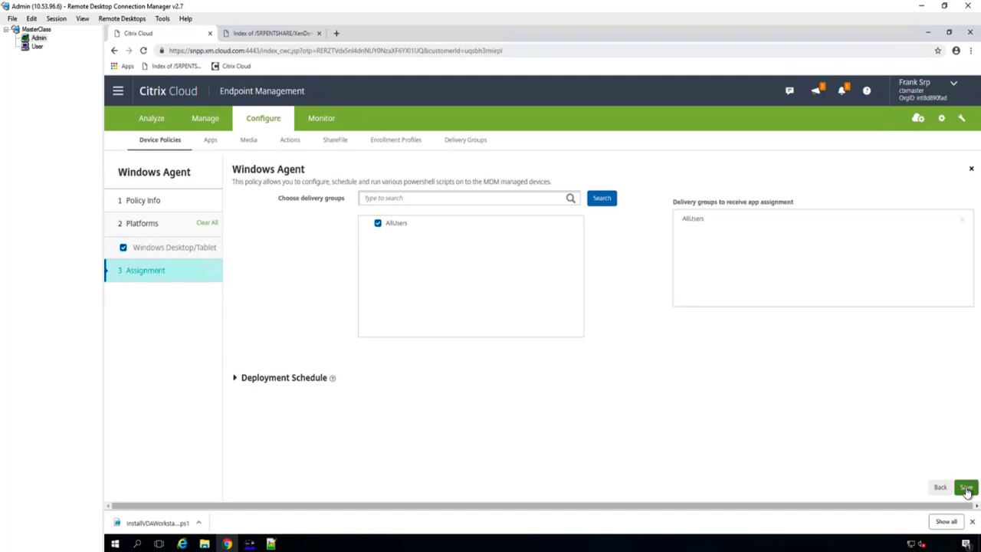
left_click(966, 489)
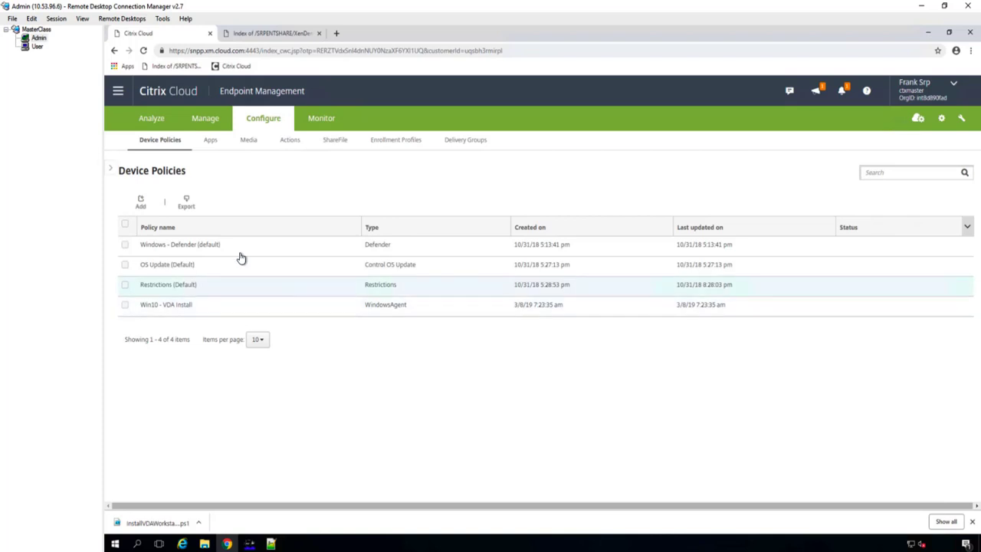
Step: Add an App Configuration device policy from the Windows Desktop/Tablet policies and name it Win10 - Workspace App Config
left_click(142, 205)
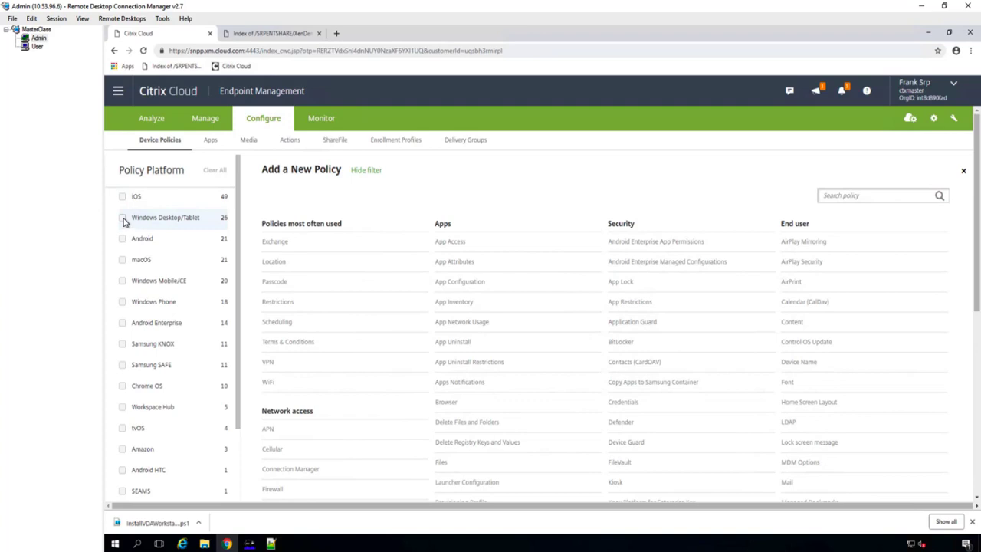
left_click(123, 219)
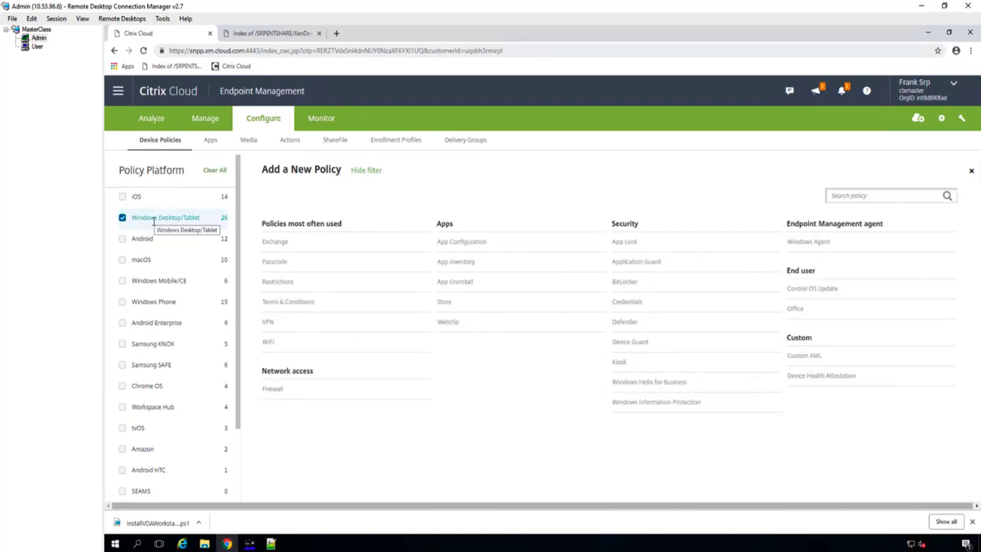
left_click(475, 242)
left_click(438, 210)
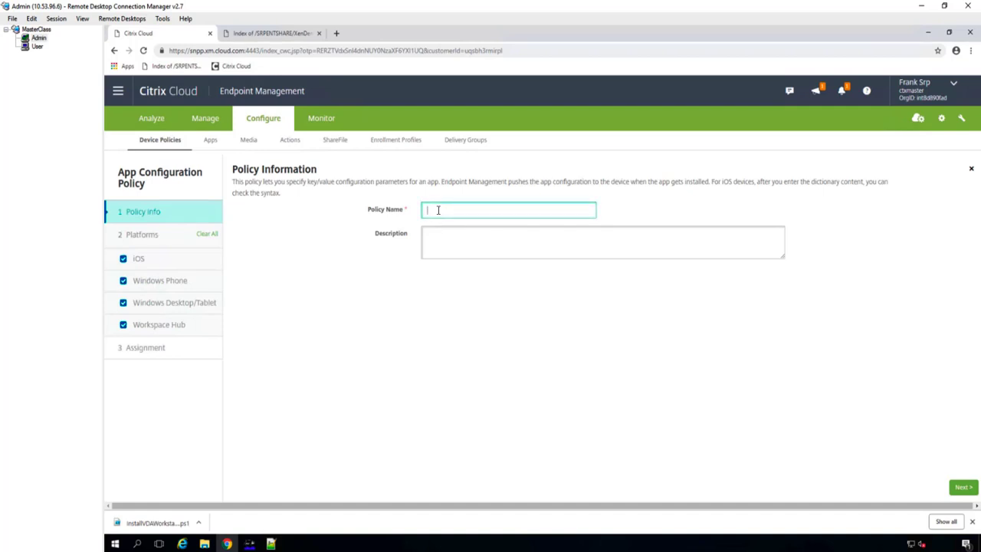
type("Win")
type("10 ")
type("- Wor")
type("k")
type("so")
type("pace ")
type("App Co")
type("nfig")
key("BackSpace")
type("g")
Step: Limit the policy to Windows Desktop/Tablet, set the application type to Win32 App and load CitrixWorkspace_ADMX_Files-CEM as the ADMX file
left_click(207, 235)
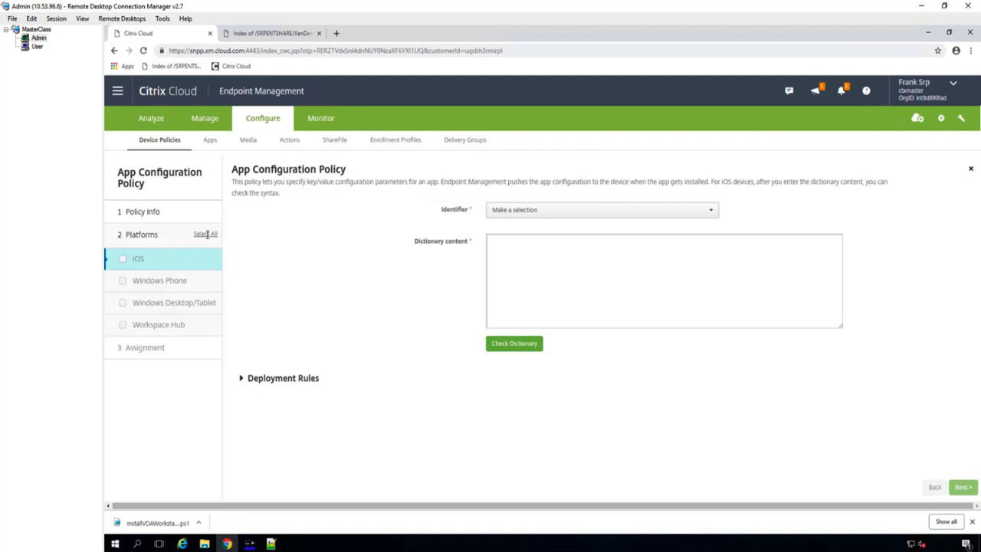
left_click(123, 306)
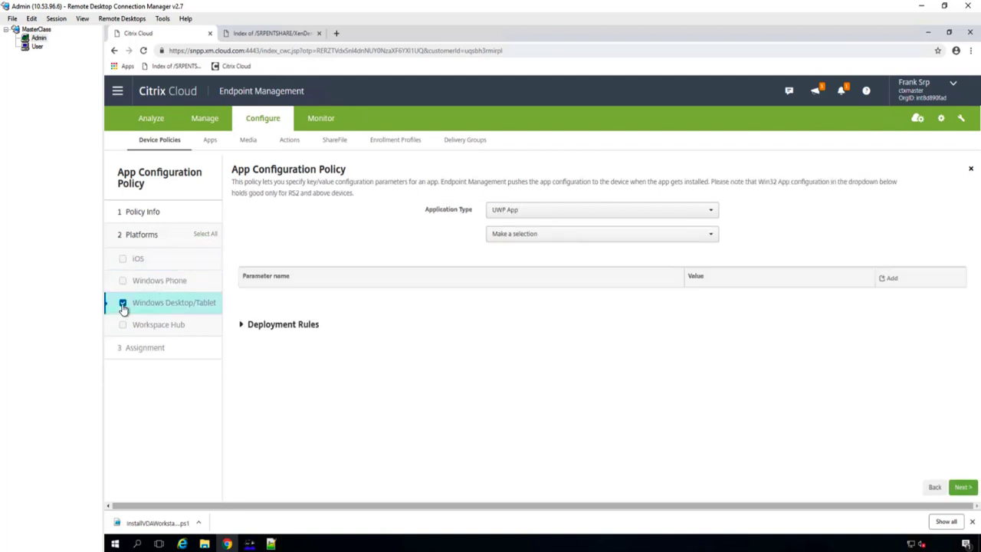
left_click(498, 216)
left_click(503, 240)
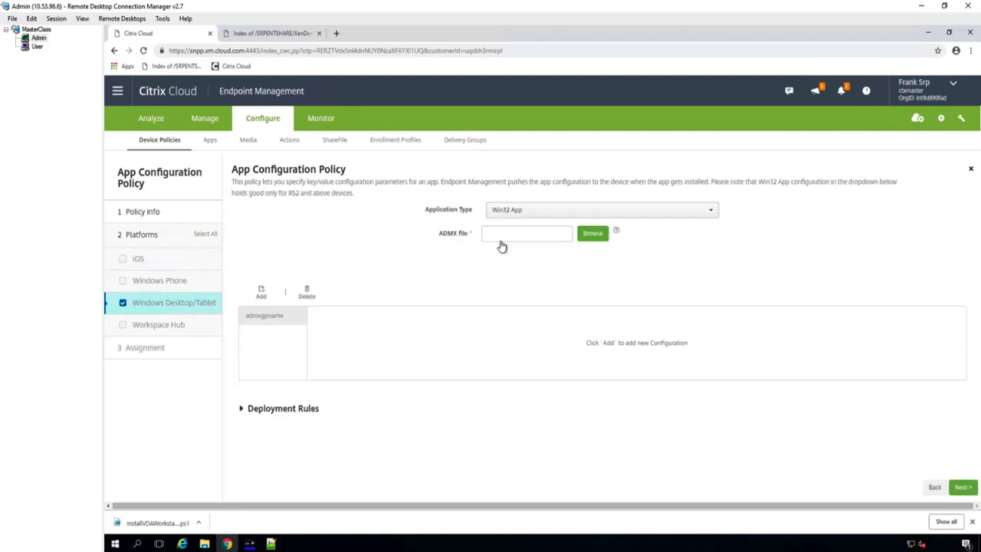
left_click(593, 236)
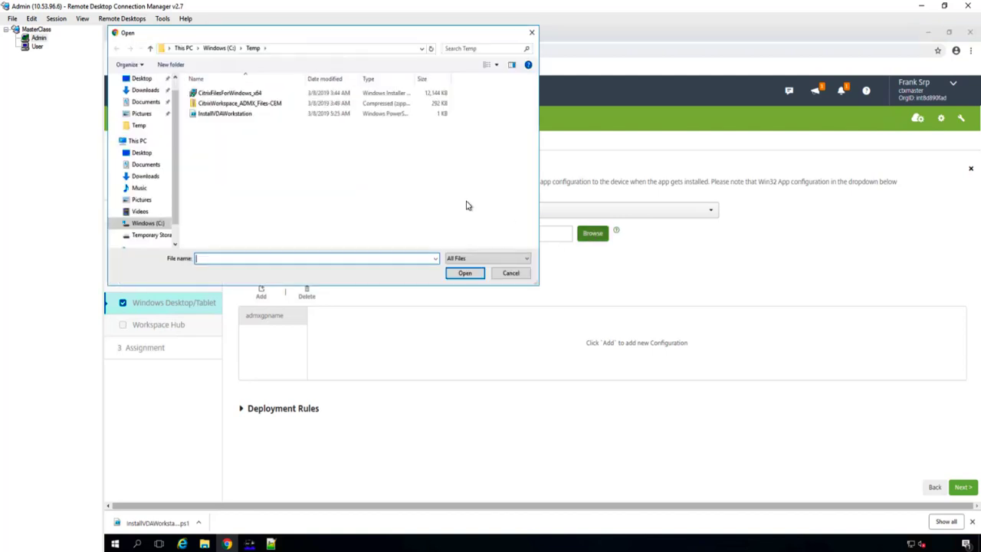
double_click(240, 103)
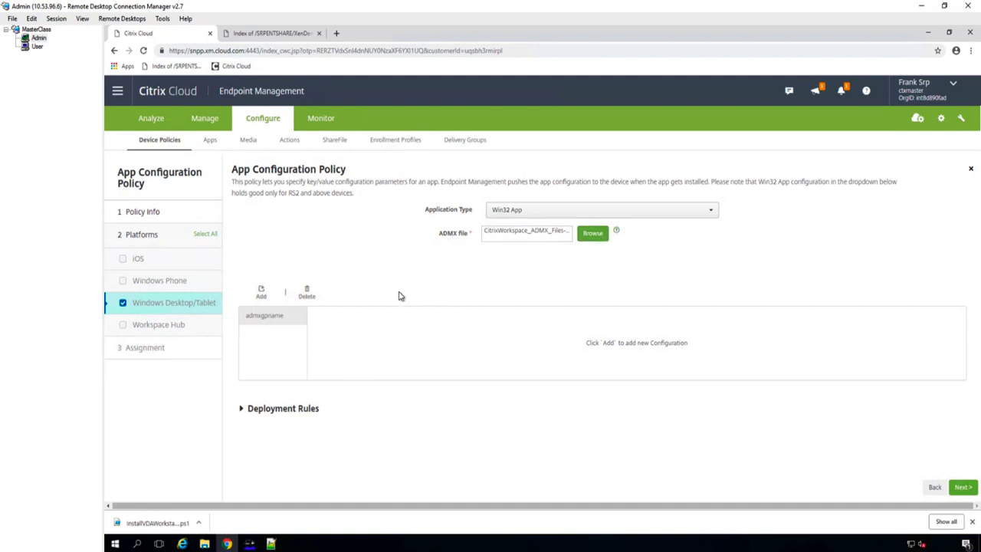
left_click(262, 298)
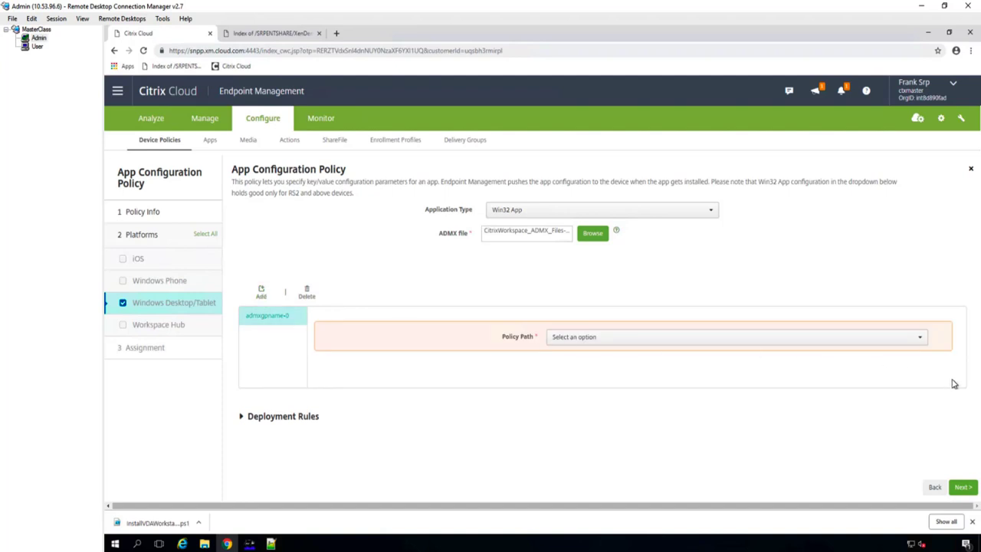
left_click_drag(967, 406, 596, 385)
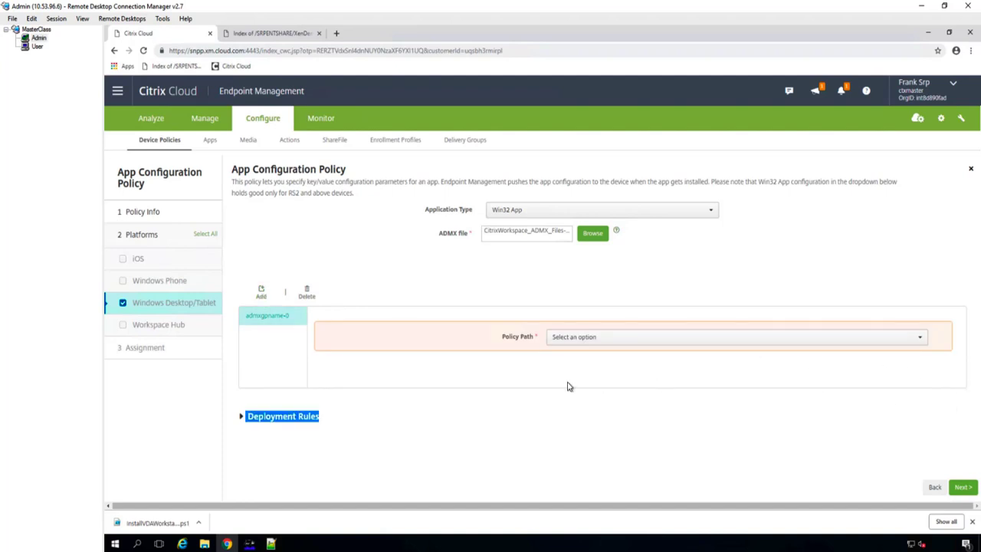
left_click(651, 340)
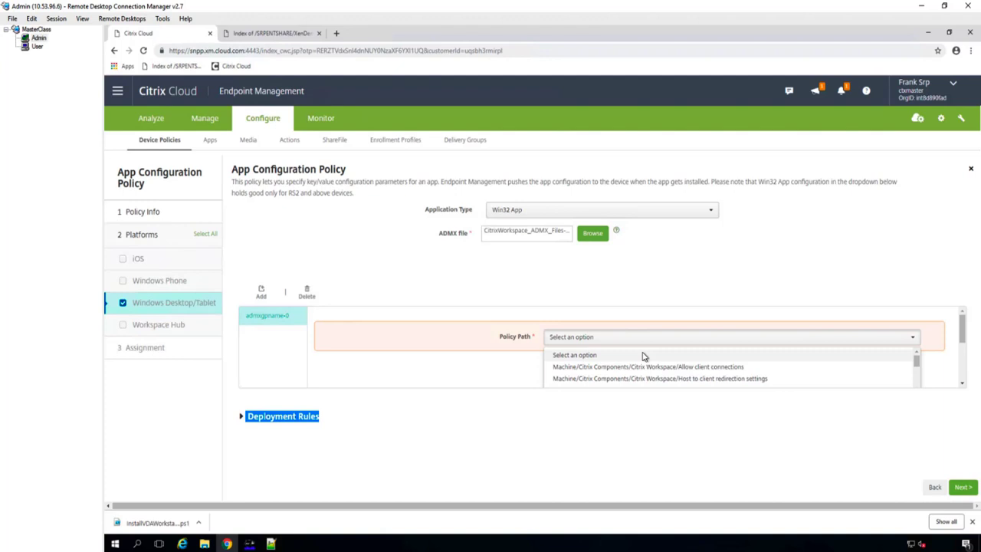
scroll(682, 365, "down", 1)
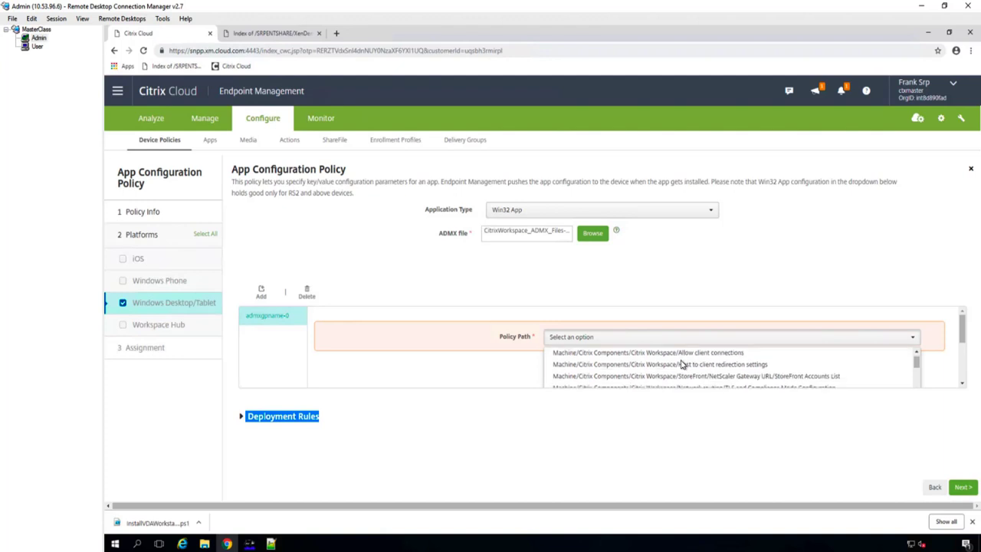
scroll(682, 365, "down", 2)
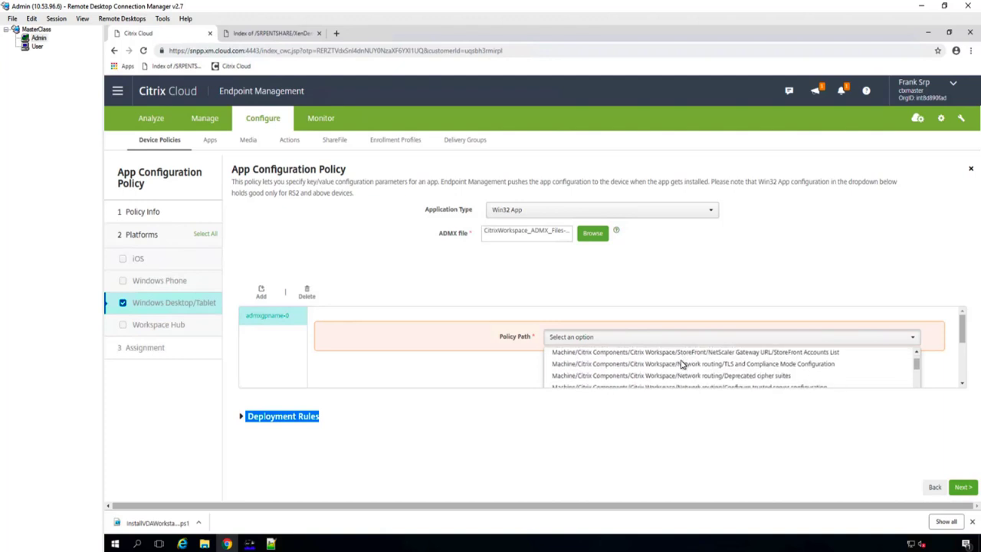
left_click(699, 354)
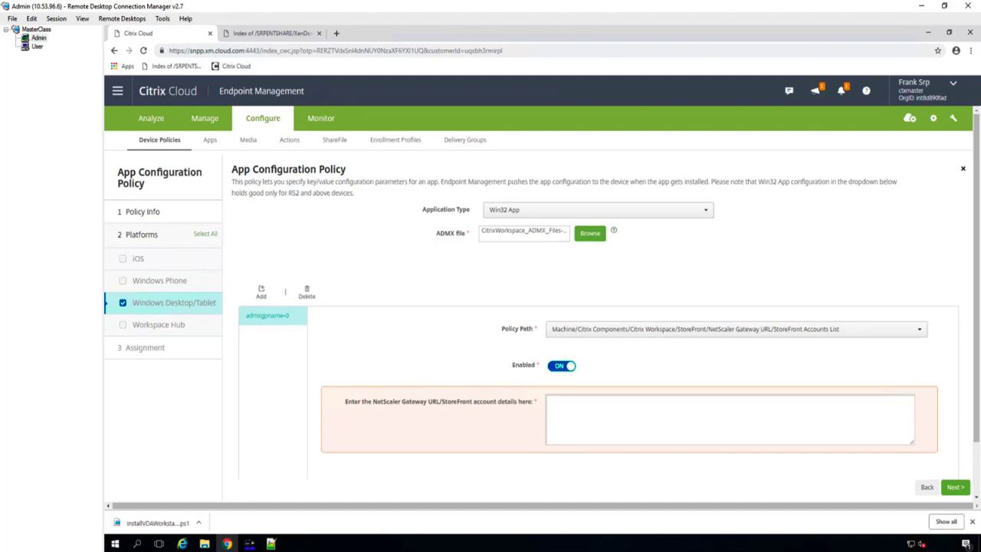
left_click(564, 420)
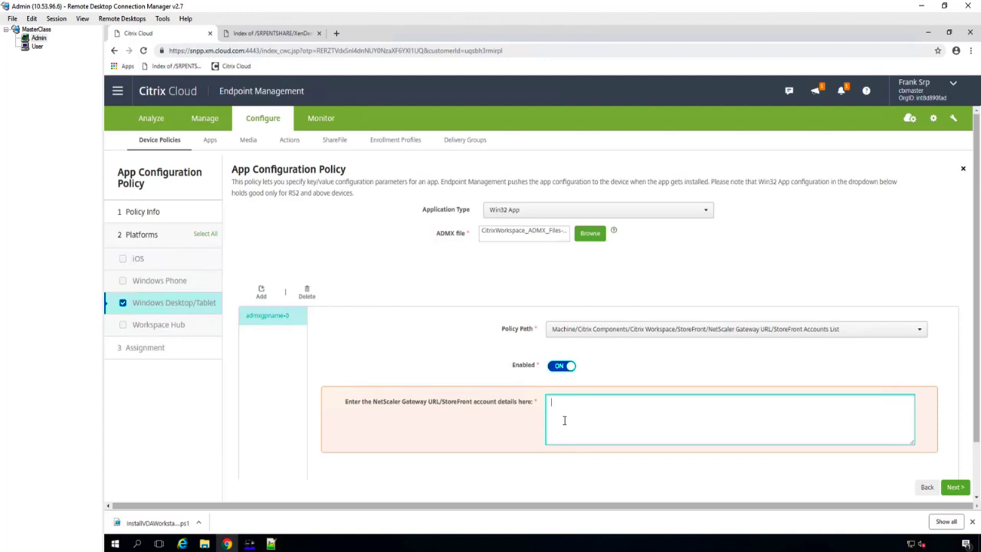
type("STORE1&#xF000;CTXWorkspace;https://ctxmaster.cloud.com/citrix/store/discovery#Store;On;Store WorkSpace")
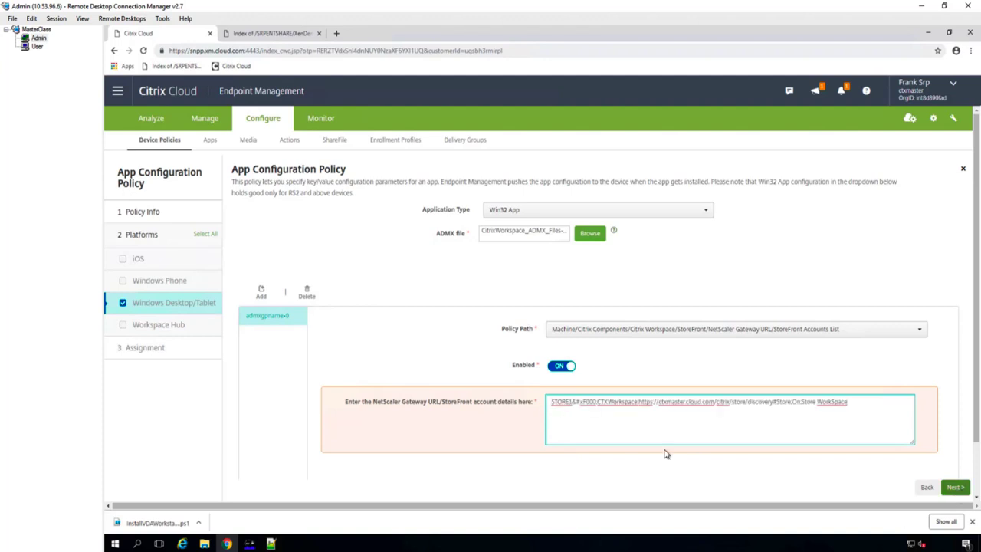
Step: Add a configuration for the machine-level Allow client connections policy, turn on Enabled and Enable client, and set the minimum client version to 18009
left_click(261, 294)
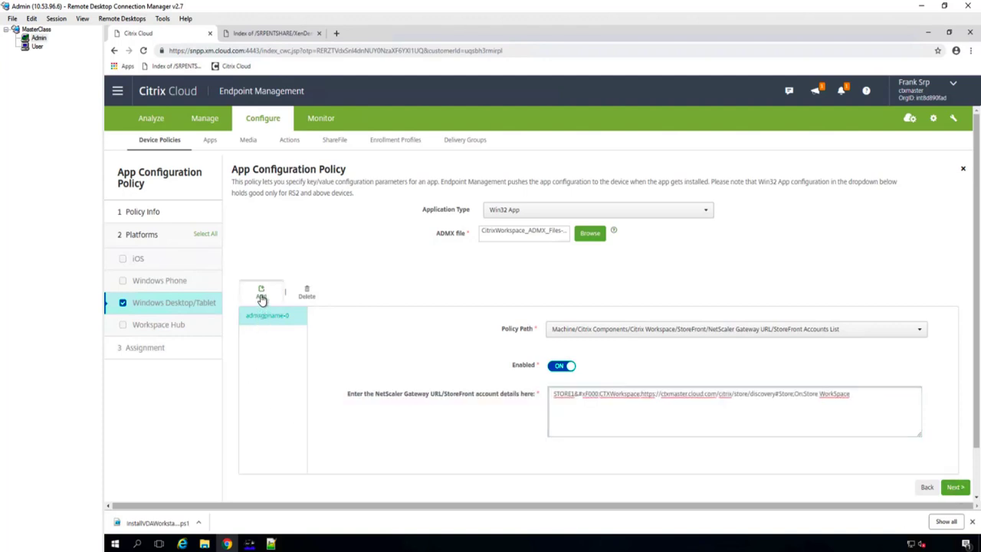
left_click(556, 338)
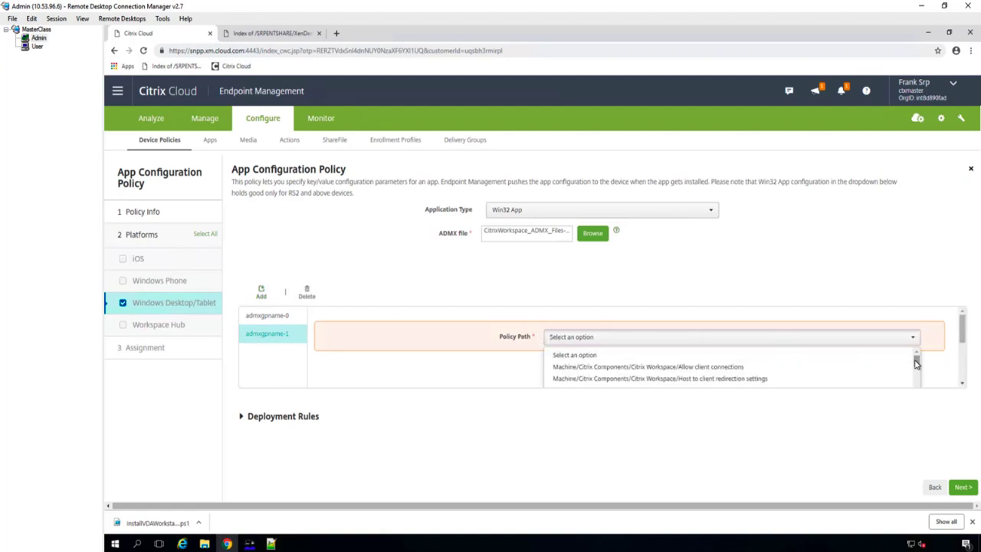
left_click(692, 368)
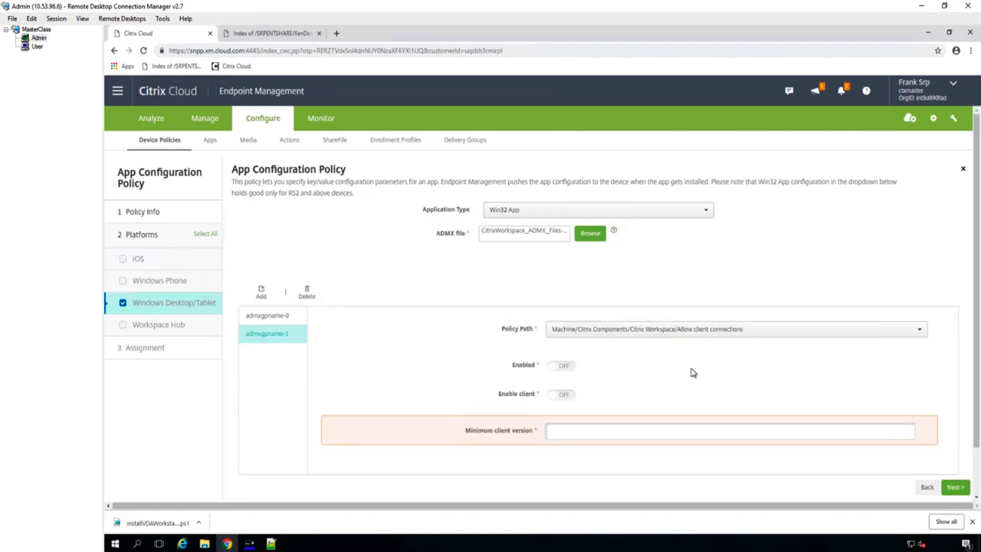
left_click(563, 367)
left_click(563, 396)
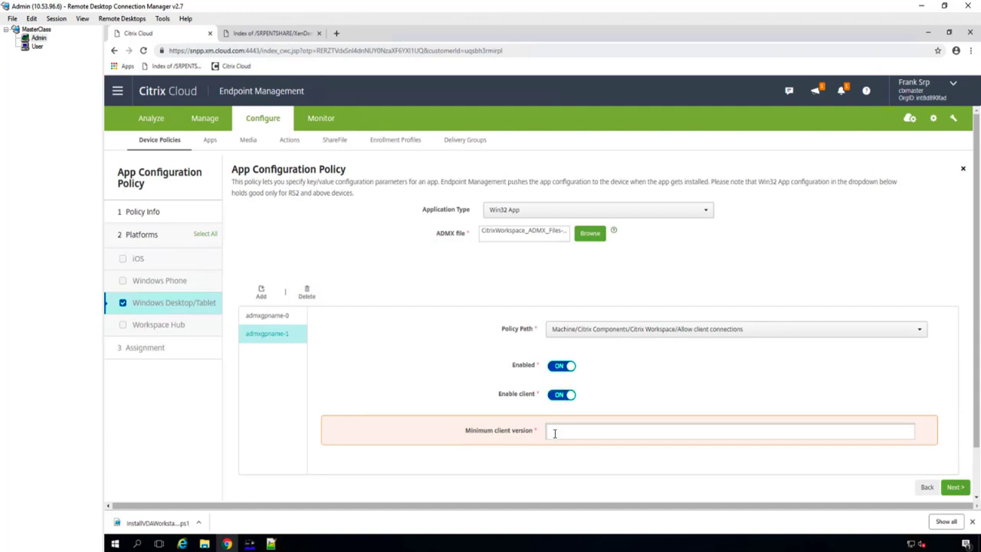
left_click(553, 433)
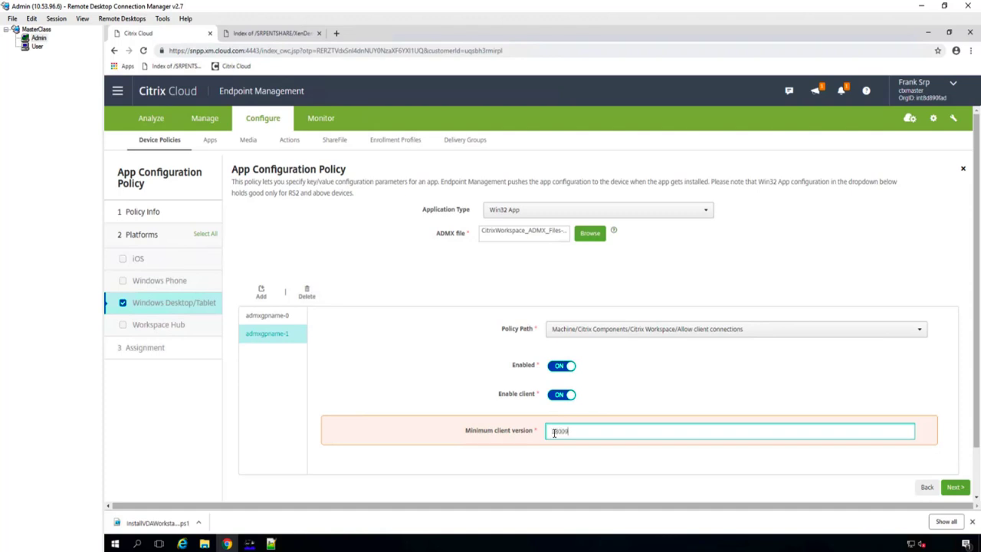
Step: Assign the Workspace app configuration policy to the AllUsers delivery group and save it
left_click(956, 488)
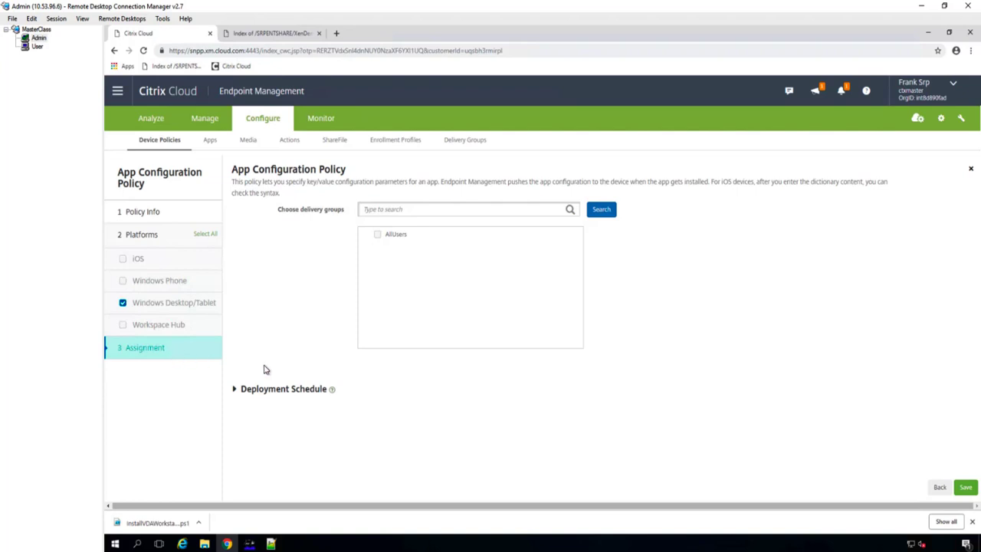
left_click(377, 235)
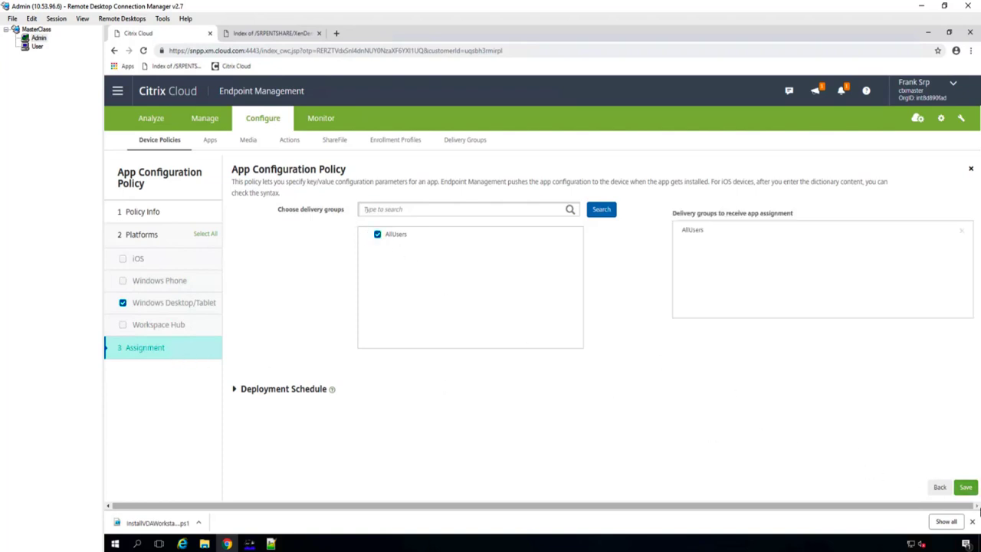
left_click(965, 488)
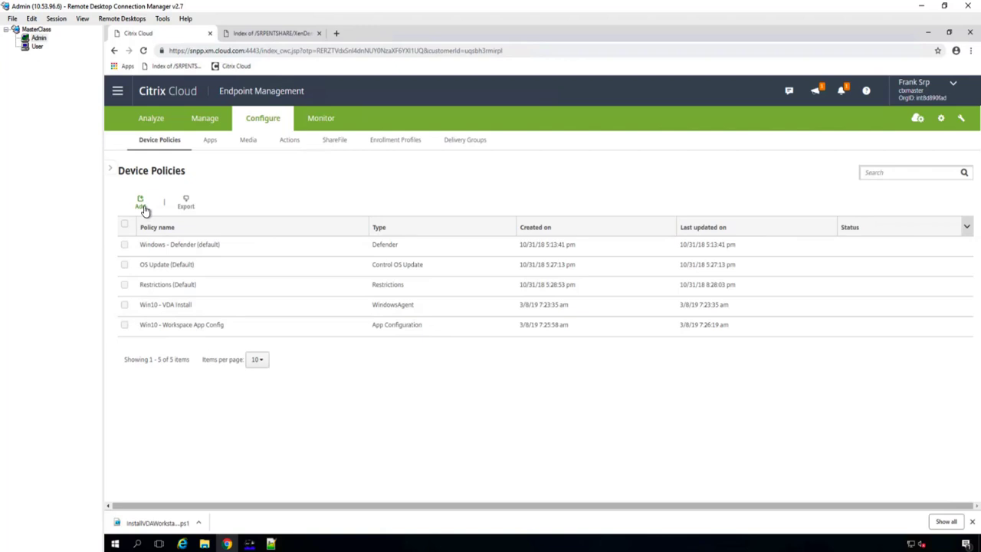
Step: Add a new Enterprise app and enter a name for the Citrix app
left_click(213, 143)
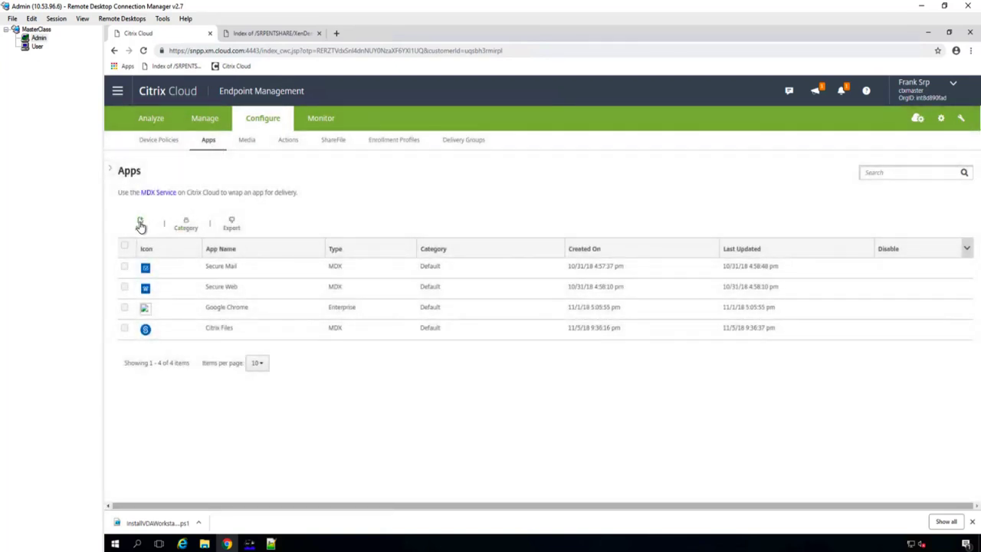
left_click(140, 223)
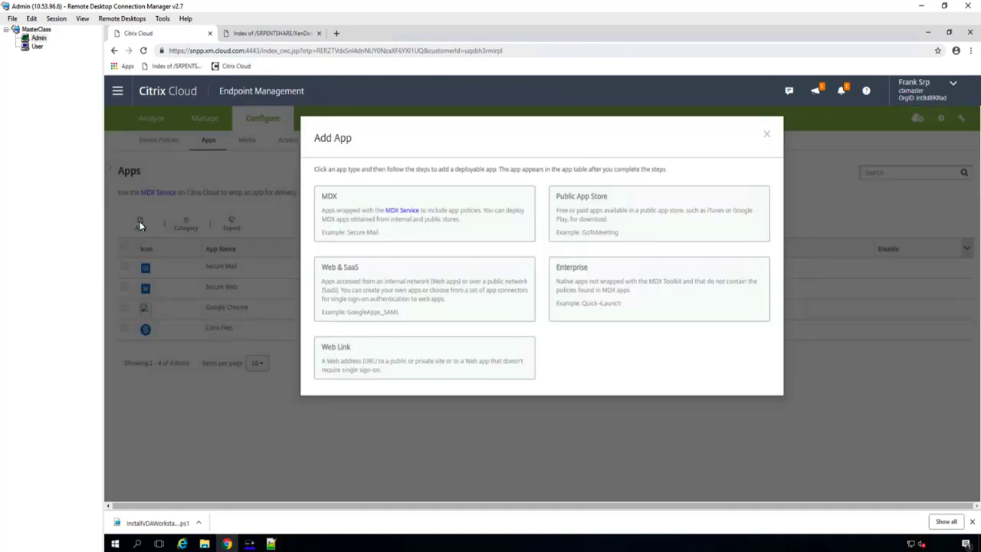
left_click(604, 296)
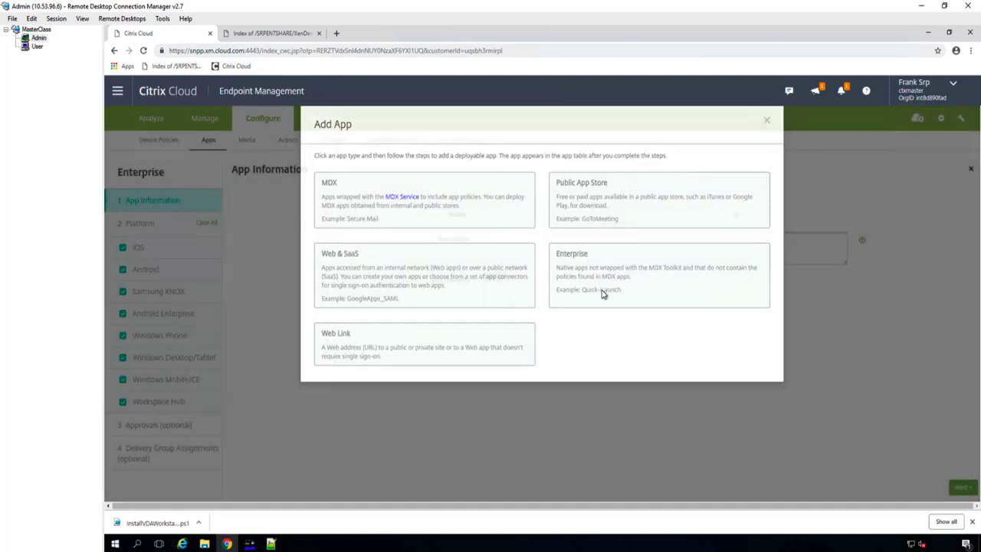
left_click(499, 217)
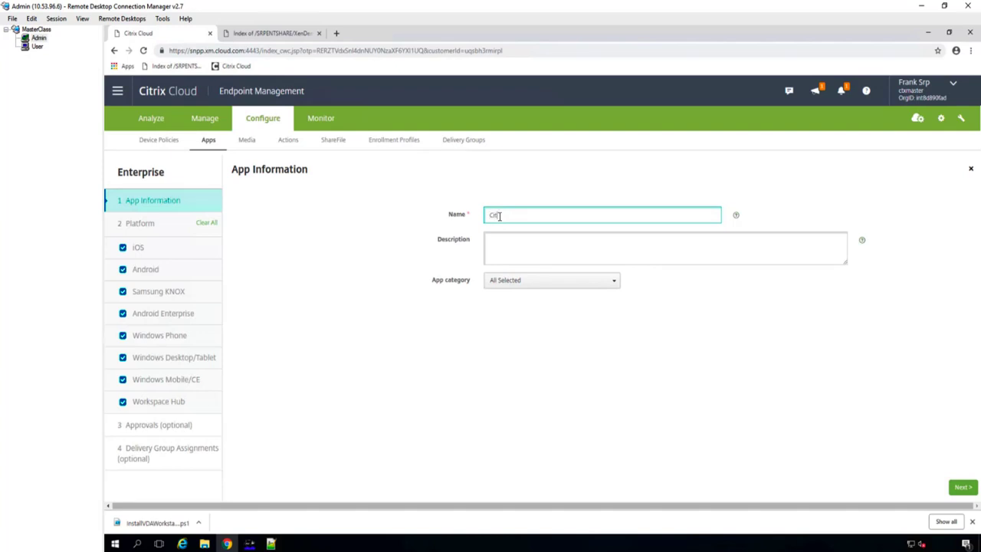
type("Citrix")
type("ws")
Step: Limit the app to the Windows Desktop/Tablet platform and upload the CitrixFilesForWindows_x64 installer from the Temp folder
left_click(208, 224)
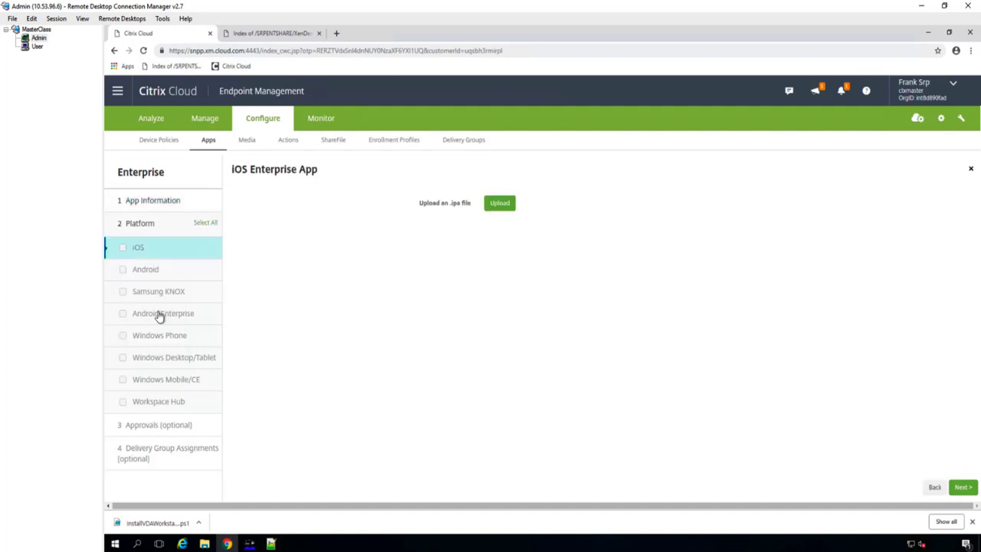
left_click(123, 359)
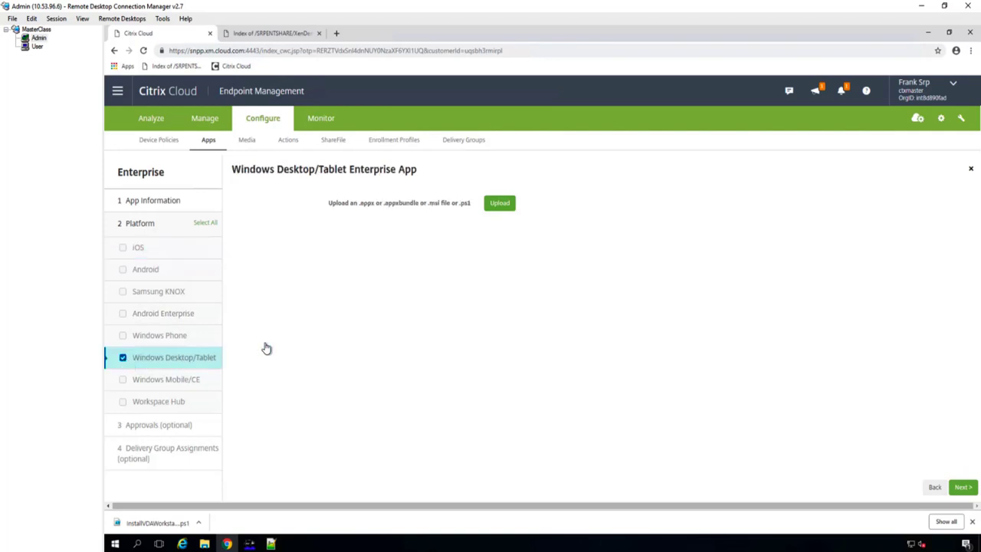
left_click(499, 205)
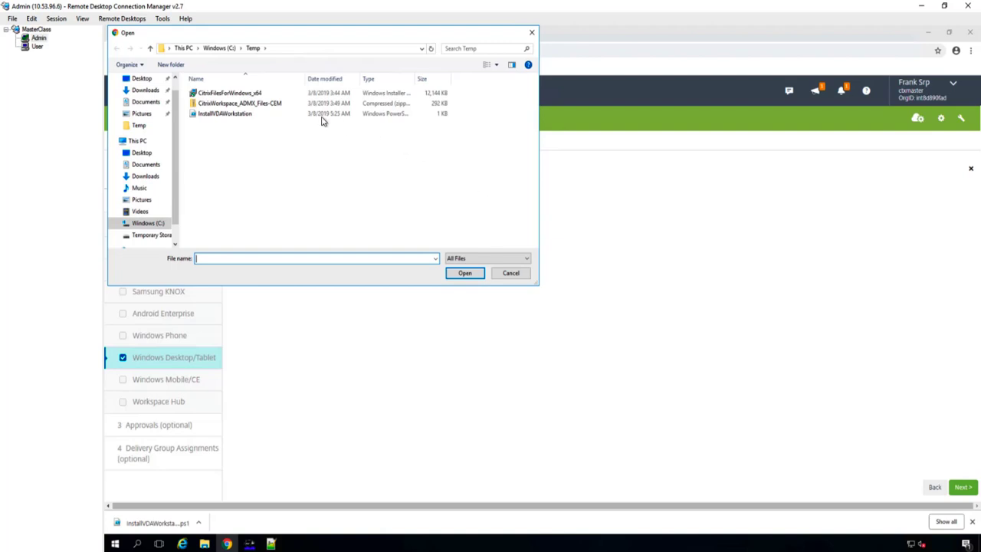
left_click(242, 95)
left_click(462, 276)
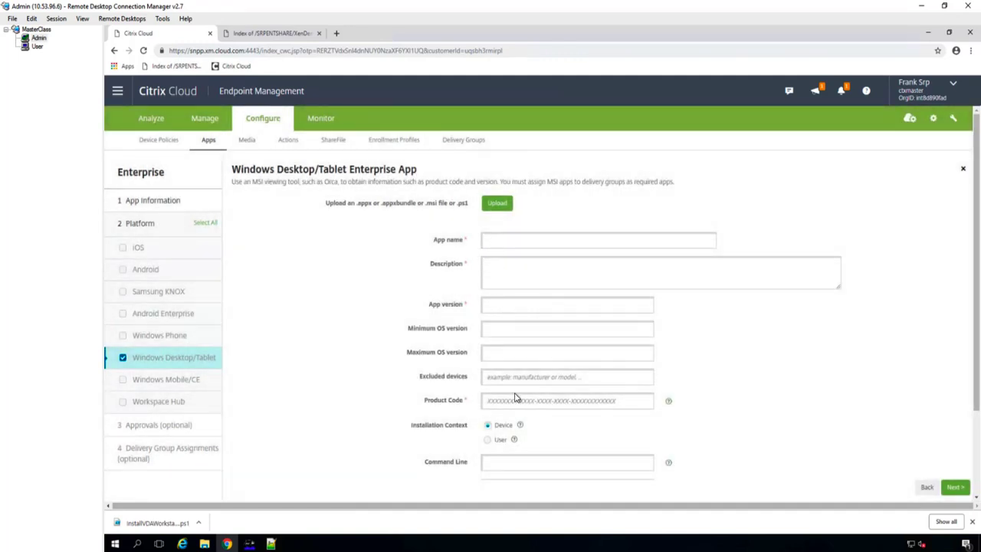
Step: Set the app's description to Citrix Files for Windows
left_click(491, 270)
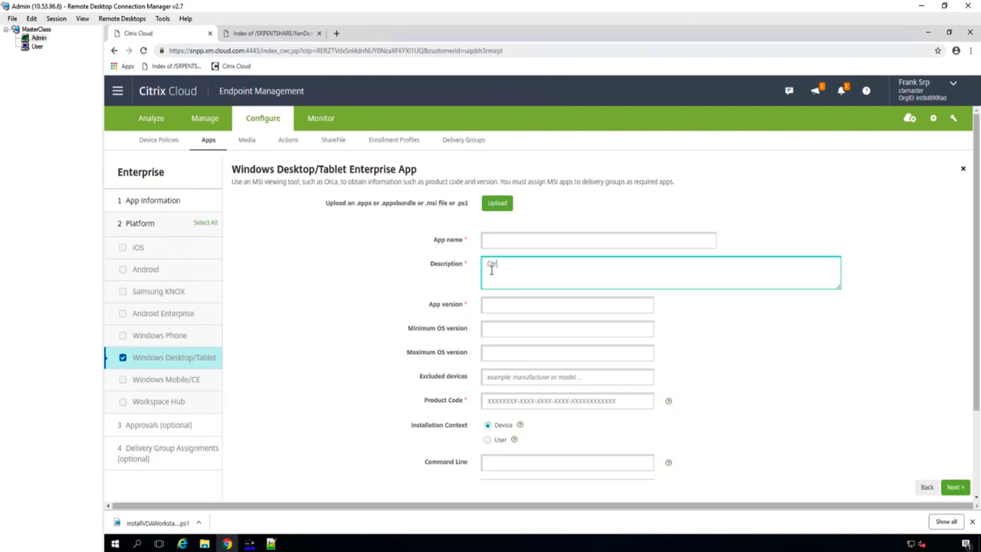
type("Citrix Files for Windows")
Step: Switch to Orca, copy the ProductName value Citrix Files from the installer's Property table, and paste it as the app name in Endpoint Management
left_click(492, 241)
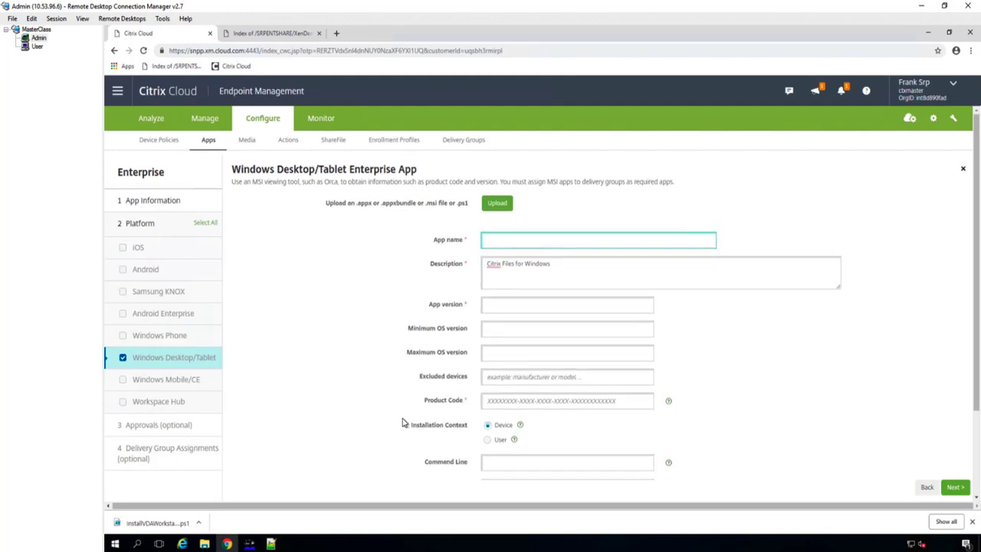
mouse_move(250, 546)
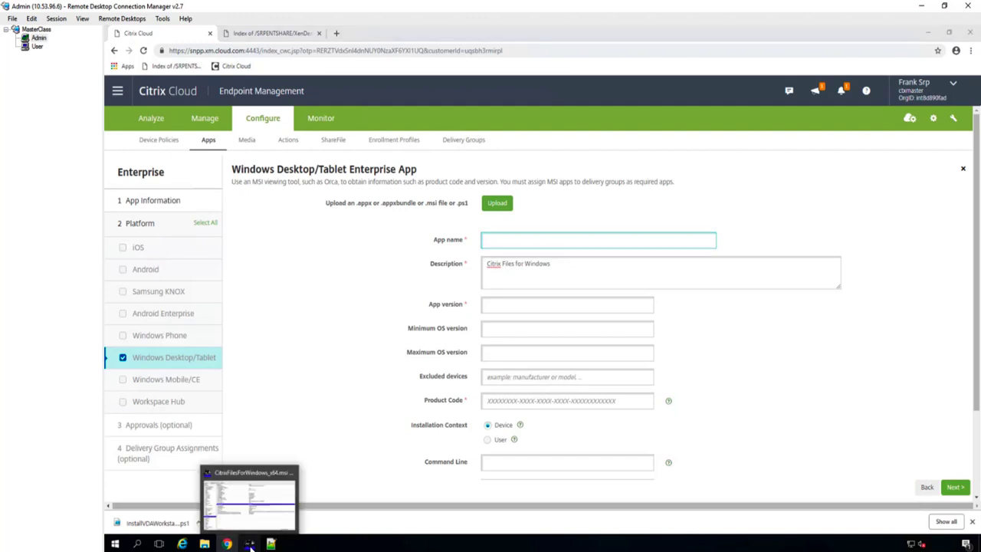
left_click(251, 544)
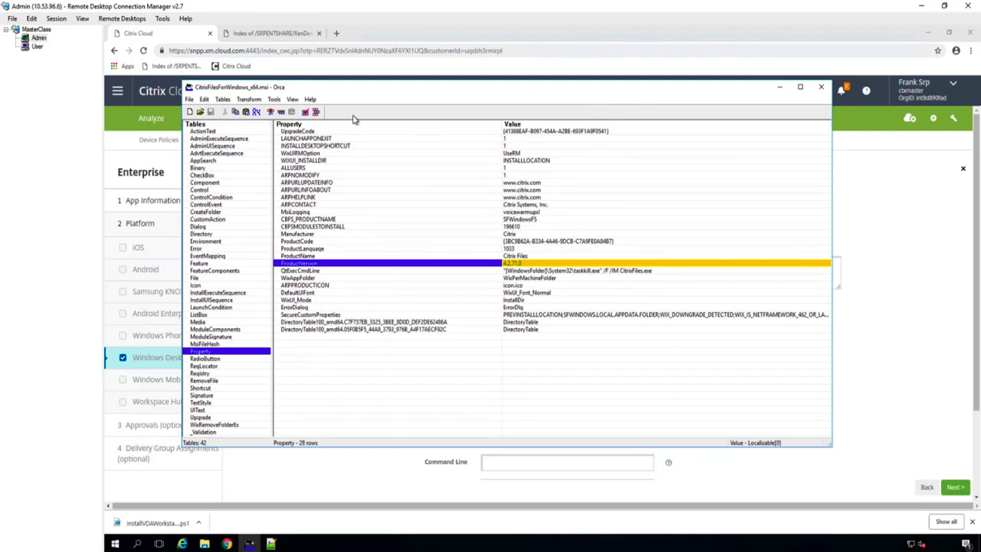
left_click(540, 257)
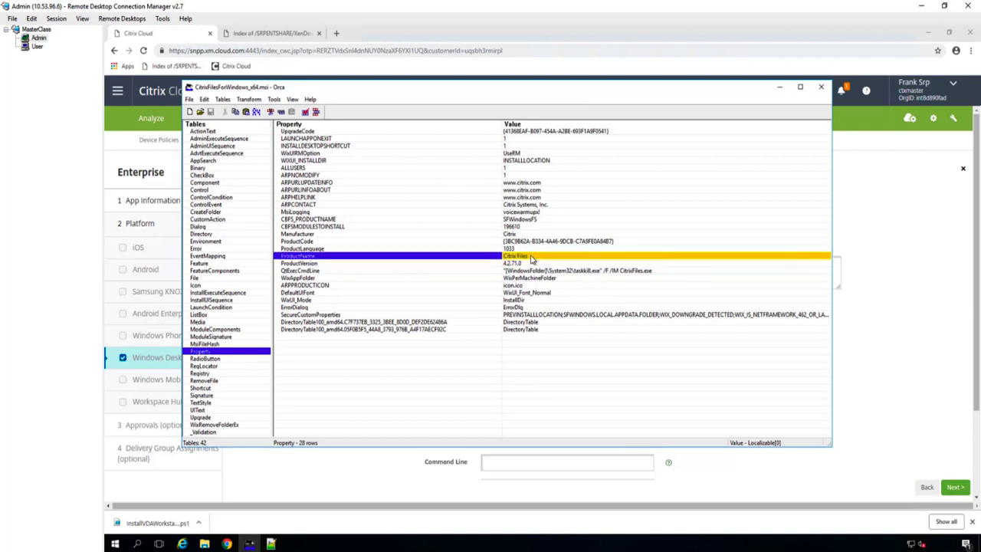
left_click(532, 257)
left_click_drag(536, 256, 504, 256)
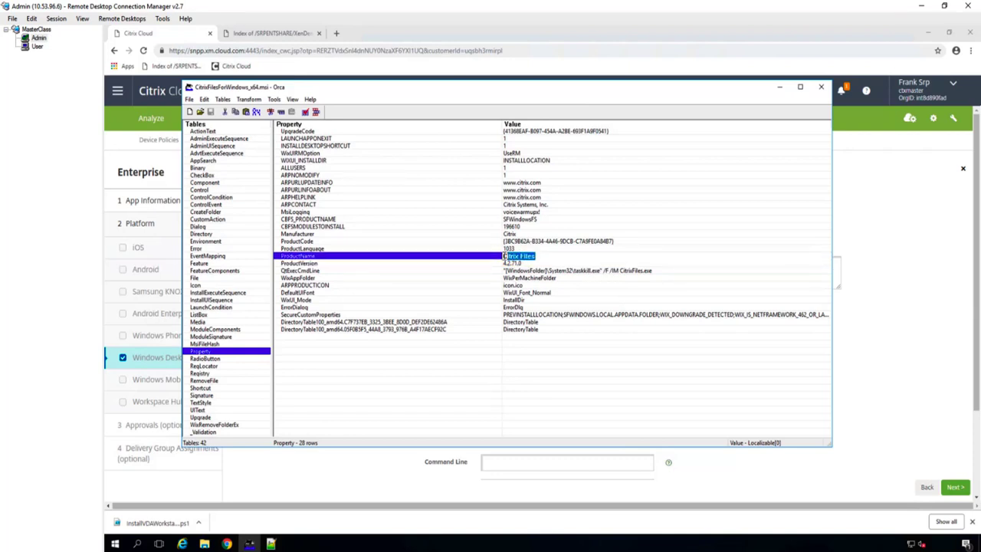
right_click(509, 257)
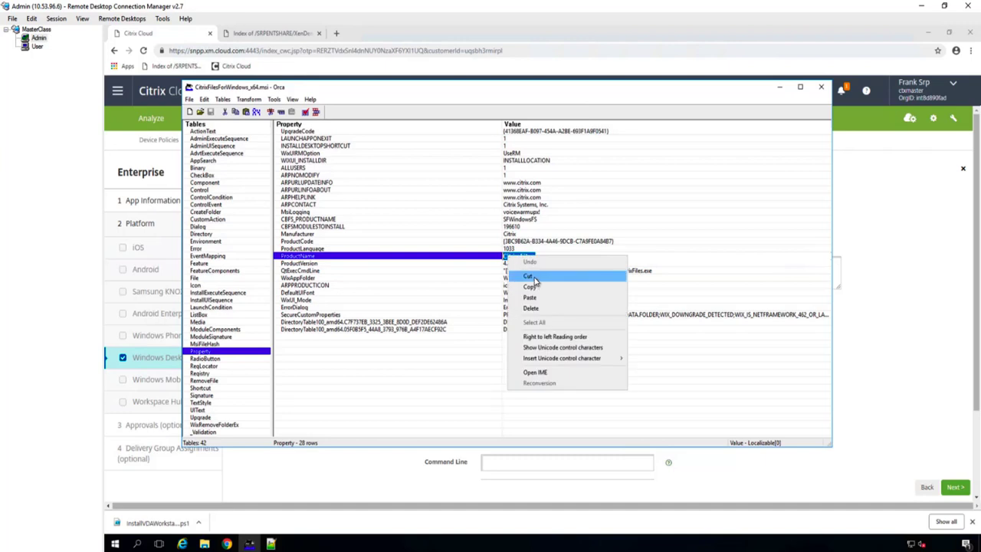
left_click(535, 290)
left_click(918, 305)
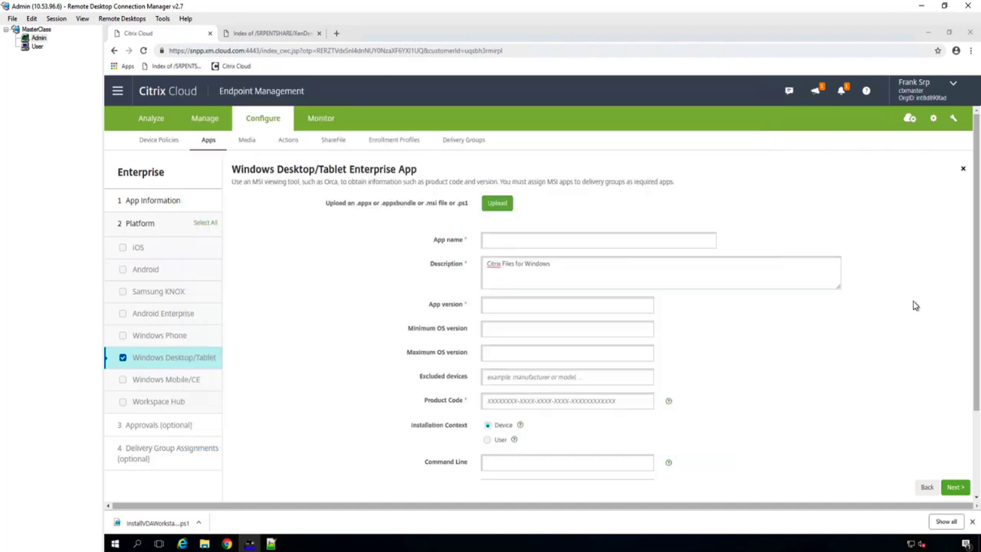
right_click(516, 241)
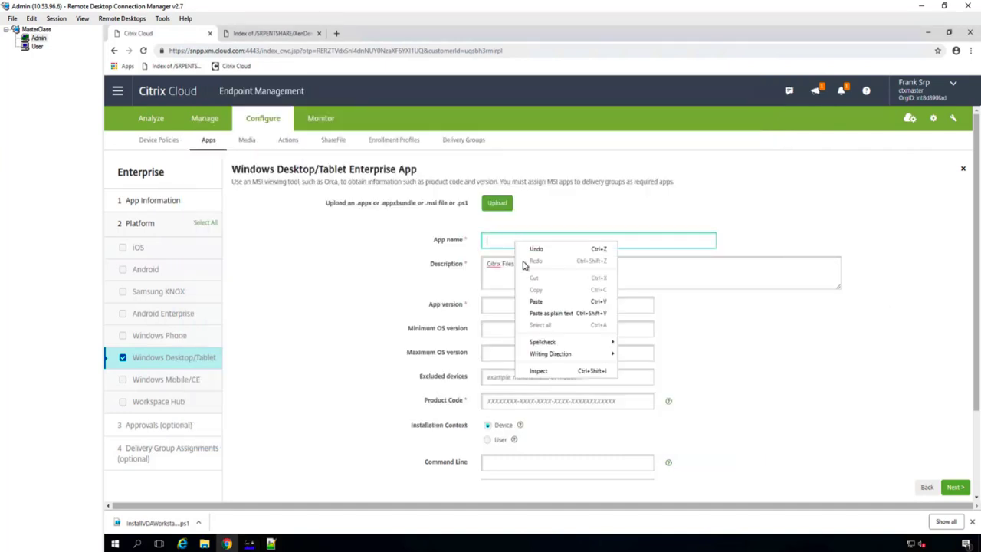
left_click(537, 302)
Step: Copy the ProductVersion value 4.2.71.0 from the Property table in Orca and paste it as the app version in Endpoint Management
left_click(539, 304)
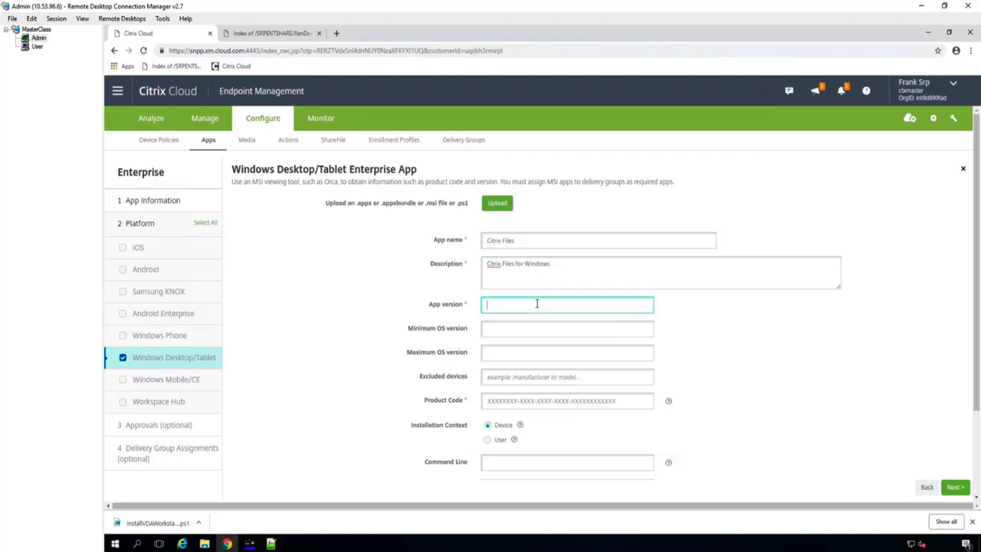
left_click(250, 543)
double_click(527, 263)
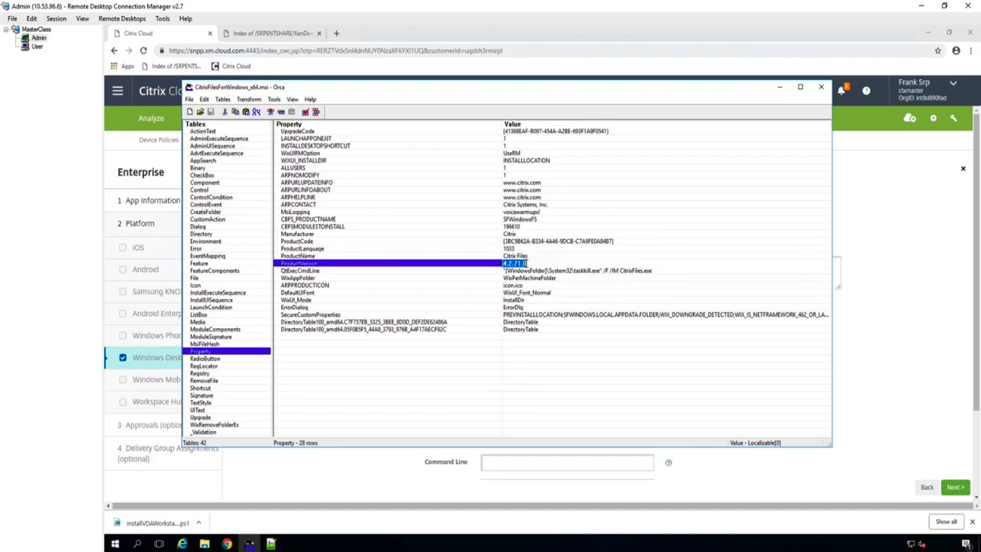
left_click_drag(531, 263, 503, 265)
right_click(508, 264)
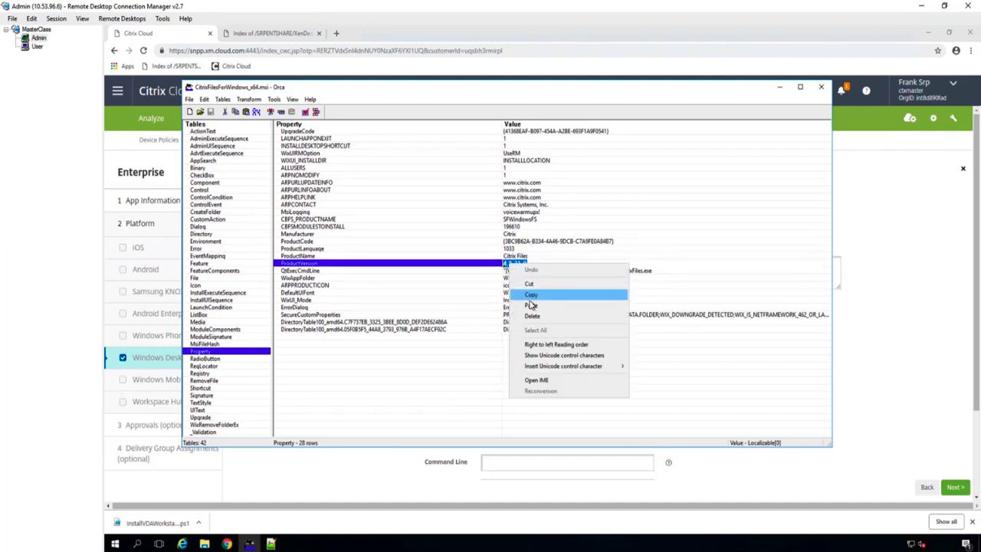
left_click(532, 295)
left_click(882, 319)
left_click(507, 307)
right_click(516, 308)
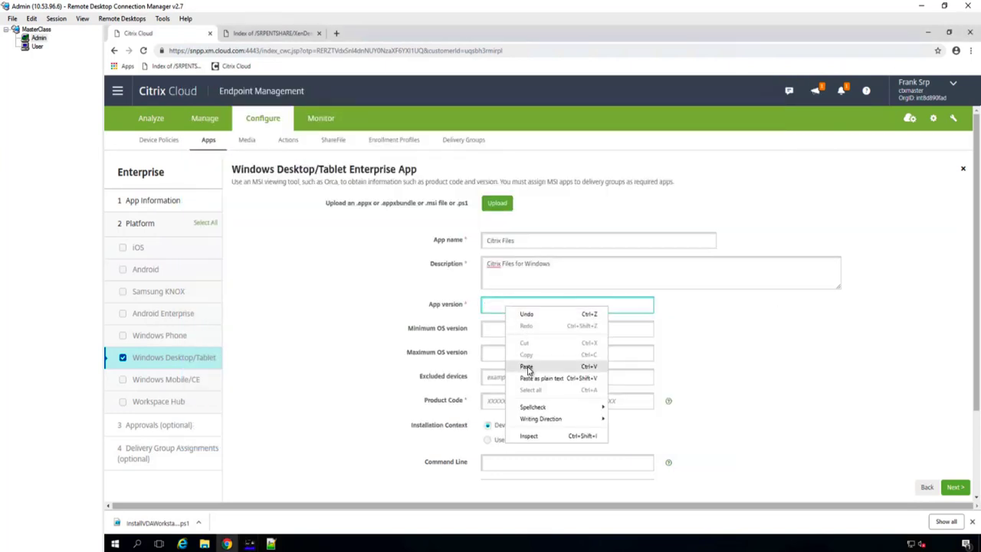
left_click(527, 367)
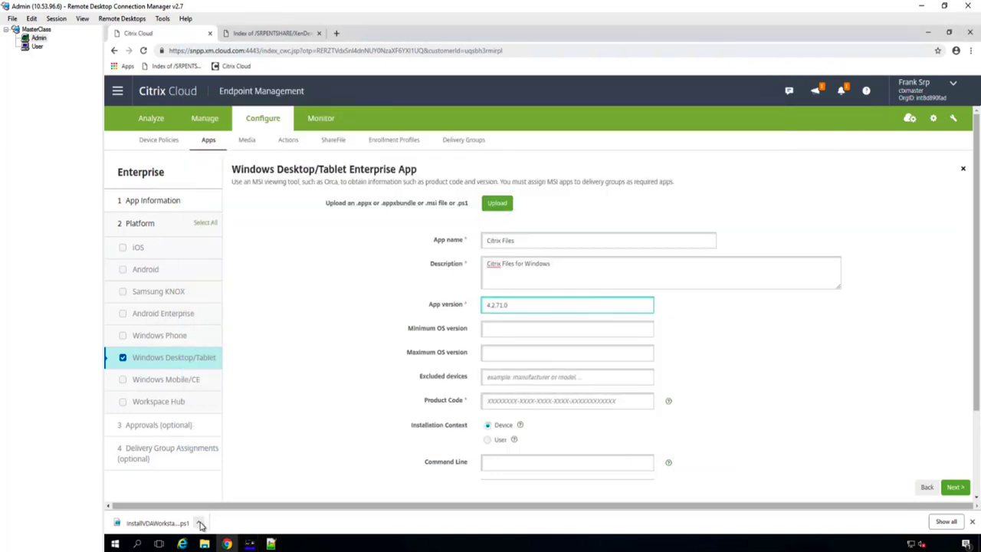
Step: Copy the ProductCode value without its braces from Orca, paste it as the app's product code in Endpoint Management, and continue to the approvals page
left_click(249, 544)
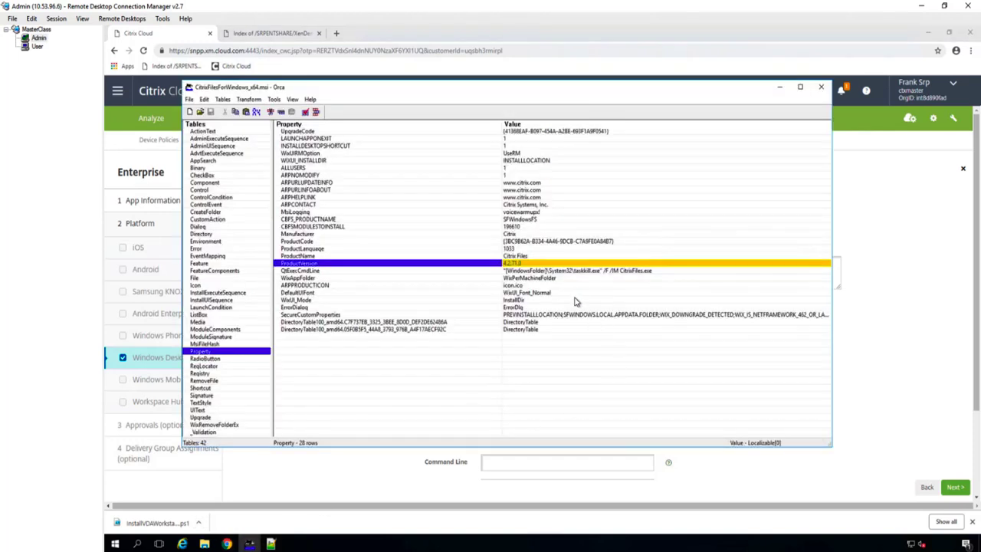
left_click(580, 242)
left_click(579, 242)
left_click_drag(638, 241, 507, 243)
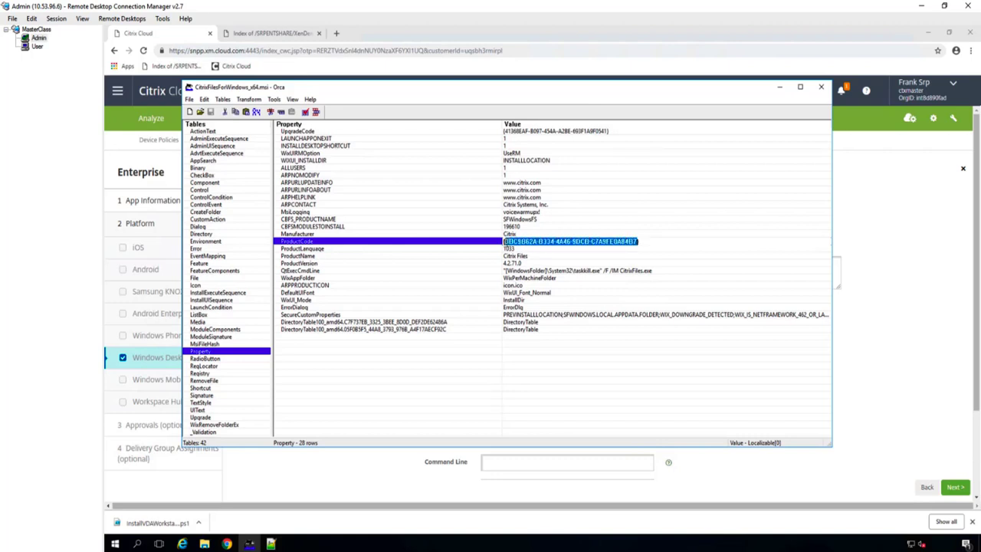
right_click(506, 243)
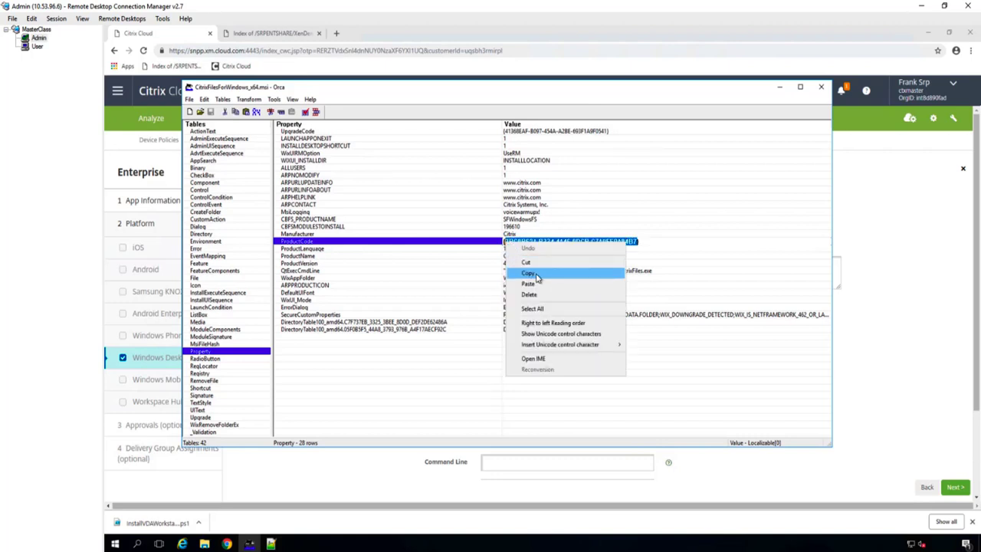
left_click(539, 275)
left_click(852, 308)
left_click(501, 404)
right_click(502, 406)
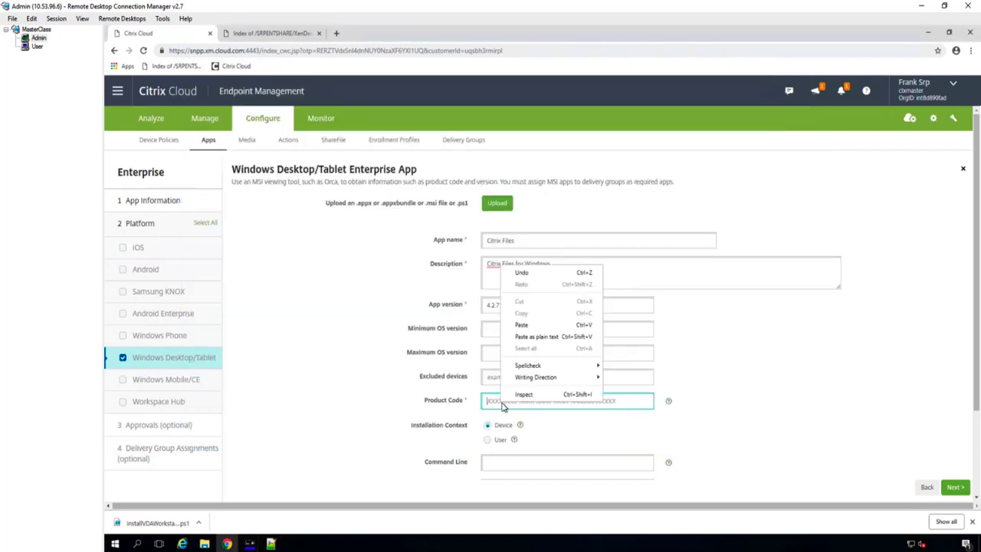
left_click(521, 325)
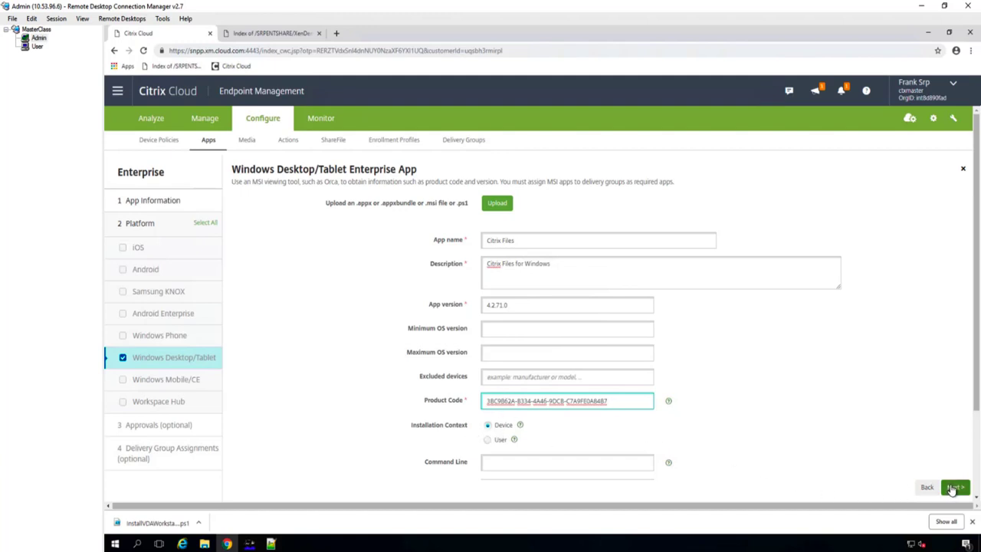
left_click(953, 489)
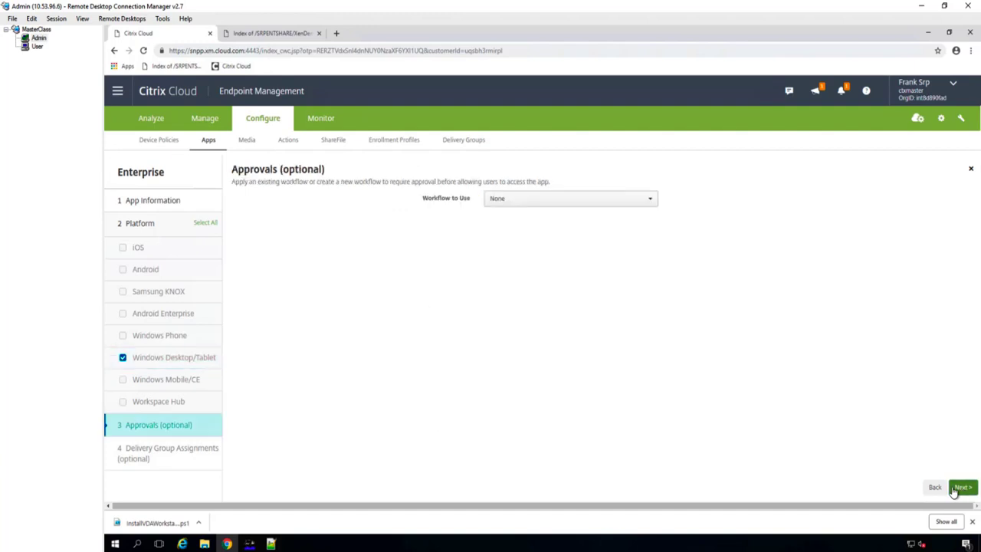
Step: Finish the Citrix Files for Windows enterprise app with no approval workflow and no delivery group assignment, and save it
left_click(954, 489)
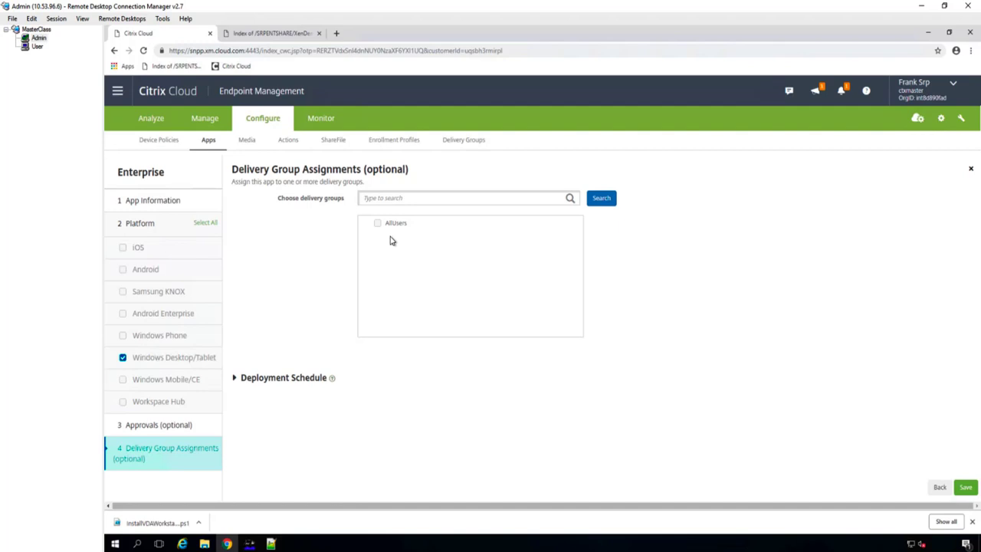
left_click(968, 492)
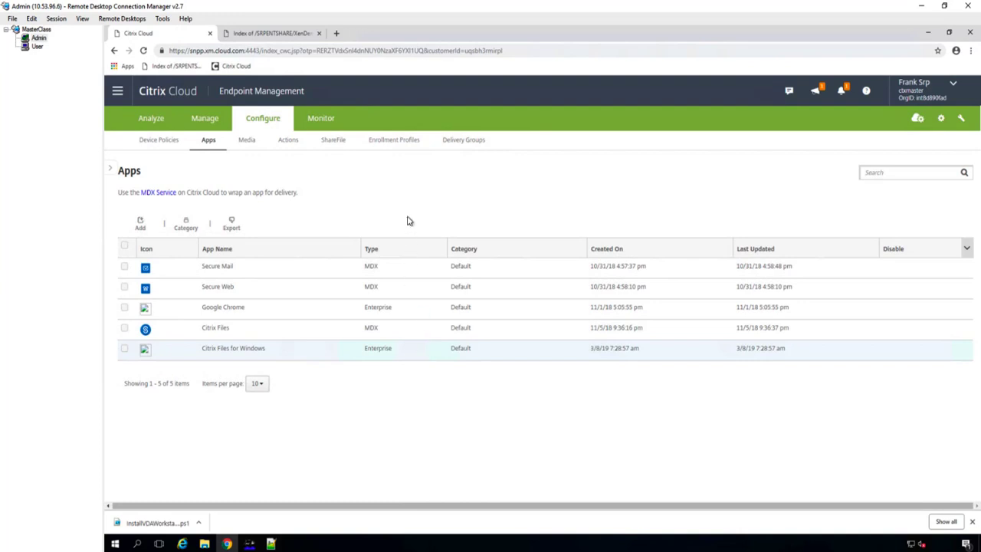
Step: Edit the AllUsers delivery group and add Citrix Files for Windows to its required apps
left_click(464, 142)
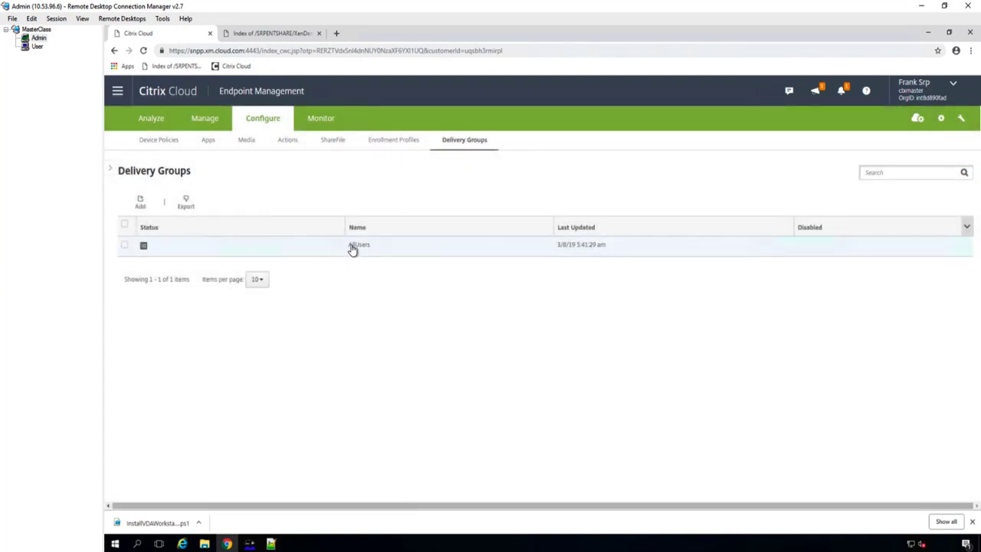
left_click(353, 250)
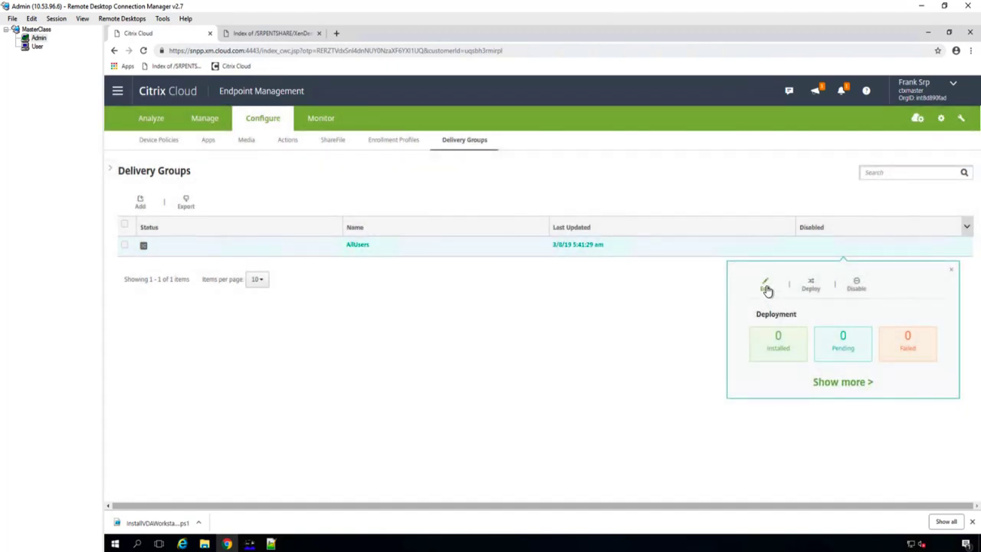
left_click(766, 288)
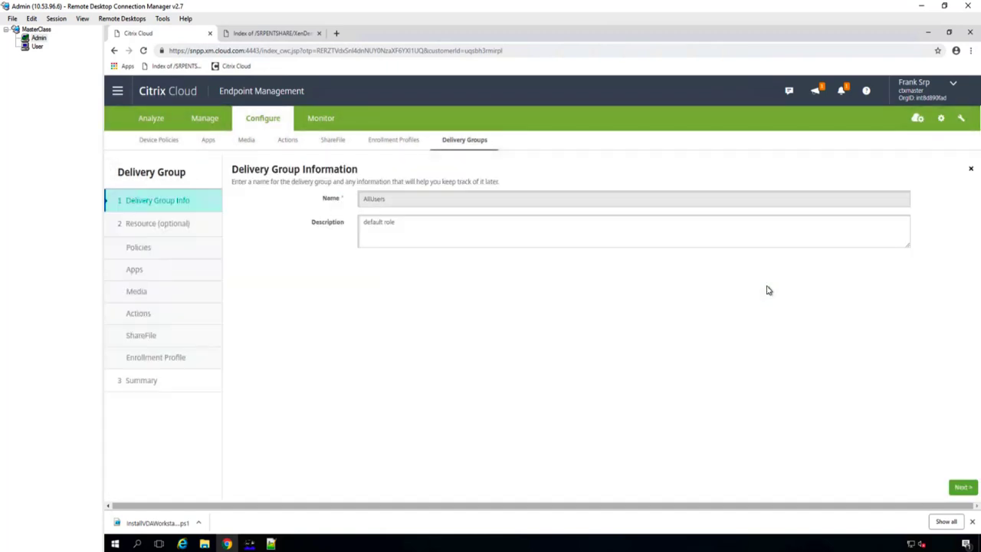
left_click(179, 256)
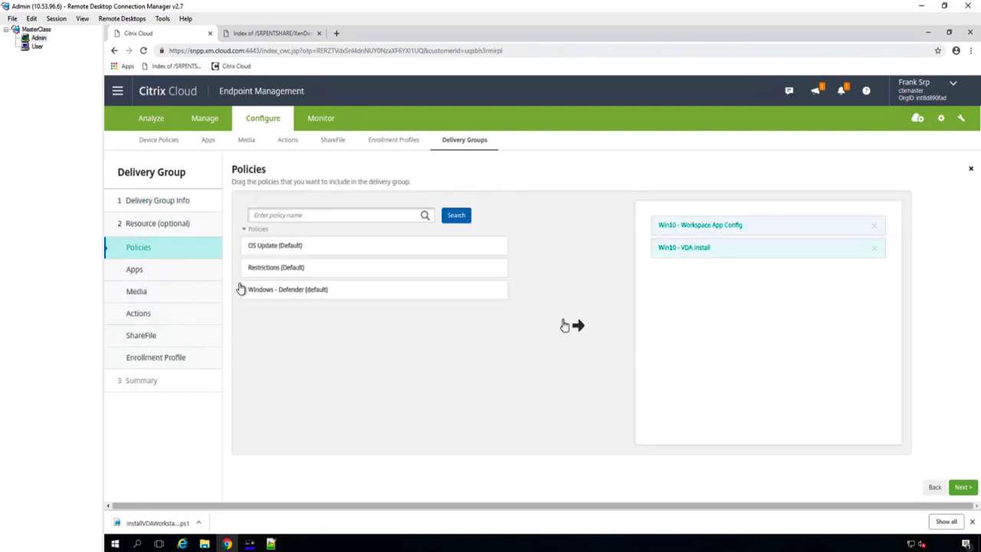
left_click(170, 276)
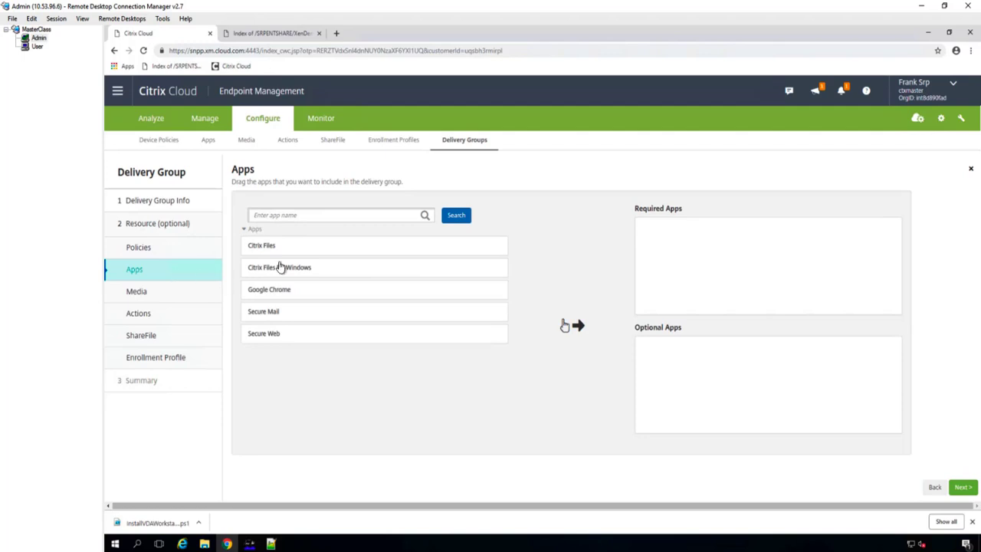
left_click_drag(310, 274, 683, 258)
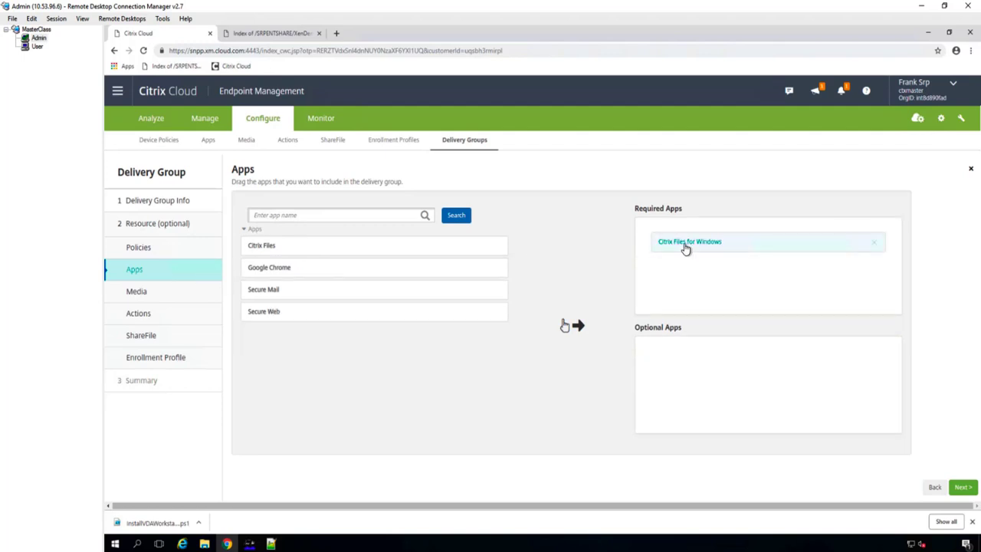
Step: Continue through the remaining resource pages to the summary and save the AllUsers delivery group
left_click(962, 488)
left_click(963, 488)
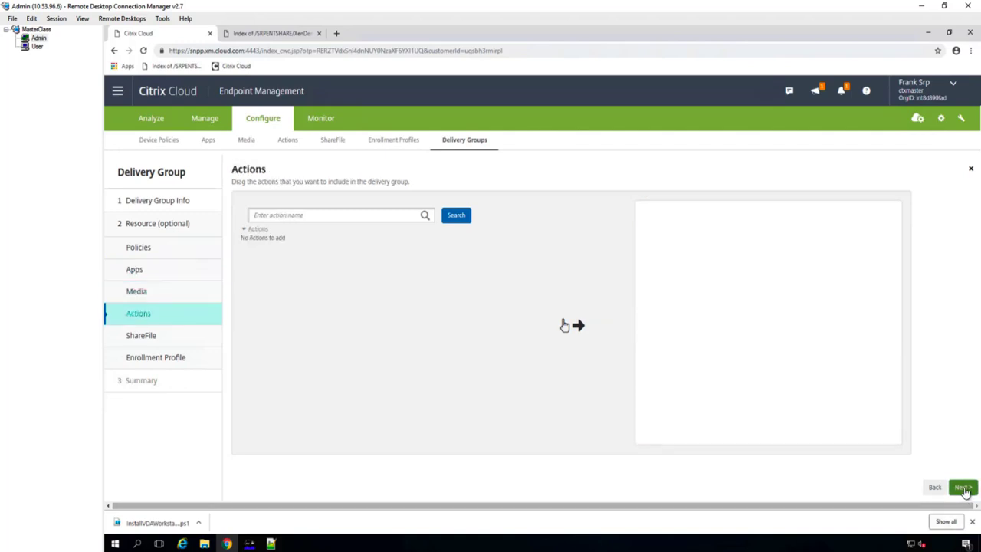
left_click(962, 488)
left_click(963, 488)
left_click(963, 488)
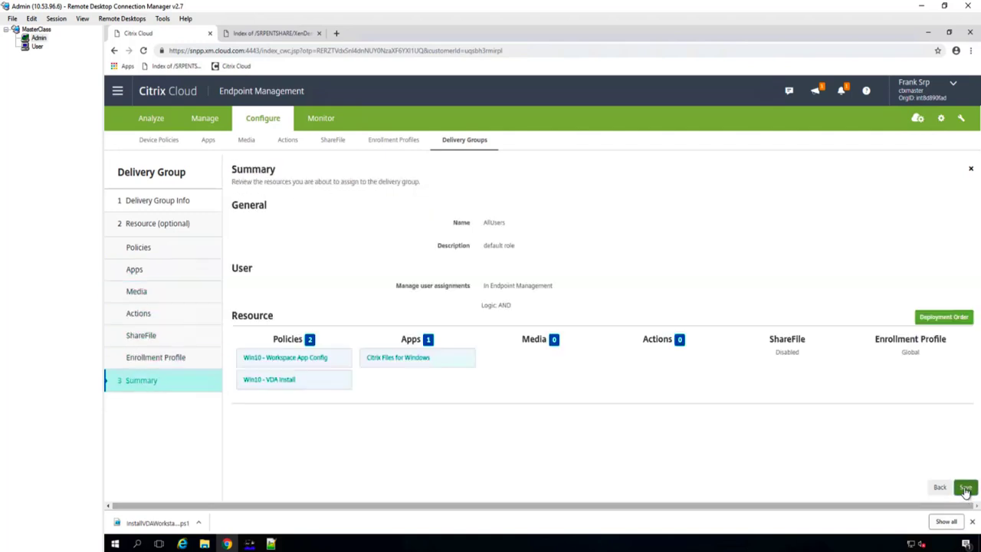
left_click(965, 488)
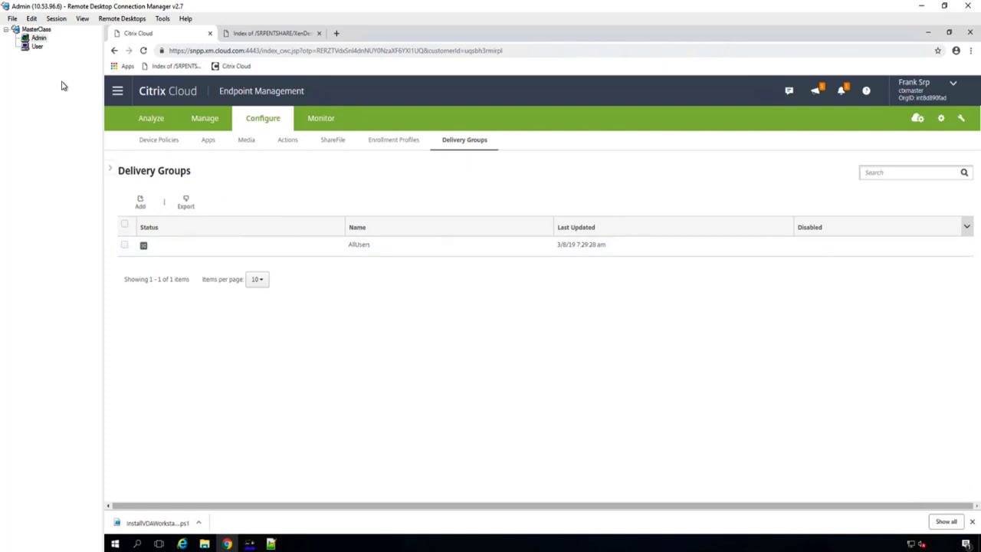
Step: Switch to the User machine's remote session and start connecting a new work or school account in Windows Settings
left_click(36, 48)
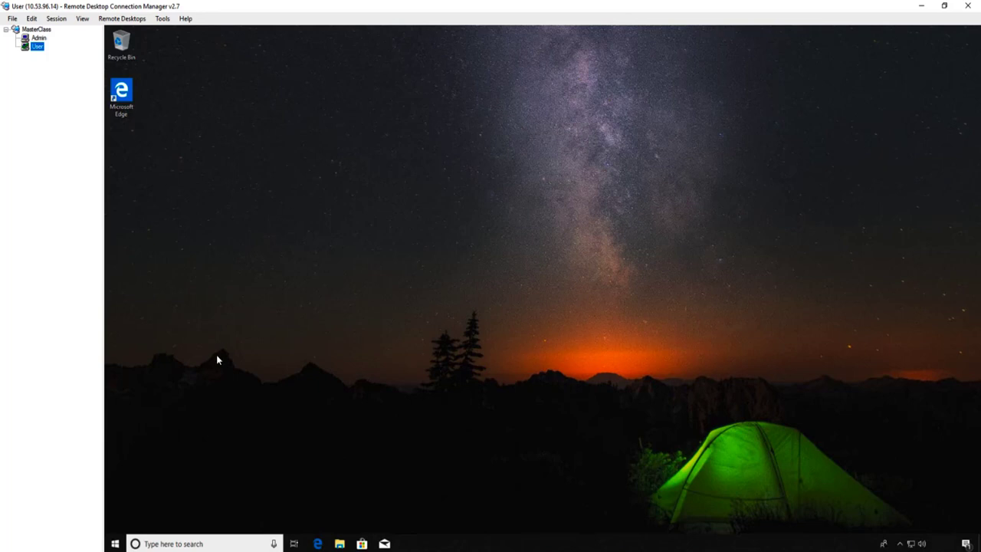
left_click(113, 544)
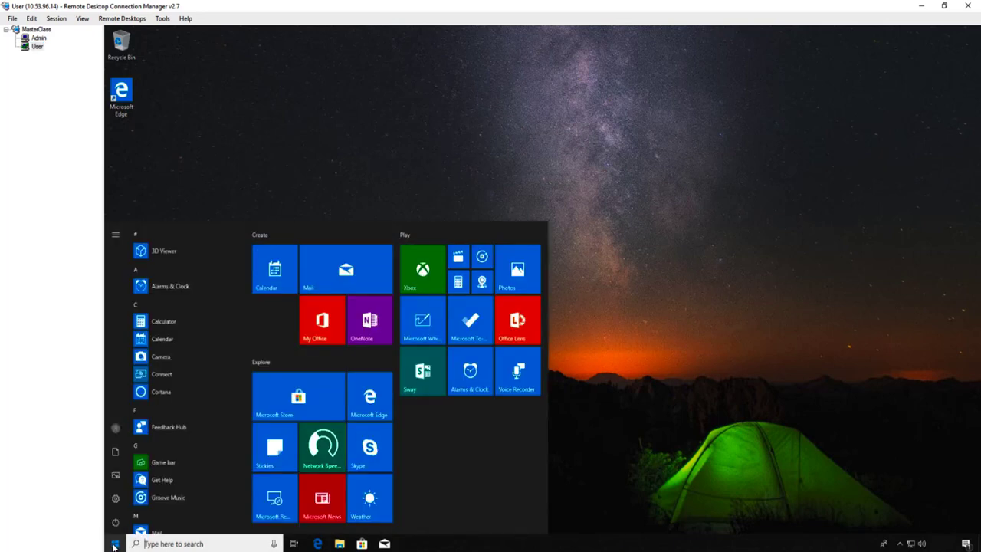
left_click(115, 498)
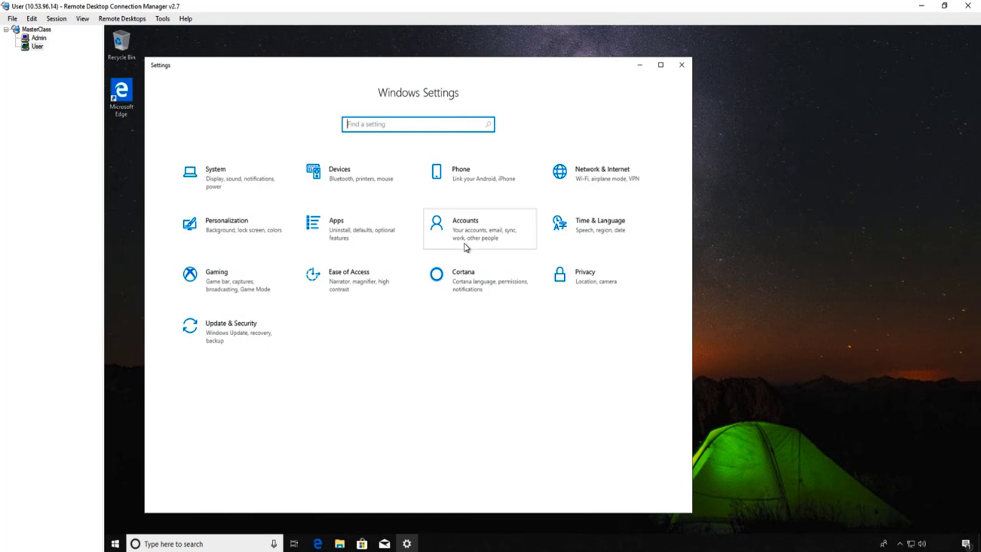
left_click(465, 241)
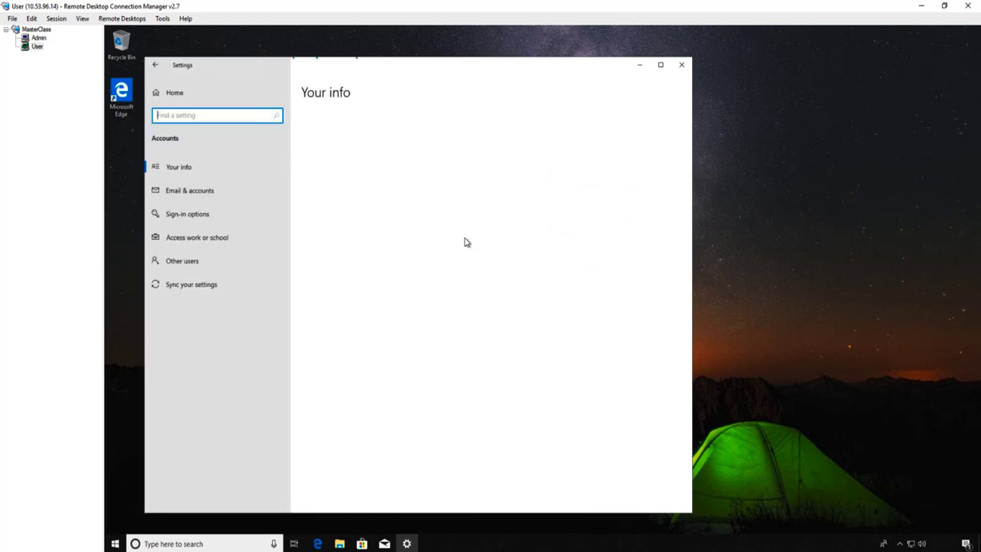
left_click(227, 245)
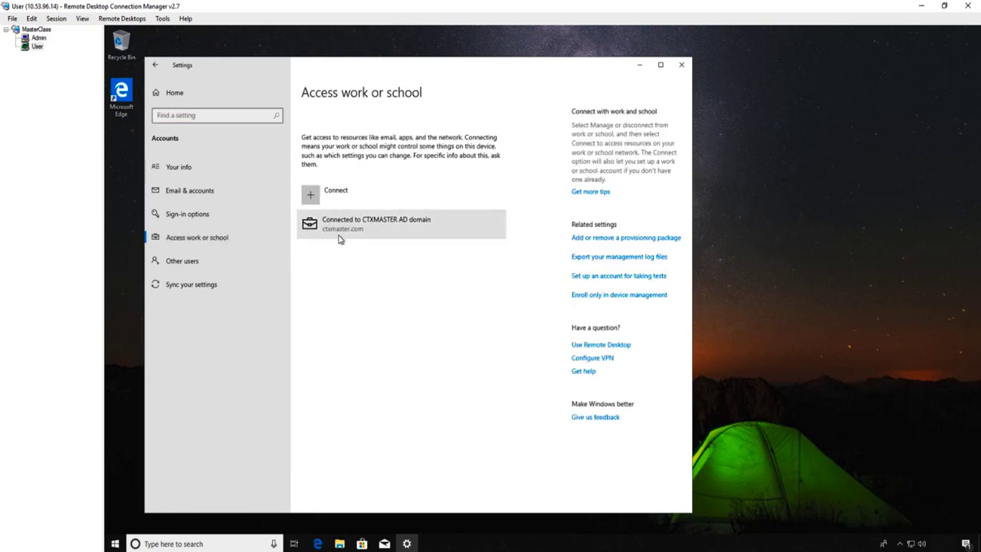
left_click(311, 195)
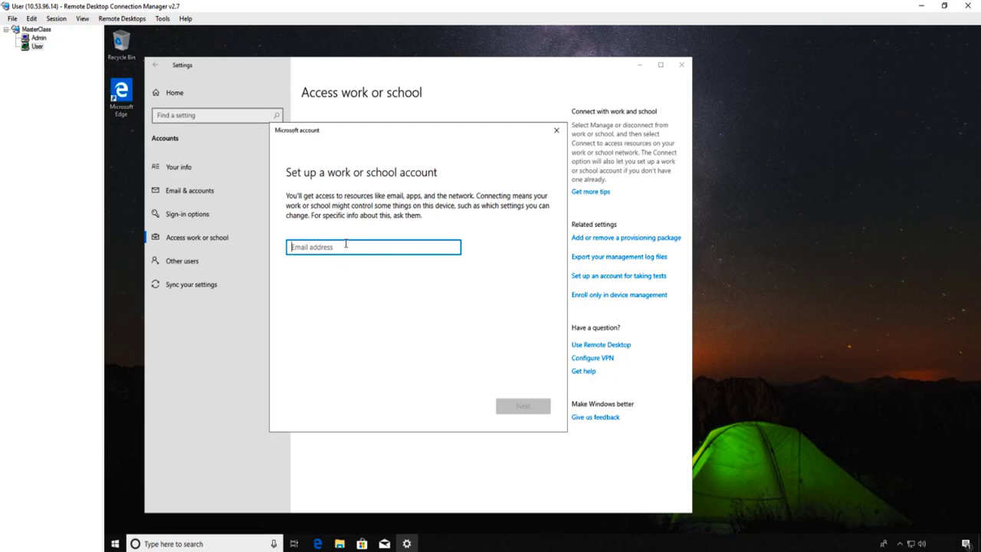
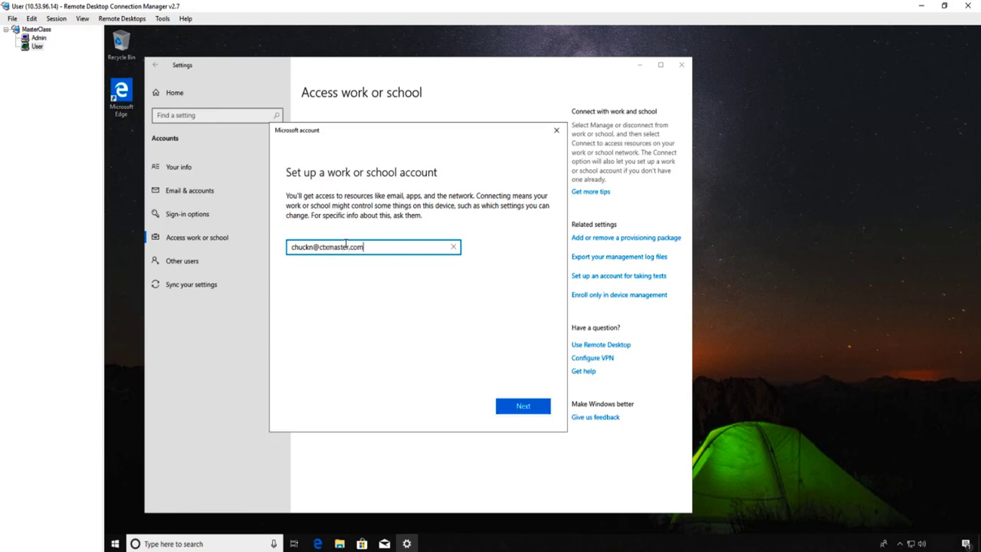
Step: Enter the enrolling user's e-mail address for the work or school account and submit it
key("Return")
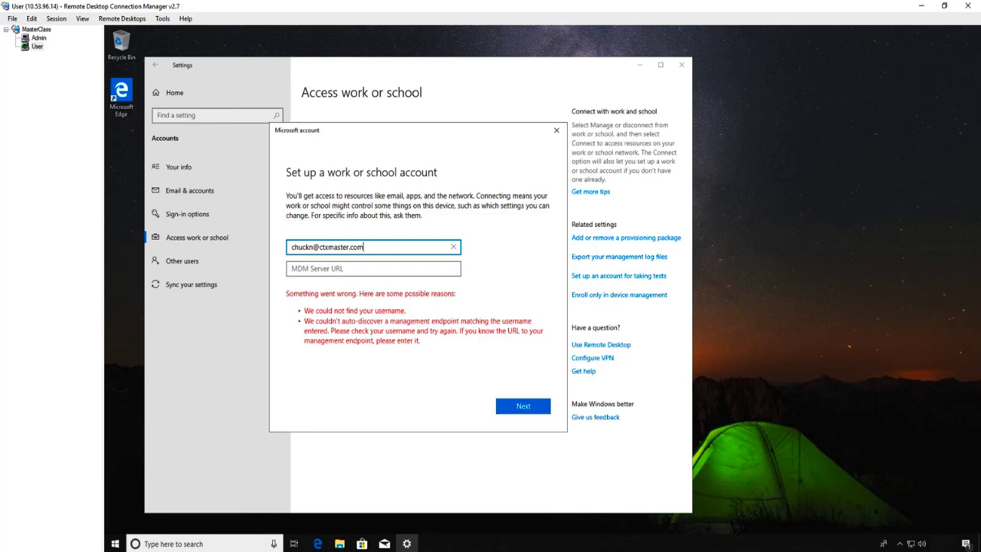
left_click(327, 270)
right_click(328, 270)
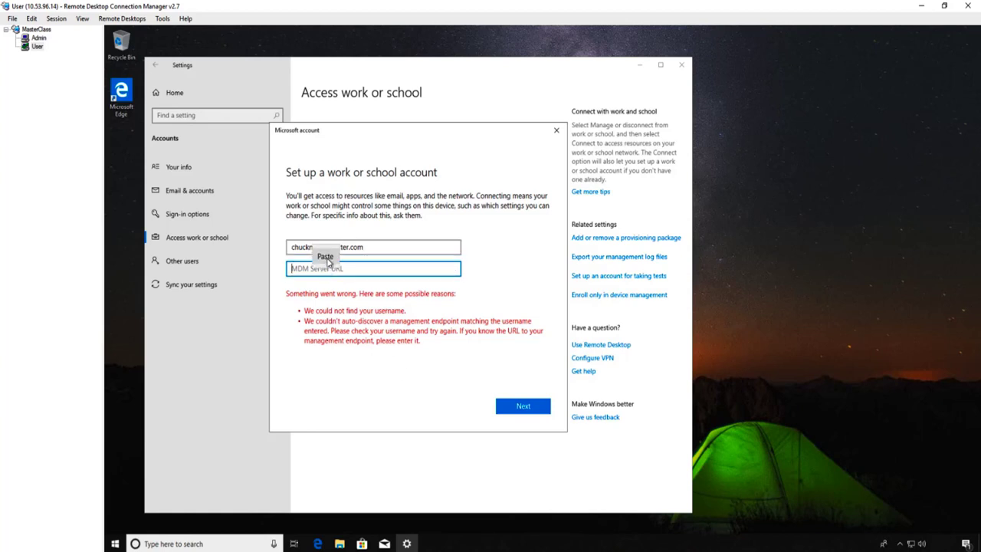
left_click(325, 257)
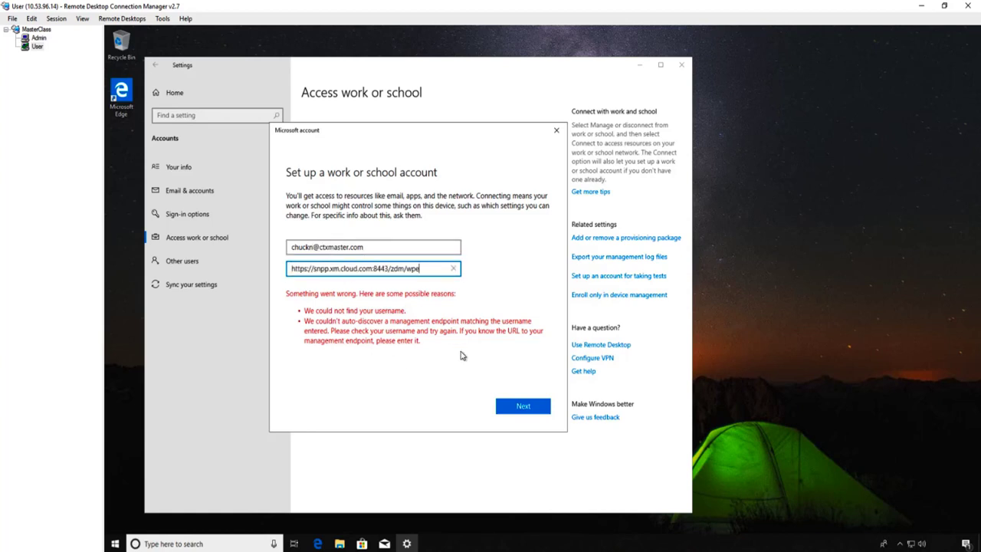
left_click(518, 410)
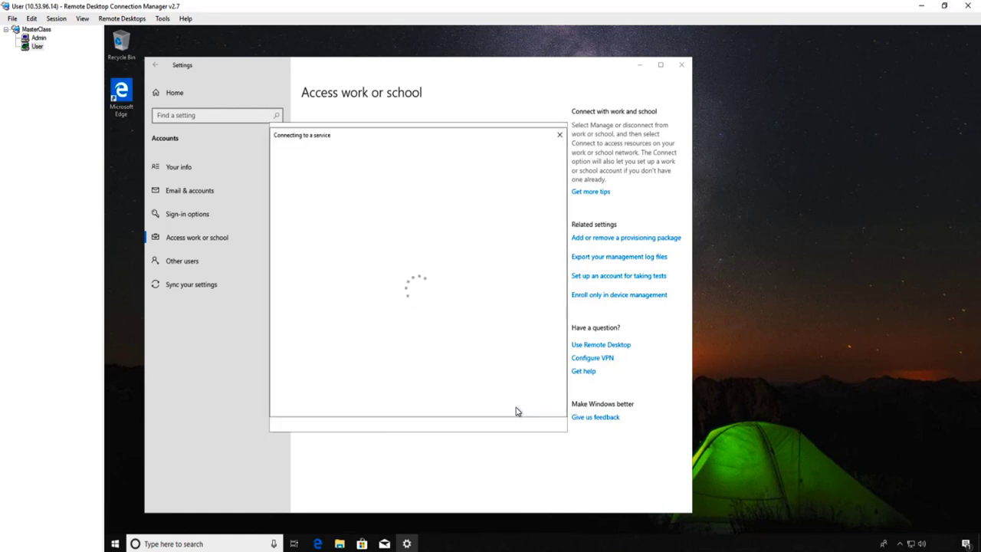
Step: Enter the account password to enroll the device, and close the device setup notice
left_click(331, 264)
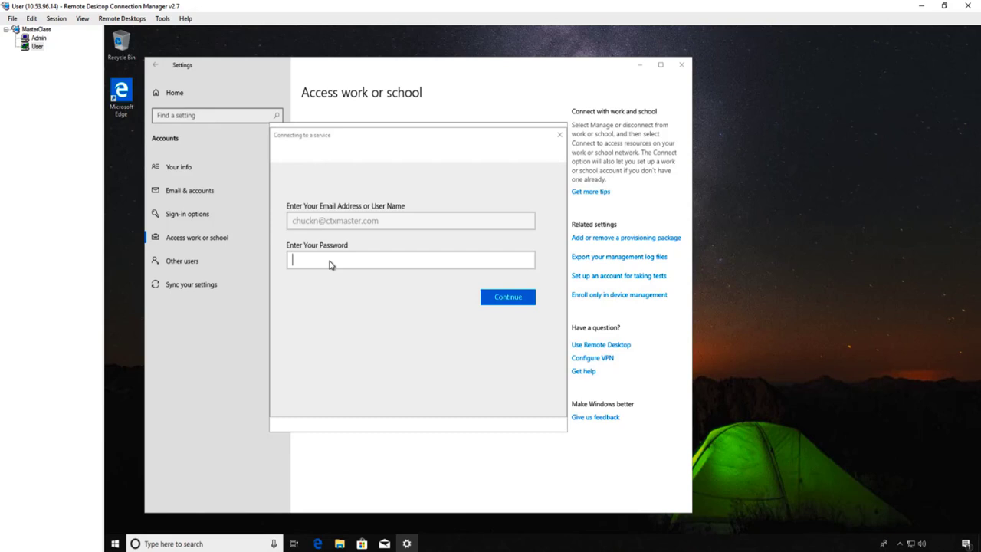
type("••••••••••")
left_click(495, 300)
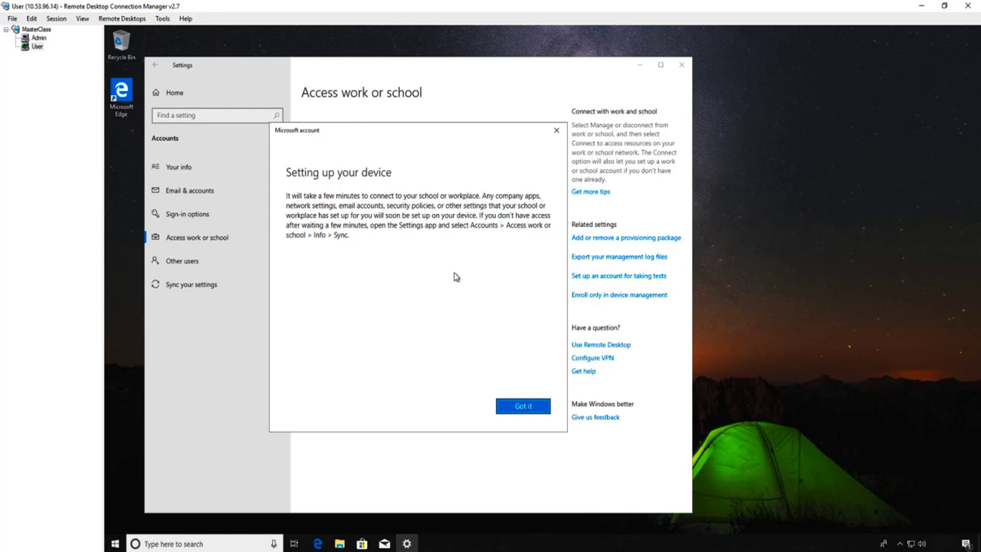
left_click(522, 407)
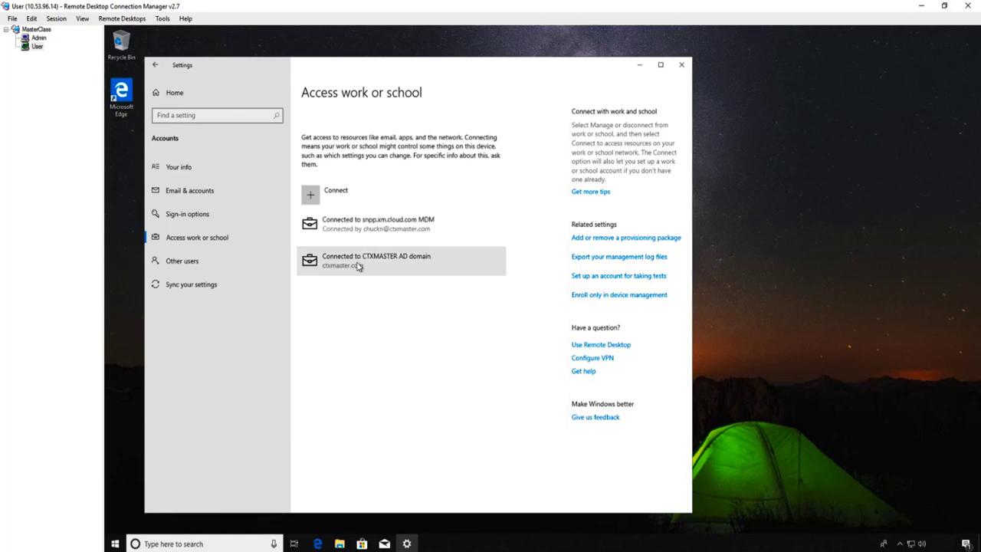
Step: Examine the sync status, managed policies and connection info of the snpp.xm.cloud.com MDM connection, and close Settings
left_click(369, 228)
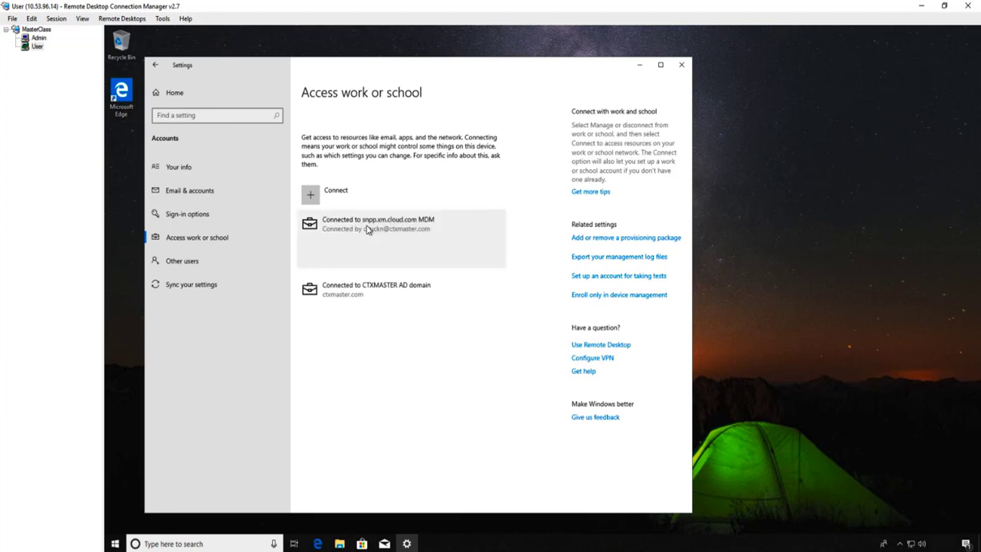
left_click(440, 259)
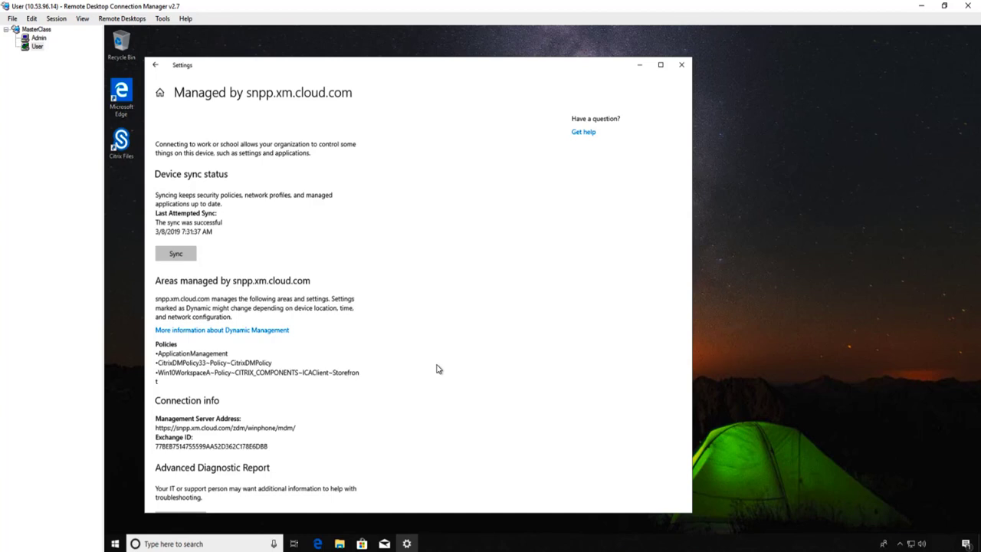
scroll(531, 234, "down", 1)
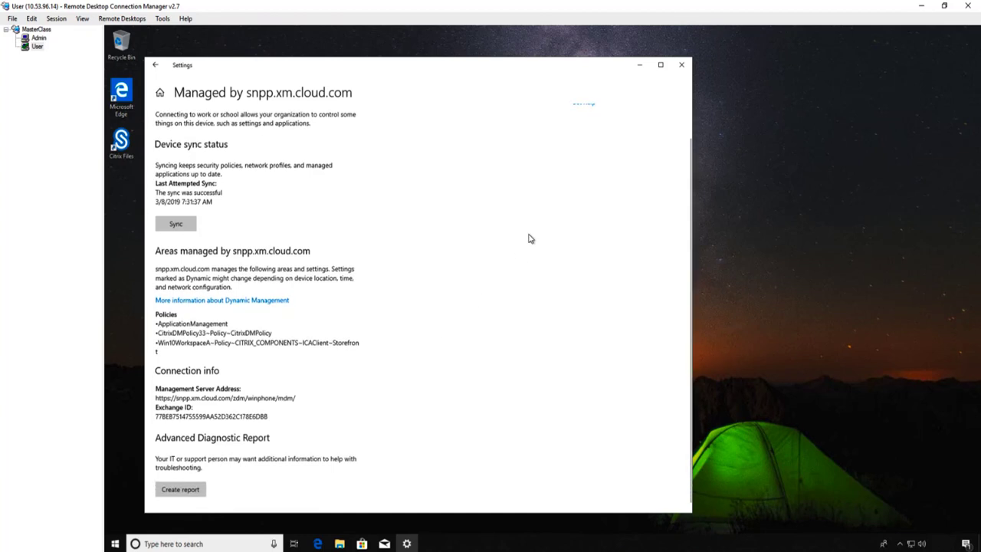
left_click(682, 66)
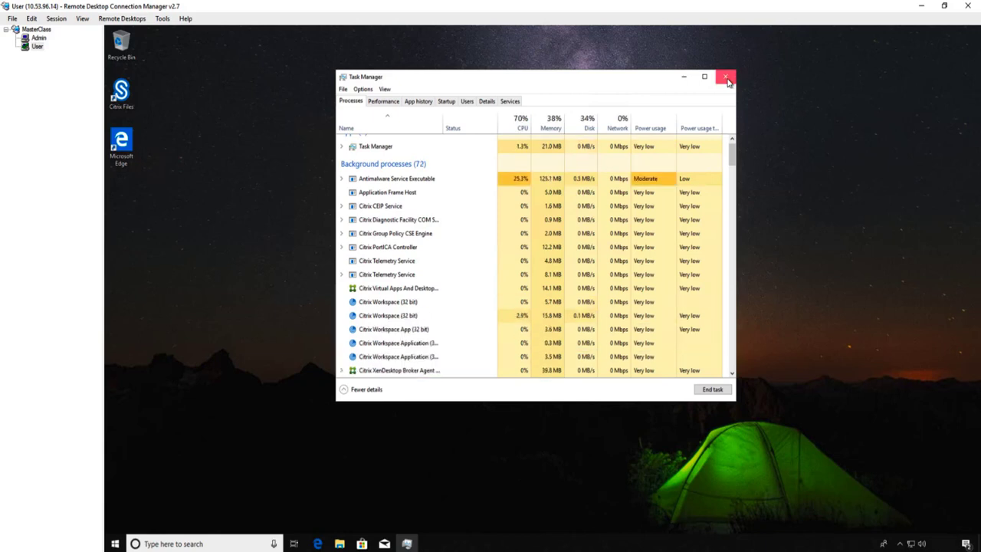
Step: Close Task Manager and restart the enrolled Windows 10 machine
left_click(726, 78)
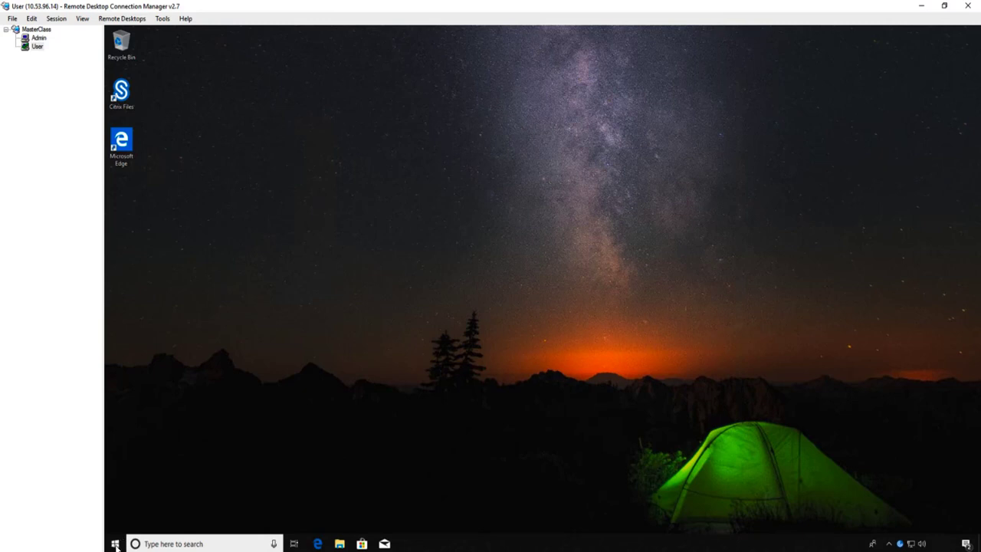
left_click(115, 543)
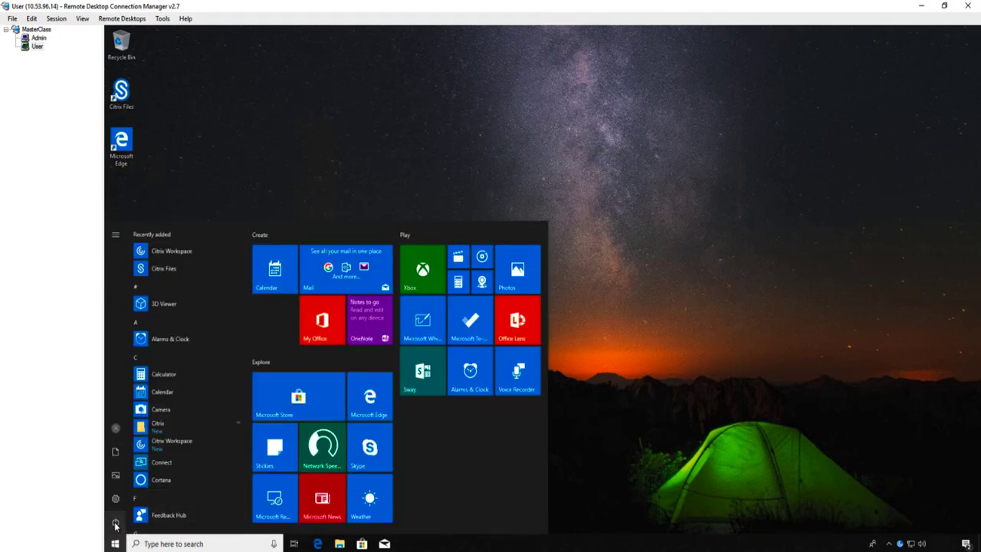
left_click(115, 524)
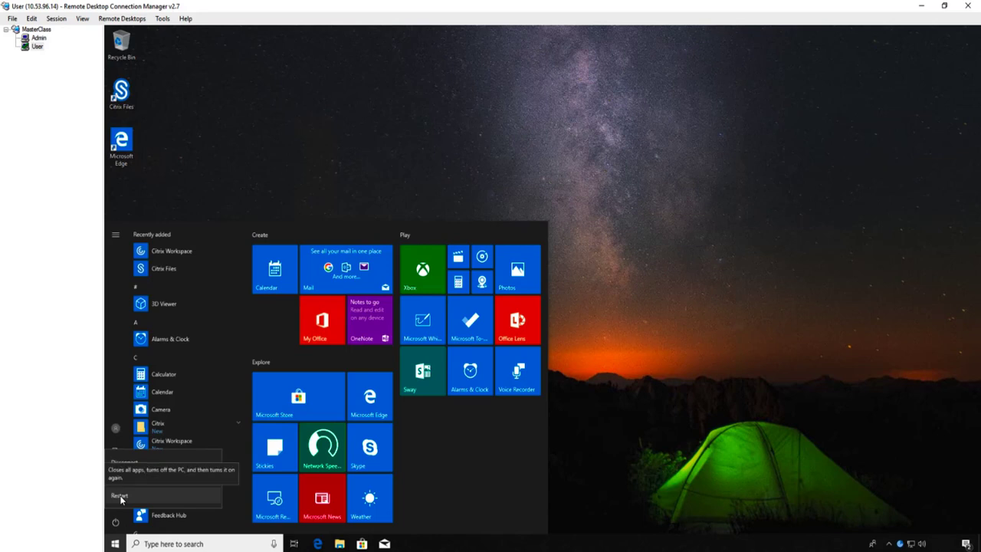
left_click(119, 495)
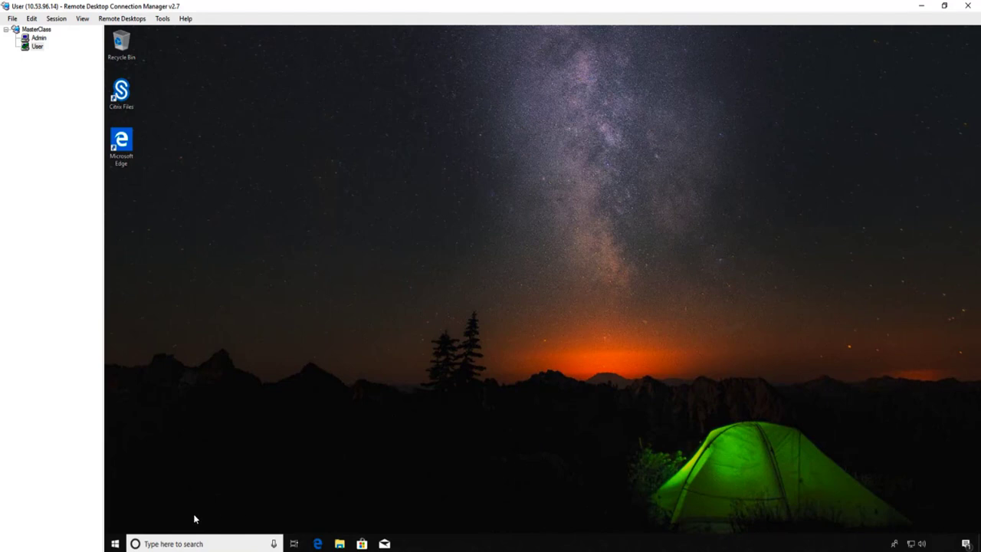
Step: Launch the Citrix Workspace app on the restarted machine
left_click(115, 544)
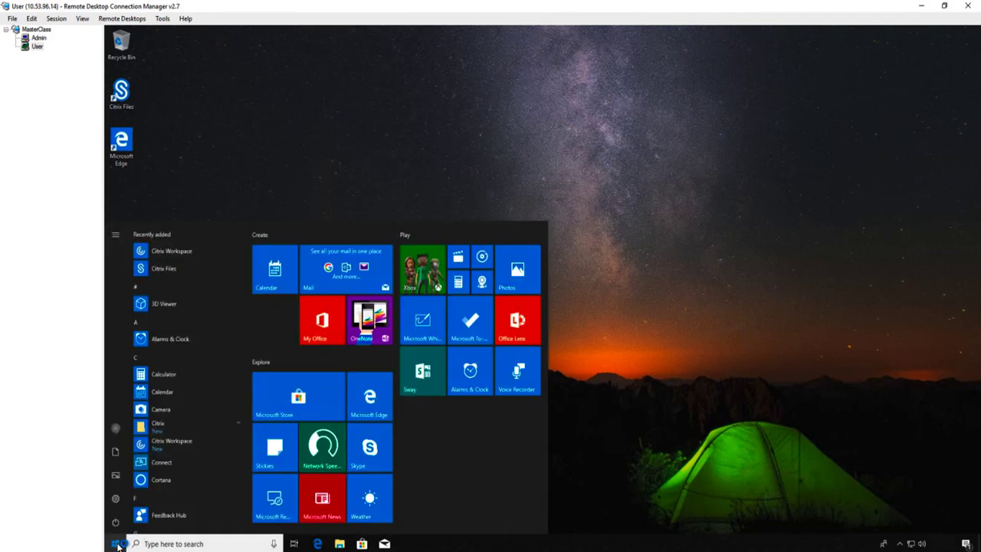
left_click(173, 253)
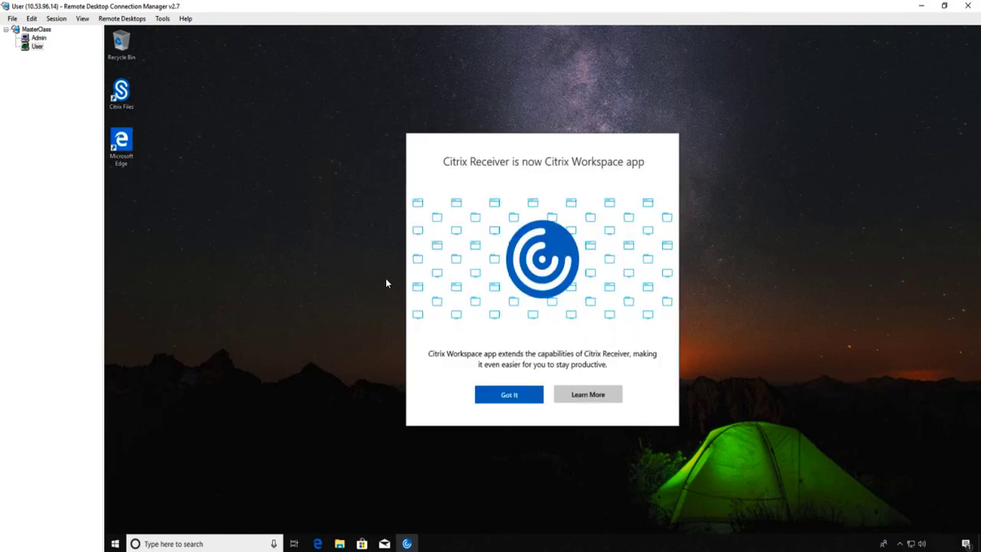
Step: Dismiss the Citrix Workspace welcome notice and log on with the domain user name and account password, choosing to remember the password
left_click(499, 398)
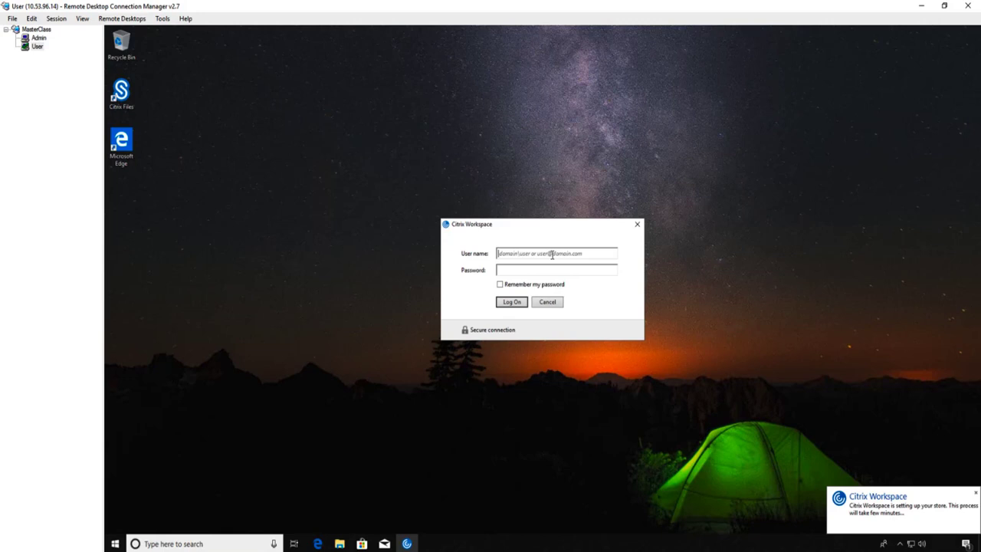
type("ctxmaster")
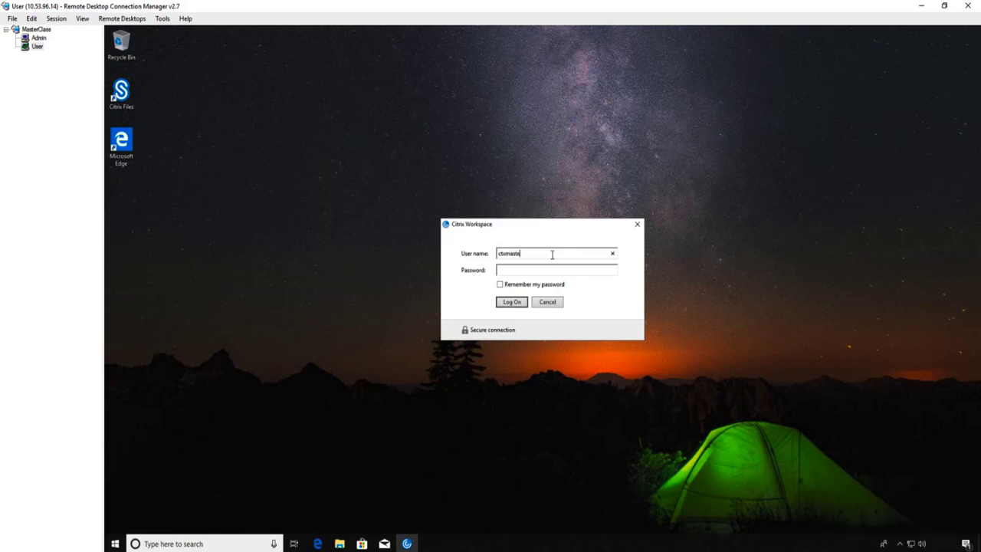
type("\\chuckn••••")
key("BackSpace")
key("BackSpace")
key("BackSpace")
key("BackSpace")
type("••••••••••")
left_click(501, 284)
left_click(512, 302)
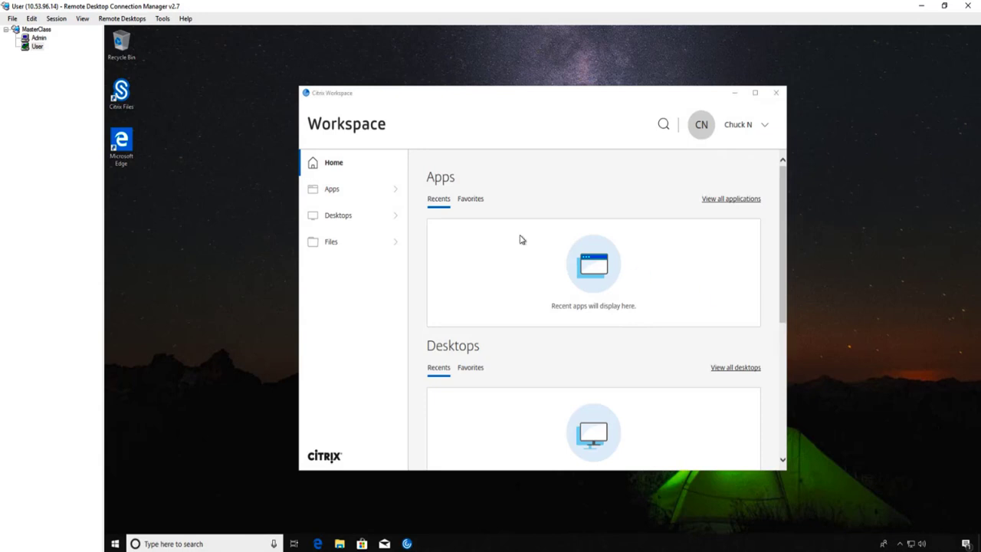
Step: Show the favorite apps and desktops on the Workspace home page and expand the Files section
left_click(469, 201)
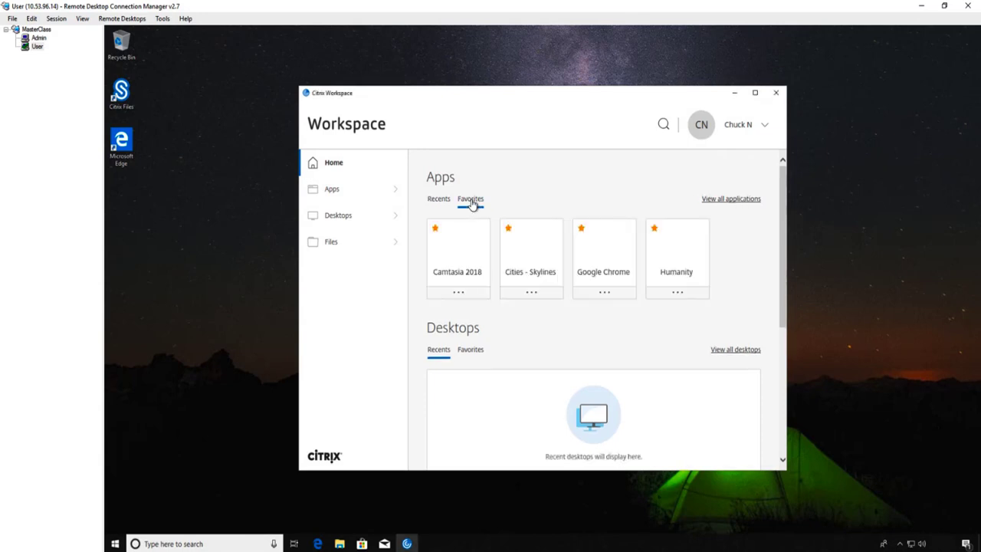
left_click(474, 350)
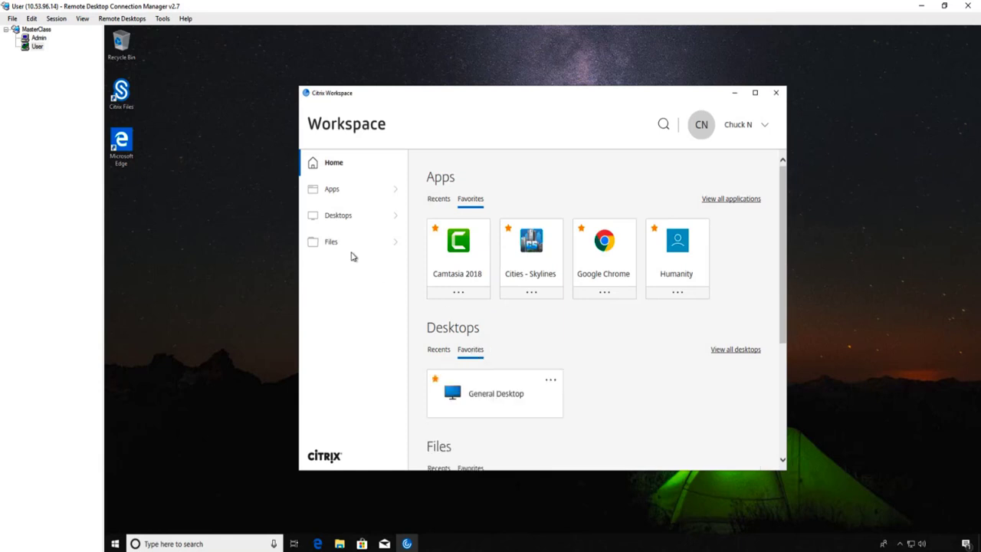
left_click(326, 244)
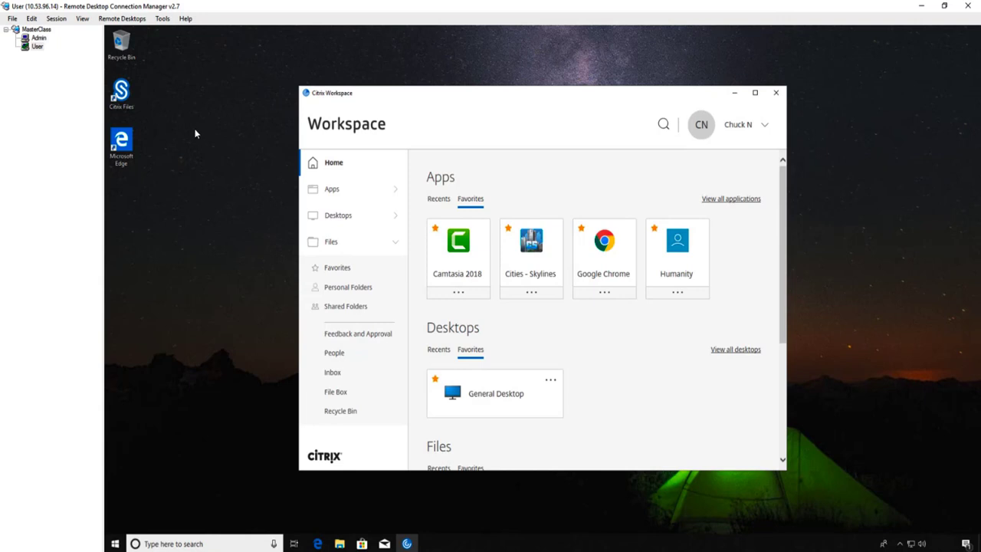
Step: Launch Citrix Files from the desktop and start its login from the logged-out status window
double_click(122, 97)
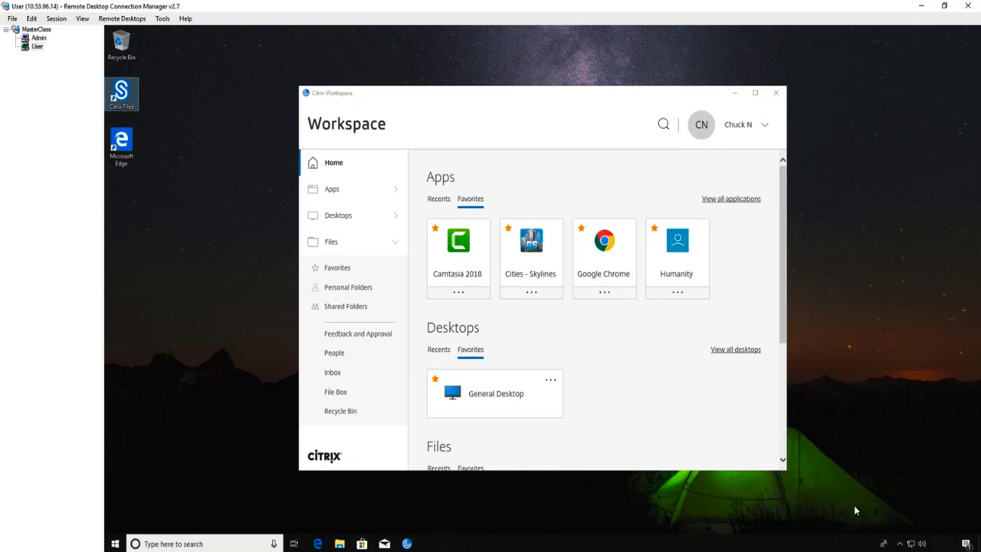
left_click(900, 543)
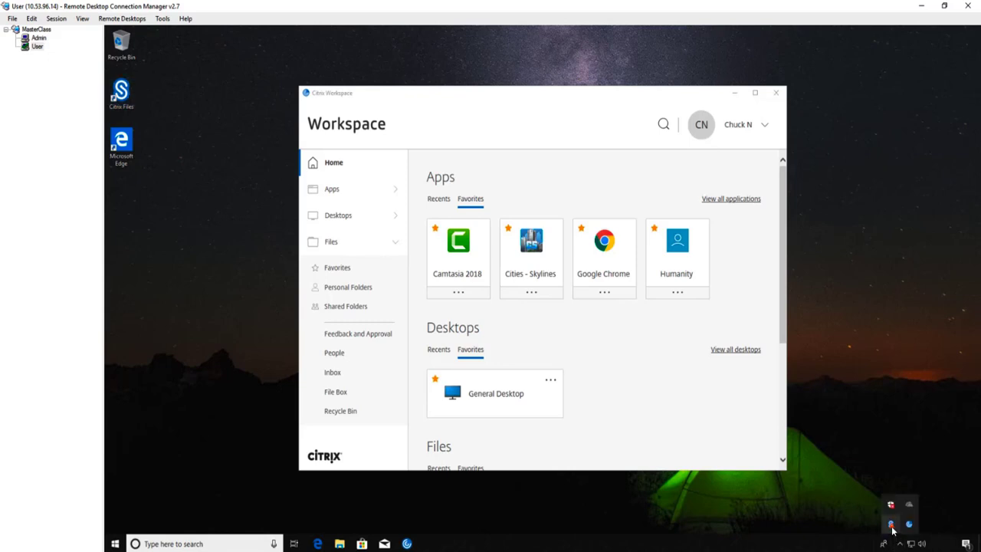
left_click(891, 525)
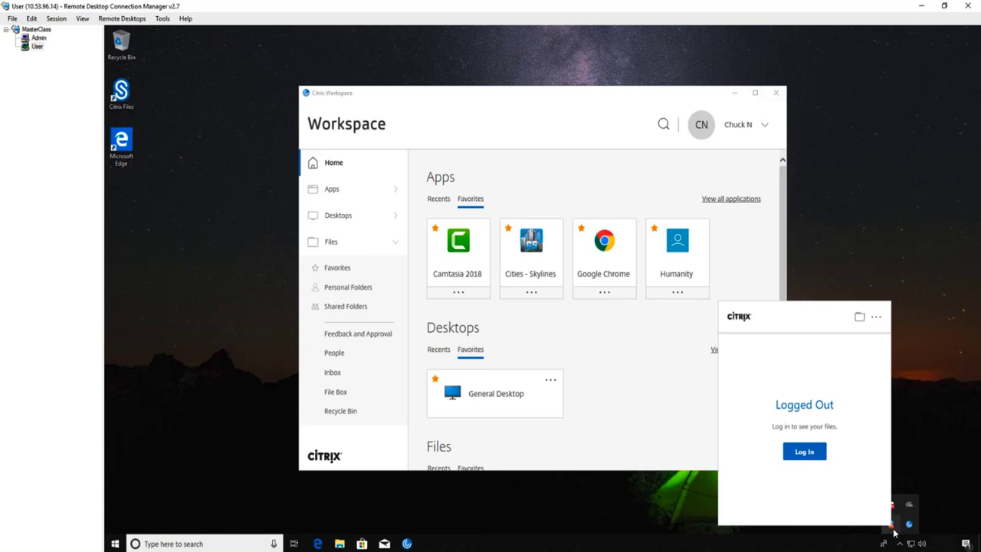
left_click(800, 453)
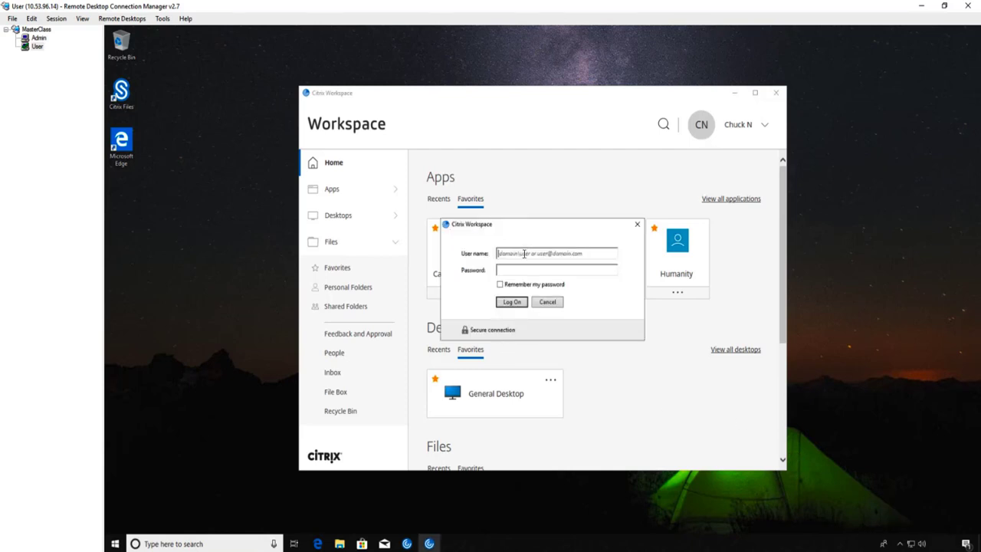
Step: Log on to Citrix Files with the domain user name and account password, choosing to remember the password
type("ctxmaster")
type("\\huckn••••••••••")
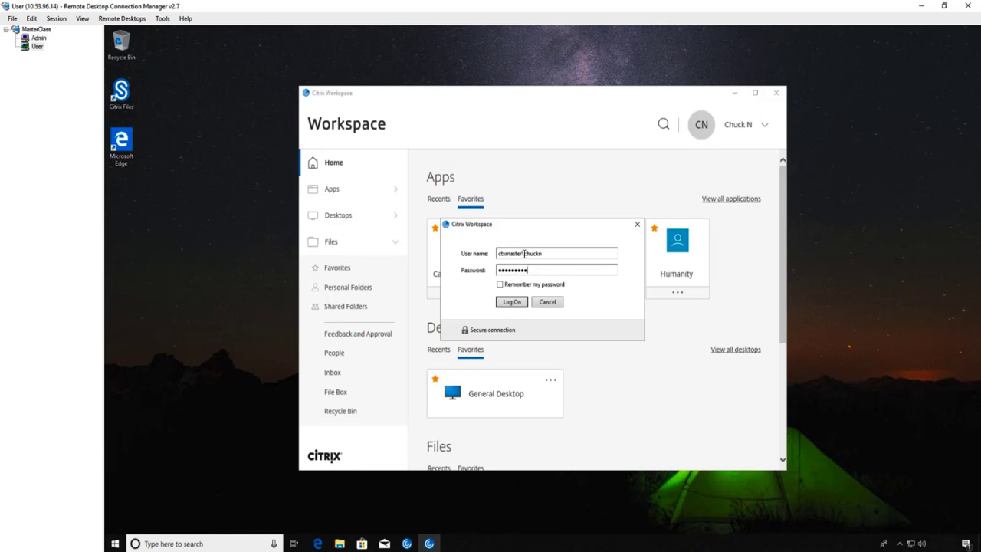
type("•")
left_click(500, 285)
left_click(511, 302)
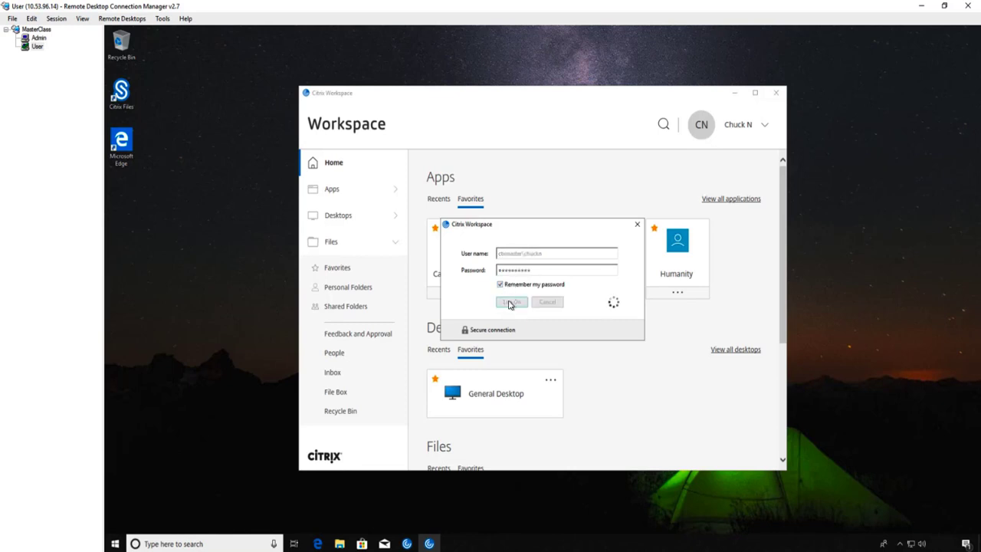
Step: Check the Citrix Files status and look for its drive under This PC in File Explorer, and close the Explorer and Workspace windows
left_click(900, 543)
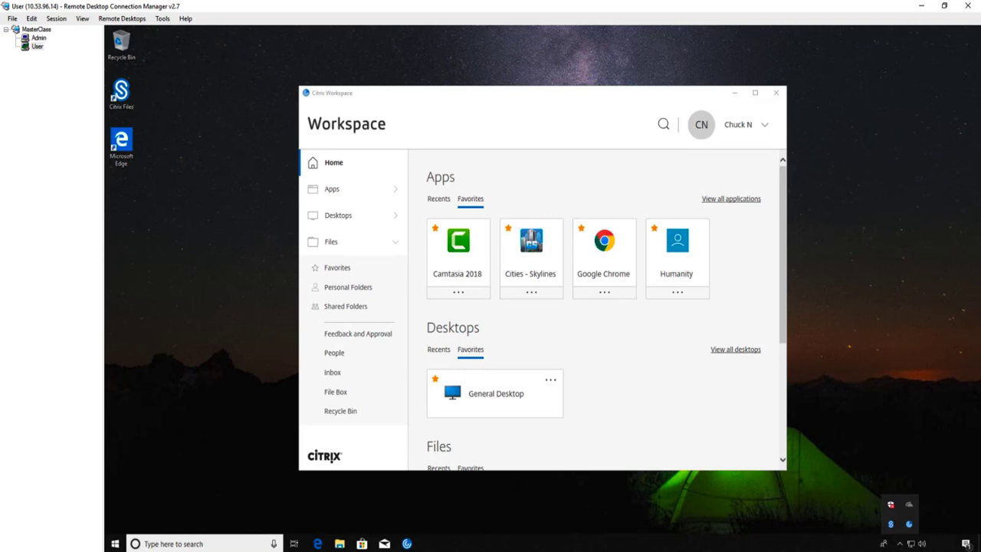
left_click(340, 544)
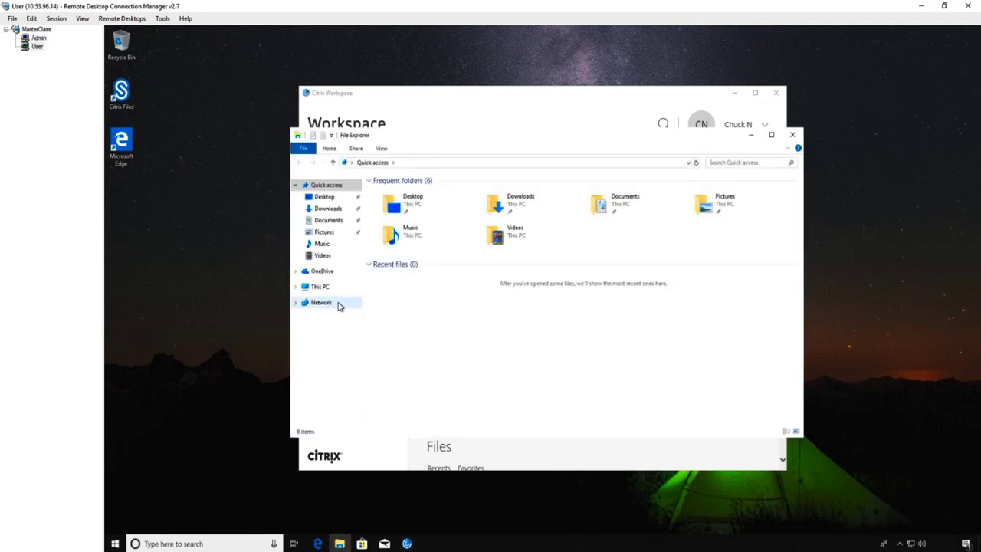
left_click(295, 289)
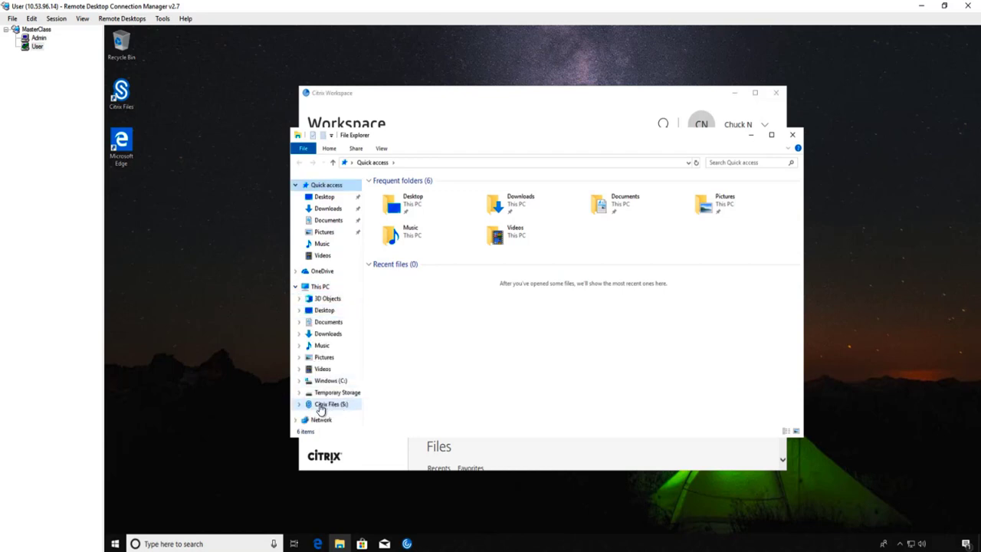
left_click(794, 136)
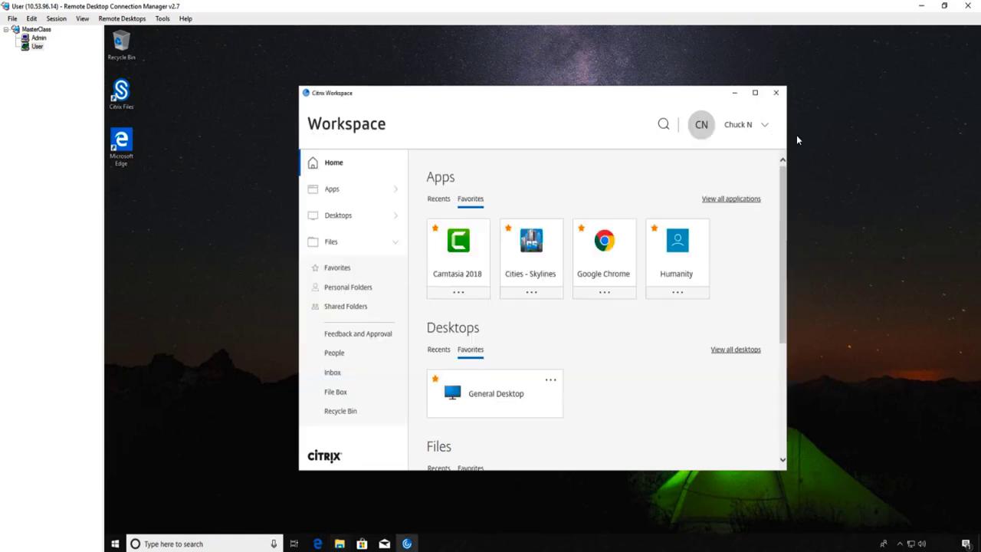
left_click(777, 95)
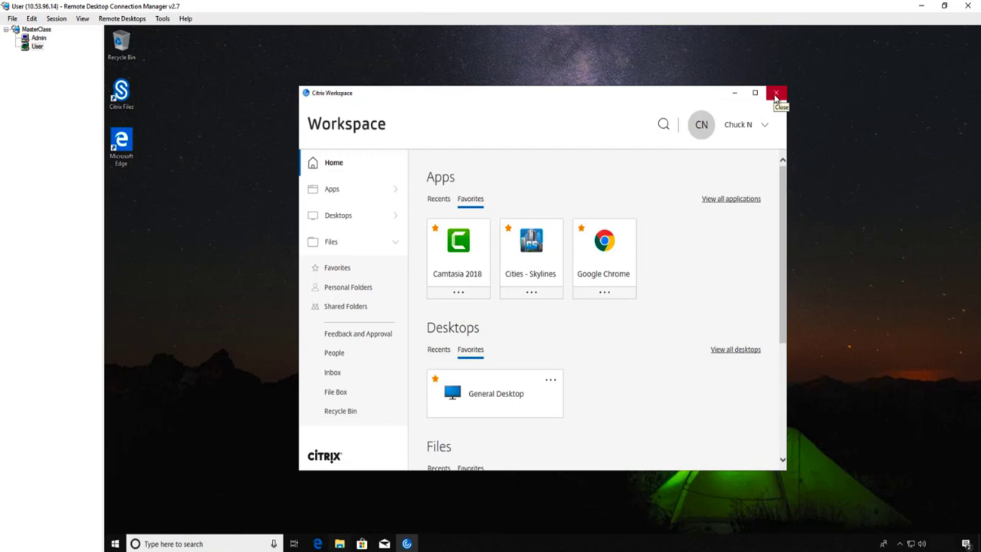
left_click(775, 95)
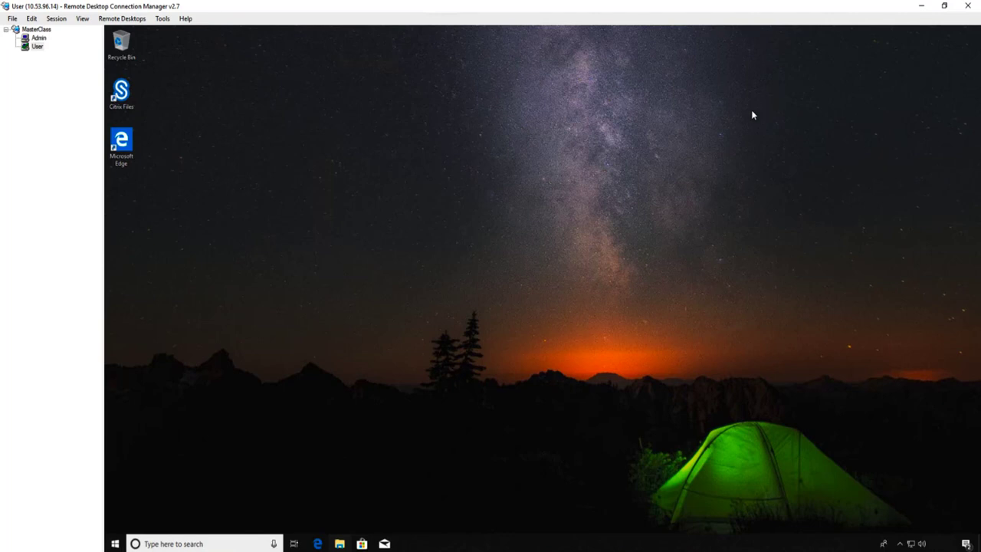
Step: In the Admin session, examine the Workspace app 1809 download page and the Citrix Gateway Store section of the Get started documentation
left_click(36, 39)
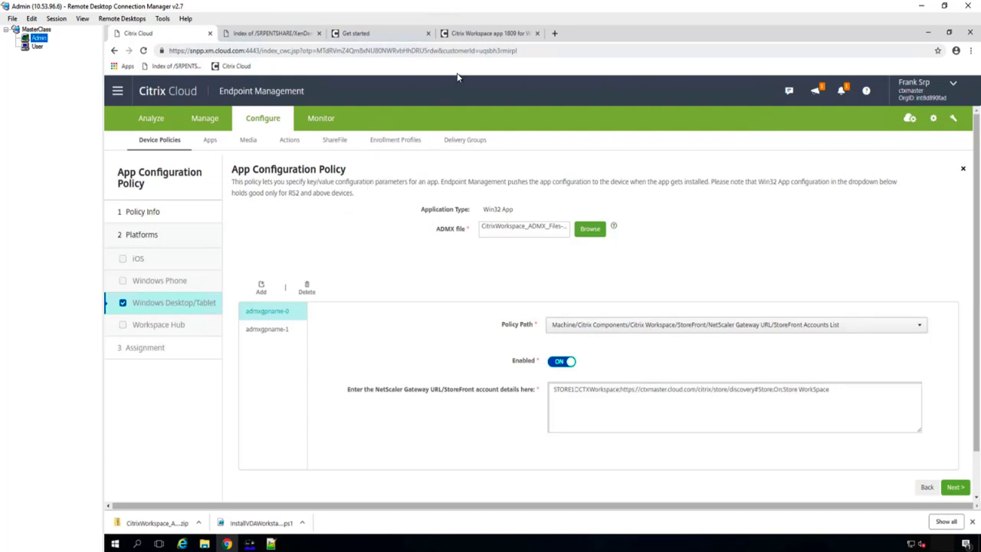
left_click(465, 36)
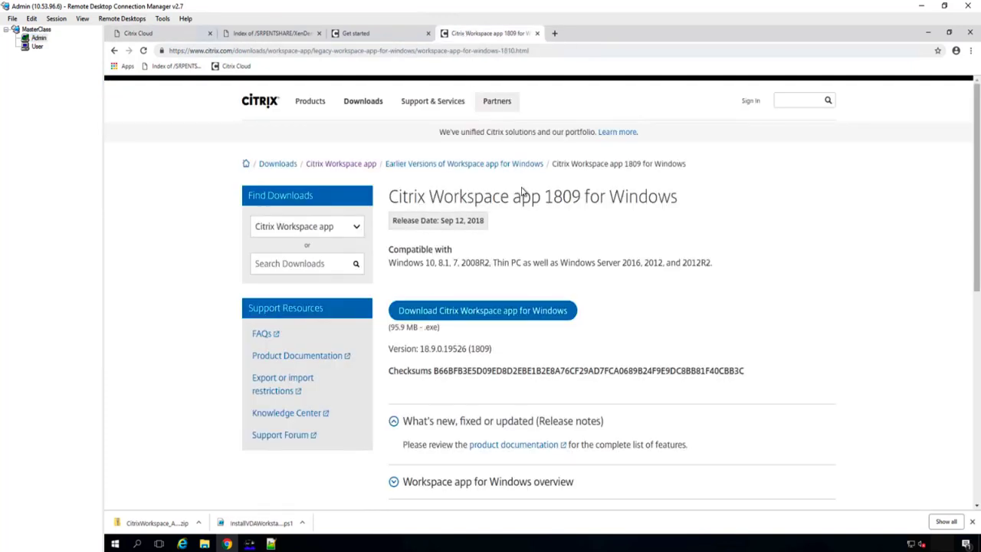
left_click(391, 35)
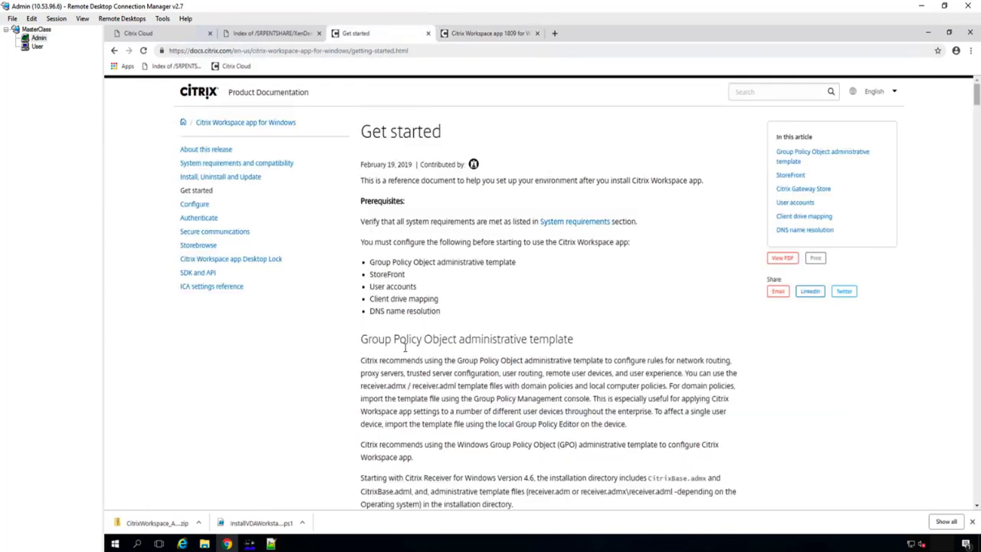
scroll(405, 347, "down", 3)
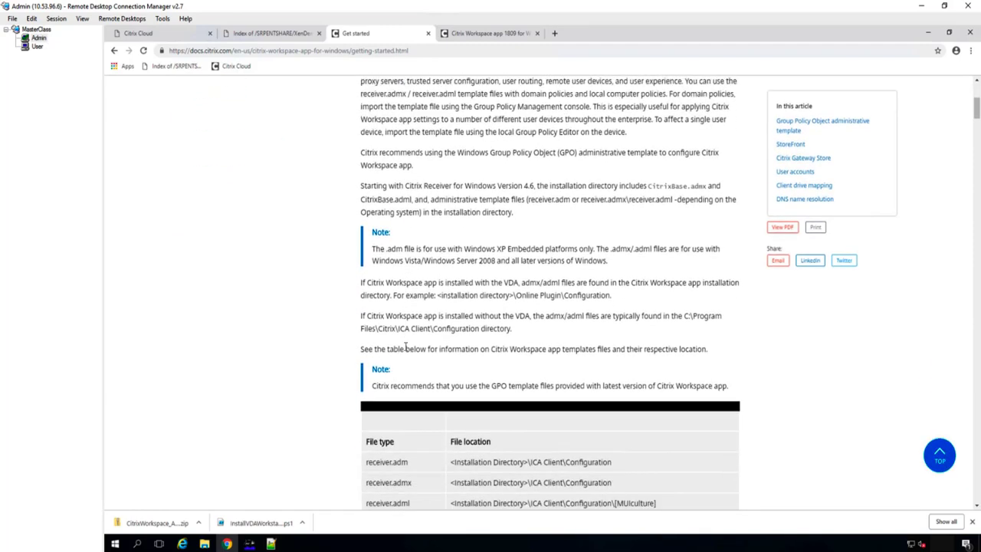
scroll(405, 347, "down", 5)
scroll(404, 347, "down", 5)
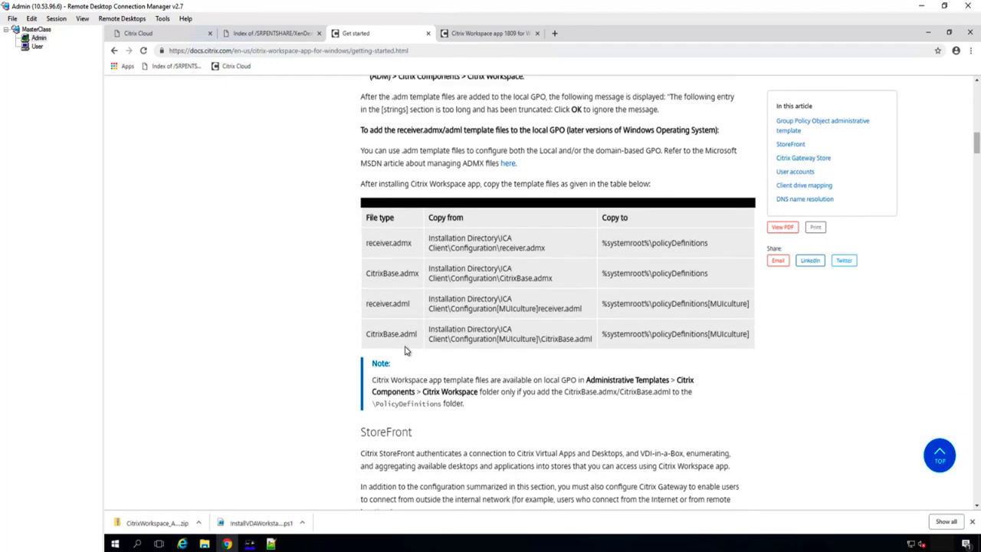
scroll(406, 350, "down", 2)
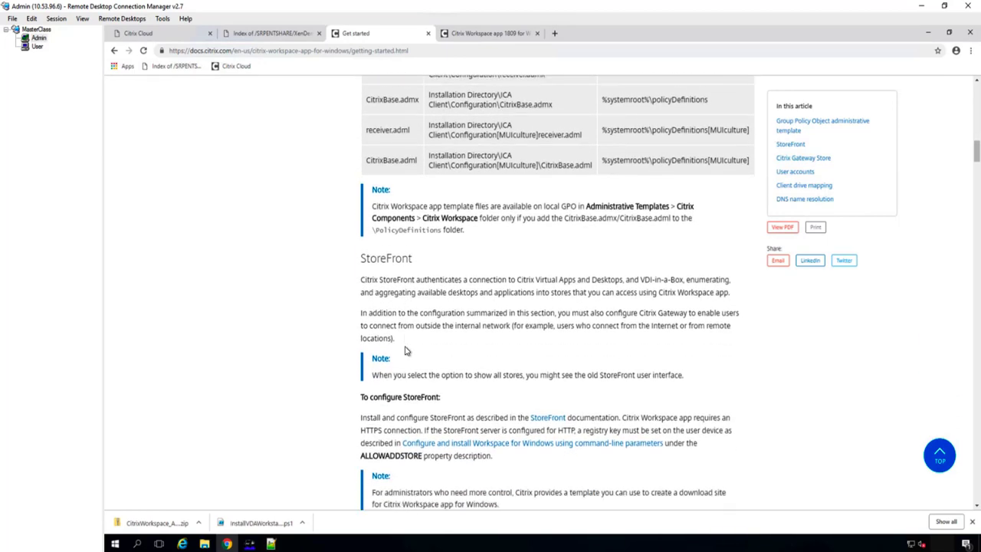
scroll(406, 350, "down", 3)
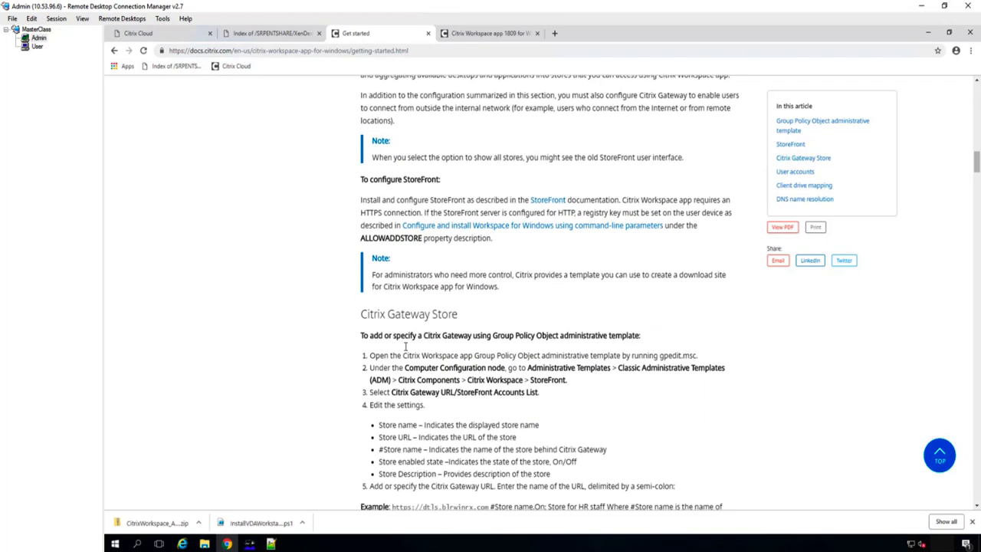
scroll(406, 349, "down", 1)
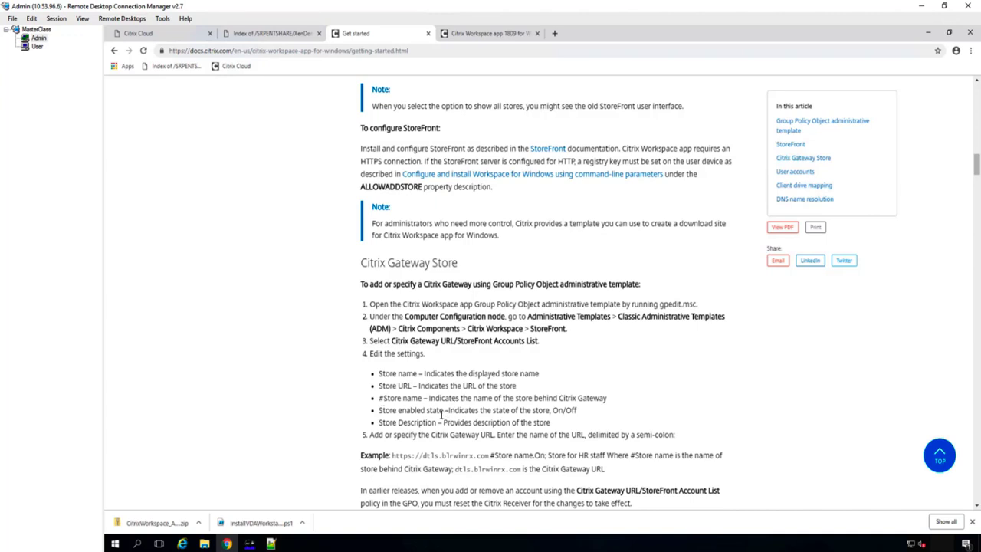
scroll(435, 430, "down", 1)
scroll(436, 431, "down", 1)
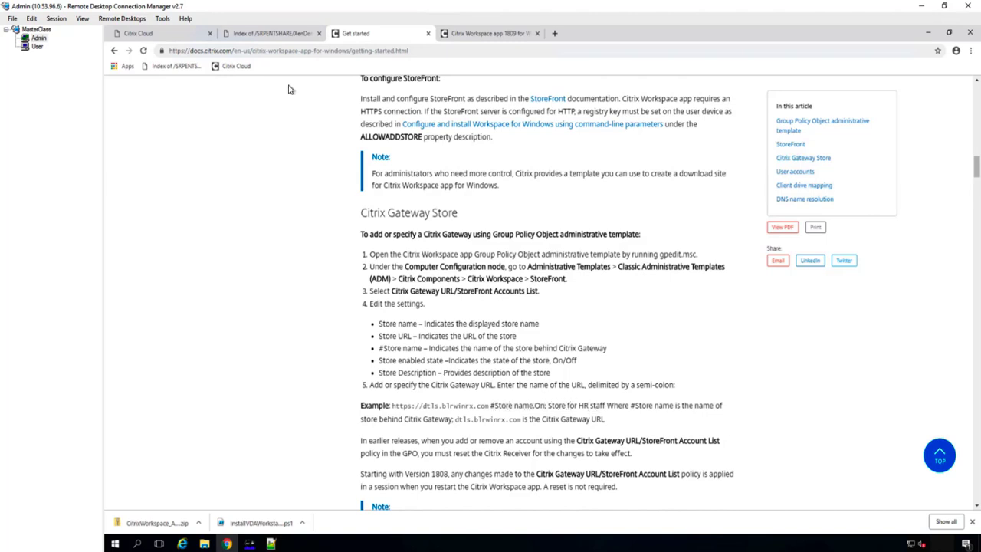
Step: Review the admxgpname-1 settings in the App Configuration Policy against the Workspace app 1809 version information on the download page
left_click(188, 35)
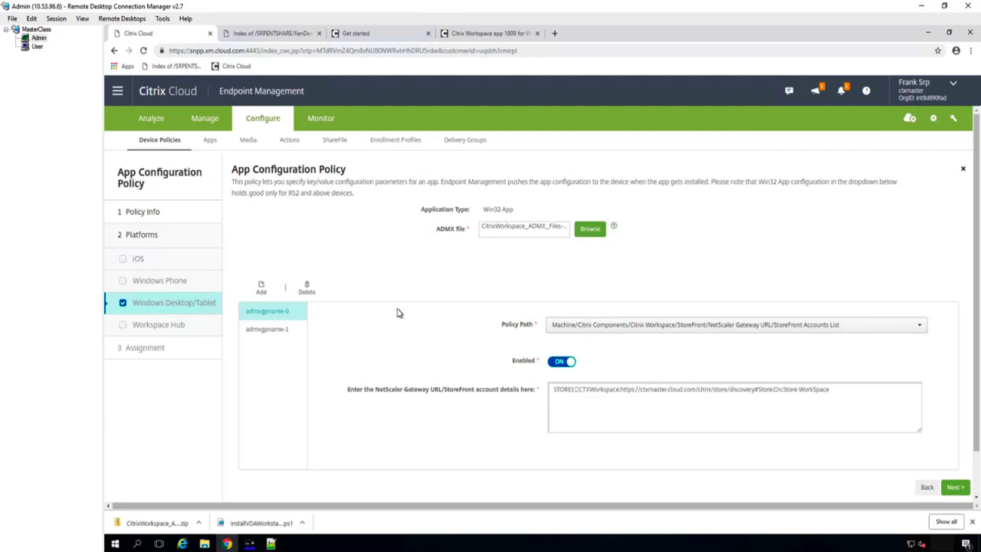
left_click(277, 331)
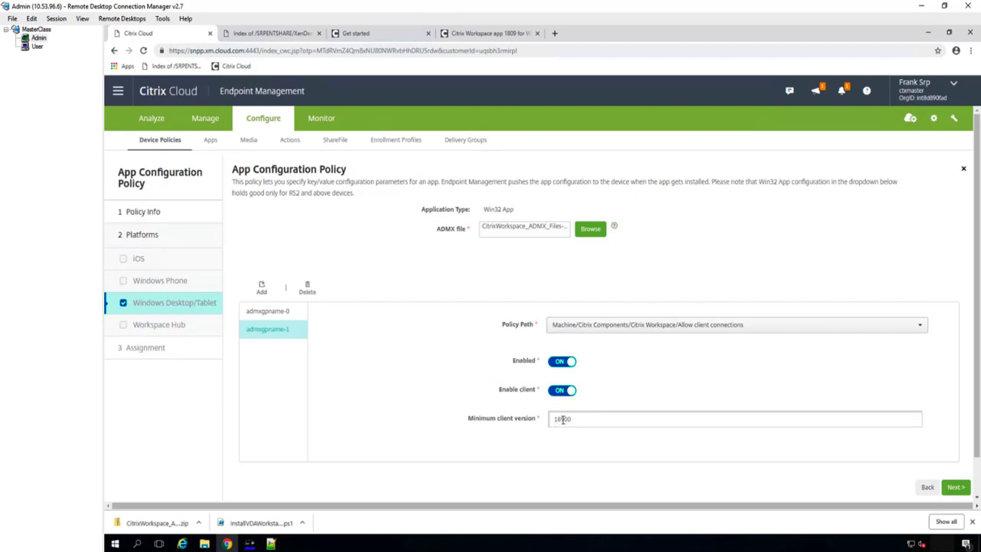
left_click(494, 35)
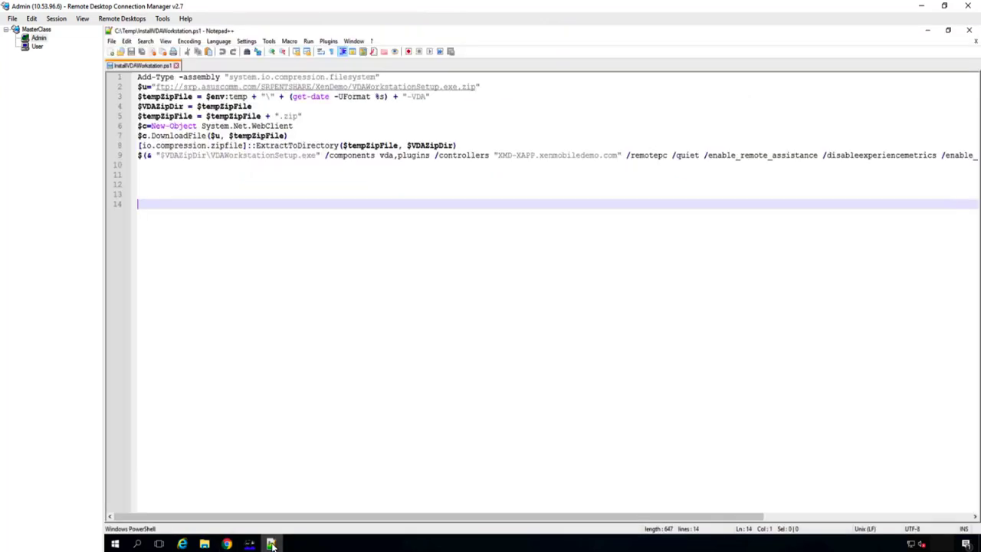
Step: Switch to Notepad++ and examine the VDA installation command and its options in InstallVDAWorkstation.ps1
left_click(272, 545)
scroll(648, 164, "right", 1)
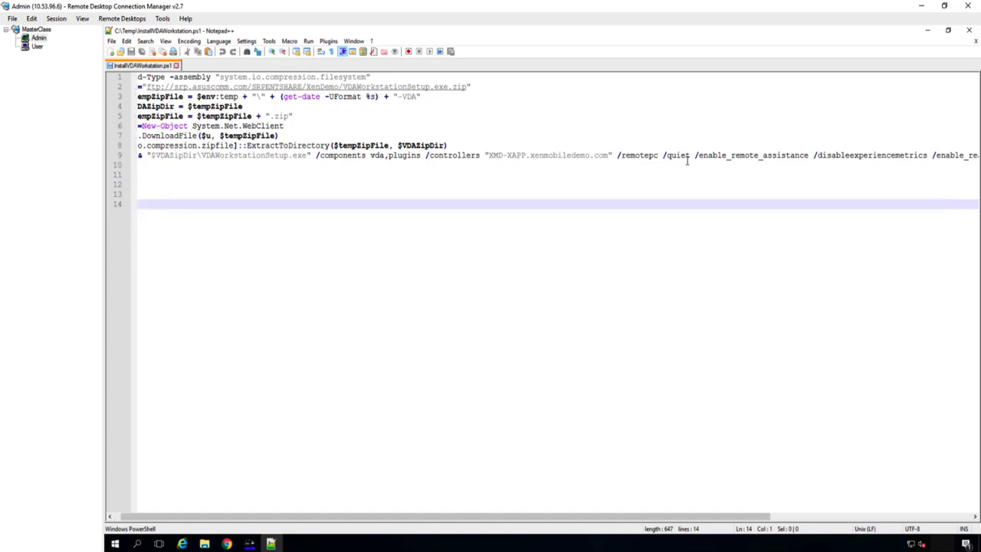
scroll(687, 160, "right", 5)
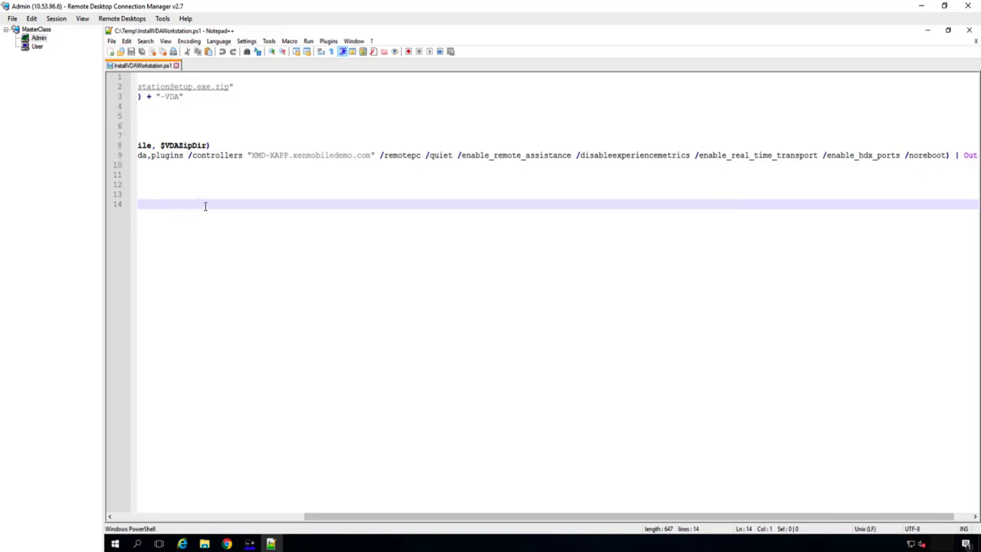
Step: In the User session, browse to C:\Windows\Temp in File Explorer, check the details of the folder ending in -VDA, and close the window
left_click(36, 48)
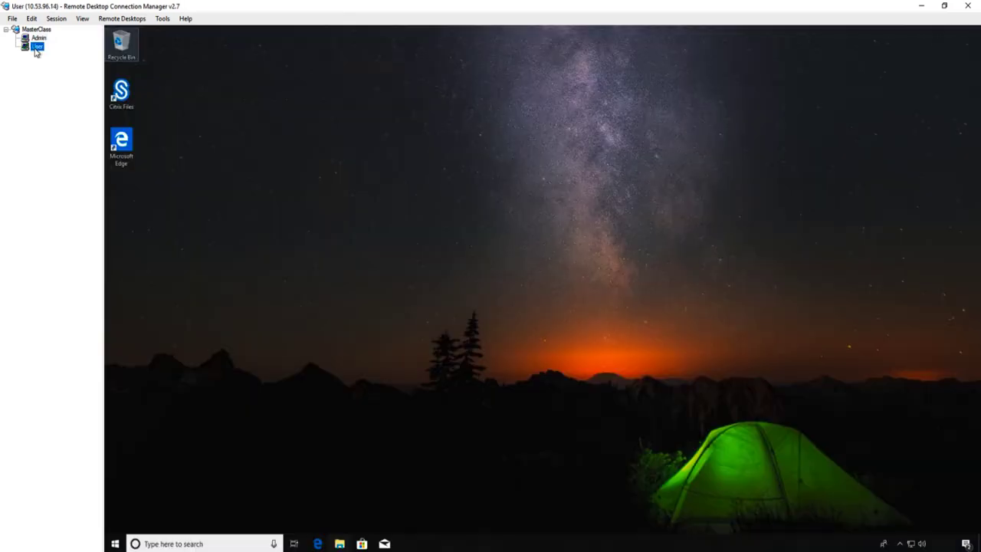
left_click(341, 543)
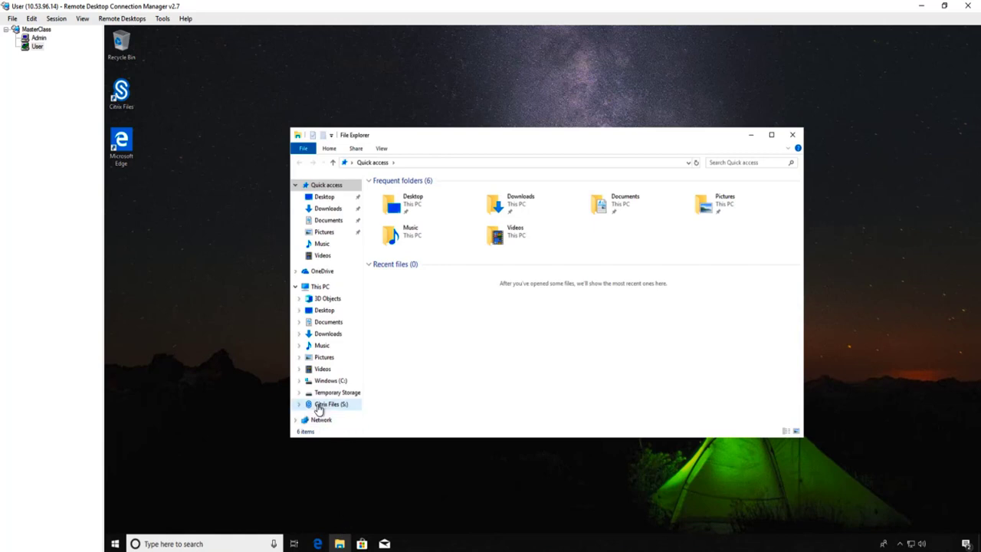
left_click(317, 383)
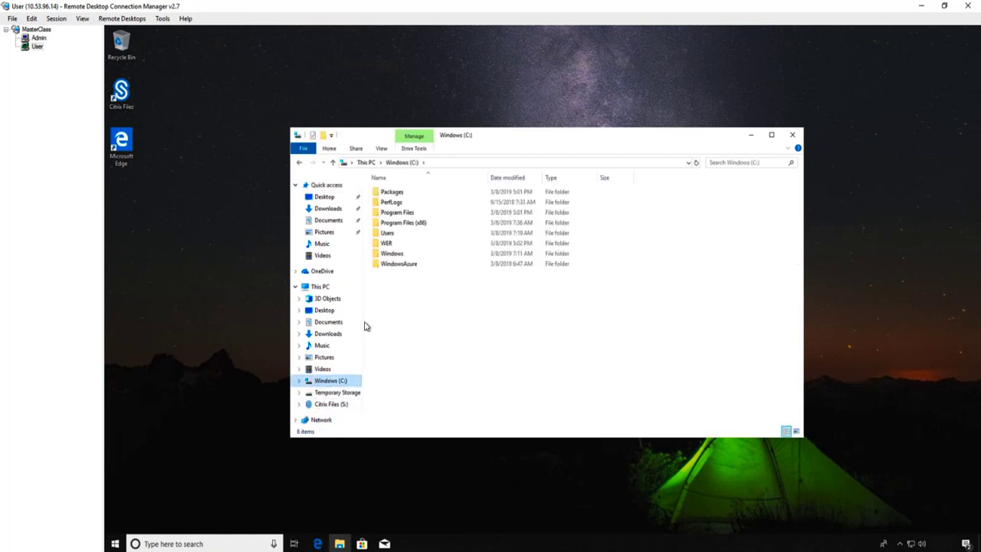
double_click(389, 256)
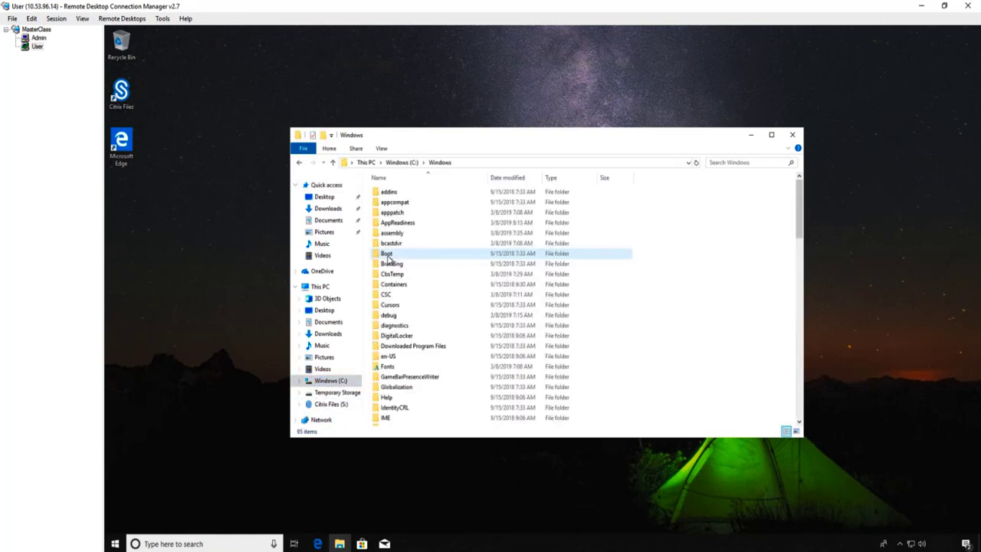
type("temp")
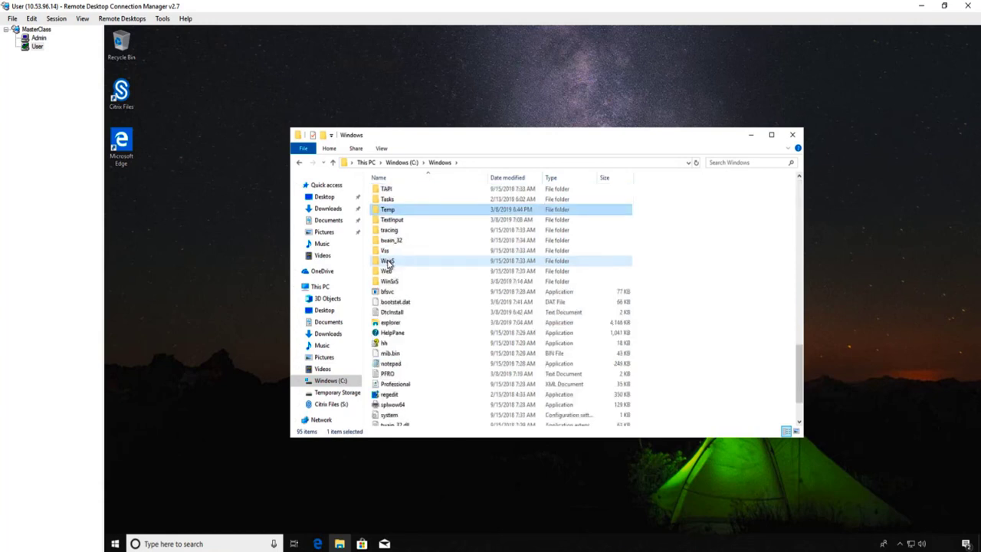
double_click(394, 210)
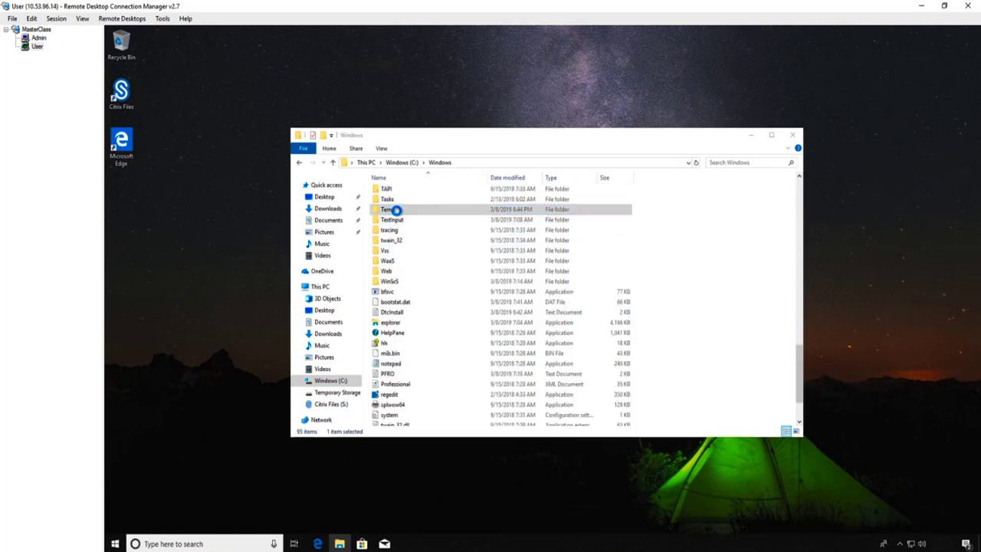
left_click(553, 297)
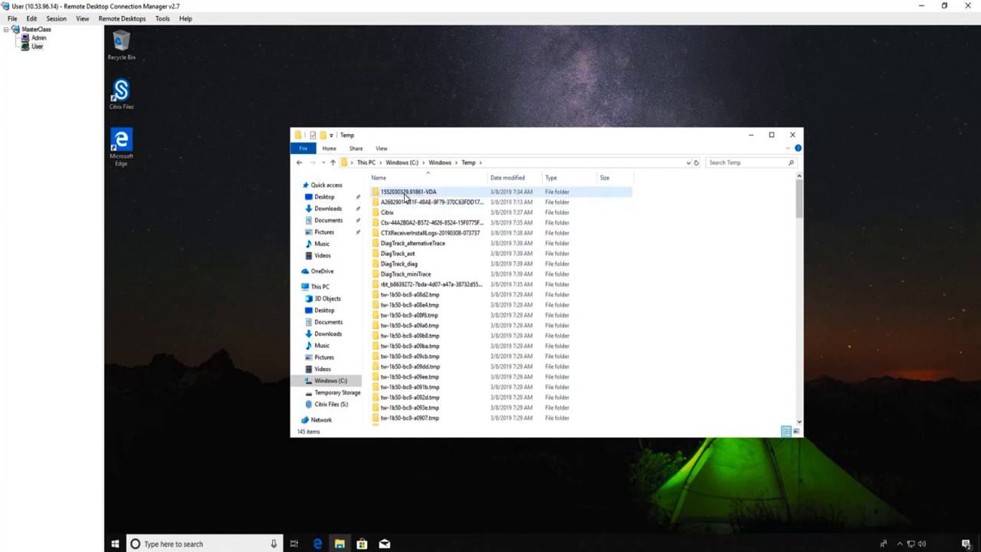
mouse_move(800, 203)
left_mouse_down()
mouse_move(796, 299)
mouse_move(759, 311)
mouse_move(800, 305)
mouse_move(801, 190)
left_mouse_up()
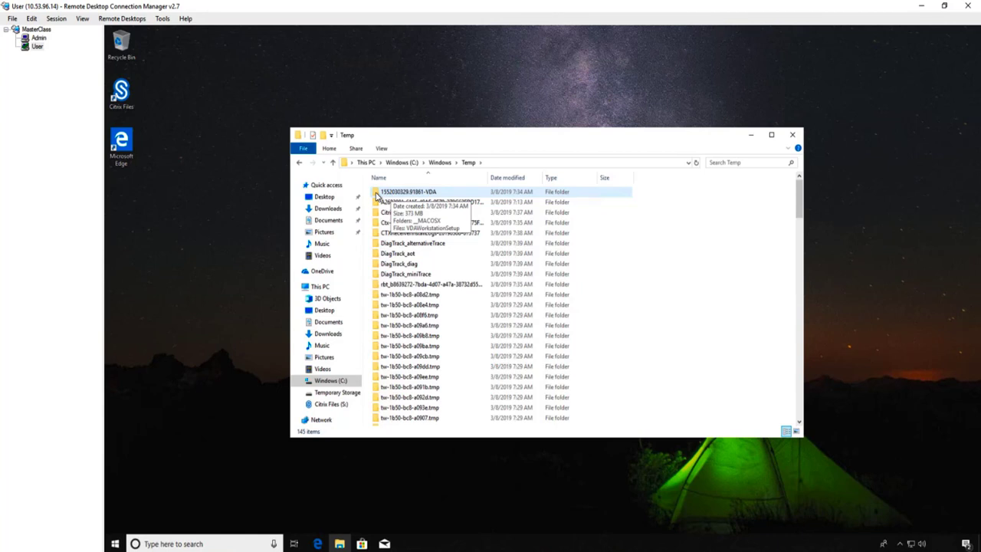
left_click(793, 135)
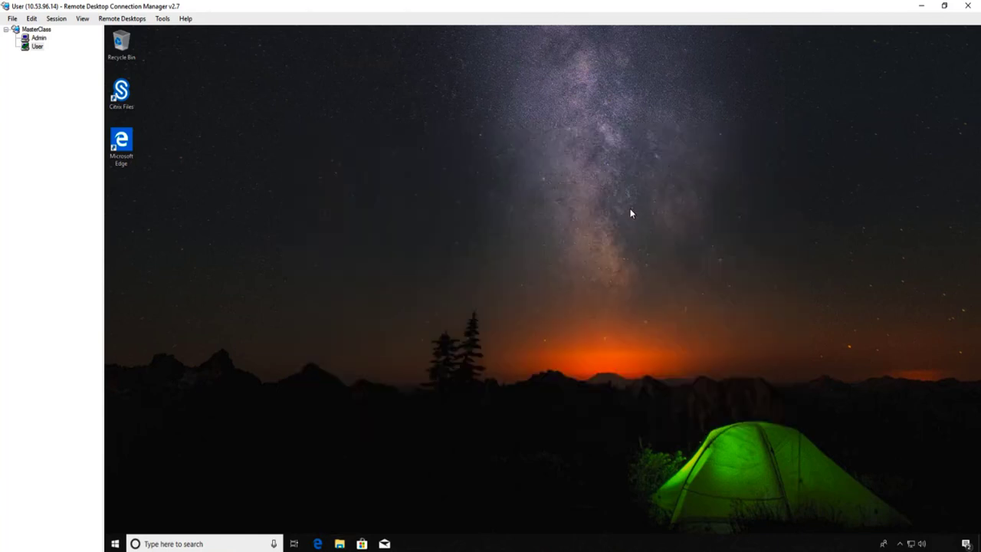
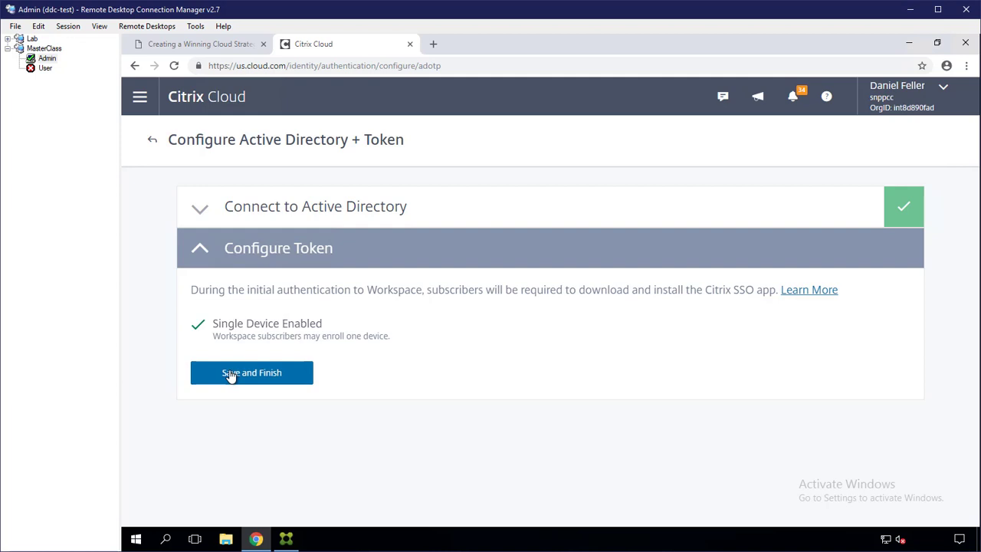
Step: Save the Active Directory + Token configuration, switch Workspace Configuration authentication to Active Directory + Token, and confirm the change of subscriber authentication method
left_click(230, 373)
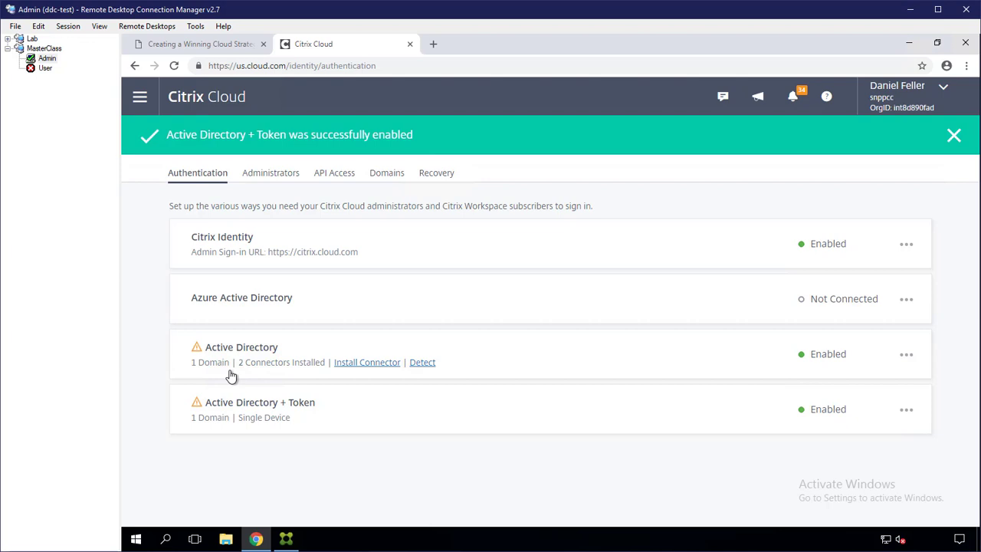
left_click(139, 96)
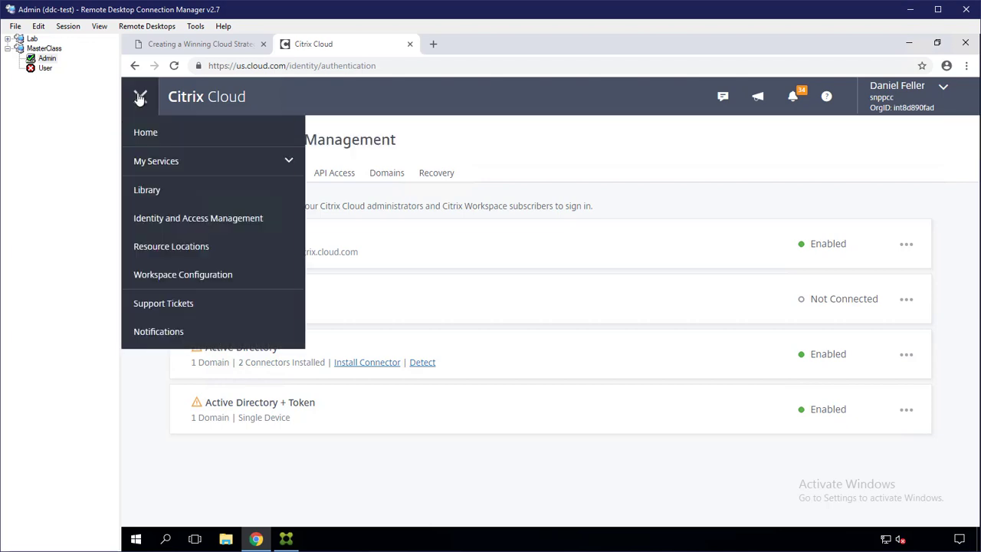
left_click(154, 274)
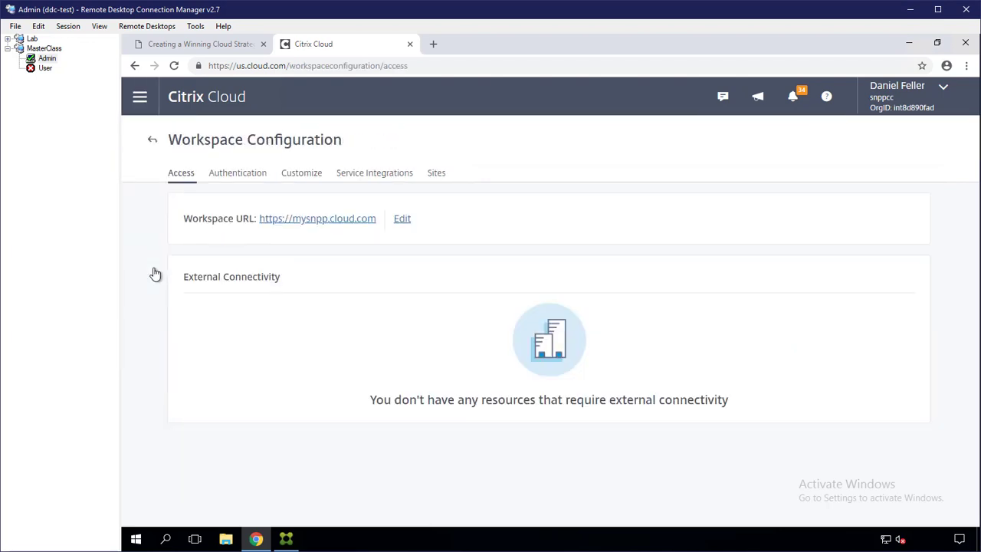
left_click(244, 175)
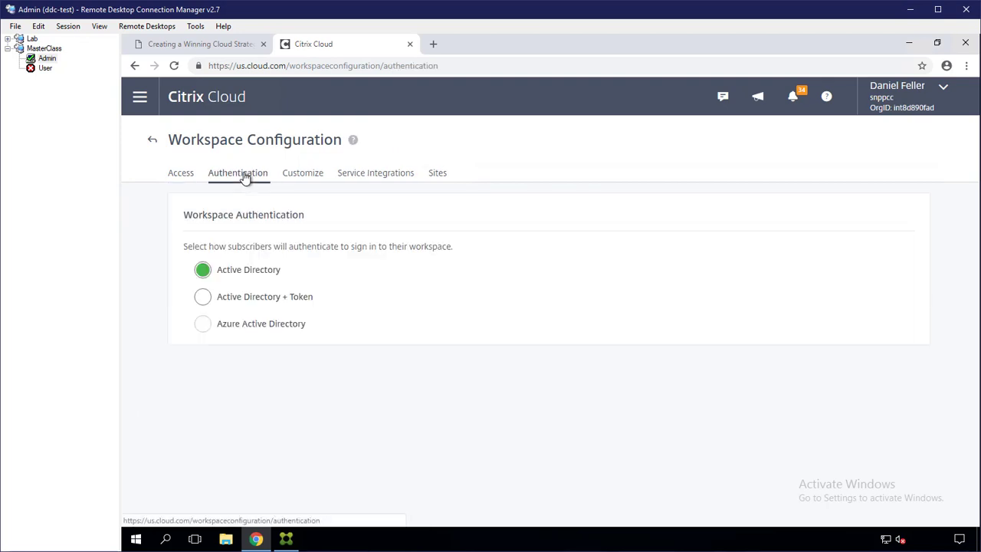
left_click(203, 297)
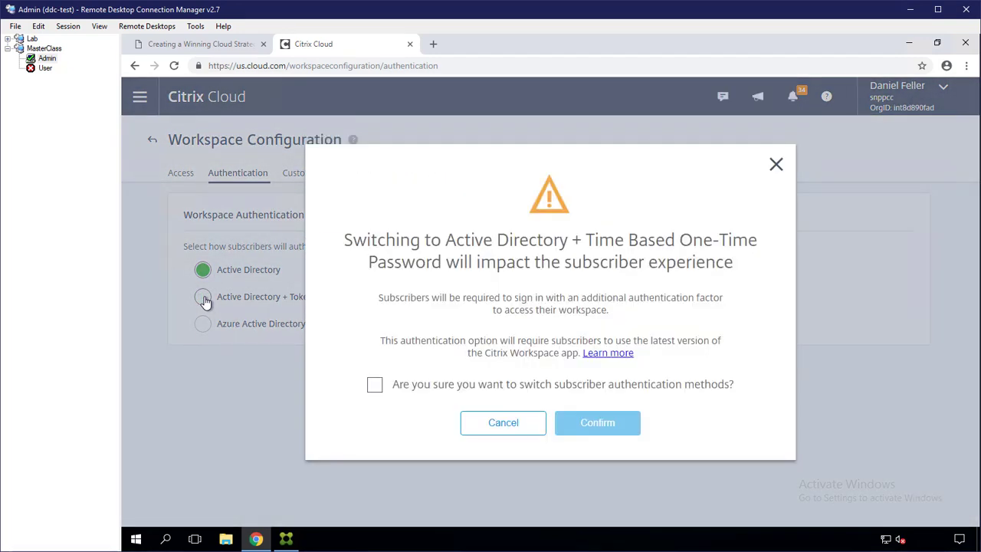
left_click(373, 390)
left_click(599, 426)
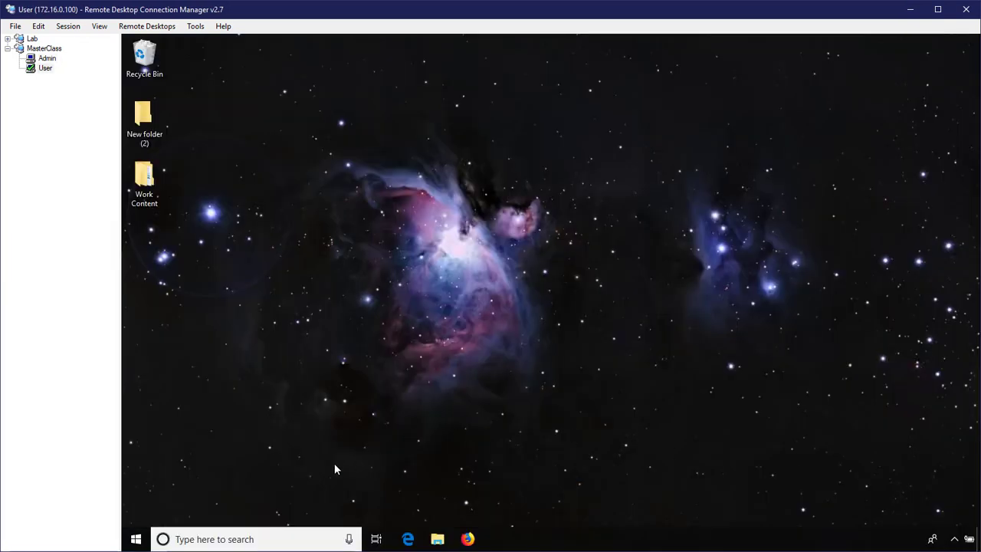
Step: In the User session, launch Citrix Workspace and request a token device registration by submitting the account username
left_click(136, 539)
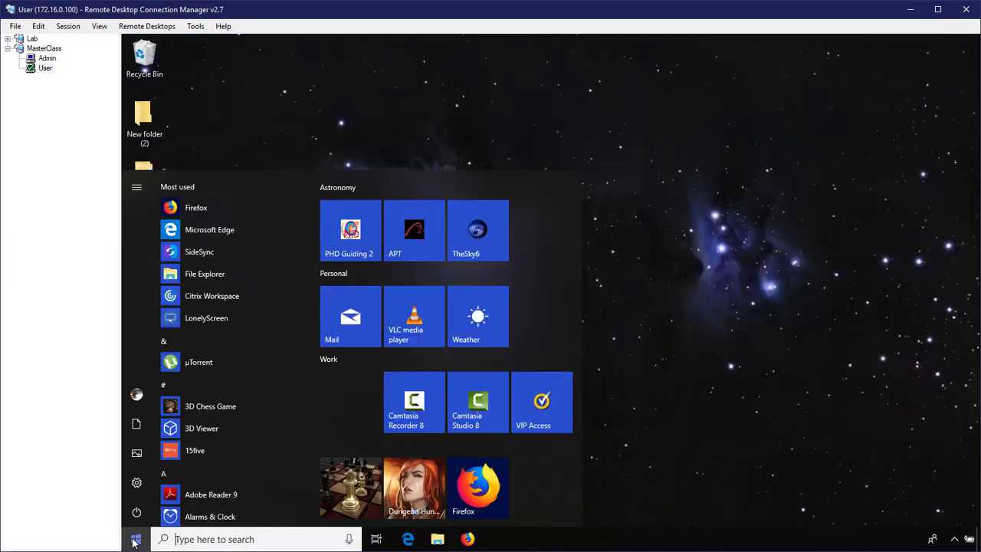
left_click(217, 300)
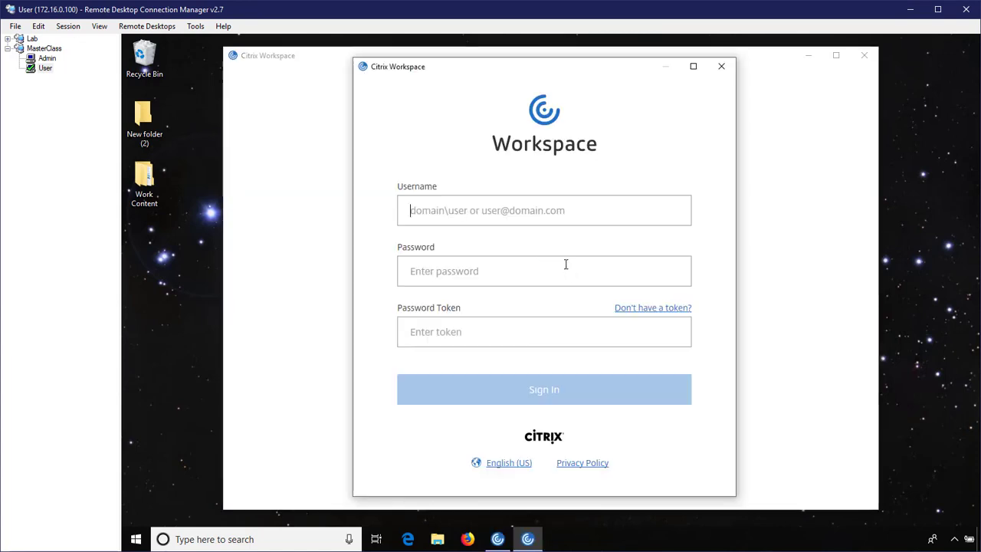
left_click(651, 310)
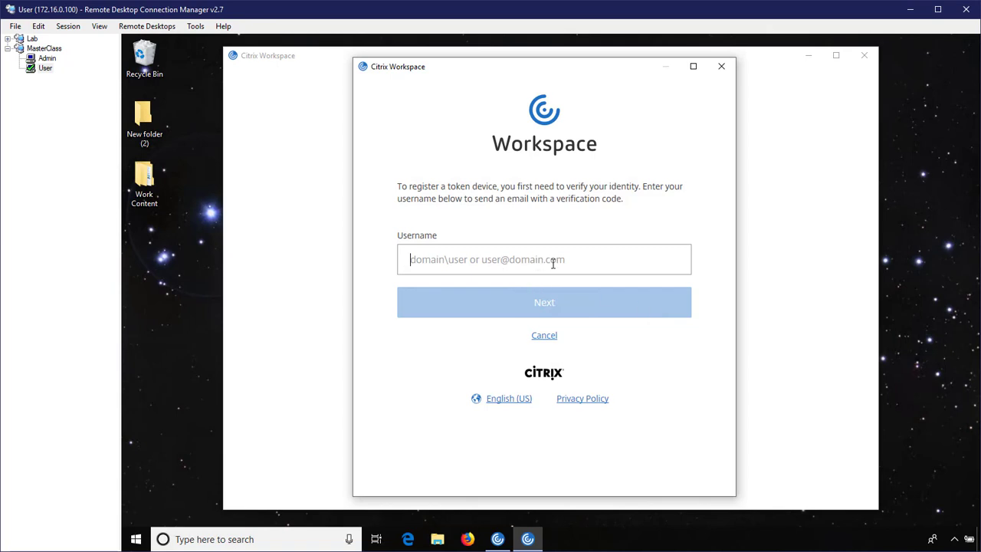
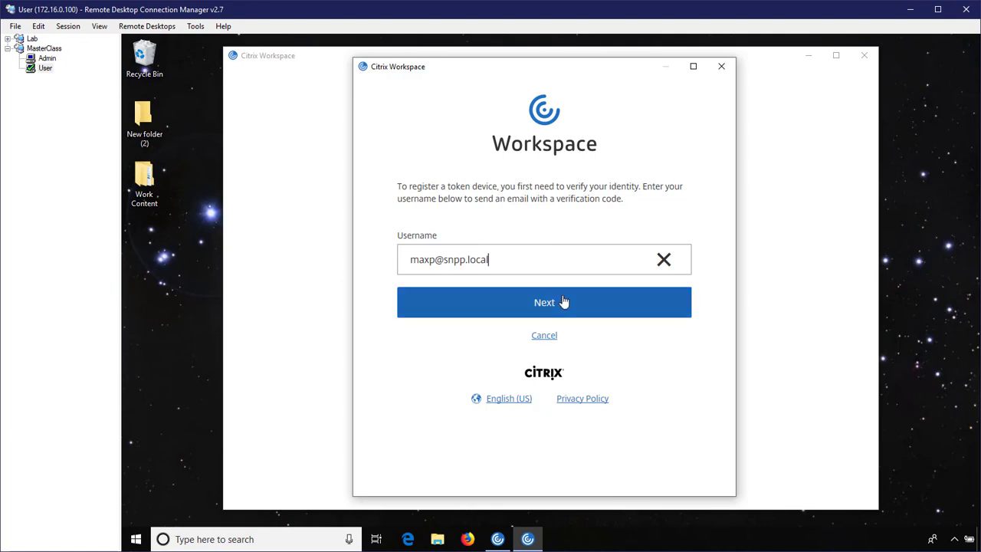
left_click(563, 302)
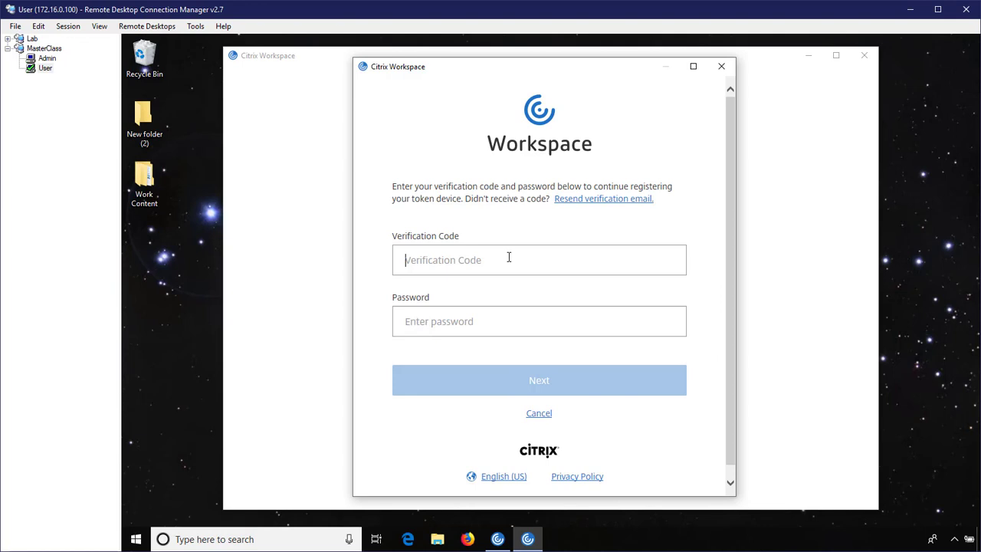
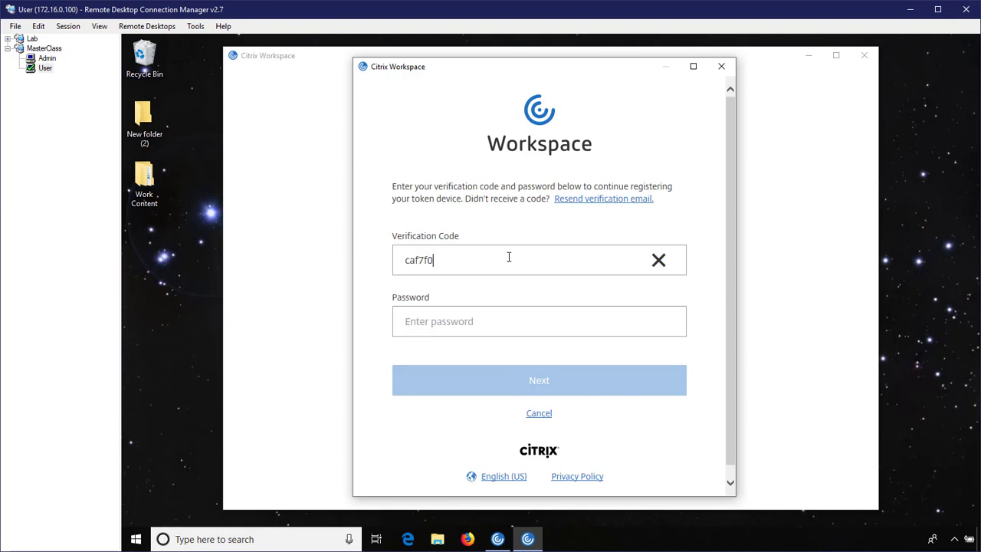
Step: Enter the emailed verification code and the account password to continue registering the token device
key("Tab")
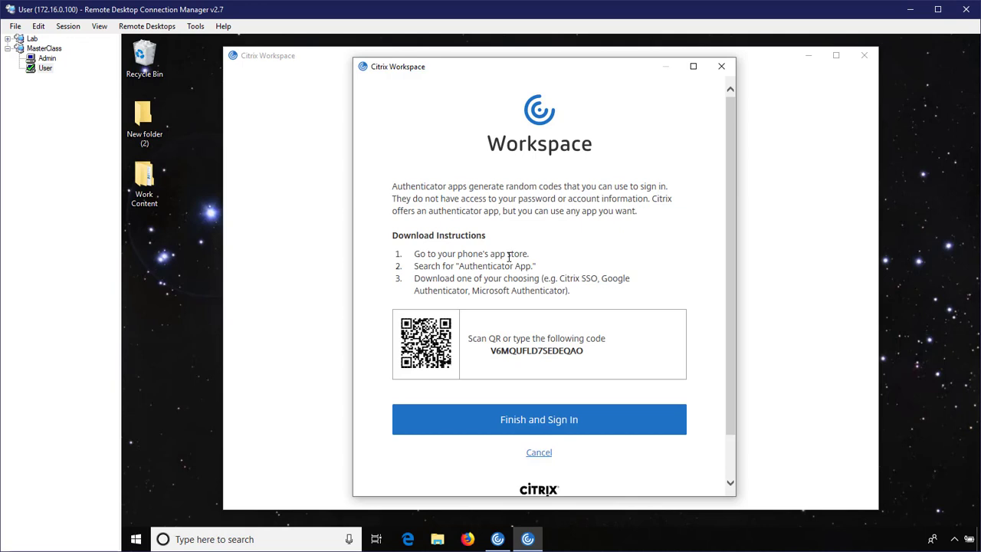
Step: Open SideSync, start mirroring the phone screen, minimize the main Citrix Workspace window and bring up the phone window
left_click(908, 465)
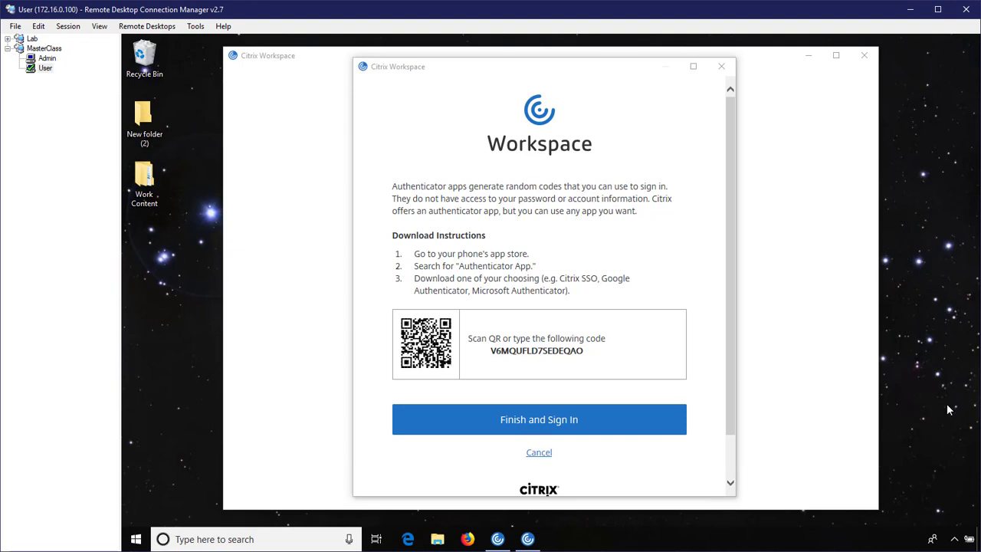
left_click(954, 540)
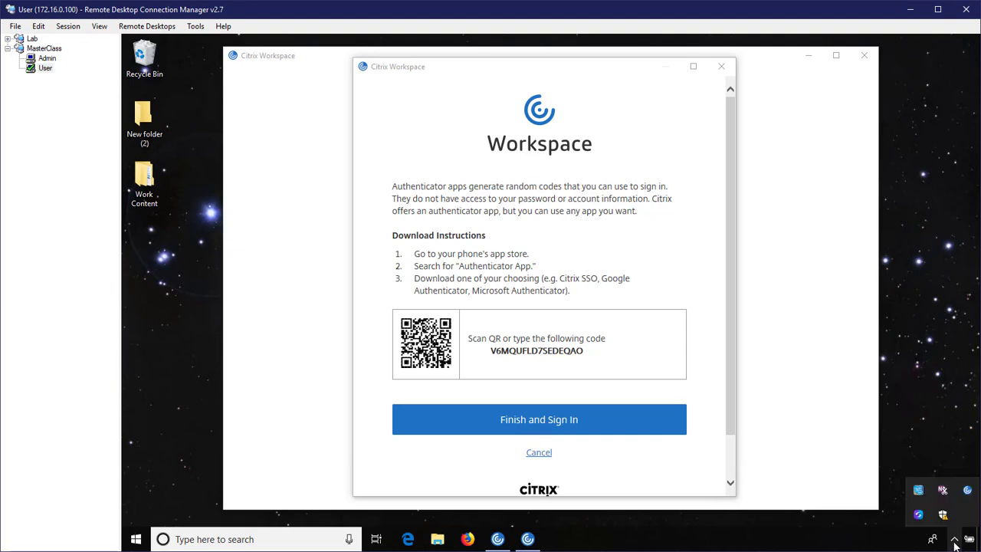
left_click(924, 518)
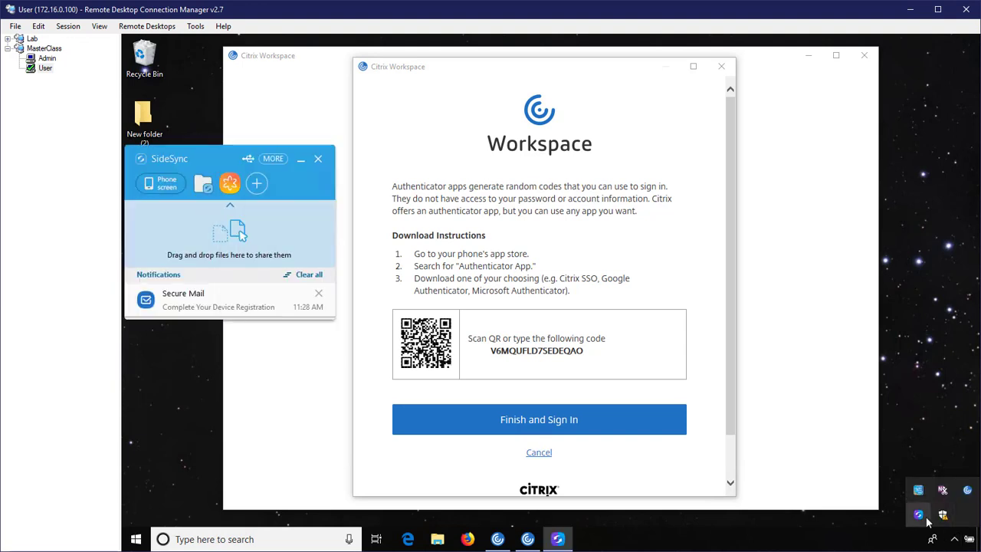
left_click(153, 192)
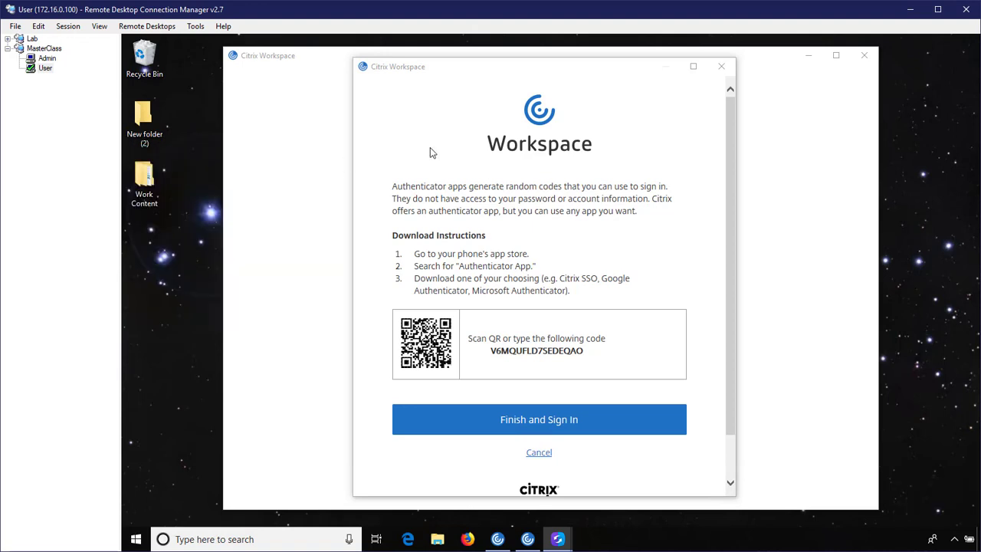
left_click(810, 55)
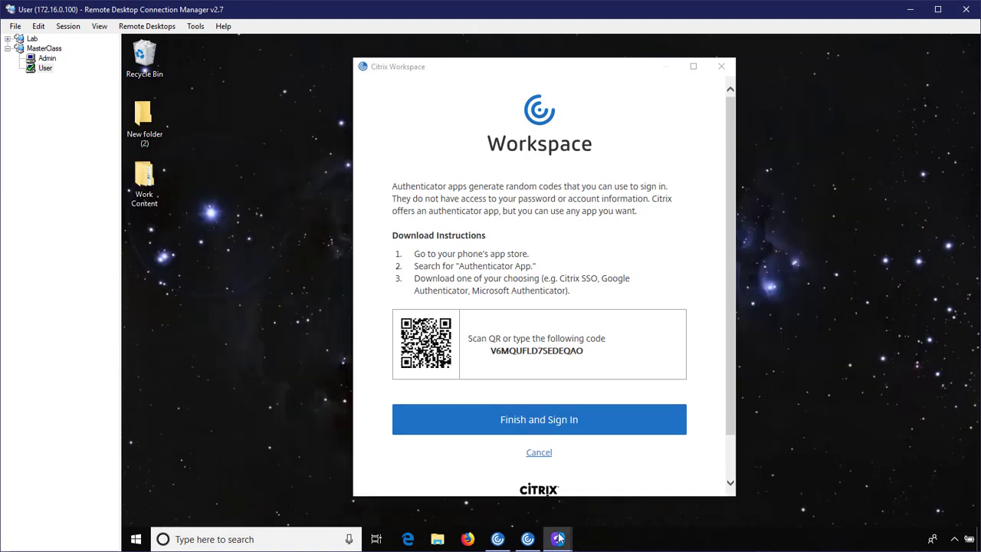
mouse_move(558, 539)
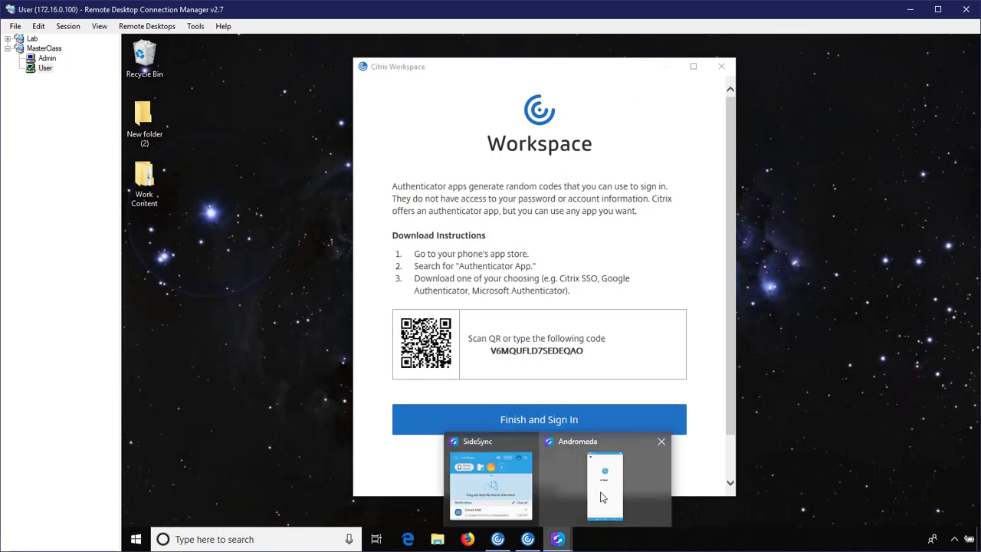
mouse_move(602, 498)
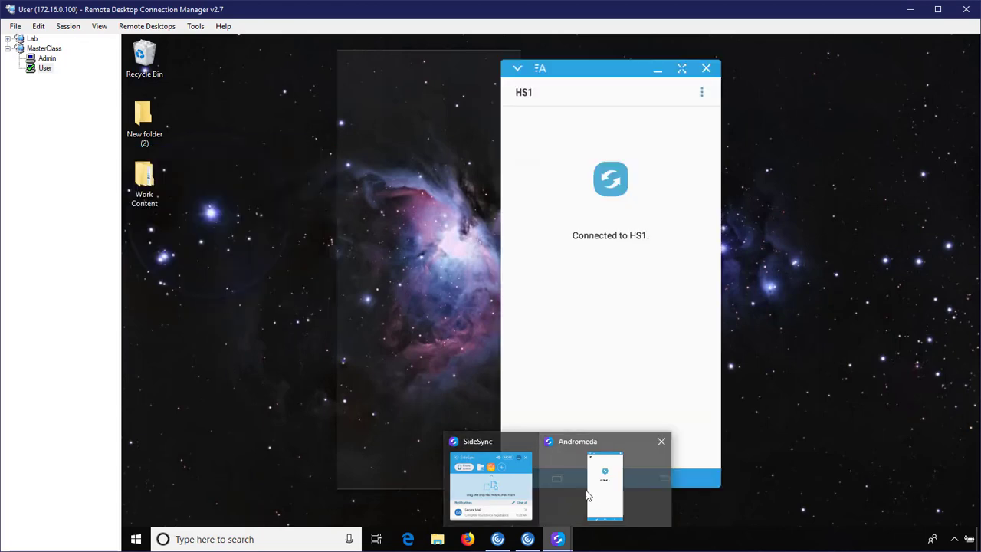
left_click(587, 496)
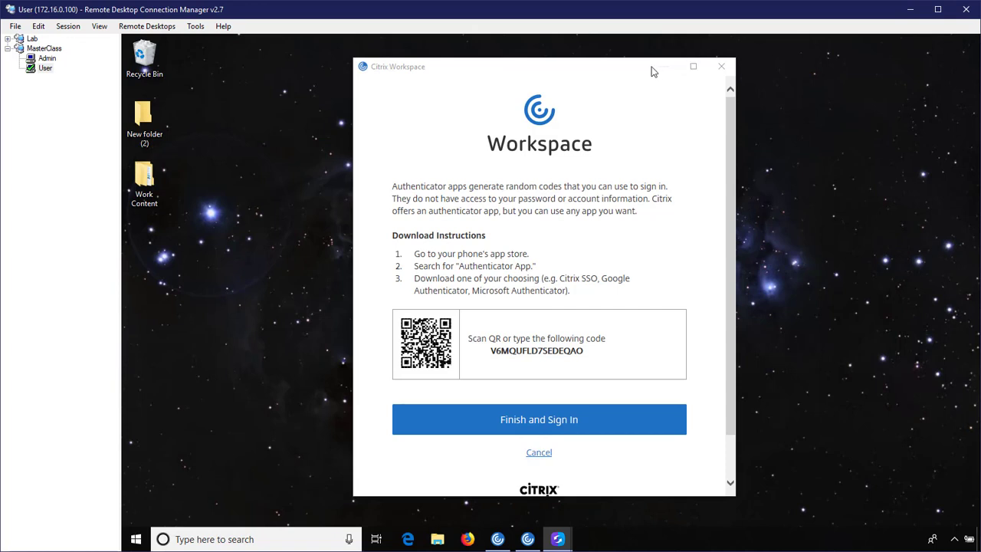
Step: Arrange the Citrix Workspace registration window and the mirrored phone window side by side so that both are fully visible
left_click_drag(650, 70, 500, 74)
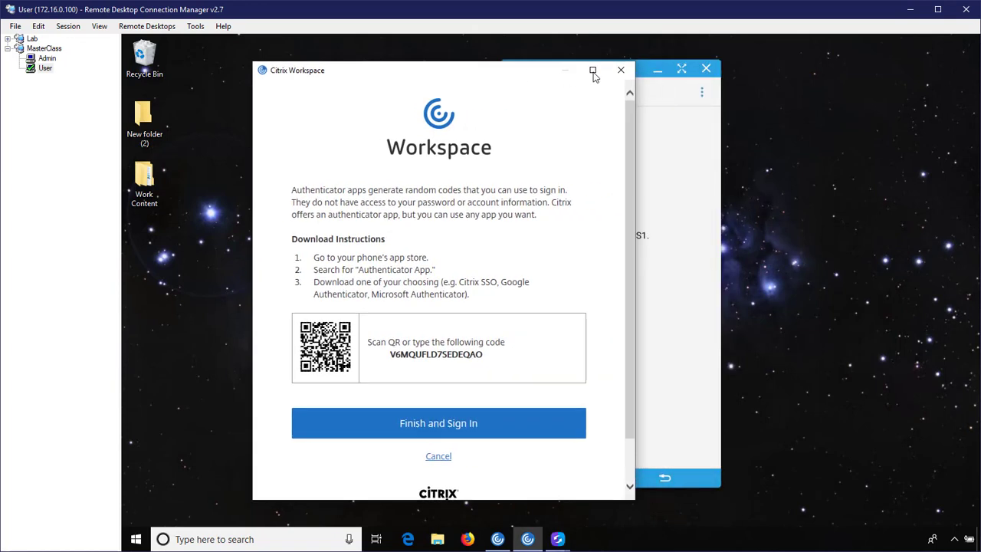
left_click_drag(645, 74, 893, 74)
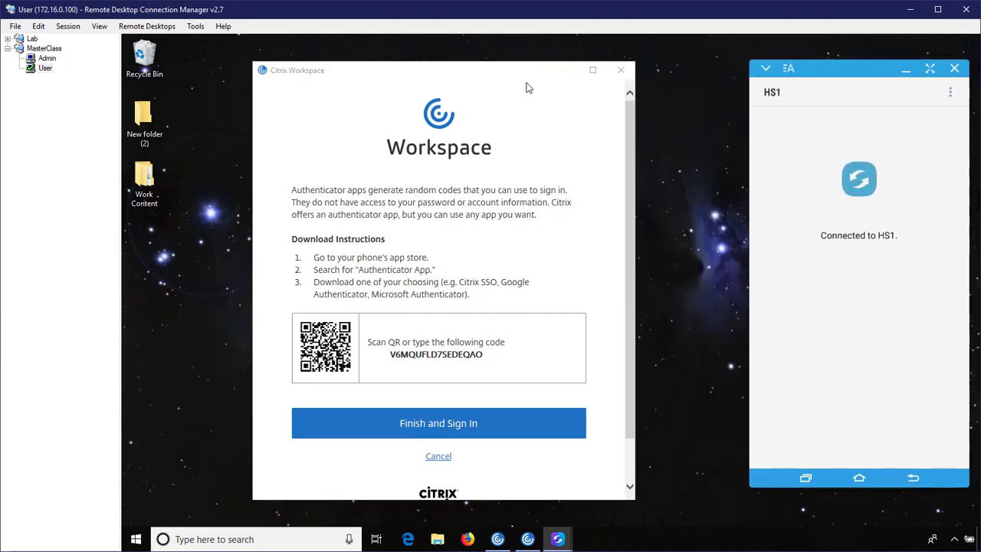
left_click_drag(468, 76, 539, 75)
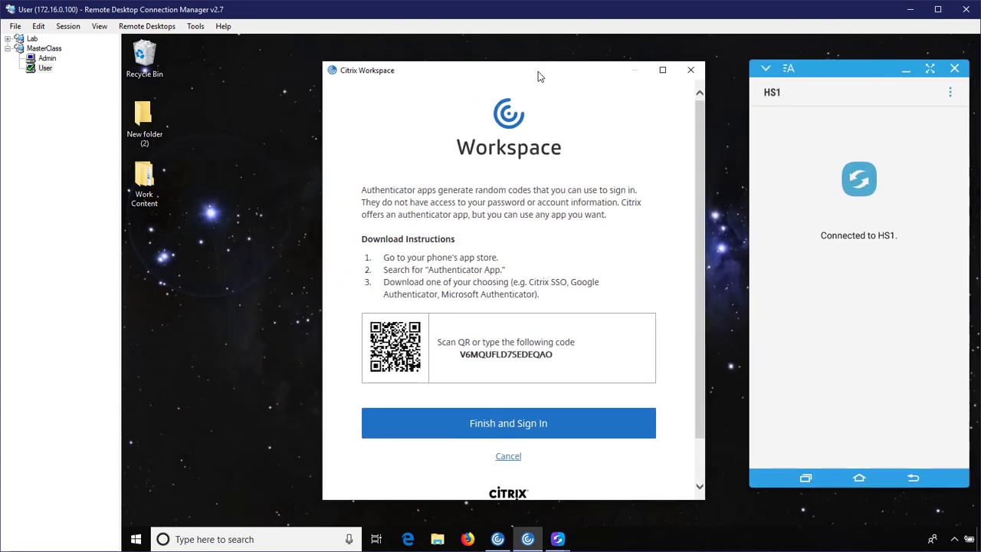
Step: Enable Presentation mode for the mirrored phone in SideSync and bring the phone window back in front of Citrix Workspace
left_click(765, 70)
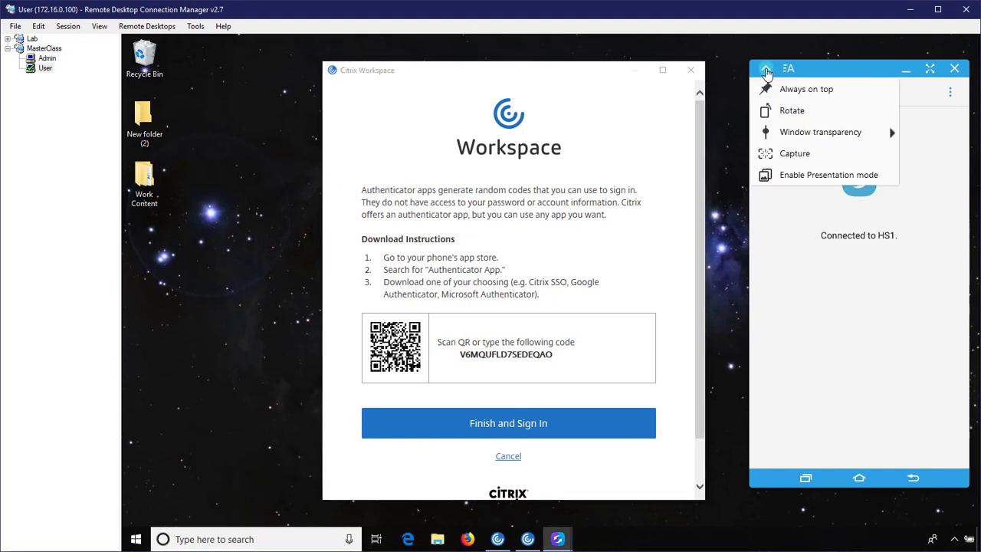
left_click(800, 156)
left_click(500, 540)
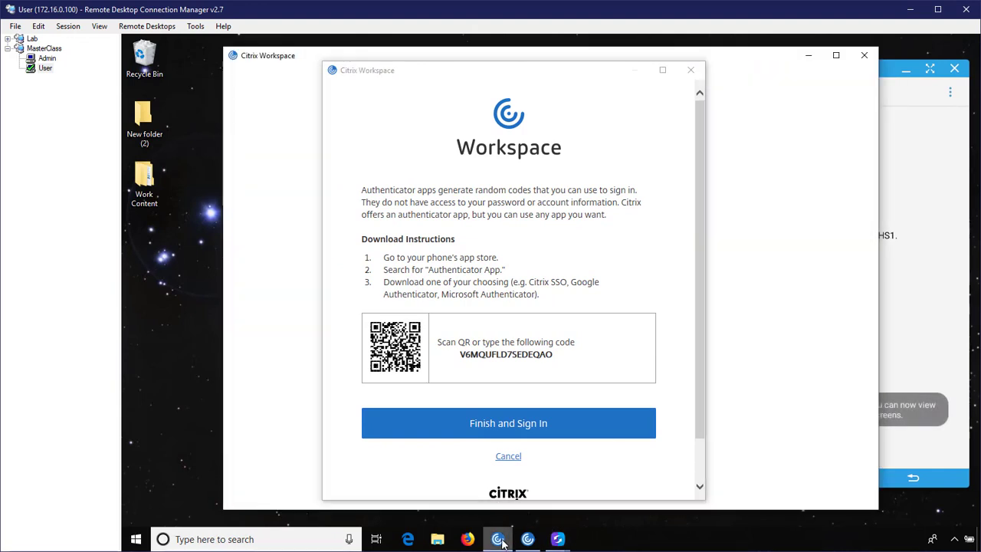
mouse_move(557, 539)
left_click(605, 500)
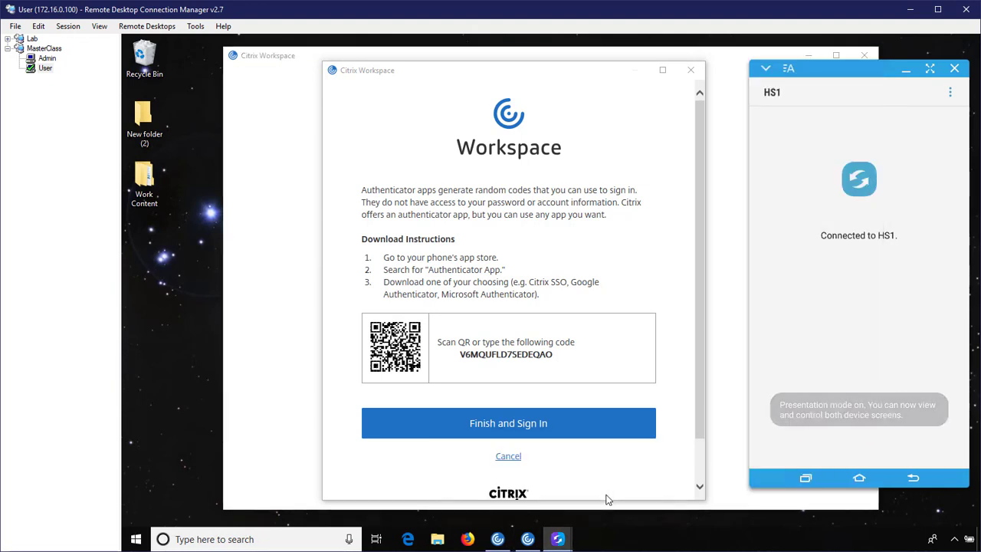
left_click(848, 470)
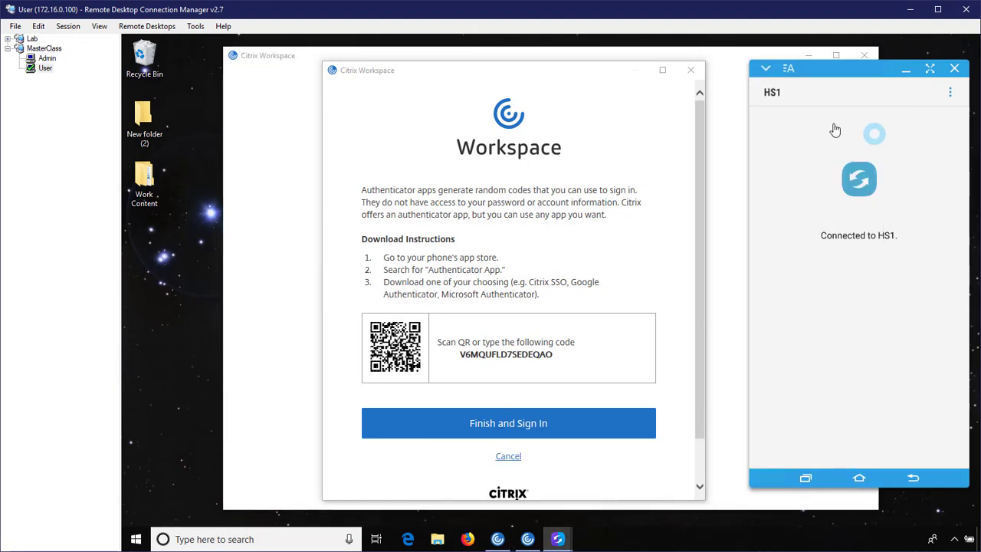
left_click(765, 68)
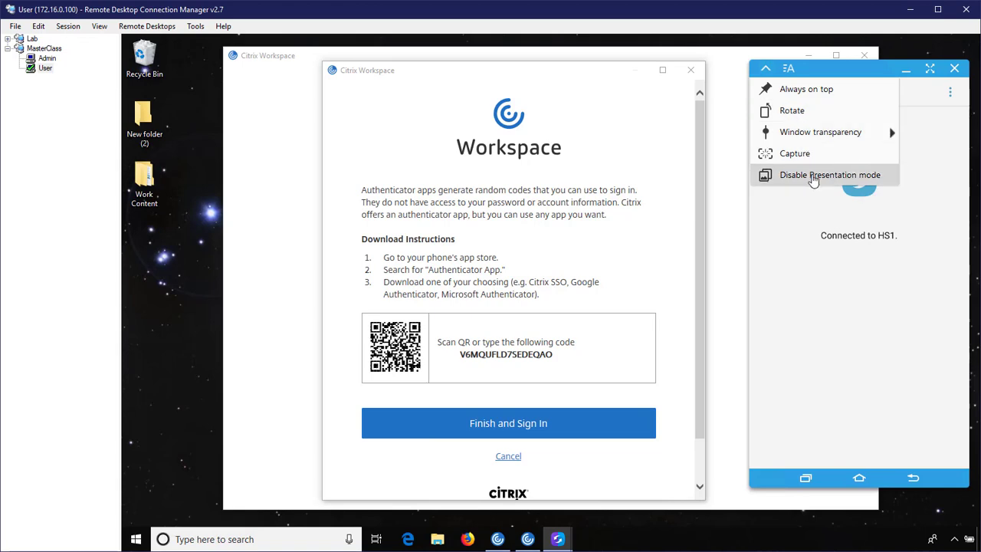
left_click(872, 74)
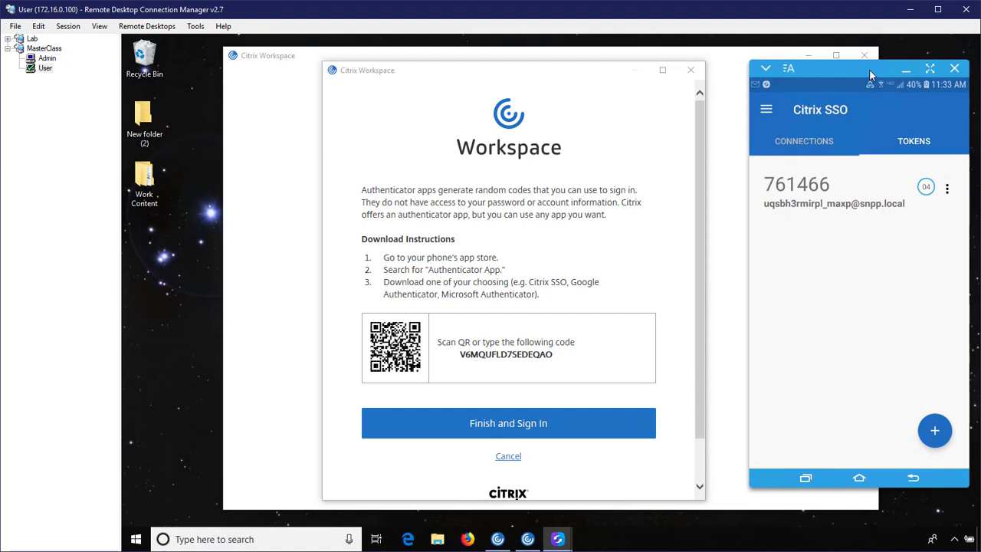
Step: Finish the token device registration and retry the failed server connection to reach the Workspace sign-in form
left_click(475, 426)
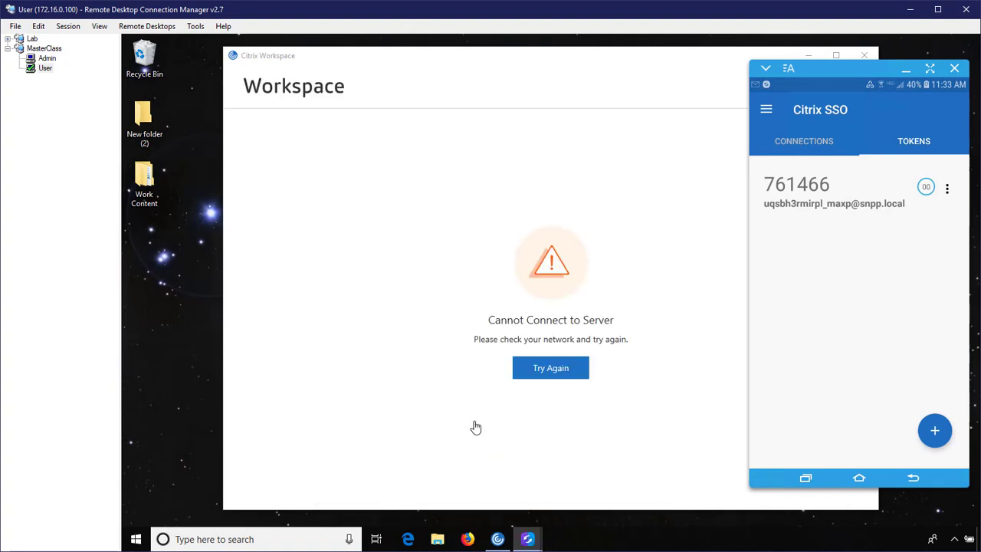
left_click(552, 370)
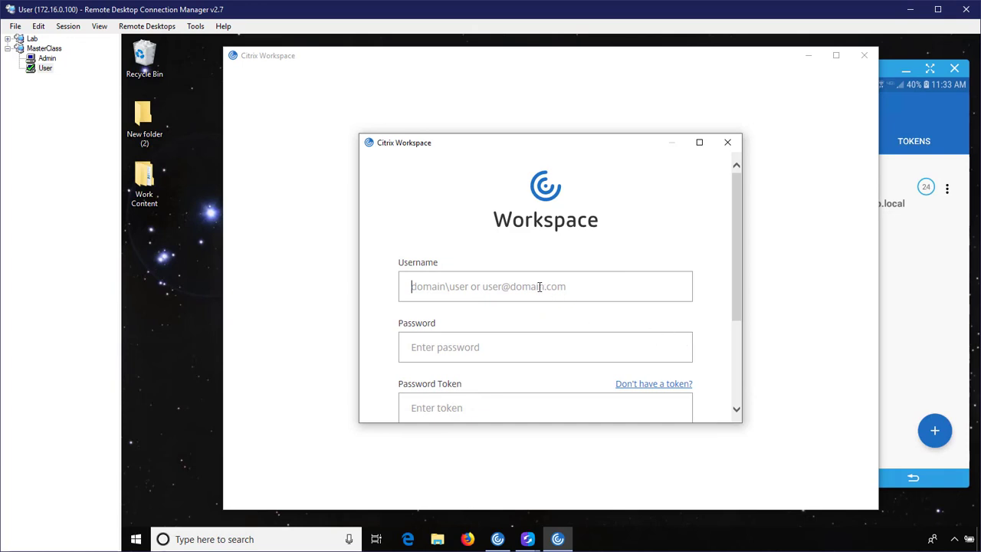
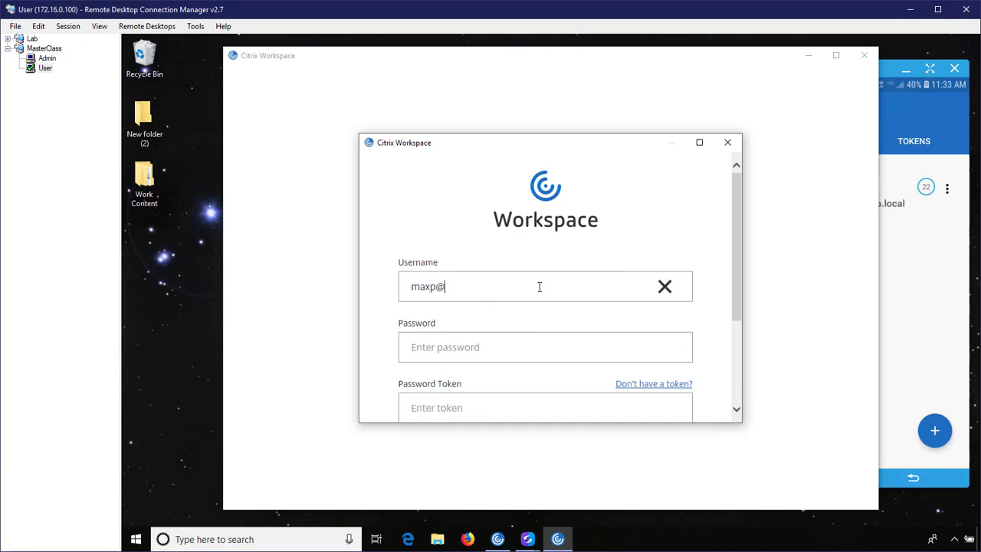
Step: Try to sign in with the username, the account password and the current token copied from Citrix SSO on the mirrored phone
key("Tab")
type("••••")
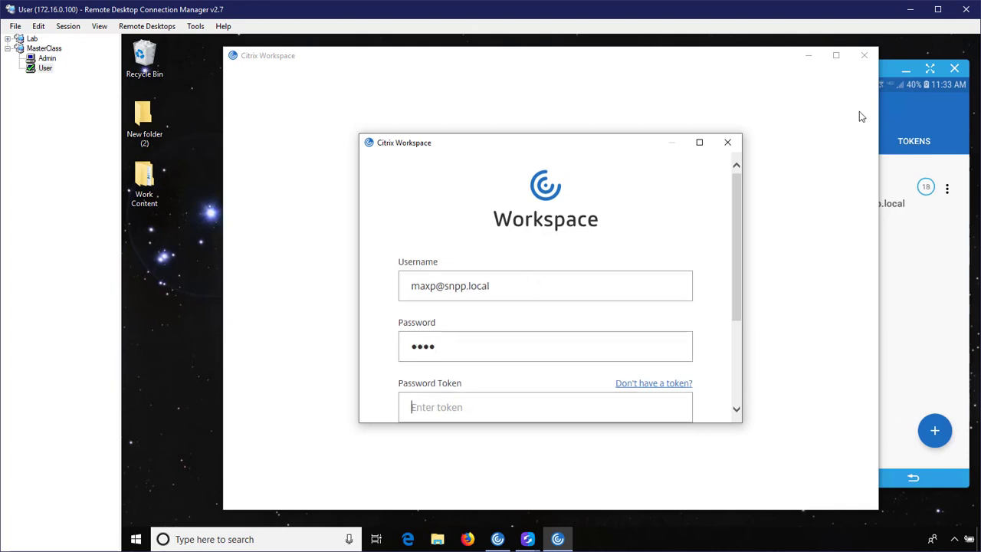
left_click(889, 69)
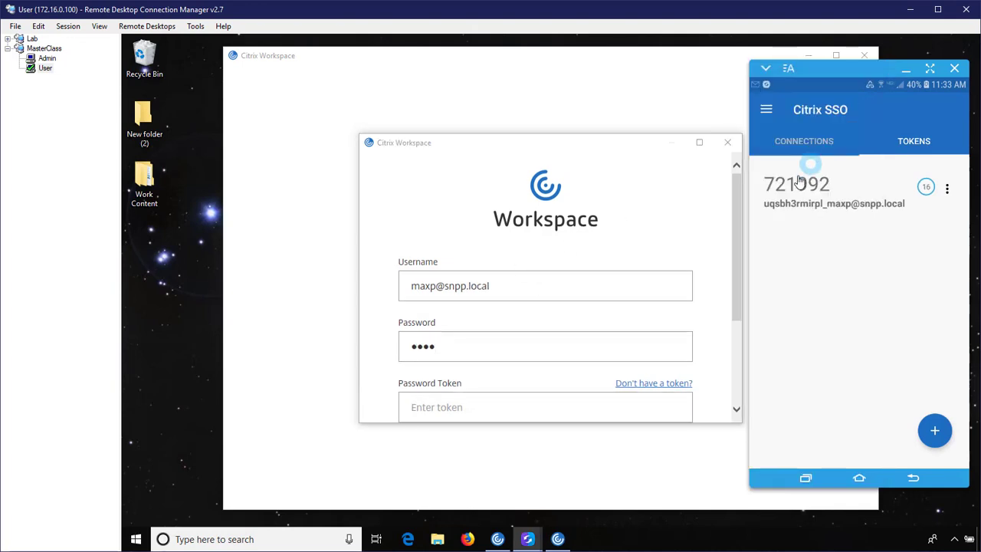
left_click(777, 186)
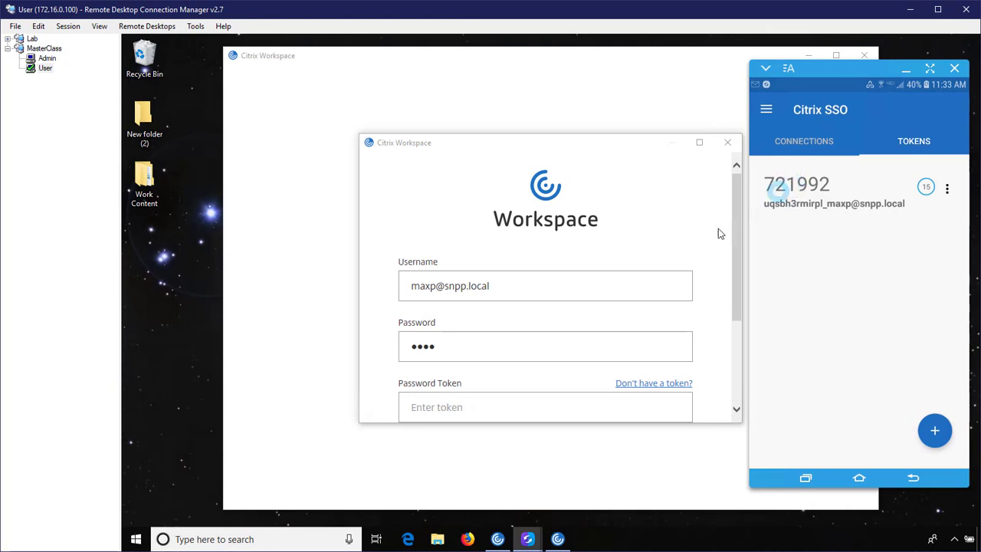
left_click(465, 402)
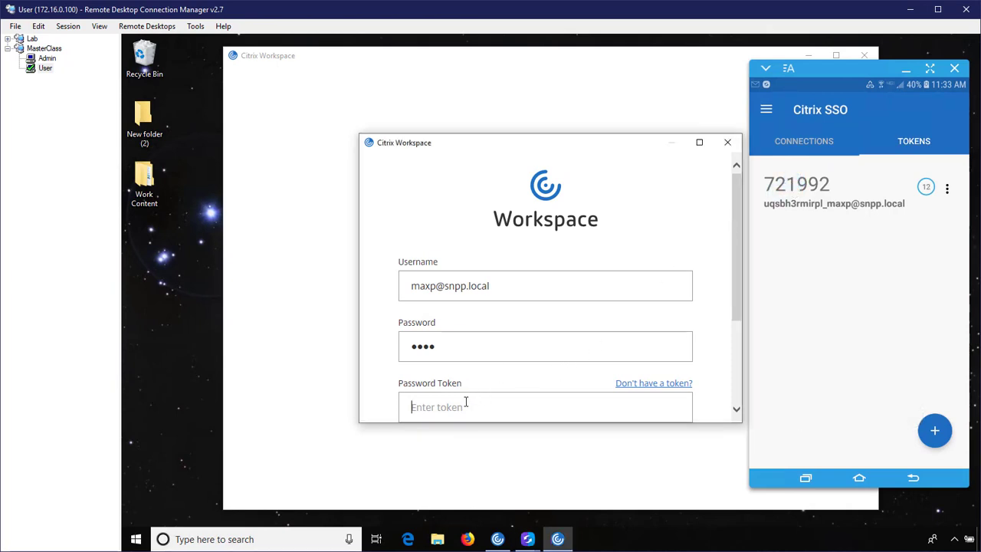
key("ctrl+v")
scroll(537, 391, "down", 3)
left_click(534, 320)
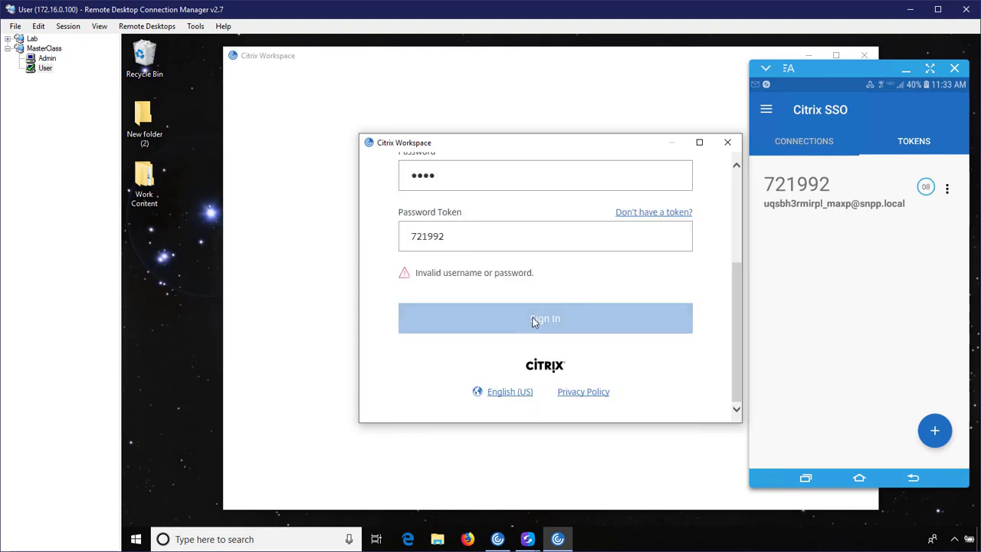
Step: Enlarge the Citrix Workspace sign-in window vertically so that the whole form fits beside the phone window
scroll(534, 322, "up", 5)
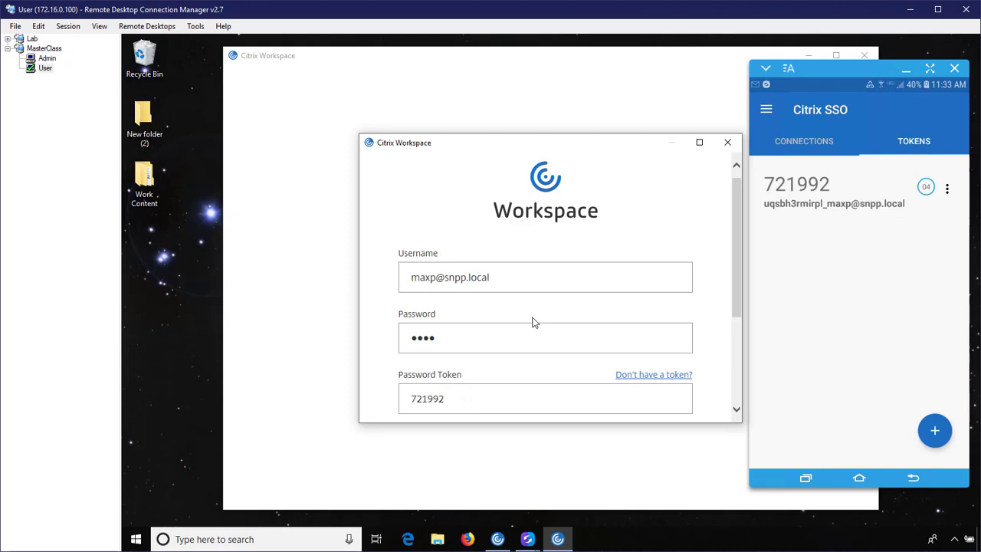
left_click_drag(544, 426, 544, 493)
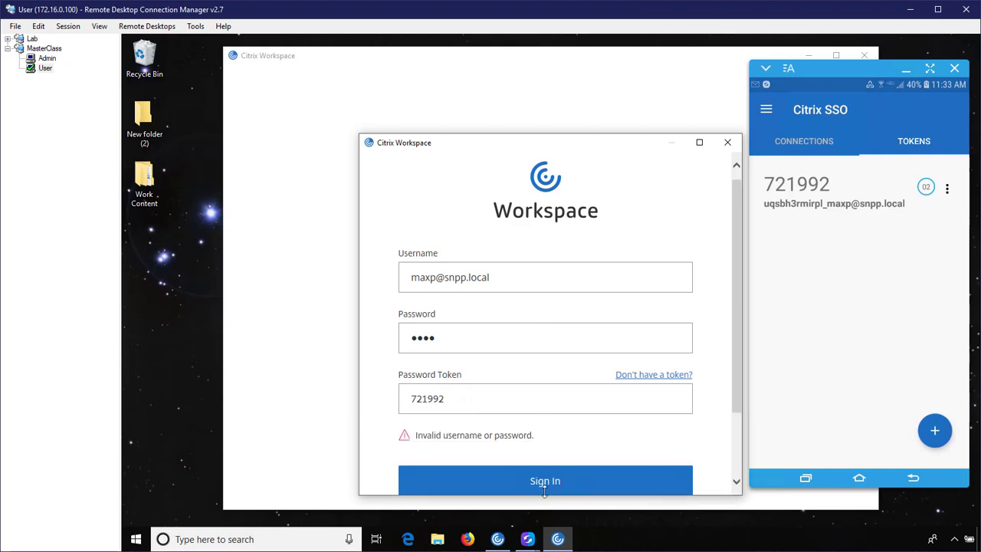
left_click_drag(544, 134, 539, 48)
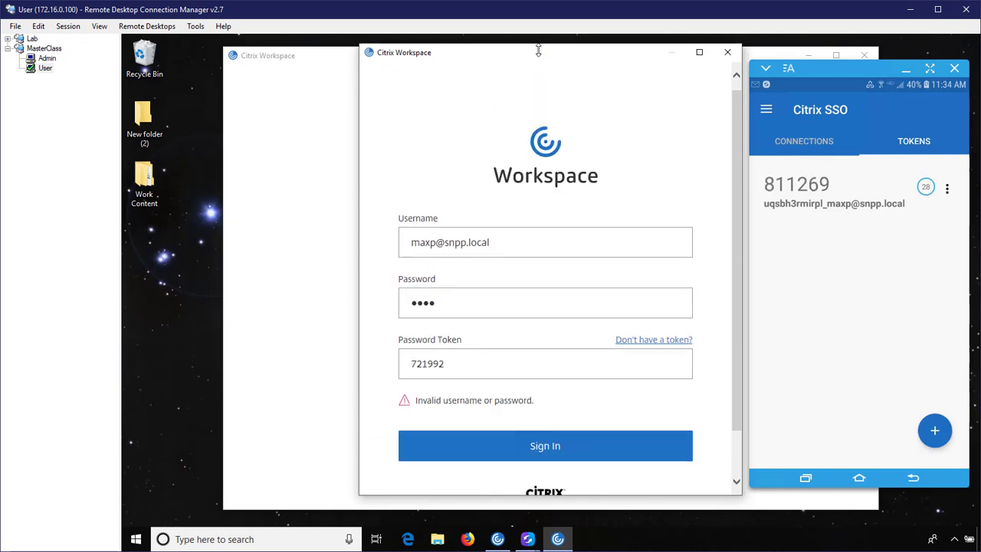
Step: Clear the username, password and password token entries in the sign-in form
double_click(517, 190)
left_click_drag(518, 189, 365, 190)
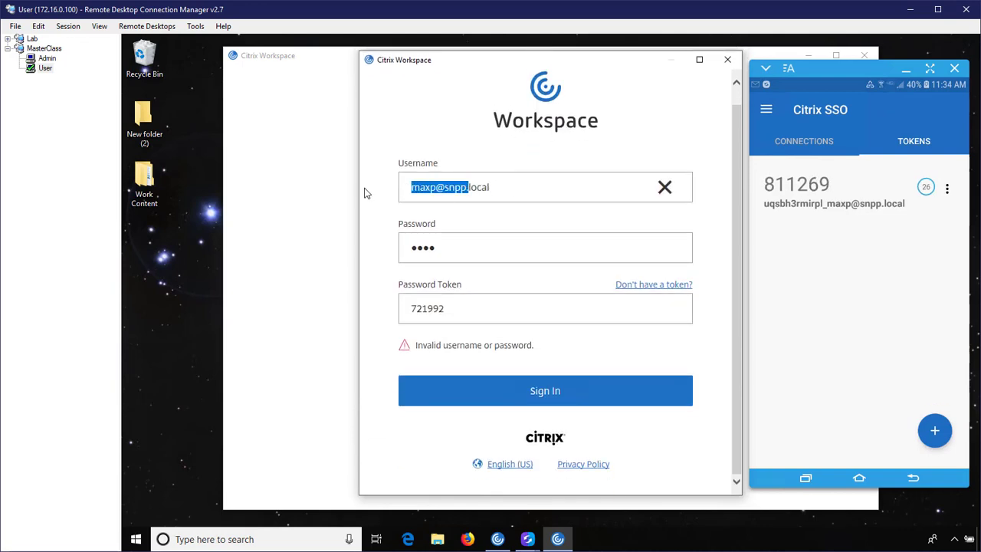
left_click_drag(498, 194, 276, 184)
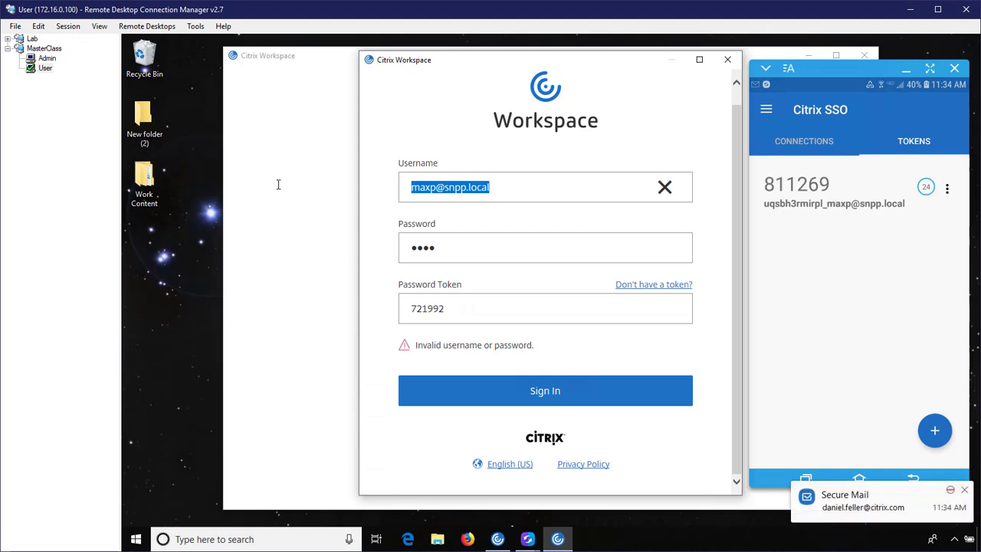
key("BackSpace")
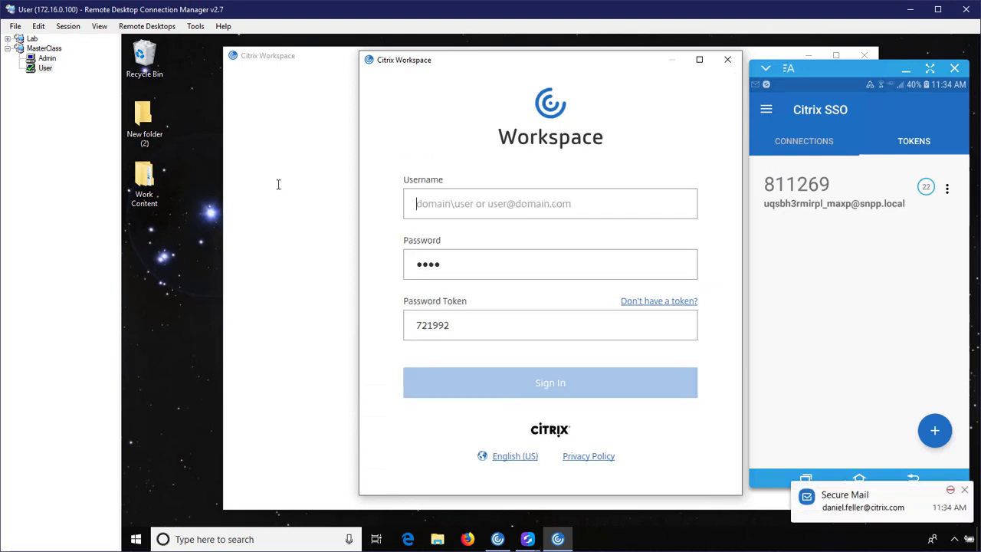
key("Tab")
key("BackSpace")
key("Tab")
key("BackSpace")
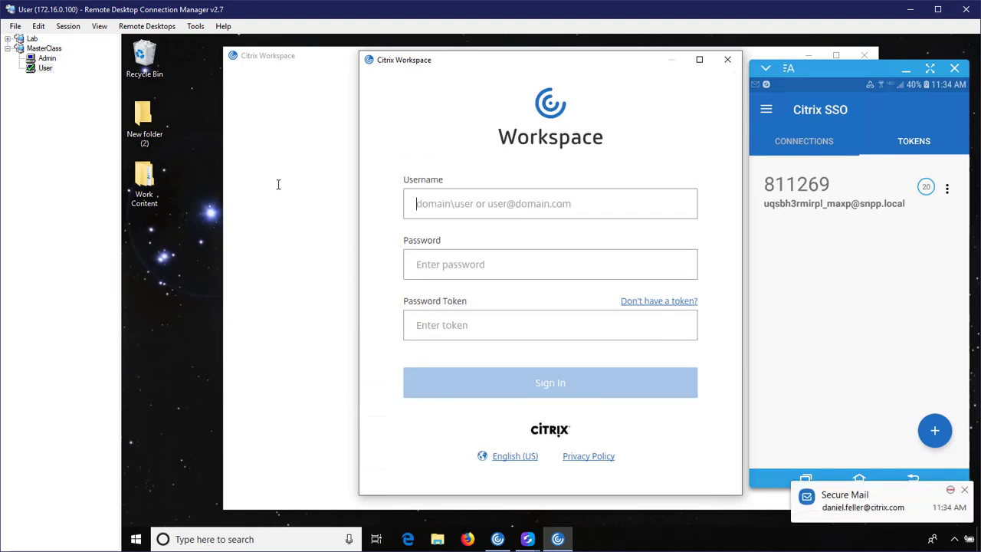
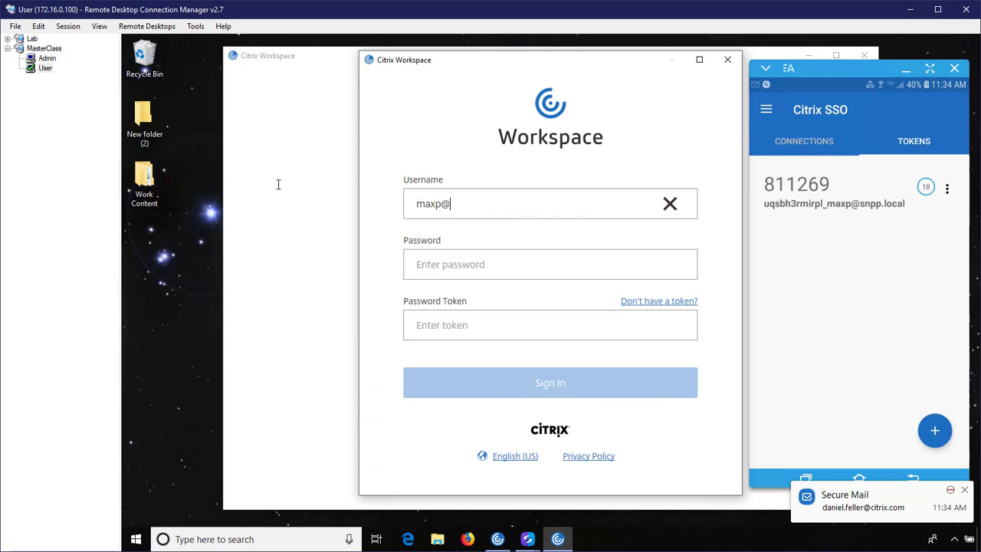
Step: Enter the username, the account password and the current token from the mirrored phone, and sign in to Workspace
key("Tab")
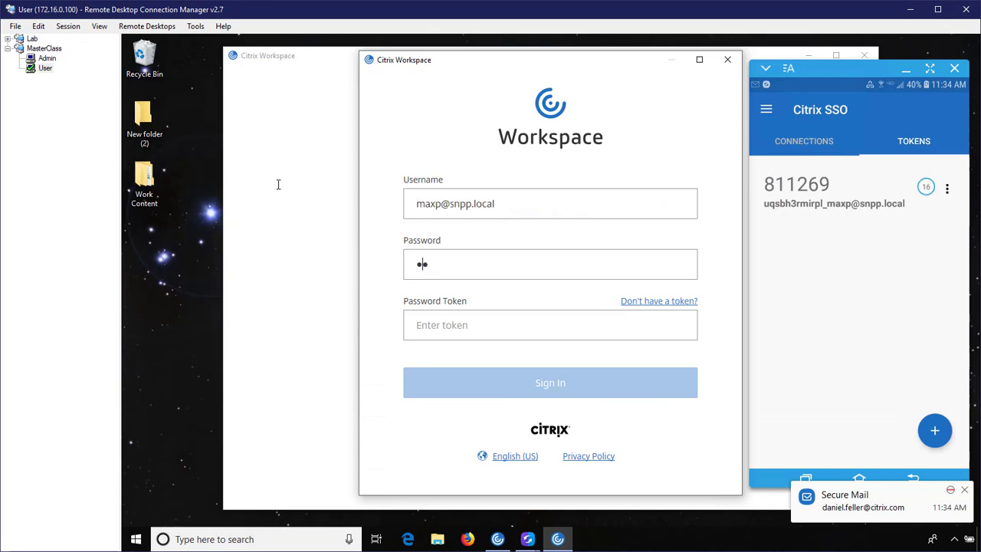
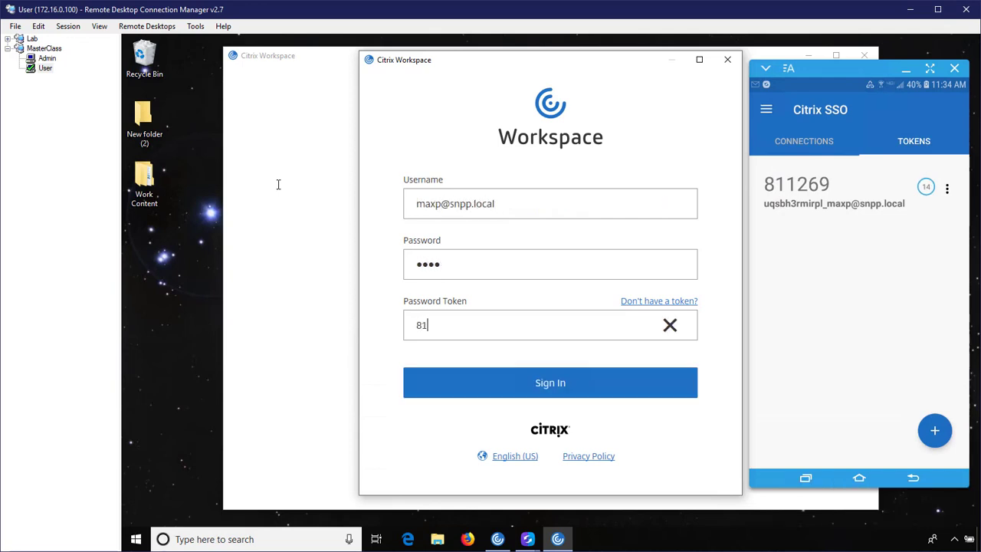
left_click(550, 385)
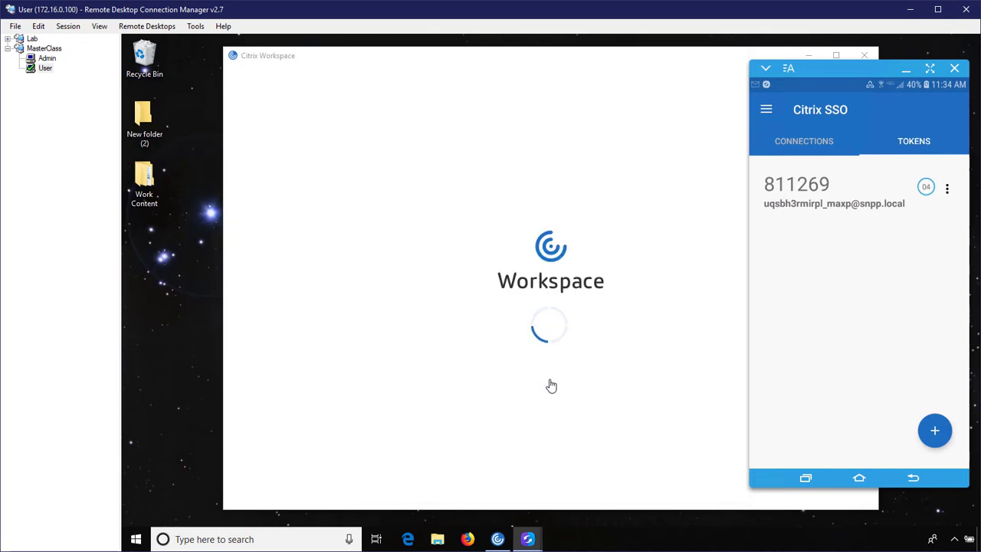
Step: Minimize the mirrored phone window and show the list of all apps delivered in Workspace
left_click(865, 211)
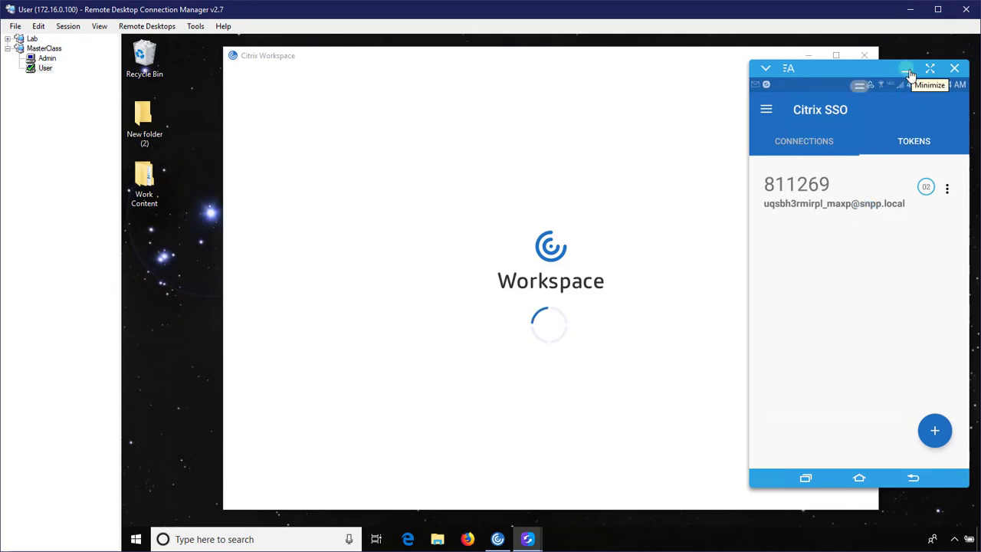
left_click(906, 69)
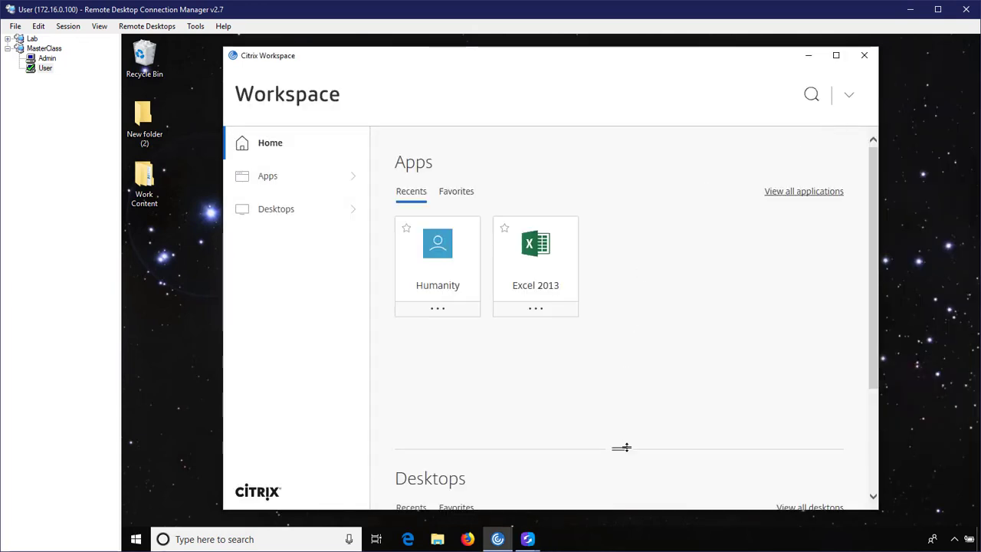
left_click(261, 183)
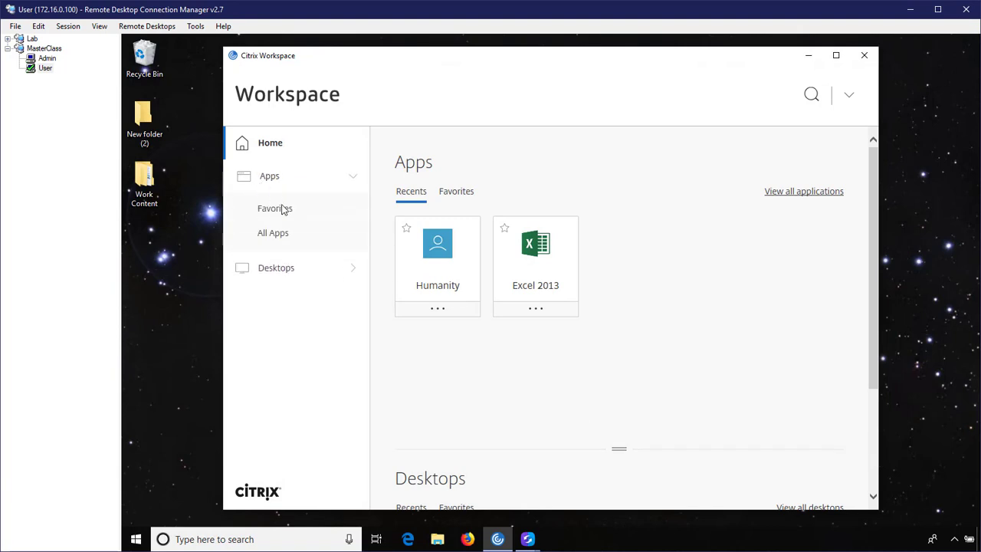
left_click(284, 239)
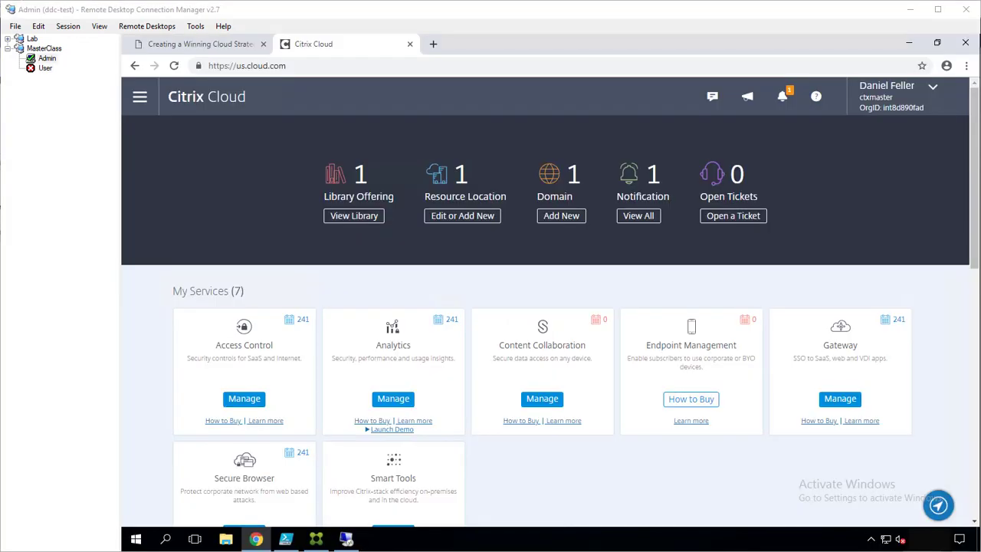
Step: In Citrix Cloud on the Admin session, open Identity and Access Management's Recovery page and select the token user in the ctxmaster.com domain
left_click(139, 106)
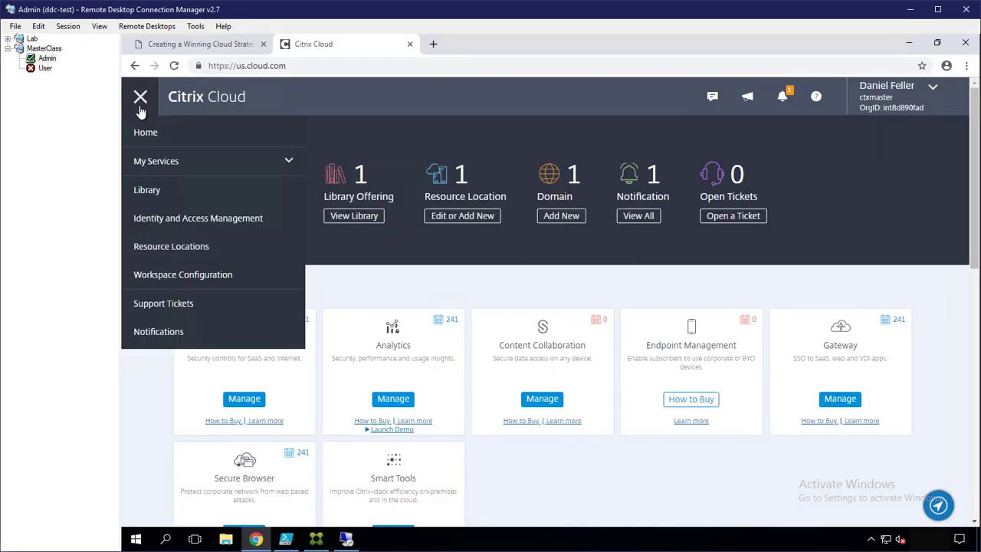
left_click(168, 219)
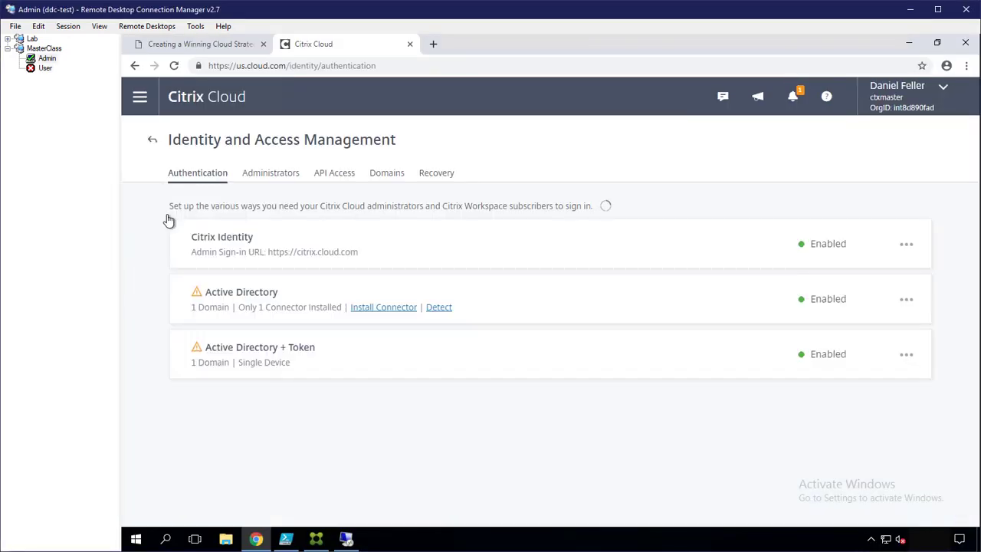
left_click(436, 176)
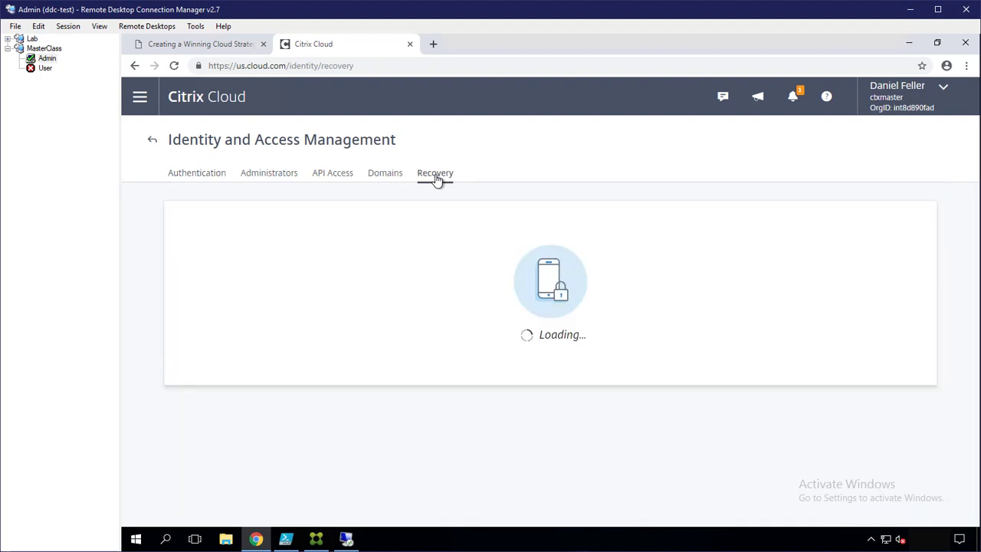
left_click(316, 276)
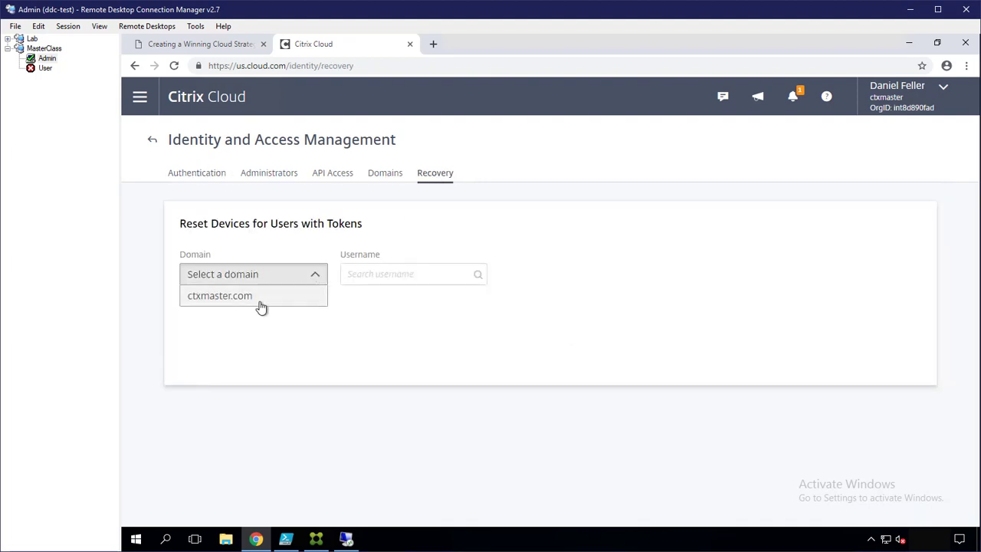
left_click(258, 299)
left_click(387, 273)
type("max")
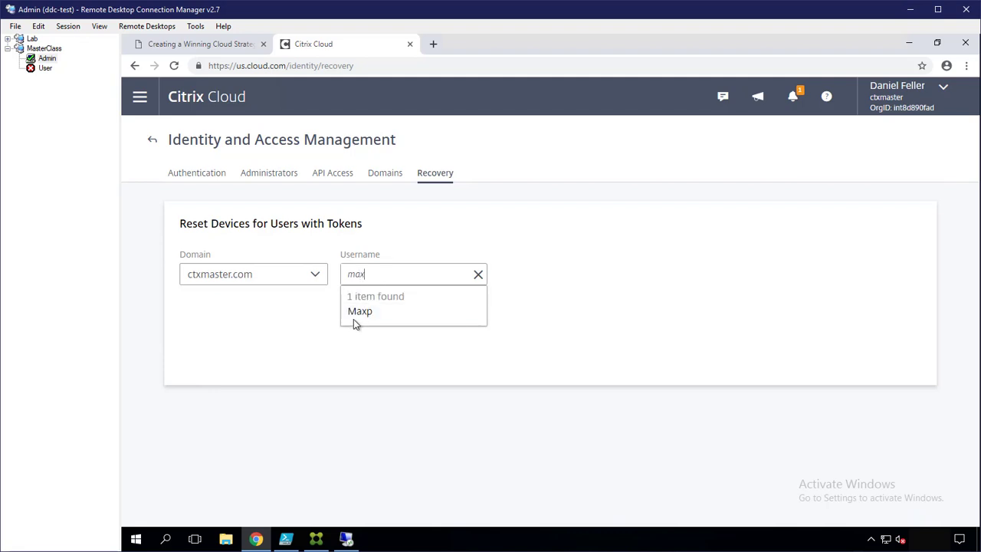
left_click(357, 313)
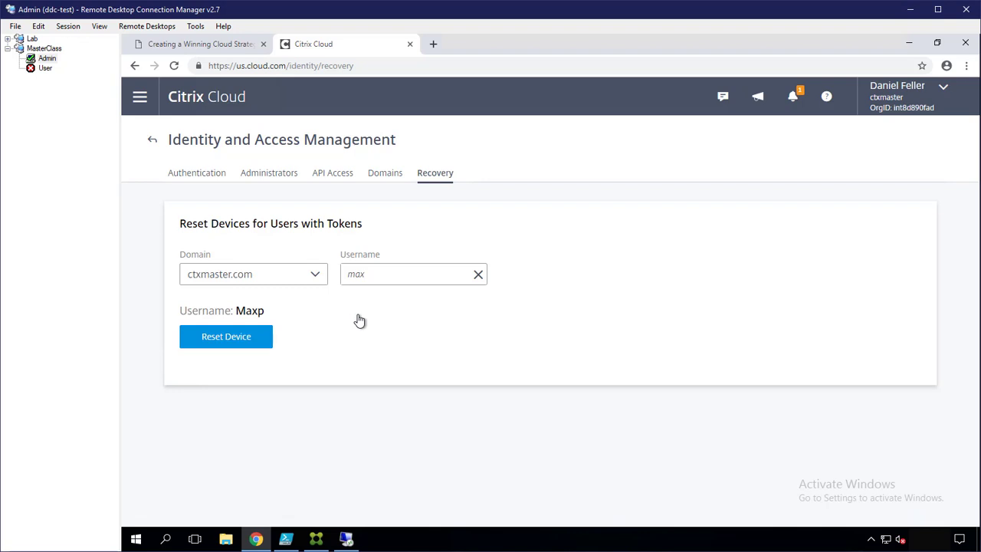
Step: Reset the selected user's token device and confirm the removal of the user's devices
left_click(226, 337)
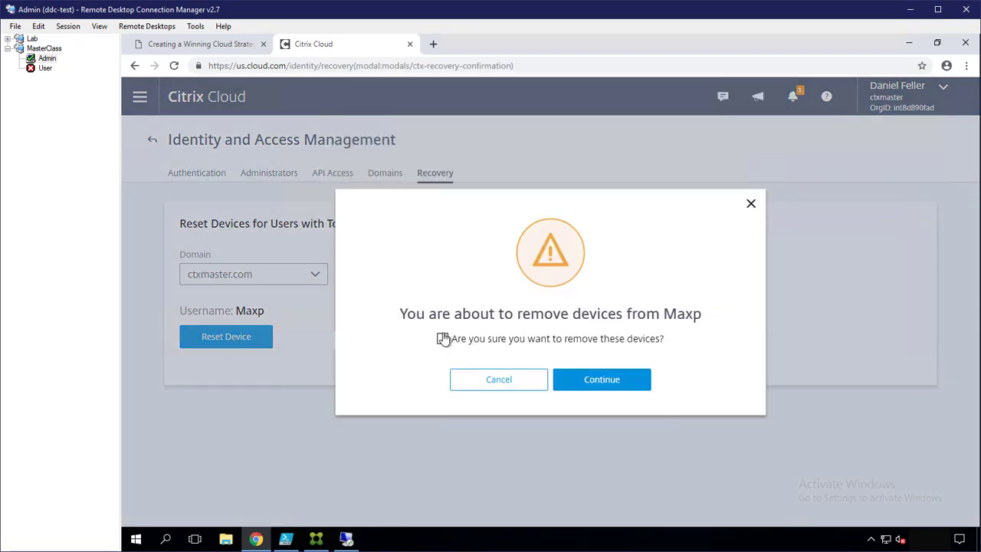
left_click(442, 339)
left_click(591, 383)
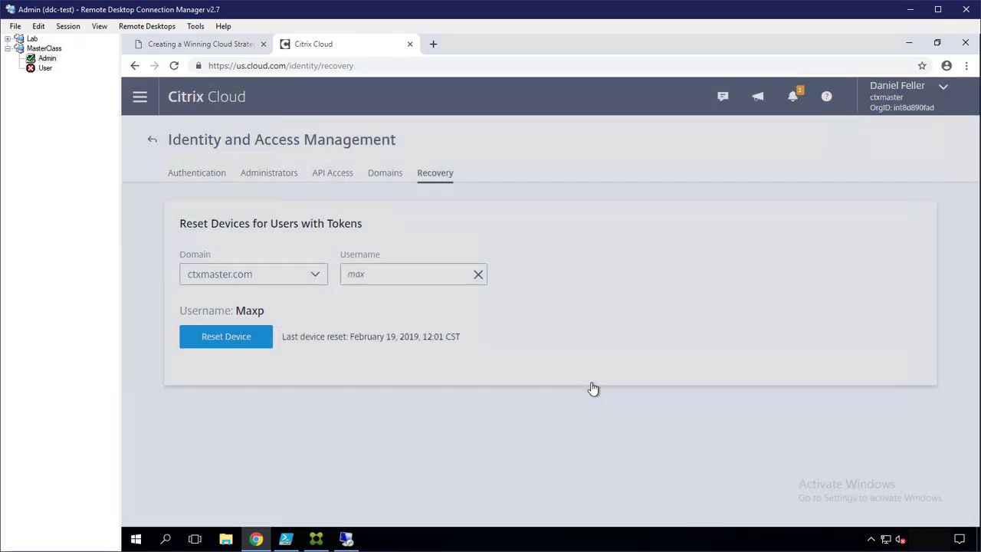